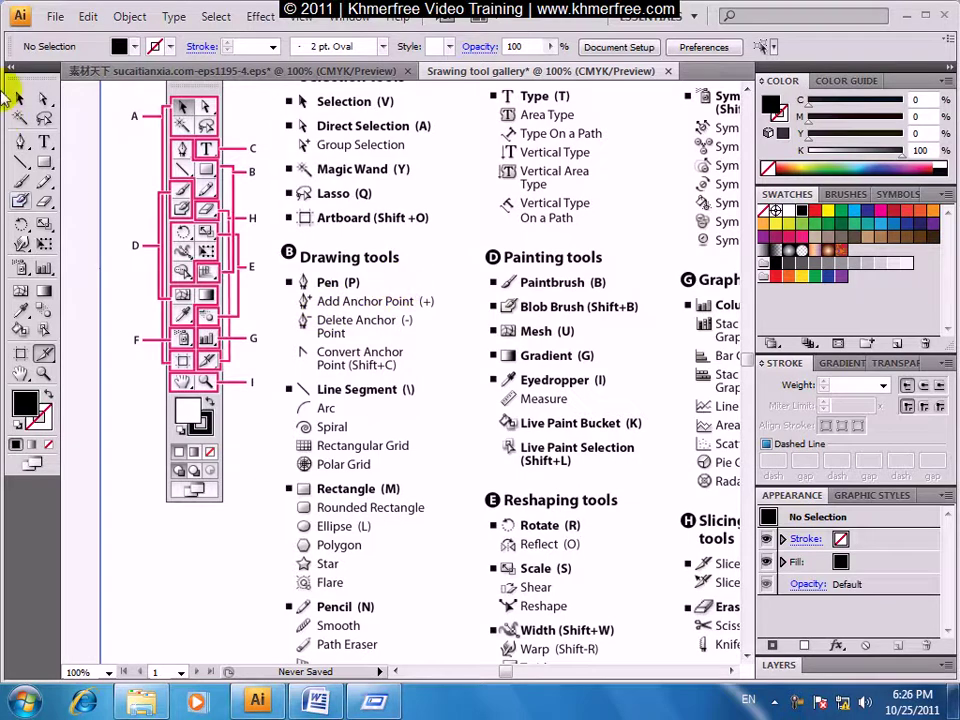
# Switch to the Selection tool and scroll down through the tools chart.
pyautogui.click(20, 90)
pyautogui.scroll(-2, 436, 373)
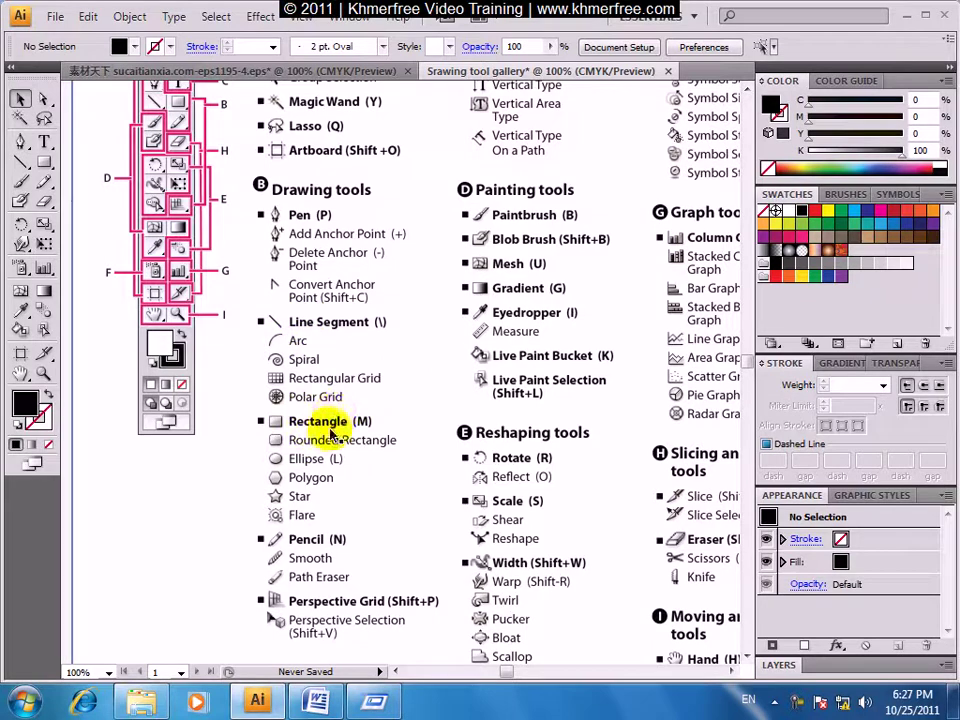
pyautogui.scroll(-1, 330, 415)
pyautogui.scroll(-2, 318, 396)
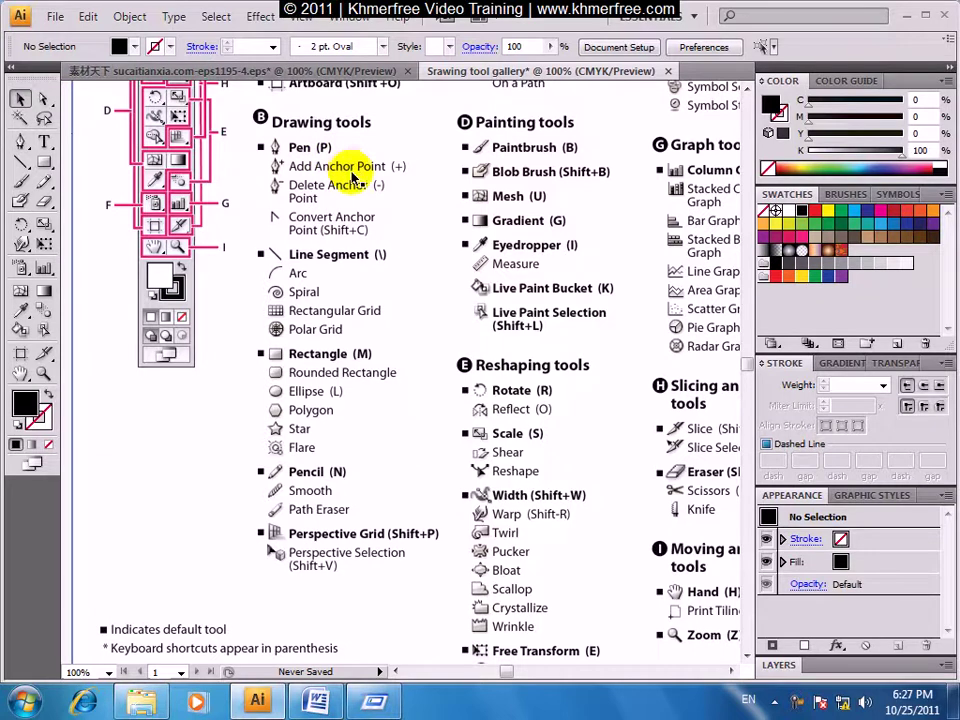
# Pan the chart to the Drawing tools list, then zoom out to 33.33% for the gallery page.
pyautogui.moveTo(338, 161)
pyautogui.mouseDown()
pyautogui.moveTo(371, 232)
pyautogui.moveTo(347, 263)
pyautogui.moveTo(378, 326)
pyautogui.mouseUp()
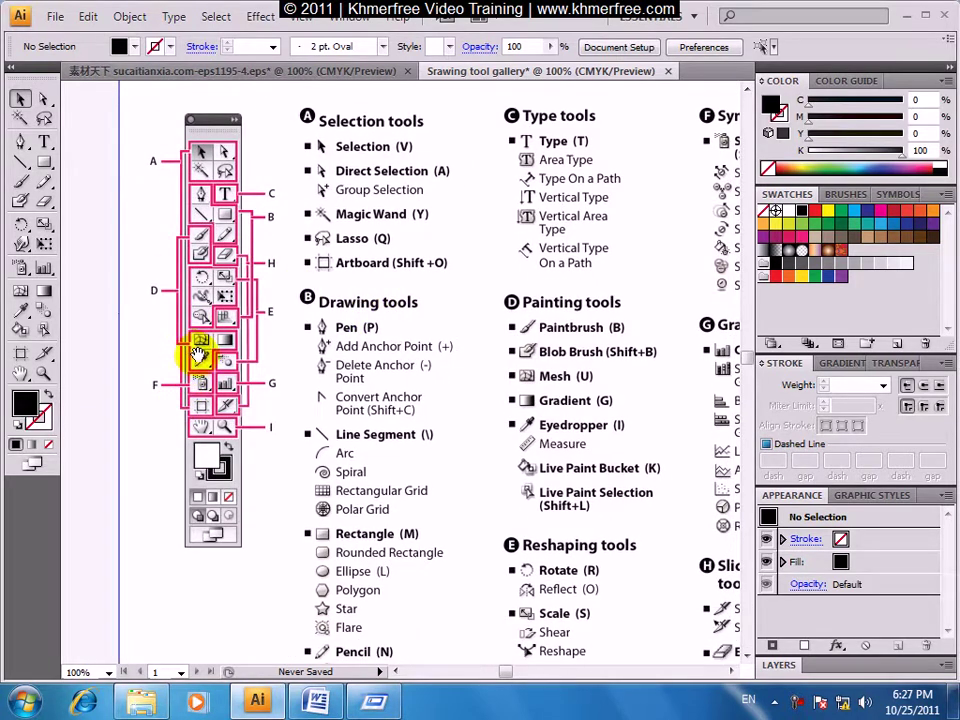
pyautogui.moveTo(364, 439); pyautogui.dragTo(312, 382)
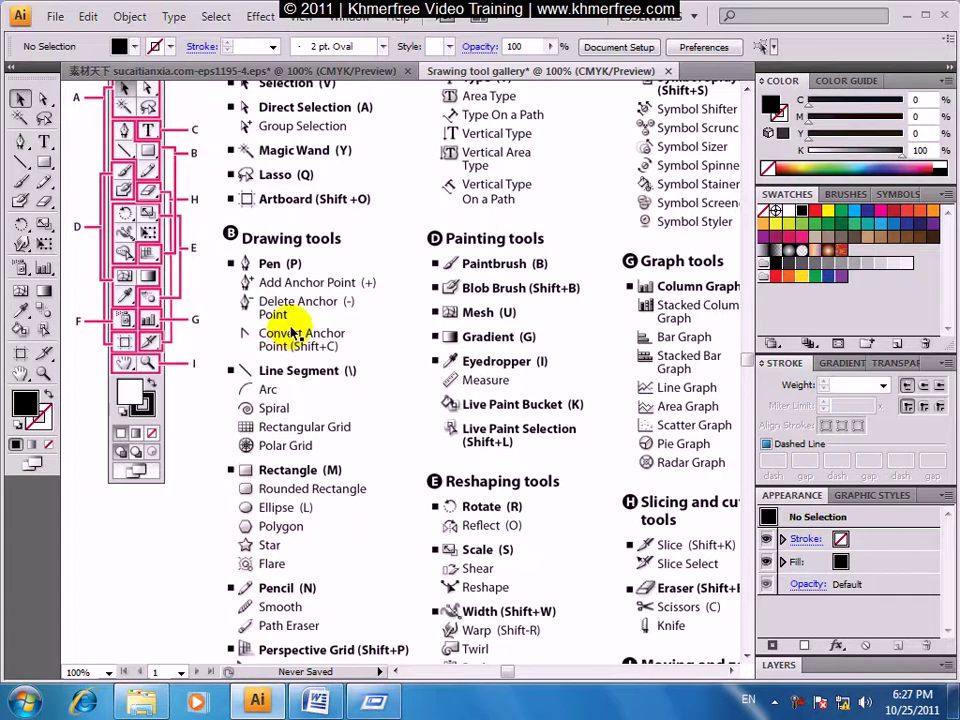
pyautogui.moveTo(315, 332)
pyautogui.mouseDown()
pyautogui.moveTo(352, 316)
pyautogui.moveTo(332, 221)
pyautogui.mouseUp()
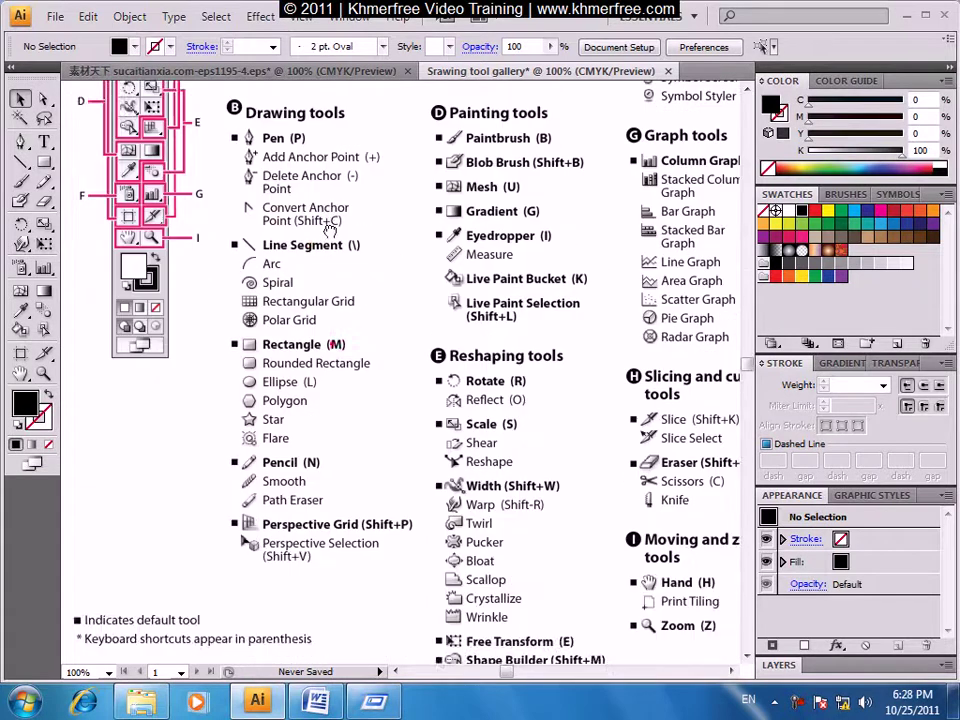
pyautogui.moveTo(268, 246); pyautogui.dragTo(297, 268)
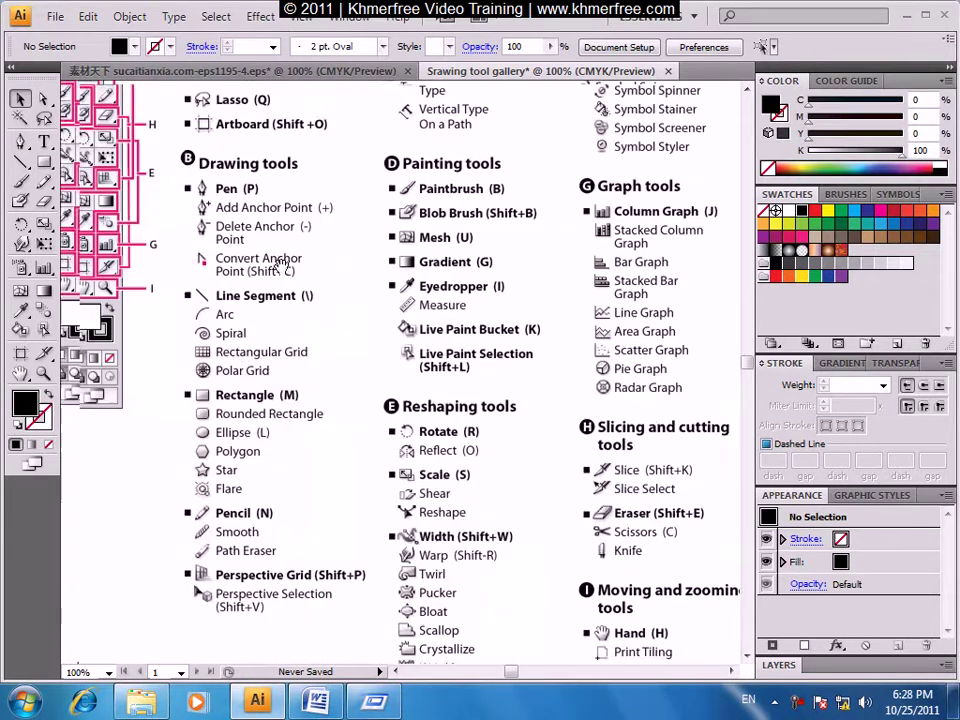
pyautogui.hotkey('ctrl', '-')
pyautogui.hotkey('ctrl', '-')
pyautogui.hotkey('ctrl', '-')
# Marquee-zoom to about 160% on the Pen tool sample path, with Add Anchor Point beside it.
pyautogui.hscroll(10, 425, 320)
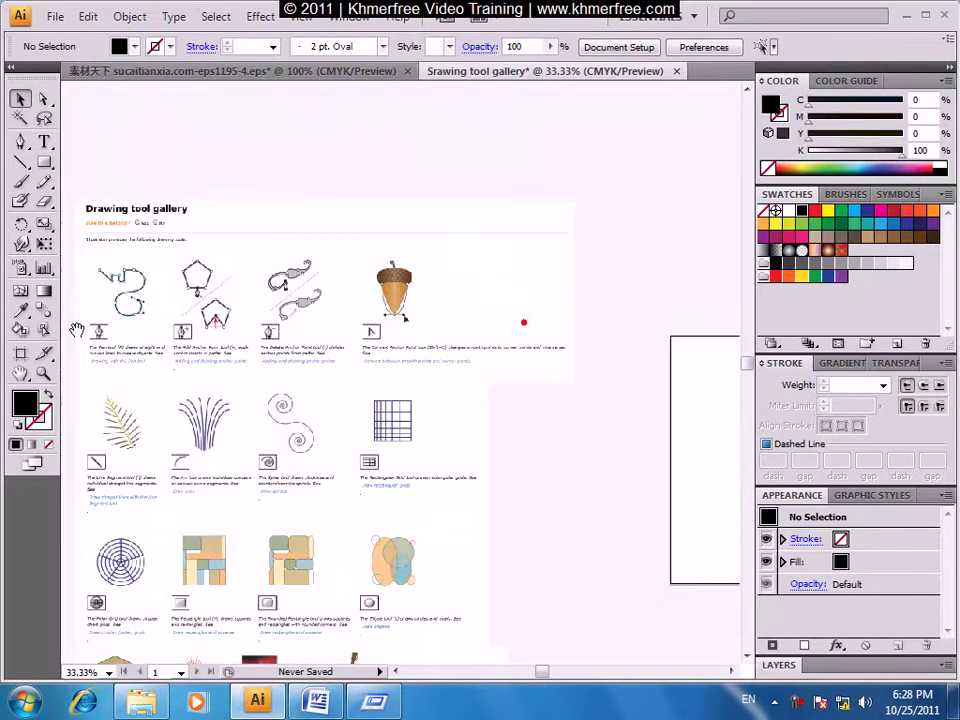
pyautogui.click(75, 214)
pyautogui.scroll(1, 64, 178)
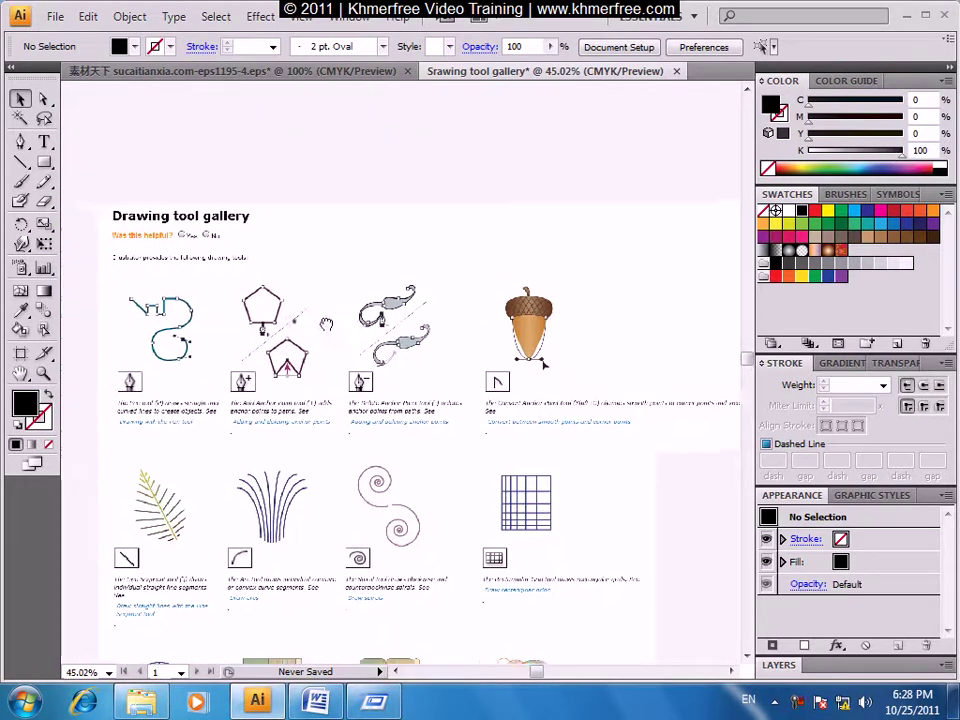
pyautogui.moveTo(308, 340); pyautogui.dragTo(326, 330)
pyautogui.moveTo(268, 345); pyautogui.dragTo(305, 293)
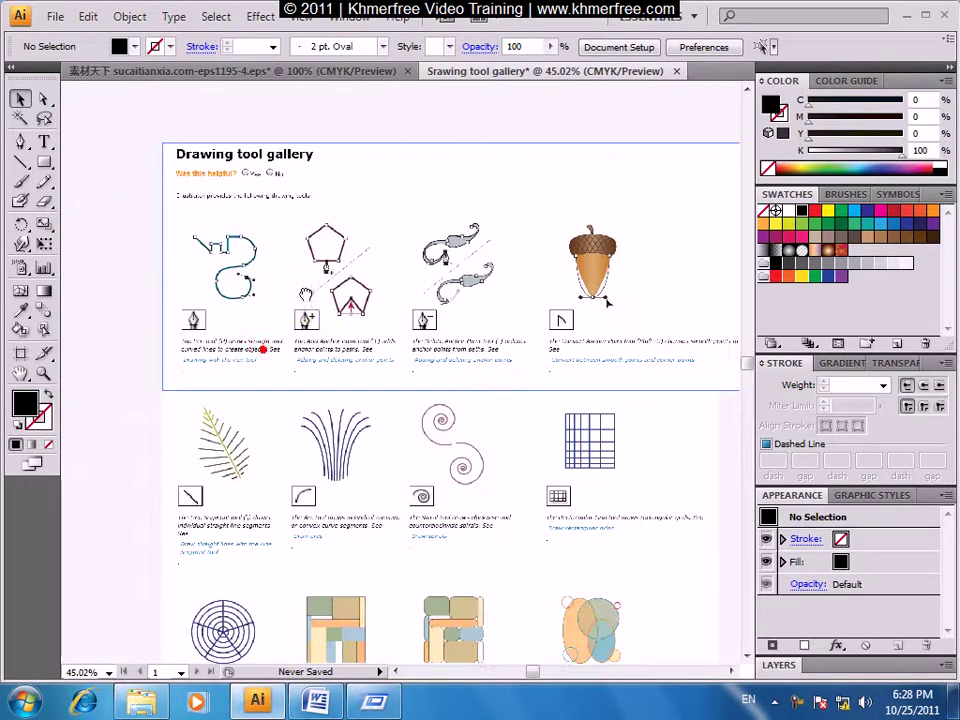
pyautogui.keyDown('ctrl'); pyautogui.click(274, 360); pyautogui.keyUp('ctrl')
pyautogui.moveTo(81, 141)
pyautogui.mouseDown()
pyautogui.moveTo(279, 378)
pyautogui.moveTo(155, 391)
pyautogui.mouseUp()
pyautogui.moveTo(321, 420)
pyautogui.mouseDown()
pyautogui.moveTo(289, 360)
pyautogui.moveTo(322, 403)
pyautogui.mouseUp()
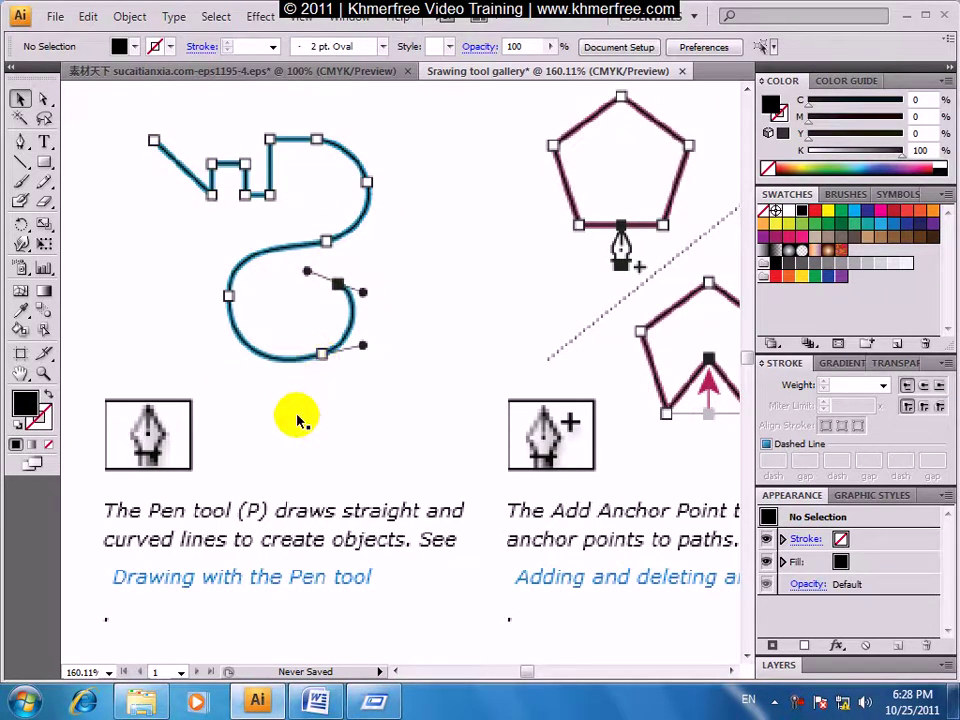
# Pan past the Add Anchor Point pentagons to the Delete Anchor Point swirl paths.
pyautogui.moveTo(589, 429); pyautogui.dragTo(343, 401)
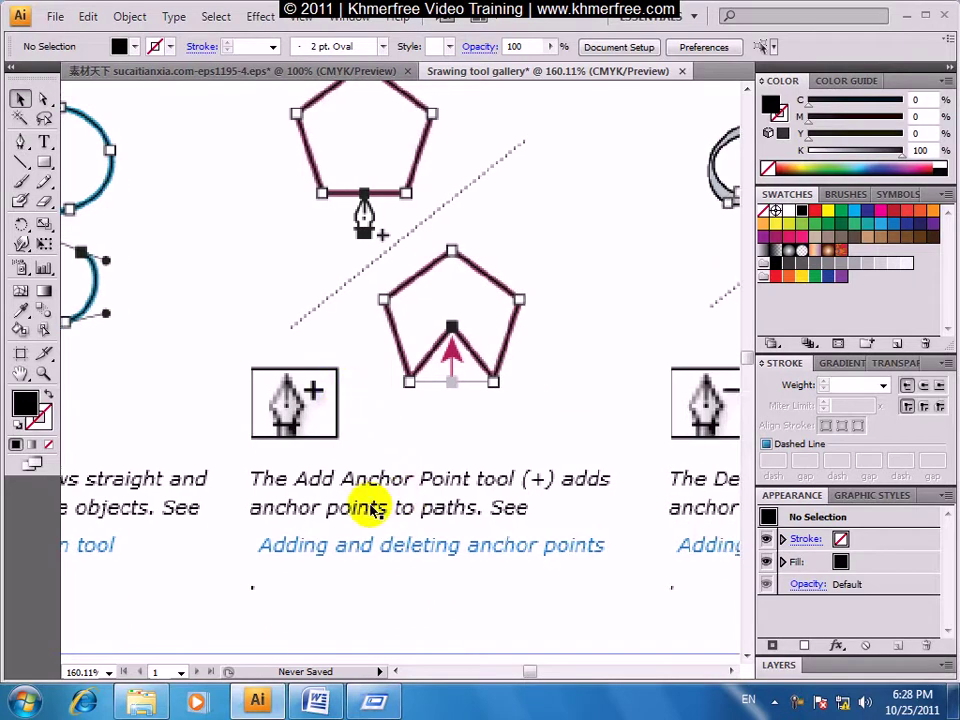
pyautogui.moveTo(473, 412); pyautogui.dragTo(477, 420)
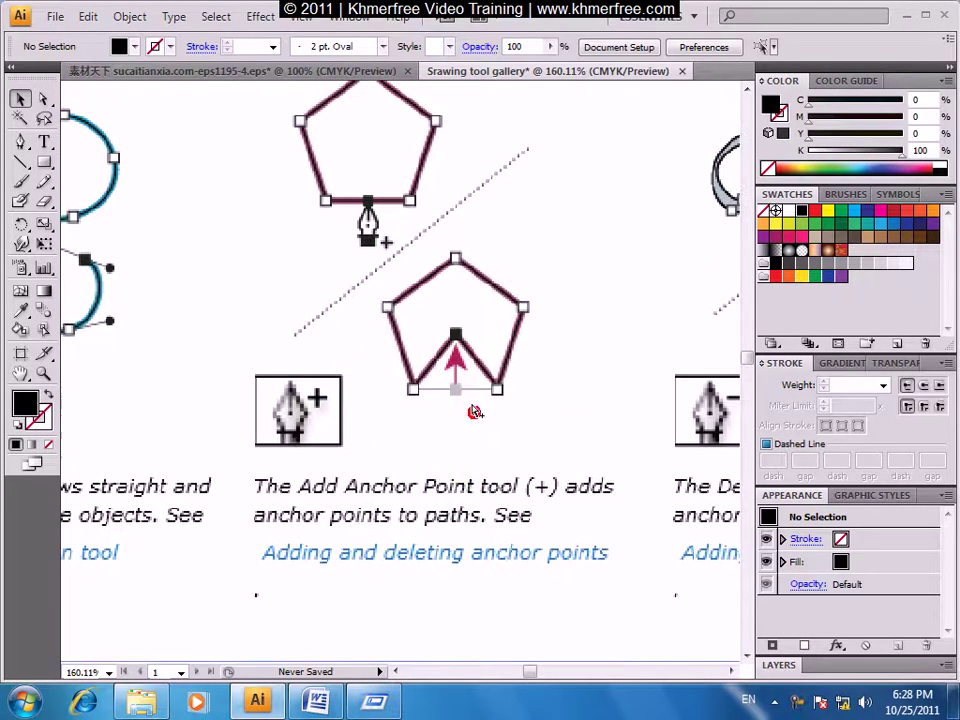
pyautogui.moveTo(429, 257); pyautogui.dragTo(439, 381)
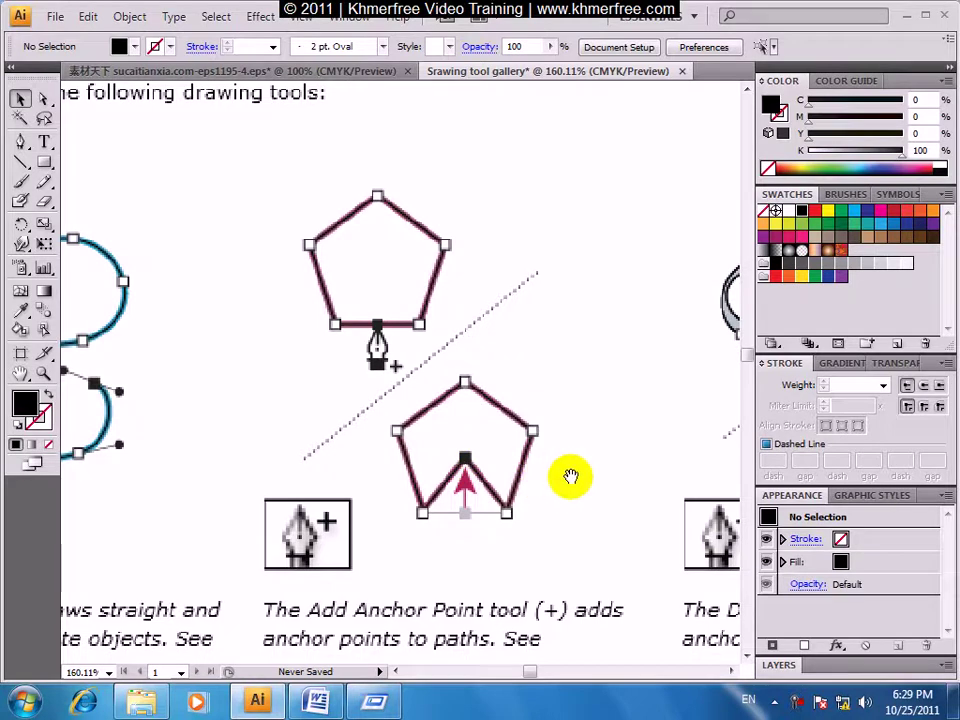
pyautogui.moveTo(570, 477)
pyautogui.mouseDown()
pyautogui.moveTo(528, 435)
pyautogui.moveTo(373, 430)
pyautogui.mouseUp()
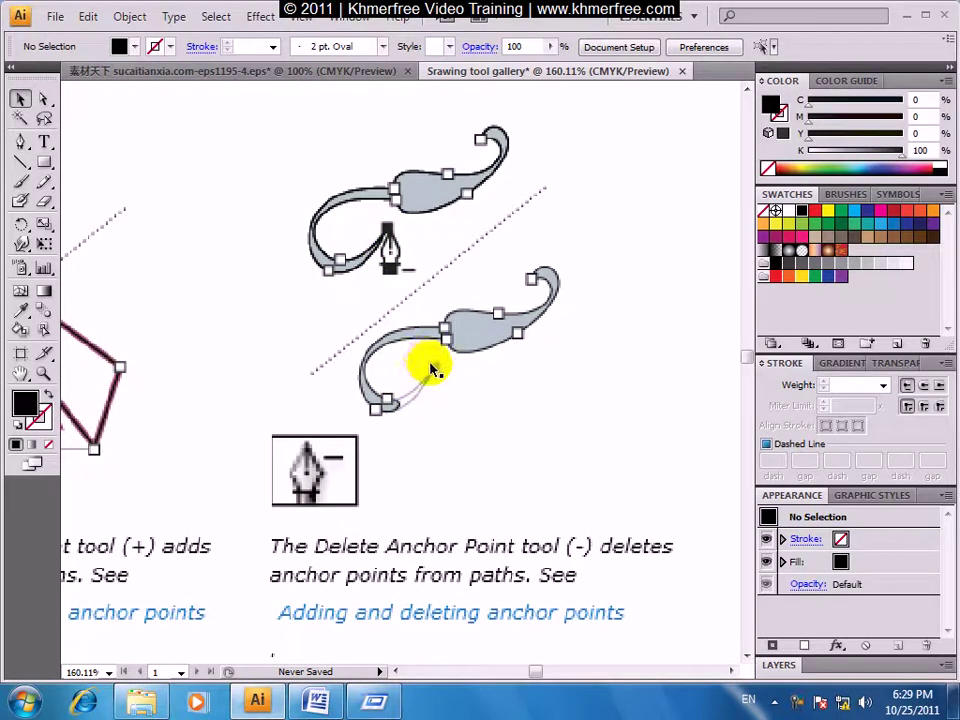
# Center the acorn Convert Anchor Point example and its caption in view.
pyautogui.moveTo(508, 411); pyautogui.dragTo(236, 328)
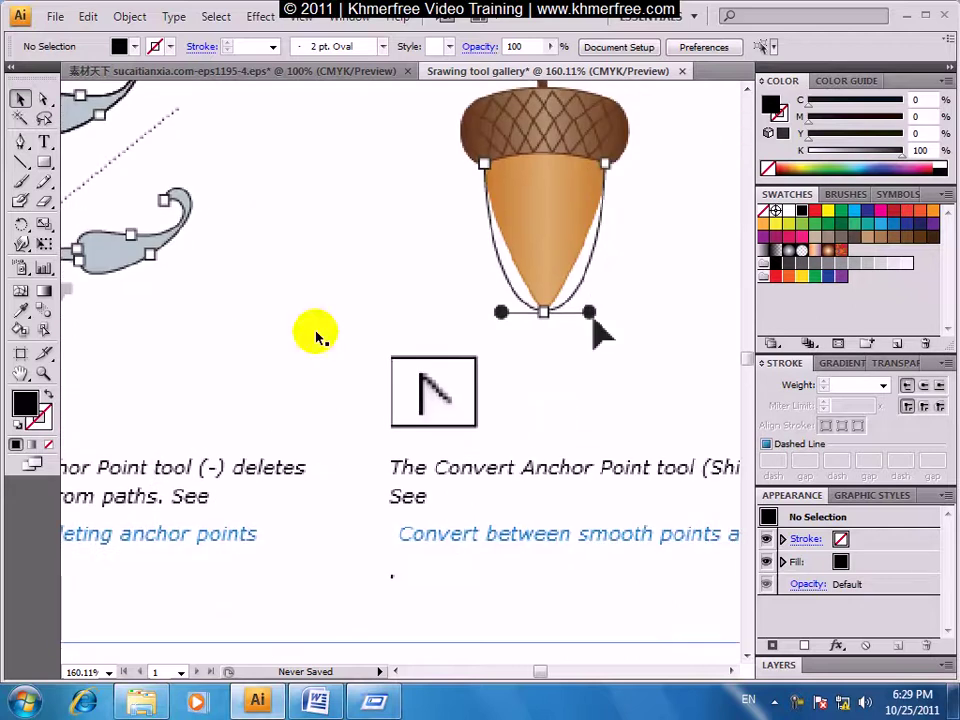
pyautogui.moveTo(316, 338); pyautogui.dragTo(451, 377)
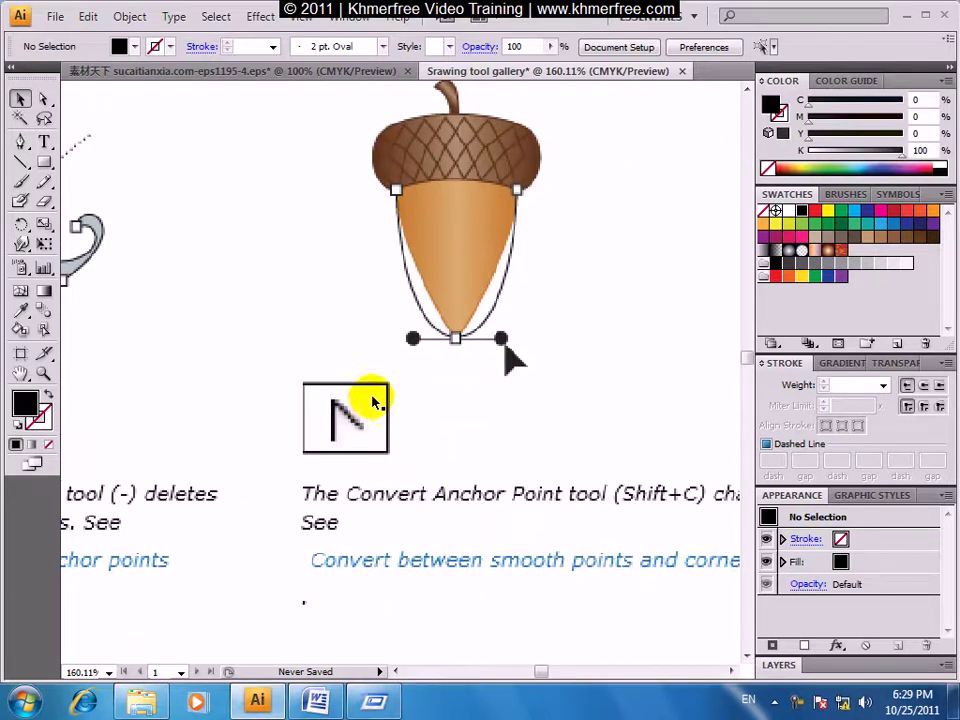
pyautogui.moveTo(551, 465)
pyautogui.mouseDown()
pyautogui.moveTo(467, 468)
pyautogui.moveTo(476, 486)
pyautogui.mouseUp()
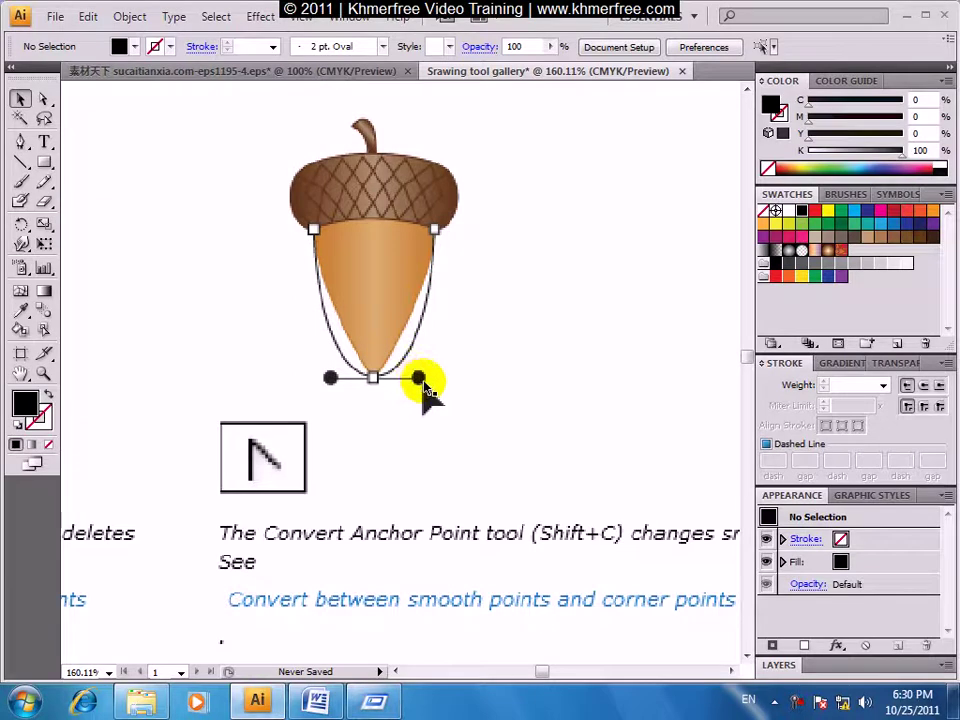
# Zoom out to 66.67% and pan to the Line Segment, Arc and Spiral samples row.
pyautogui.hotkey('ctrl', '-')
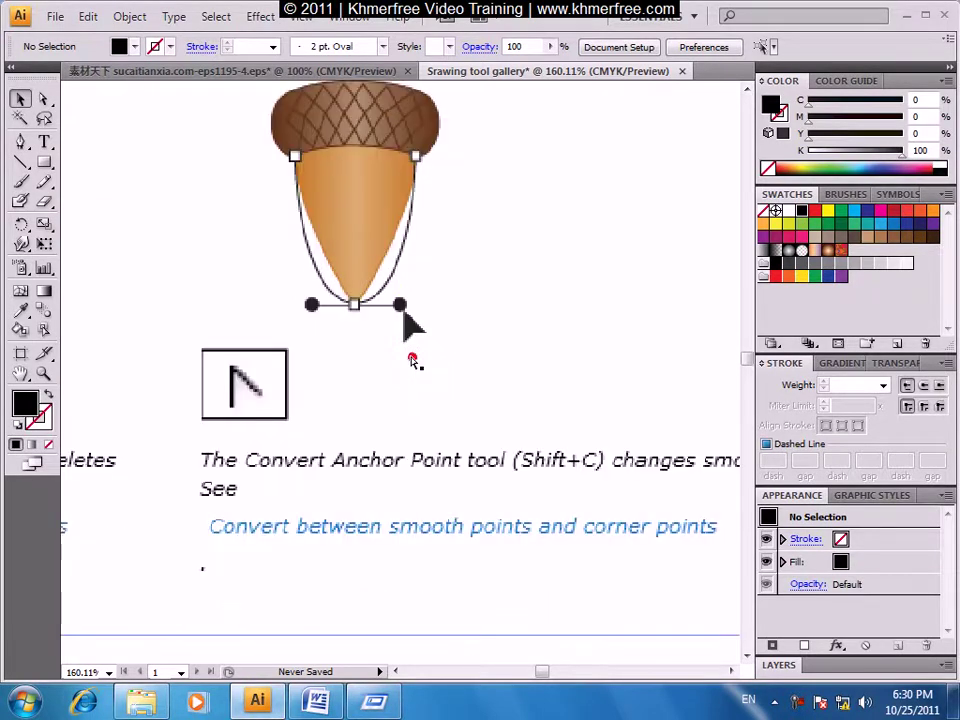
pyautogui.hotkey('ctrl', '-')
pyautogui.hotkey('ctrl', '-')
pyautogui.moveTo(414, 407); pyautogui.dragTo(650, 323)
pyautogui.moveTo(557, 334); pyautogui.dragTo(709, 228)
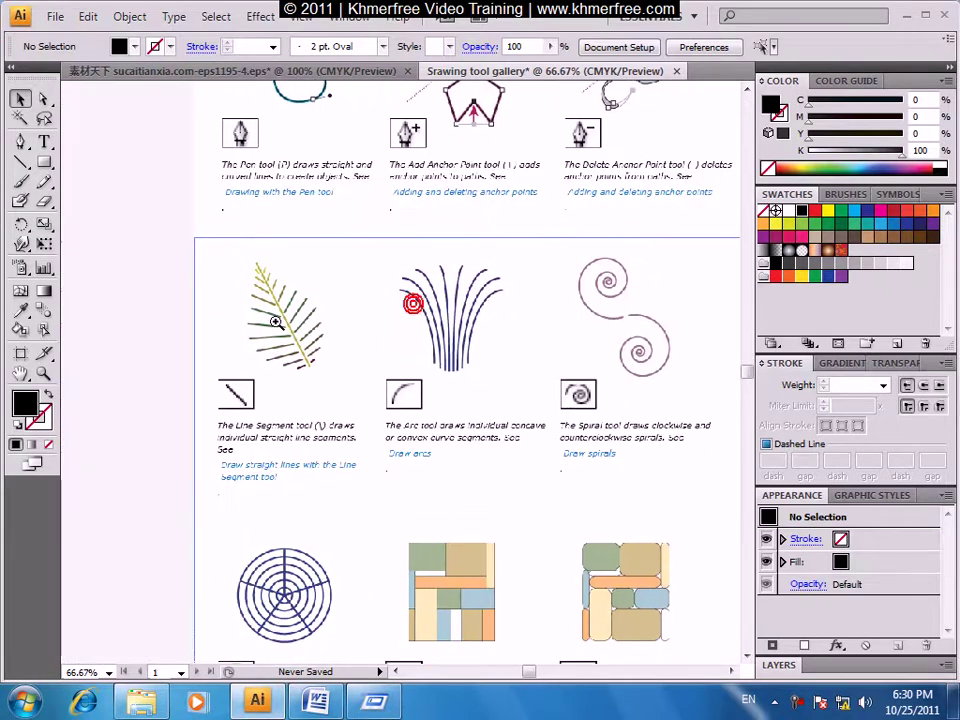
# Marquee-zoom on the leaf sample and open the Line Segment tool flyout.
pyautogui.moveTo(322, 430)
pyautogui.mouseDown()
pyautogui.moveTo(369, 506)
pyautogui.moveTo(381, 454)
pyautogui.moveTo(371, 476)
pyautogui.mouseUp()
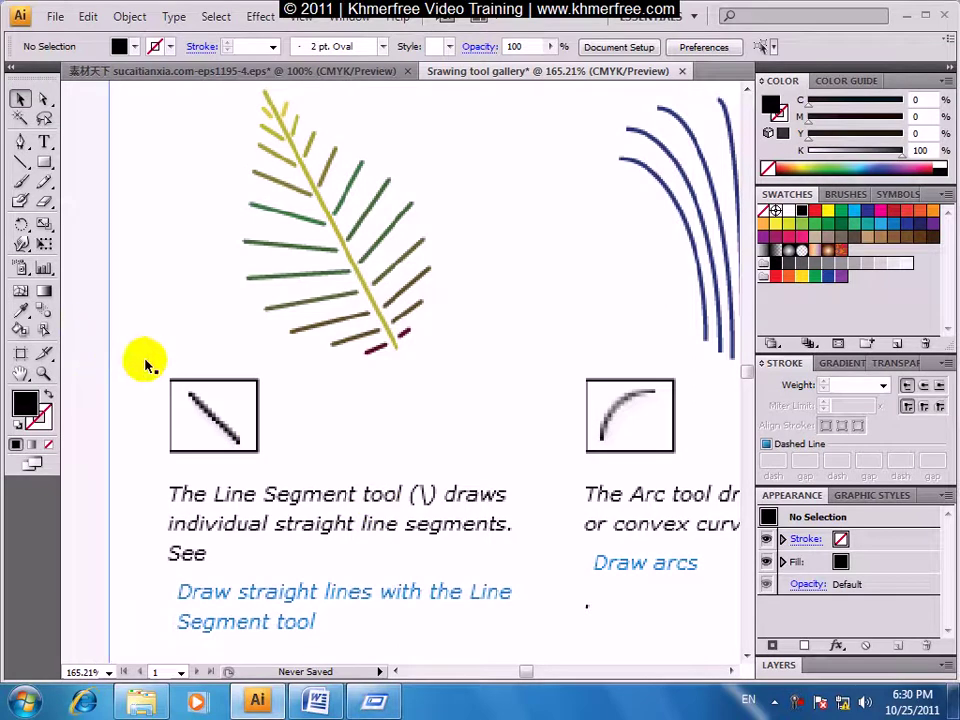
pyautogui.click(21, 162)
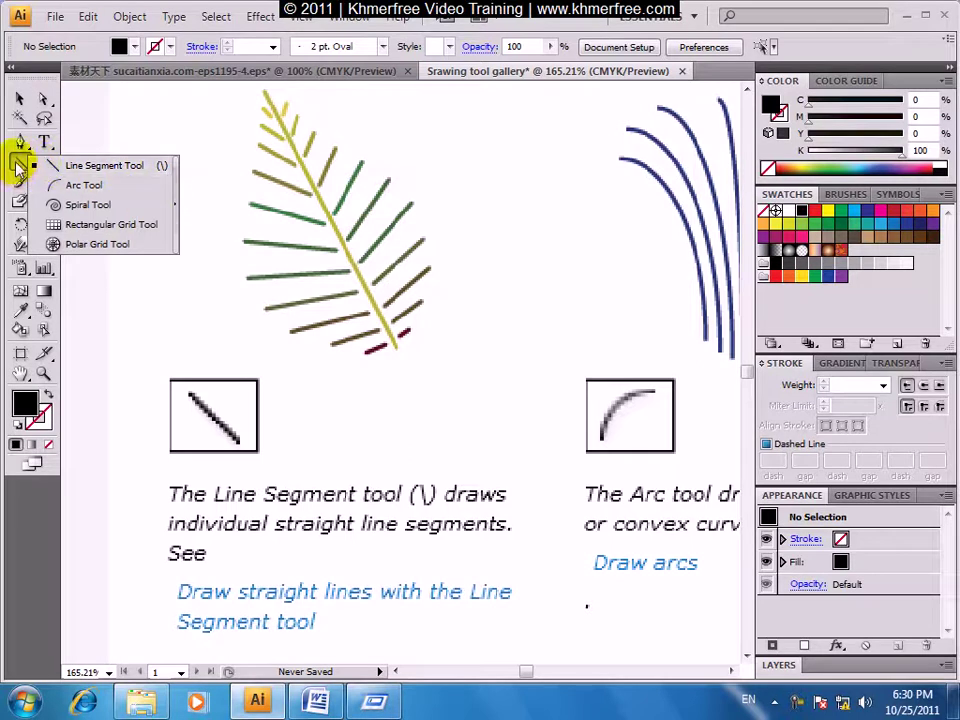
# Tear off the Line Segment and Pen tool groups as two floating panels over the canvas.
pyautogui.click(177, 210)
pyautogui.moveTo(109, 171)
pyautogui.mouseDown()
pyautogui.moveTo(193, 185)
pyautogui.moveTo(333, 245)
pyautogui.mouseUp()
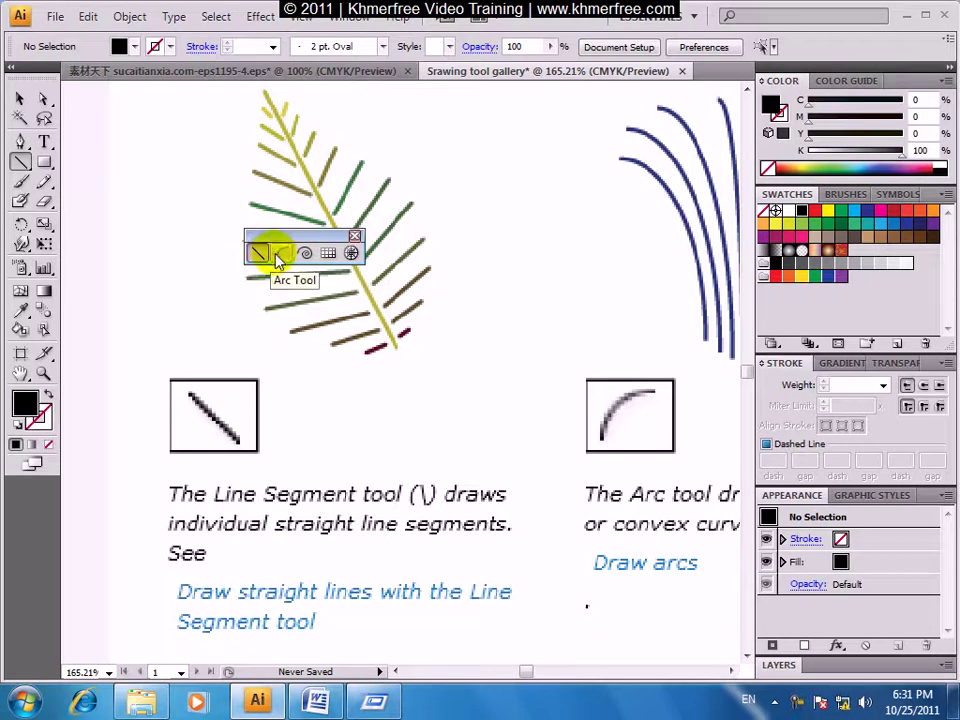
pyautogui.click(22, 145)
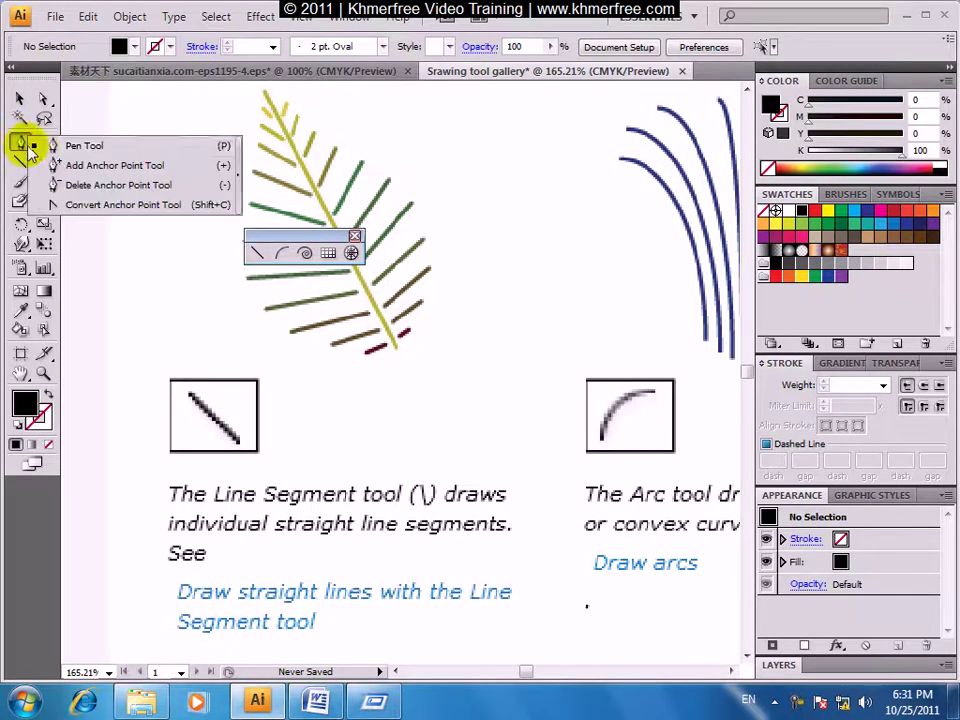
pyautogui.click(238, 164)
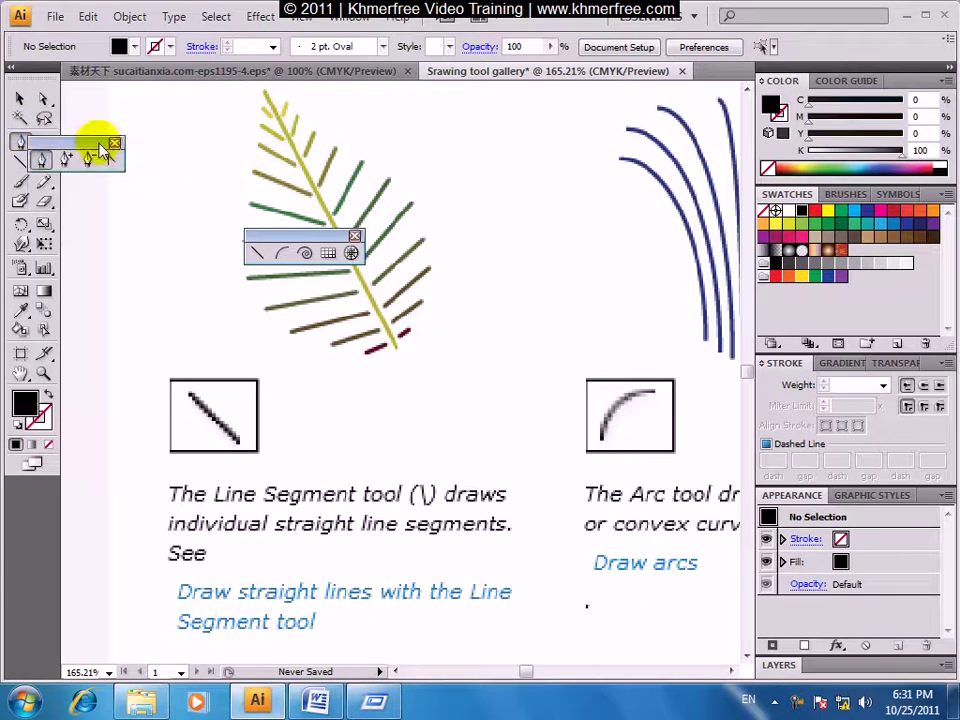
pyautogui.moveTo(108, 150)
pyautogui.mouseDown()
pyautogui.moveTo(175, 220)
pyautogui.moveTo(154, 222)
pyautogui.mouseUp()
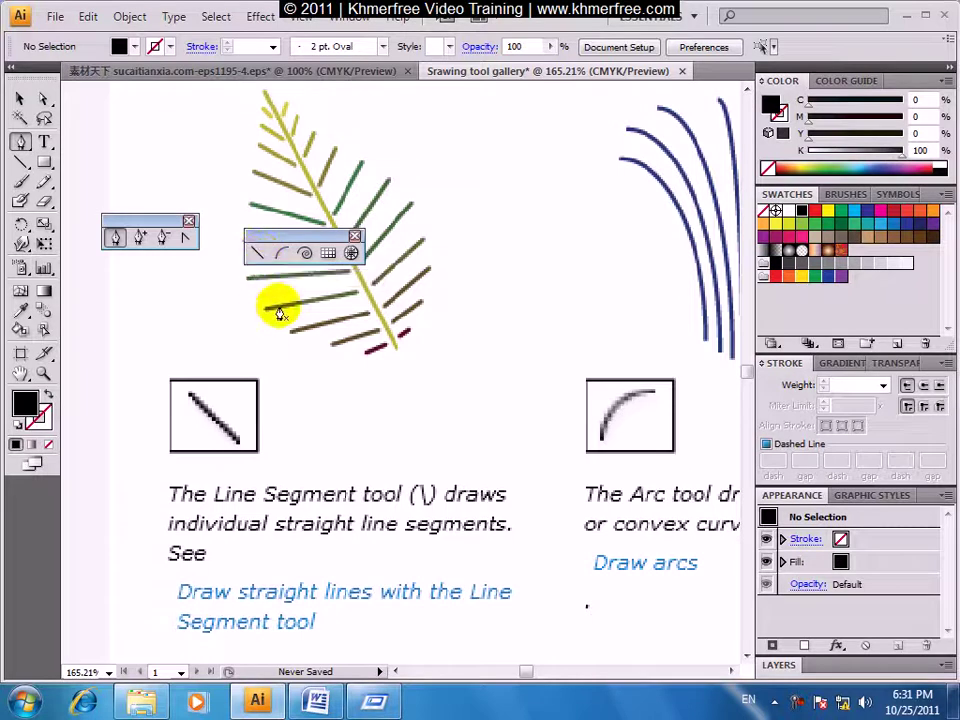
# Pan right across the artboard to the fanned arc drawing.
pyautogui.scroll(1, 380, 285)
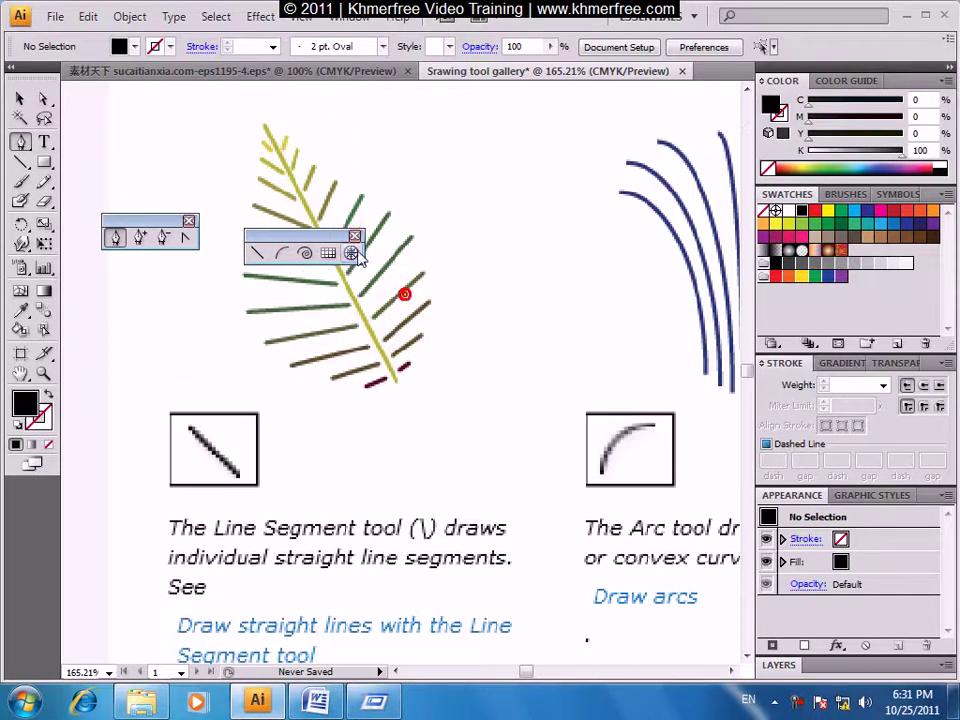
pyautogui.moveTo(334, 231)
pyautogui.mouseDown()
pyautogui.moveTo(357, 522)
pyautogui.moveTo(423, 448)
pyautogui.mouseUp()
pyautogui.hscroll(1, 369, 317)
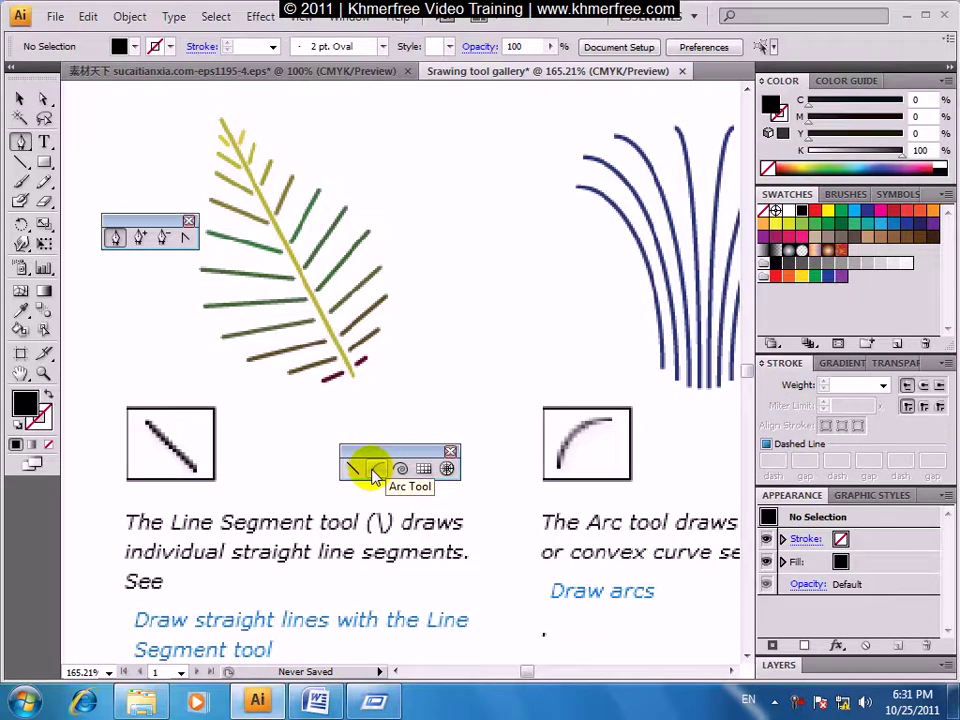
pyautogui.moveTo(632, 446); pyautogui.dragTo(338, 492)
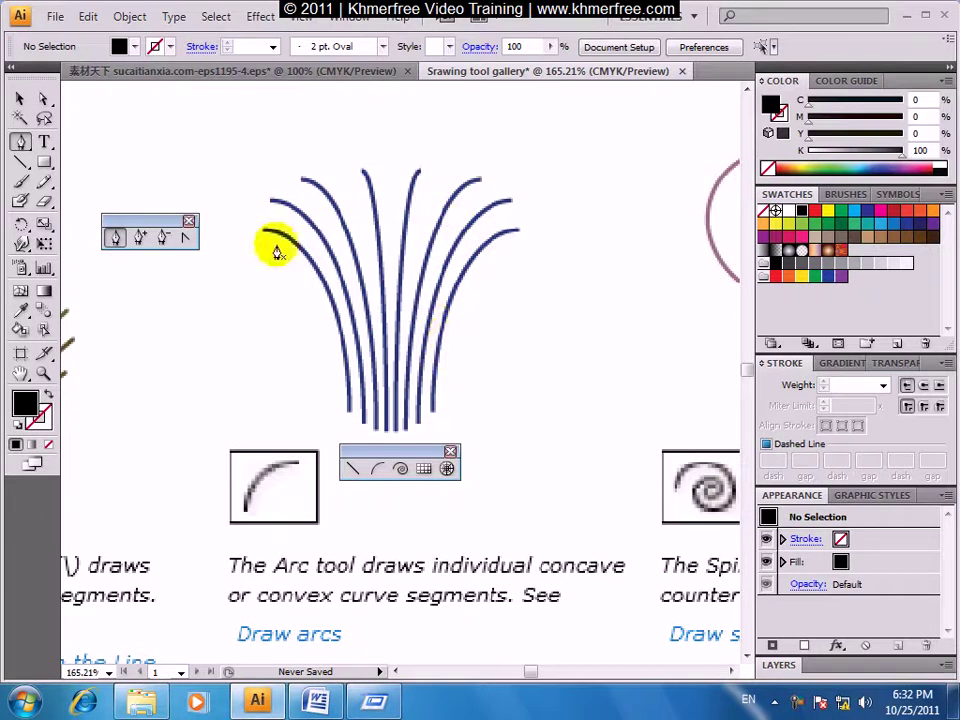
# Center the two spiral samples above their clockwise-and-counterclockwise caption.
pyautogui.moveTo(278, 252); pyautogui.dragTo(350, 408)
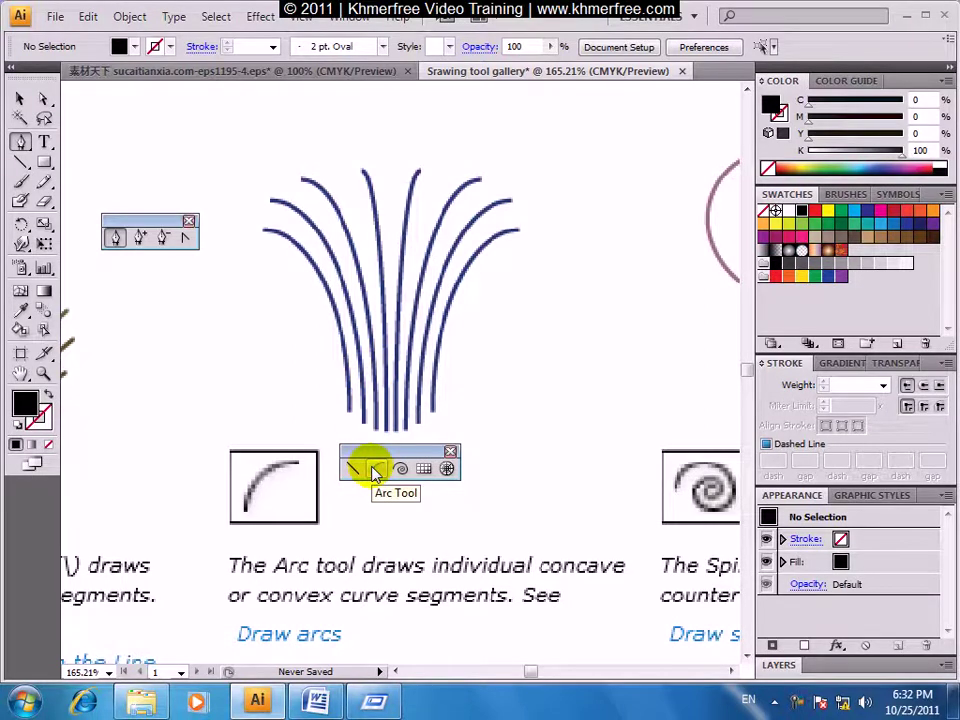
pyautogui.moveTo(485, 395); pyautogui.dragTo(305, 360)
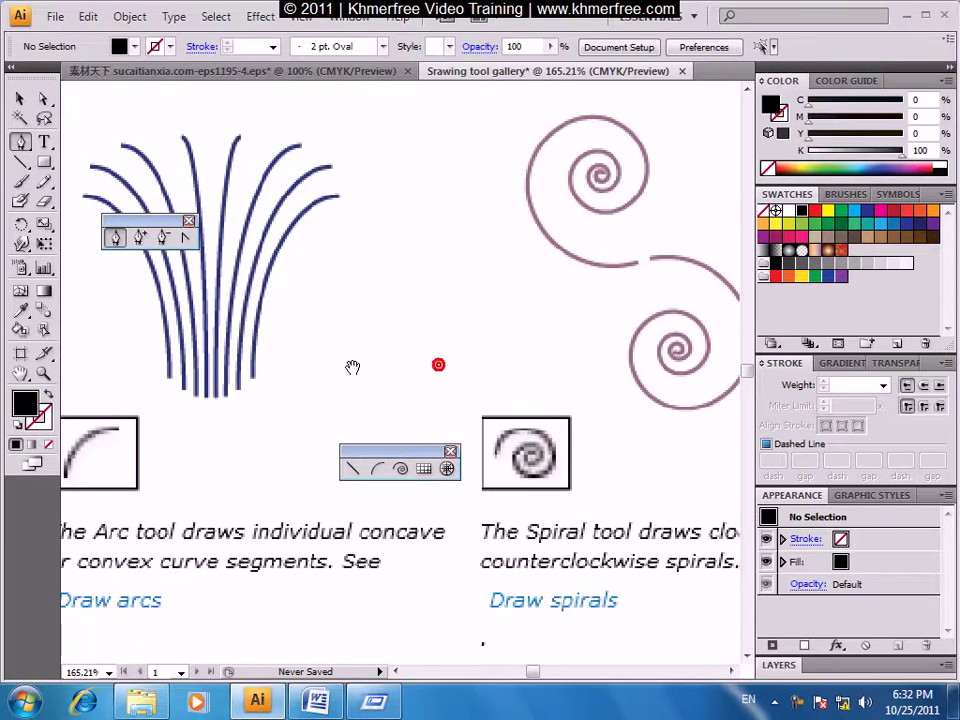
pyautogui.moveTo(572, 510); pyautogui.dragTo(401, 497)
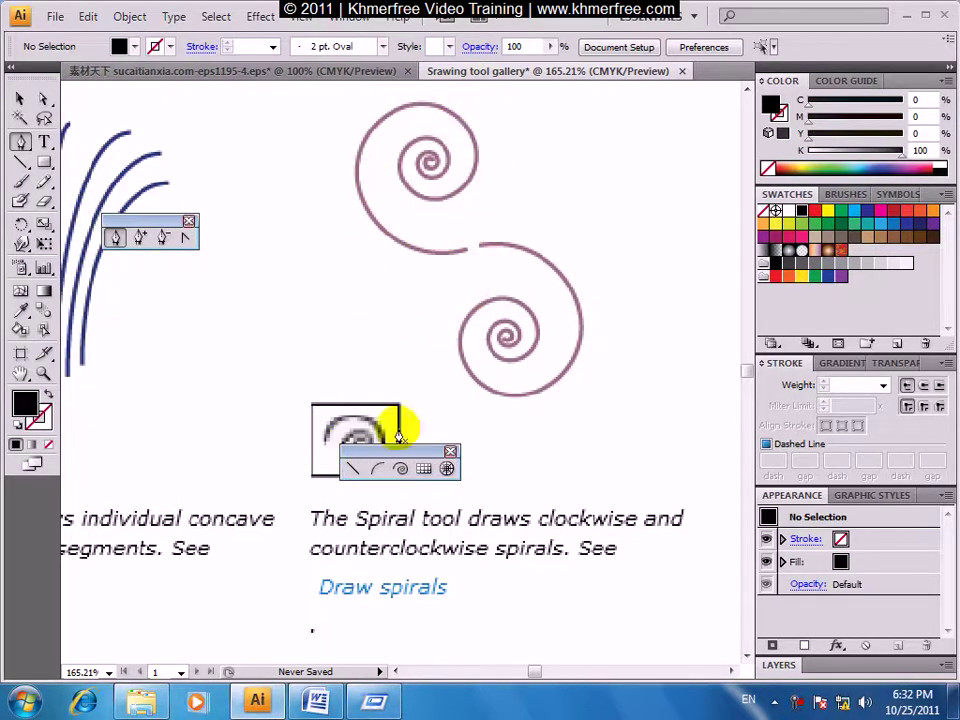
pyautogui.moveTo(400, 412); pyautogui.dragTo(406, 369)
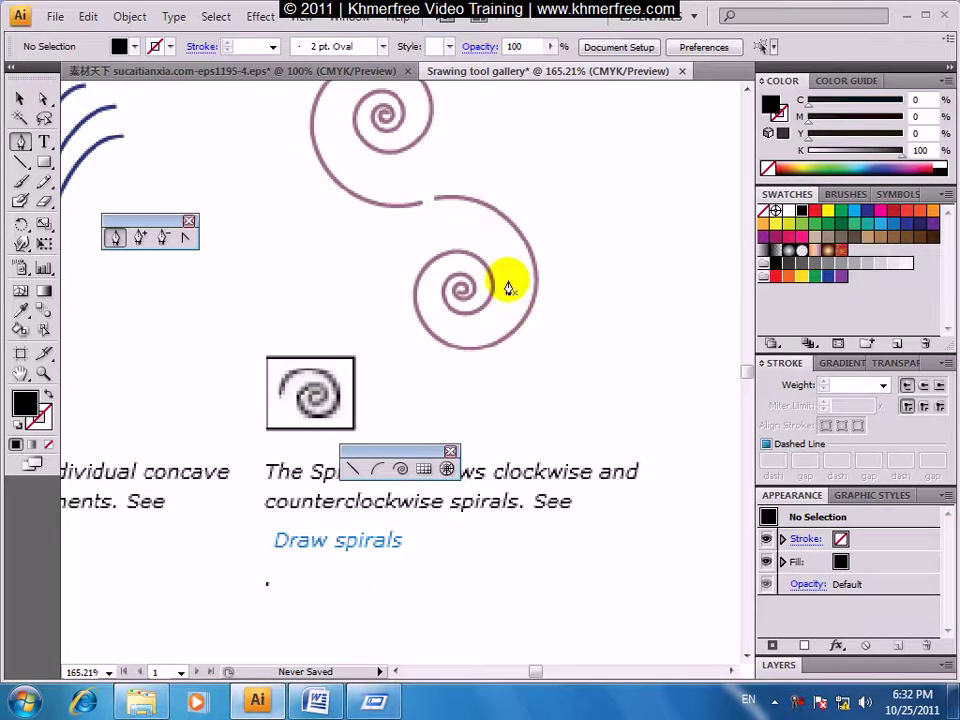
pyautogui.moveTo(536, 425); pyautogui.dragTo(470, 415)
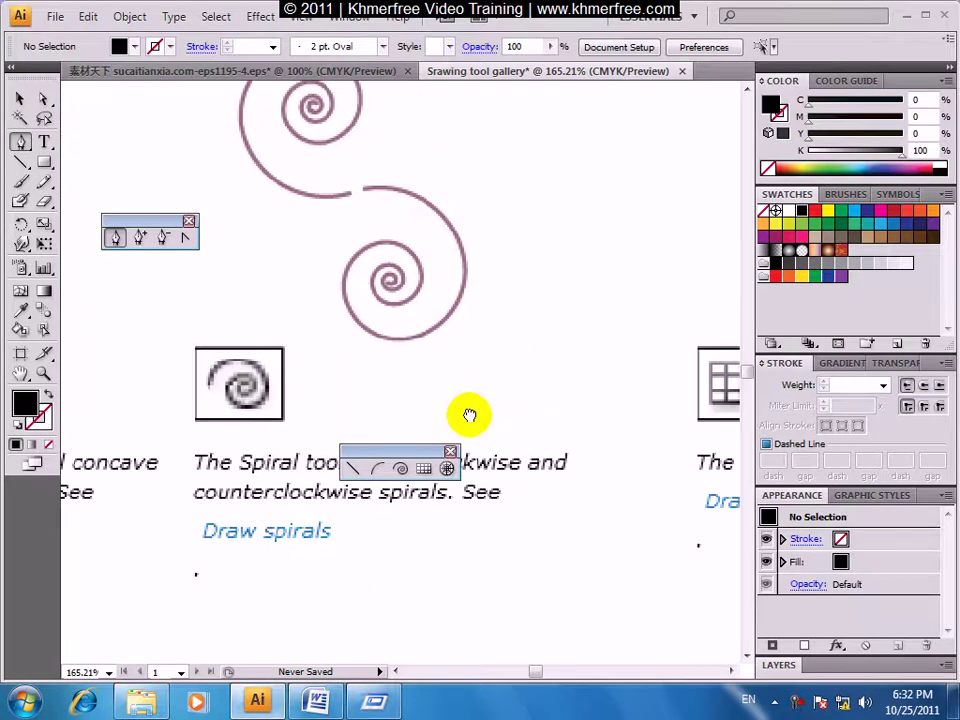
pyautogui.moveTo(366, 374); pyautogui.dragTo(373, 394)
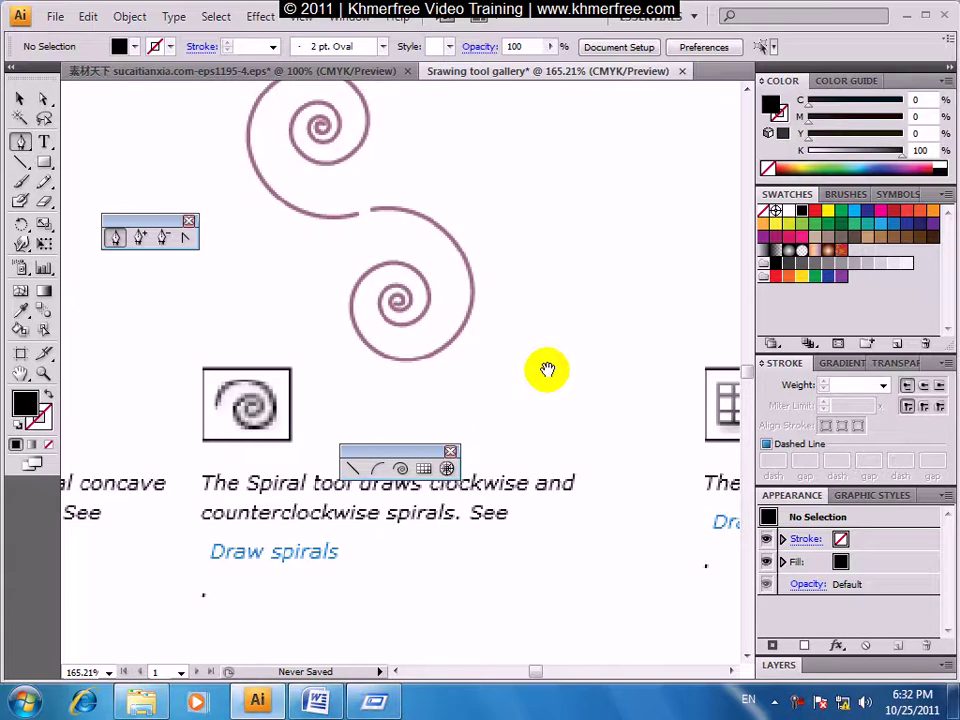
pyautogui.moveTo(549, 371); pyautogui.dragTo(275, 356)
# Center the rectangular grid sample above its 'Draw rectangular grids' caption.
pyautogui.moveTo(470, 386)
pyautogui.mouseDown()
pyautogui.moveTo(480, 321)
pyautogui.moveTo(443, 344)
pyautogui.mouseUp()
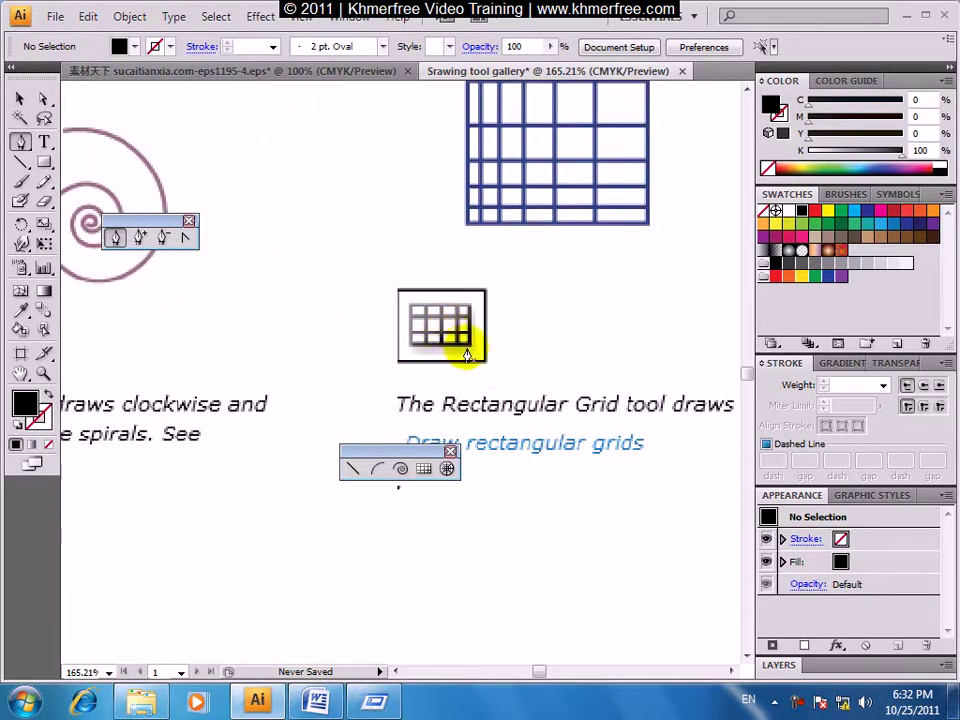
pyautogui.moveTo(541, 387); pyautogui.dragTo(481, 433)
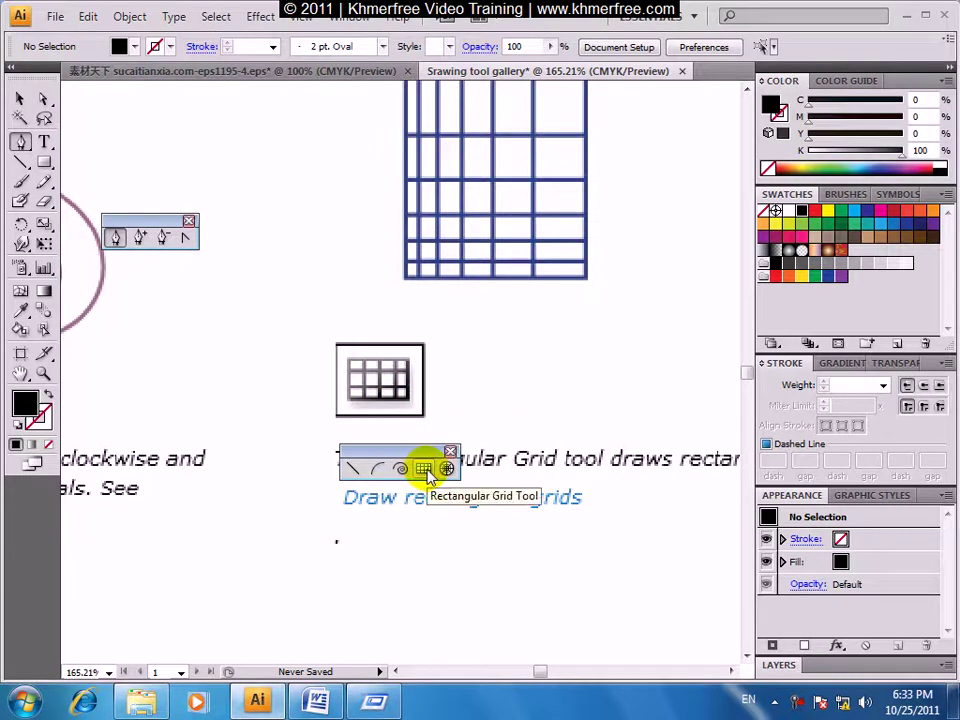
pyautogui.moveTo(498, 404); pyautogui.dragTo(484, 432)
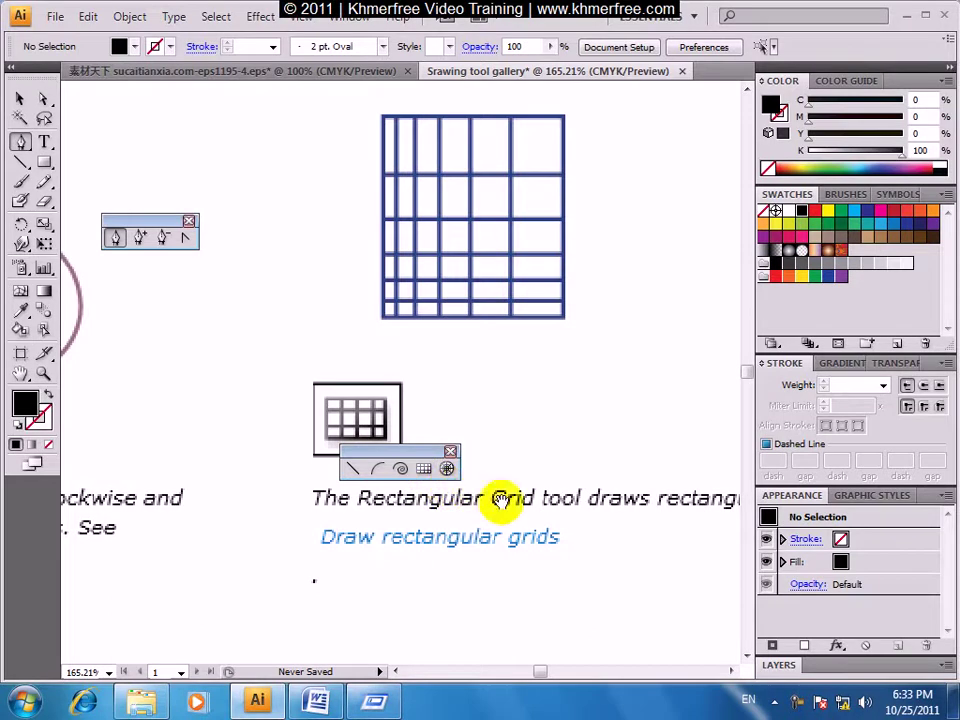
# Zoom out to survey the whole tool gallery, then zoom back into the gallery area.
pyautogui.moveTo(416, 383); pyautogui.dragTo(280, 355)
pyautogui.scroll(-3, 407, 424)
pyautogui.scroll(-3, 407, 424)
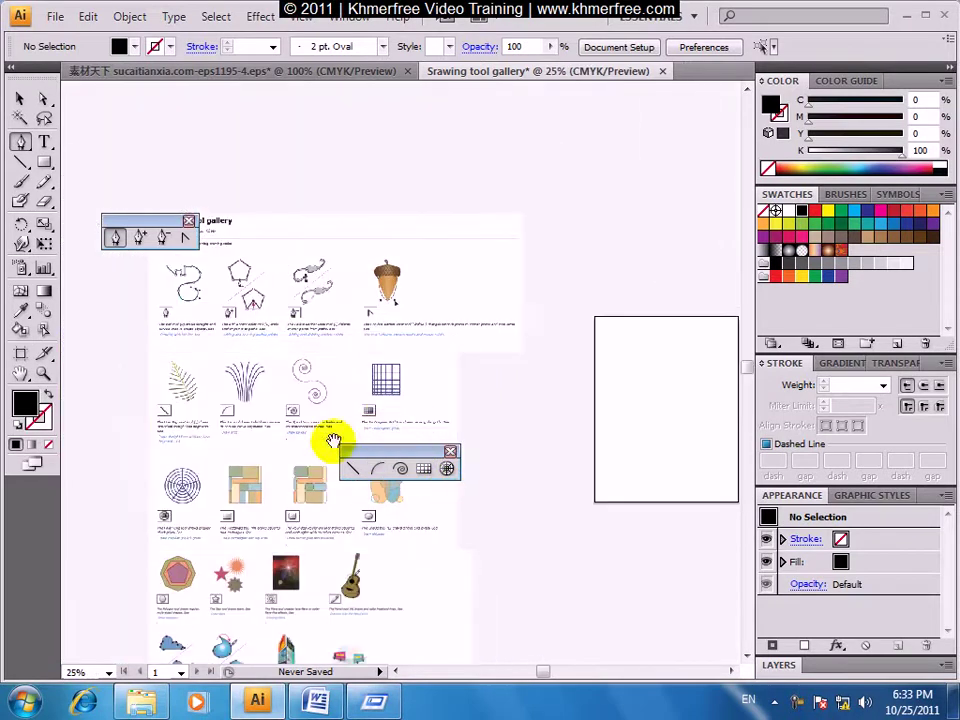
pyautogui.moveTo(210, 352)
pyautogui.mouseDown()
pyautogui.moveTo(549, 468)
pyautogui.moveTo(549, 458)
pyautogui.mouseUp()
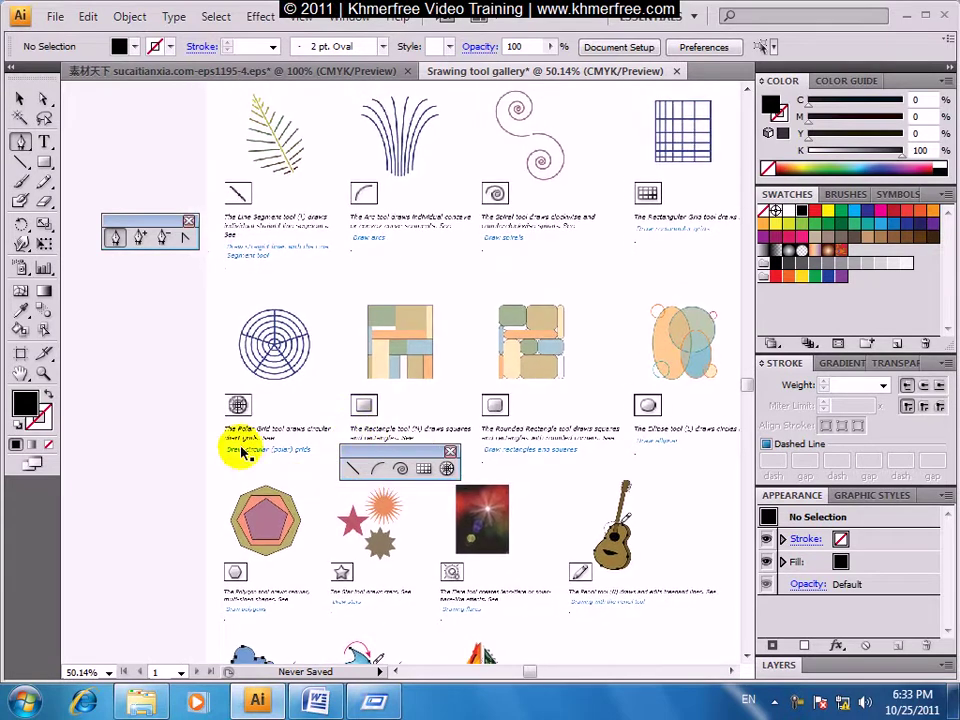
pyautogui.scroll(3, 238, 442)
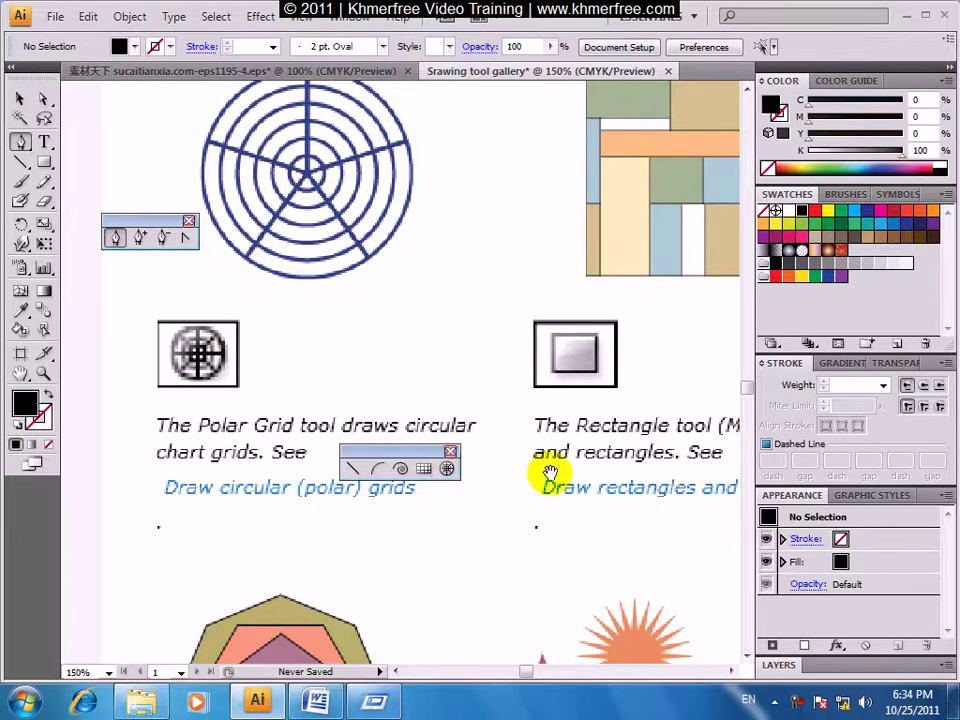
# Zoom out again and move the view onto the Rectangle tool example.
pyautogui.moveTo(549, 472); pyautogui.dragTo(392, 497)
pyautogui.scroll(-2, 405, 478)
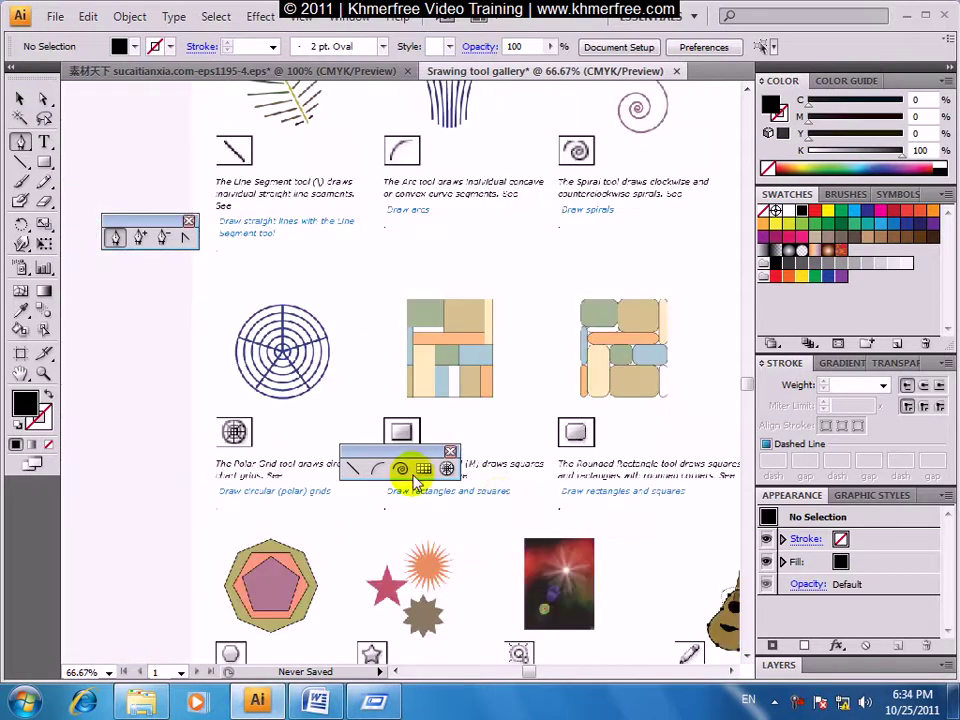
pyautogui.scroll(-1, 529, 480)
pyautogui.scroll(1, 527, 476)
pyautogui.scroll(1, 520, 440)
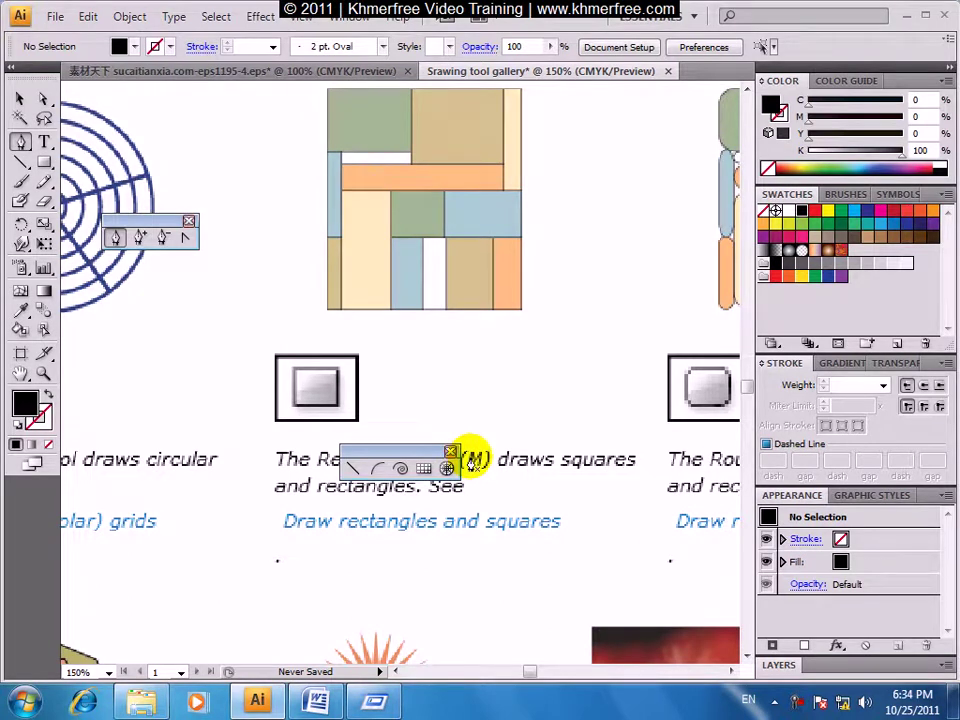
pyautogui.moveTo(487, 463)
pyautogui.mouseDown()
pyautogui.moveTo(491, 357)
pyautogui.moveTo(494, 402)
pyautogui.mouseUp()
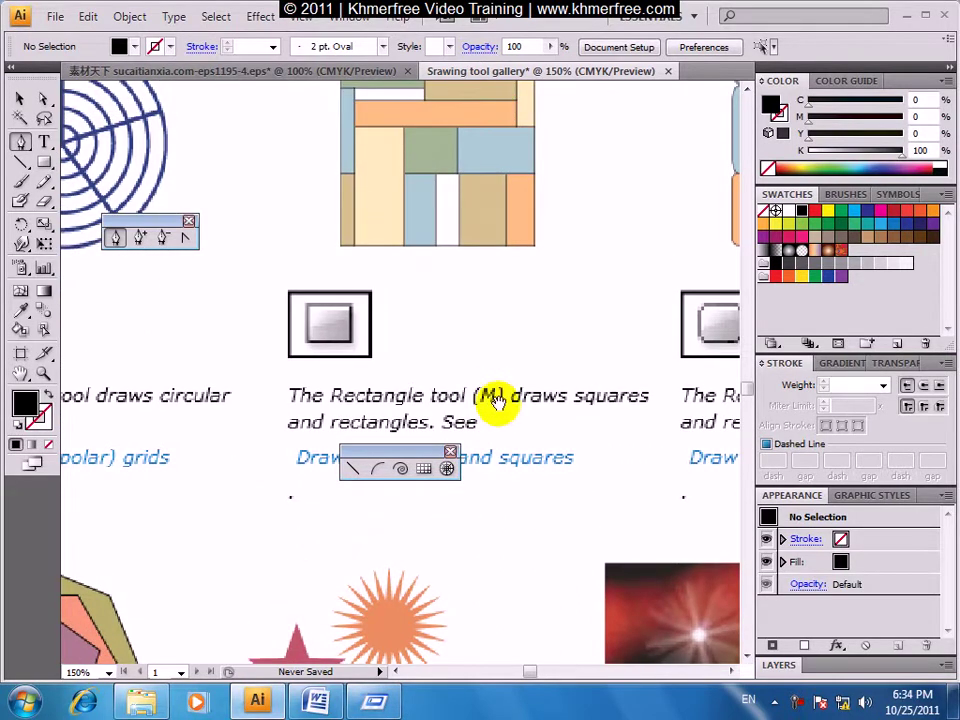
# Inspect the Rounded Rectangle caption, then return the view to 100%.
pyautogui.hotkey('ctrl', '-')
pyautogui.hotkey('ctrl', '-')
pyautogui.moveTo(365, 332); pyautogui.dragTo(359, 344)
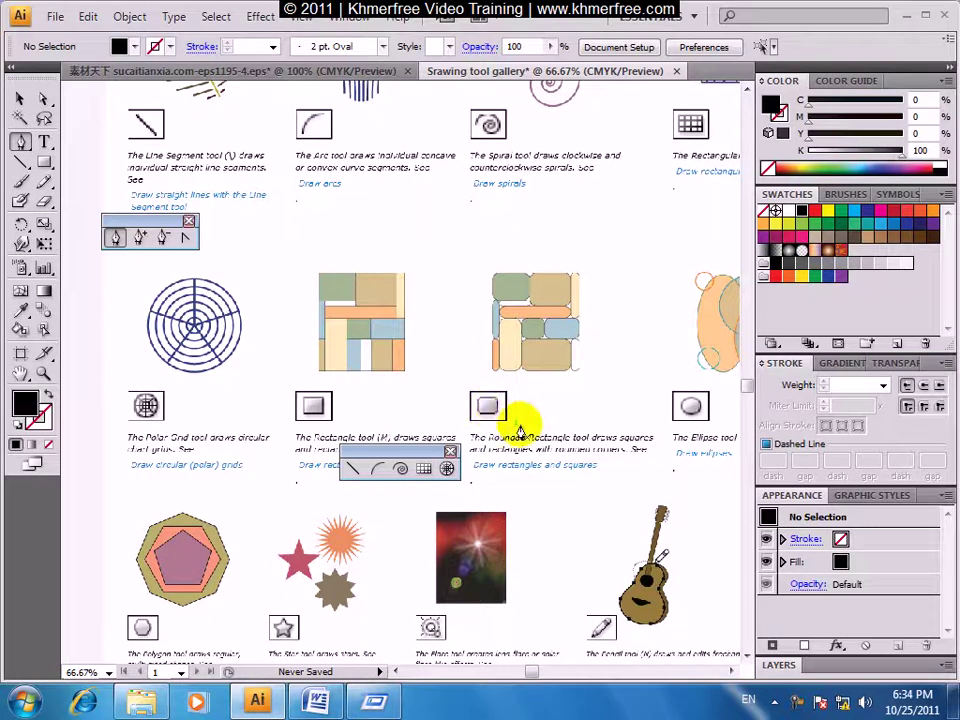
pyautogui.moveTo(470, 405); pyautogui.dragTo(686, 520)
pyautogui.moveTo(507, 450)
pyautogui.mouseDown()
pyautogui.moveTo(428, 381)
pyautogui.moveTo(457, 417)
pyautogui.mouseUp()
pyautogui.hotkey('ctrl', '1')
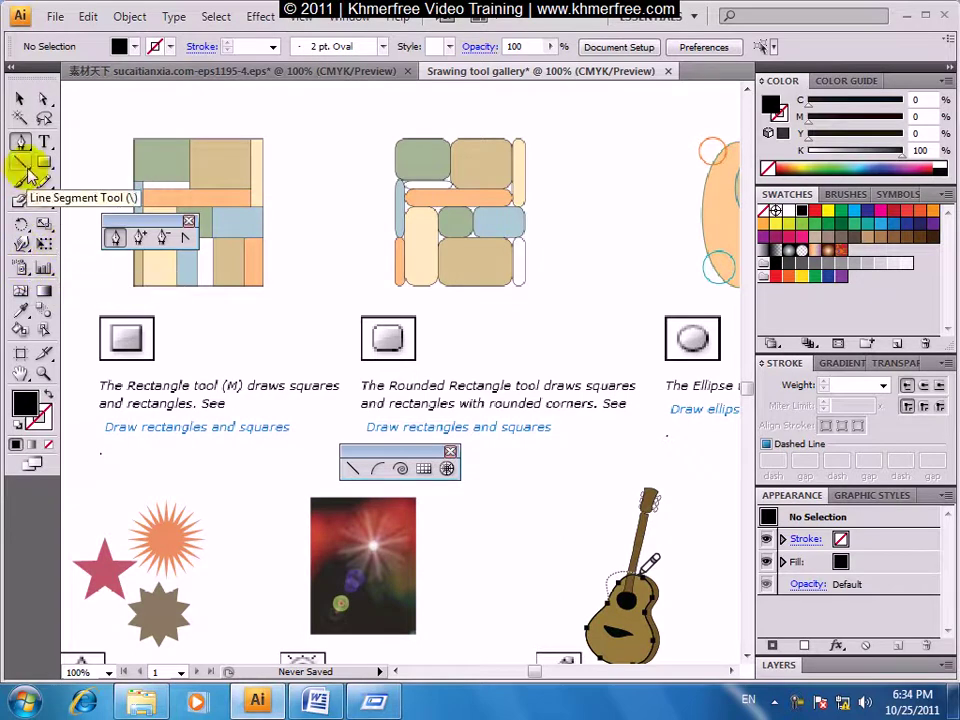
# Tear off the Rectangle tool group as a floating panel and arrange it beside the line tools panel.
pyautogui.moveTo(45, 165); pyautogui.dragTo(80, 172)
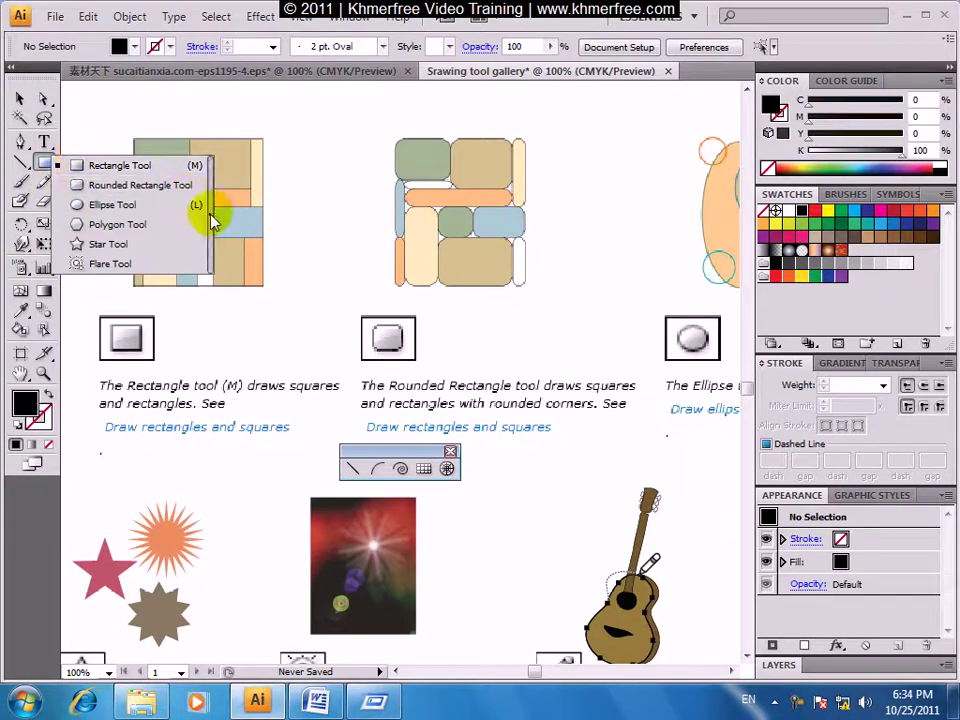
pyautogui.moveTo(212, 222); pyautogui.dragTo(212, 222)
pyautogui.moveTo(111, 148)
pyautogui.mouseDown()
pyautogui.moveTo(560, 418)
pyautogui.moveTo(554, 426)
pyautogui.mouseUp()
pyautogui.moveTo(382, 449); pyautogui.dragTo(186, 451)
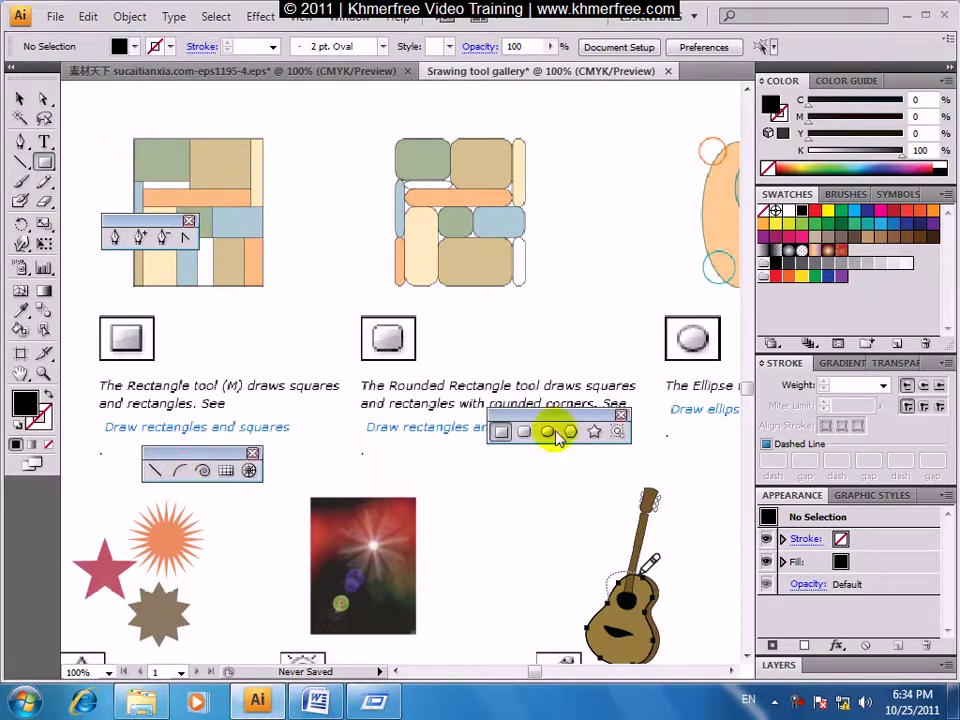
pyautogui.moveTo(552, 418); pyautogui.dragTo(358, 274)
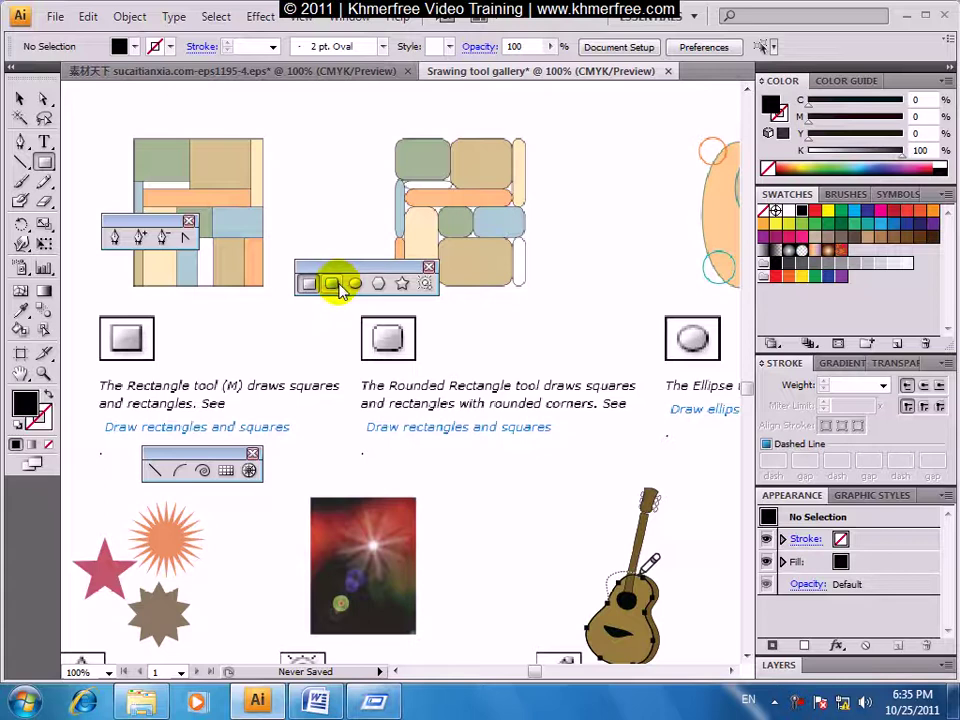
# Centre the overlapping ellipses sample and its 'draws circles and ovals' caption in view.
pyautogui.moveTo(491, 249)
pyautogui.mouseDown()
pyautogui.moveTo(529, 270)
pyautogui.moveTo(564, 344)
pyautogui.moveTo(471, 311)
pyautogui.moveTo(356, 306)
pyautogui.mouseUp()
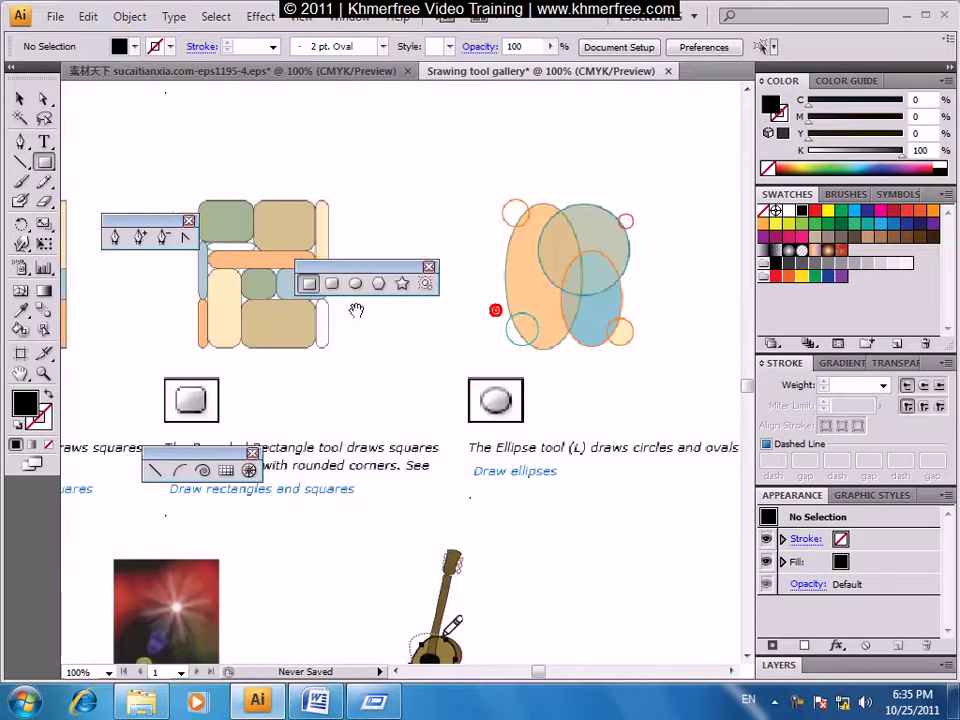
pyautogui.moveTo(523, 332)
pyautogui.mouseDown()
pyautogui.moveTo(482, 347)
pyautogui.moveTo(491, 349)
pyautogui.mouseUp()
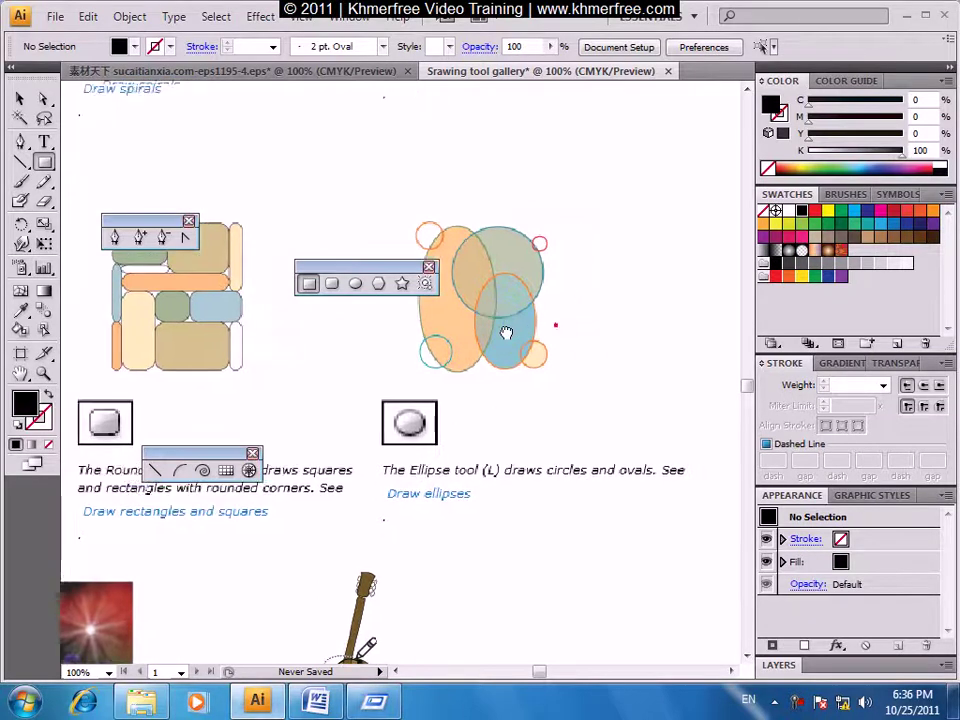
pyautogui.moveTo(538, 318); pyautogui.dragTo(512, 372)
# Zoom in on the Polygon sample, then return the view to 100%.
pyautogui.hotkey('ctrl', '-')
pyautogui.hotkey('ctrl', '-')
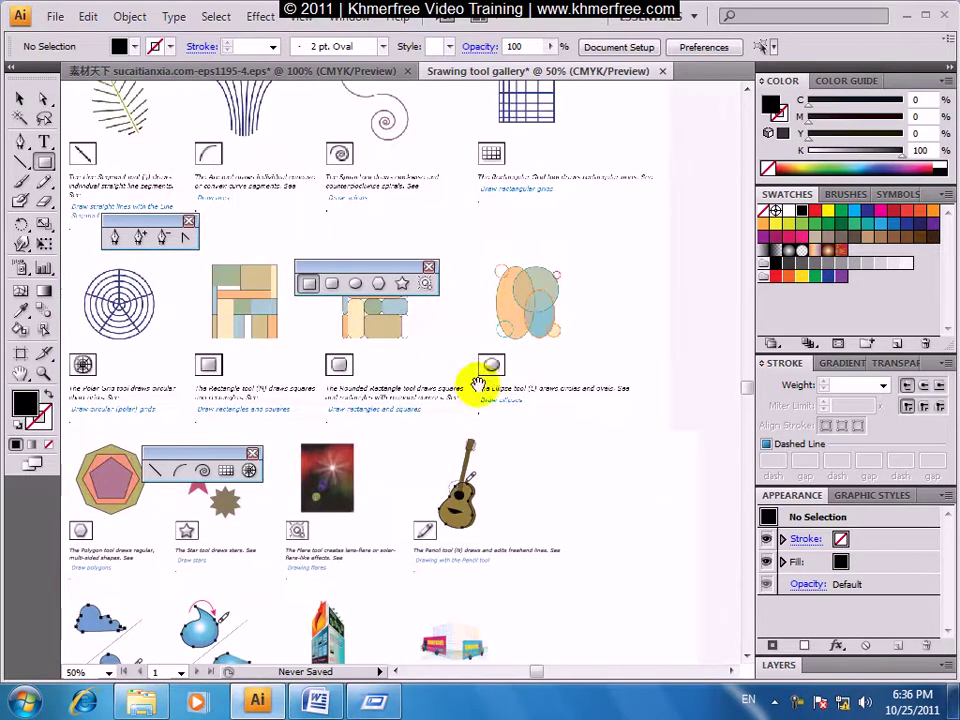
pyautogui.moveTo(377, 394); pyautogui.dragTo(614, 277)
pyautogui.moveTo(555, 317)
pyautogui.mouseDown()
pyautogui.moveTo(351, 416)
pyautogui.moveTo(410, 334)
pyautogui.mouseUp()
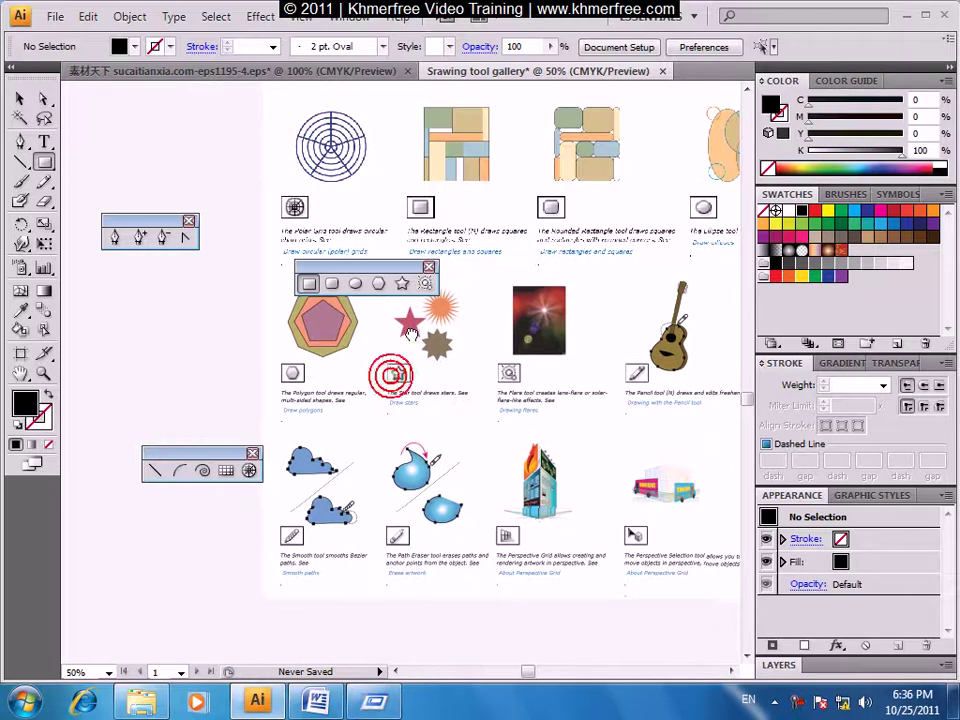
pyautogui.moveTo(240, 354); pyautogui.dragTo(375, 429)
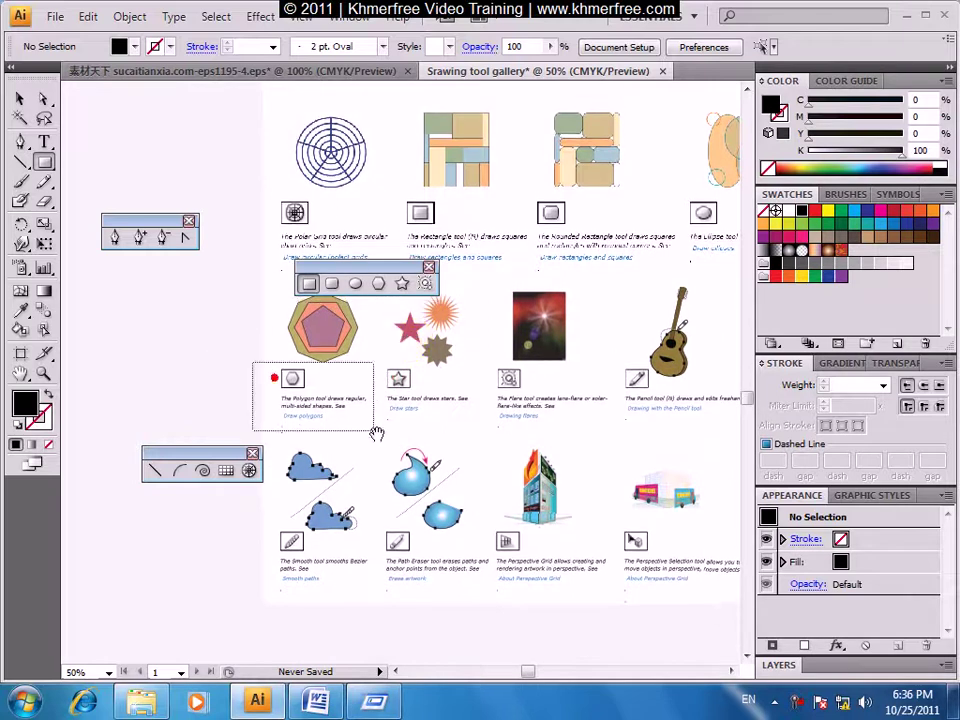
pyautogui.keyDown('alt'); pyautogui.click(284, 393); pyautogui.keyUp('alt')
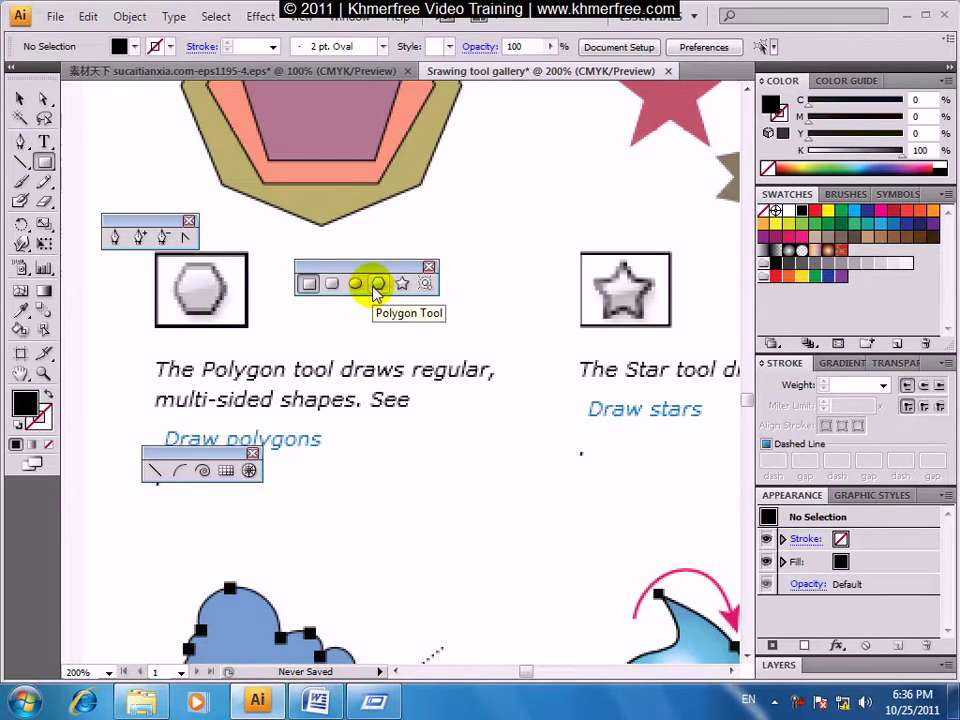
pyautogui.moveTo(266, 333); pyautogui.dragTo(290, 437)
pyautogui.keyDown('alt'); pyautogui.click(290, 437); pyautogui.keyUp('alt')
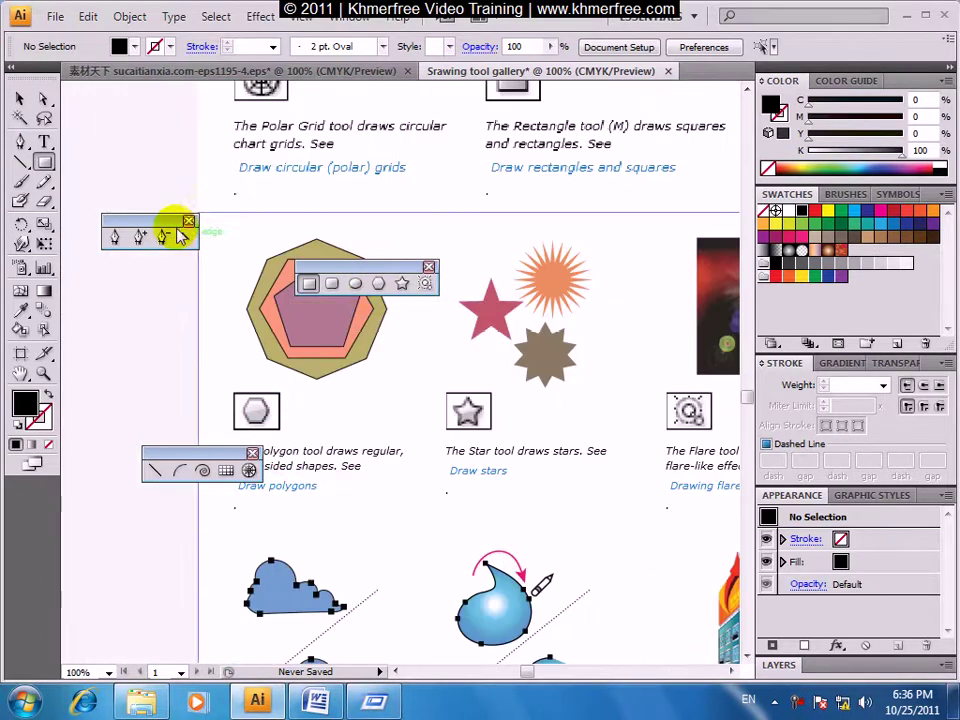
# Stack the pen and line tool panels top left and move shape tools below the polygon caption.
pyautogui.moveTo(166, 220); pyautogui.dragTo(133, 113)
pyautogui.moveTo(215, 454)
pyautogui.mouseDown()
pyautogui.moveTo(132, 162)
pyautogui.moveTo(141, 163)
pyautogui.mouseUp()
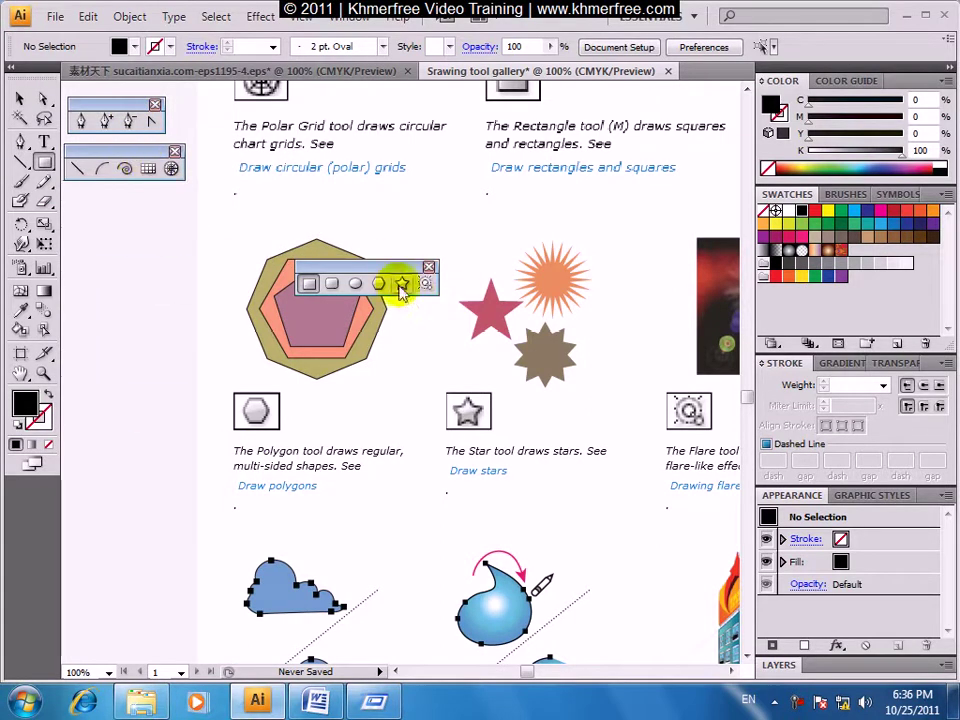
pyautogui.moveTo(394, 268); pyautogui.dragTo(405, 522)
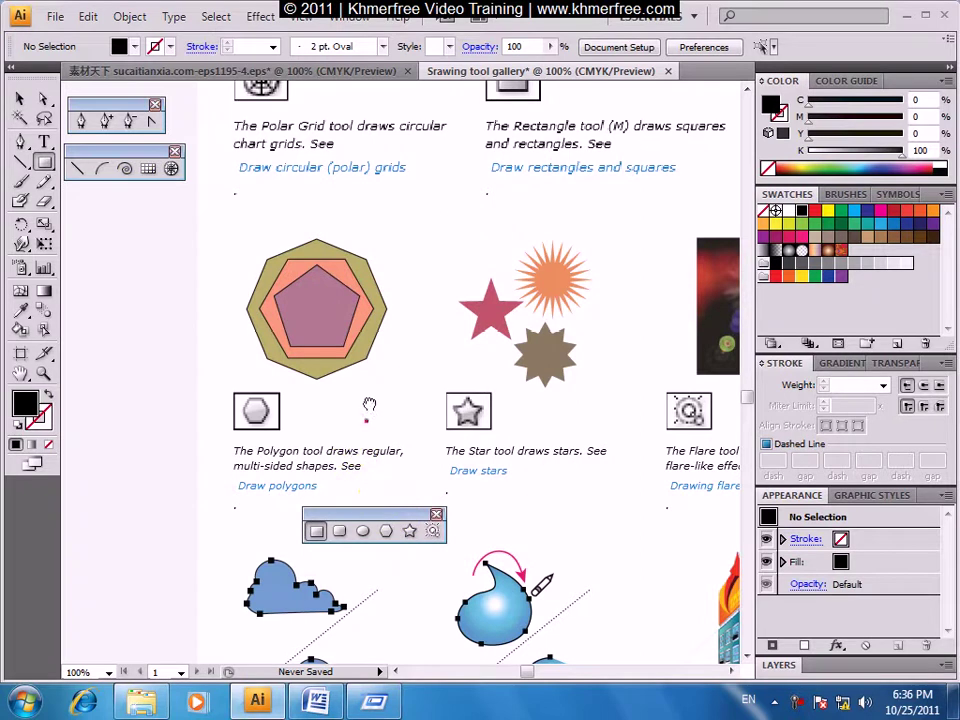
pyautogui.scroll(-1, 368, 405)
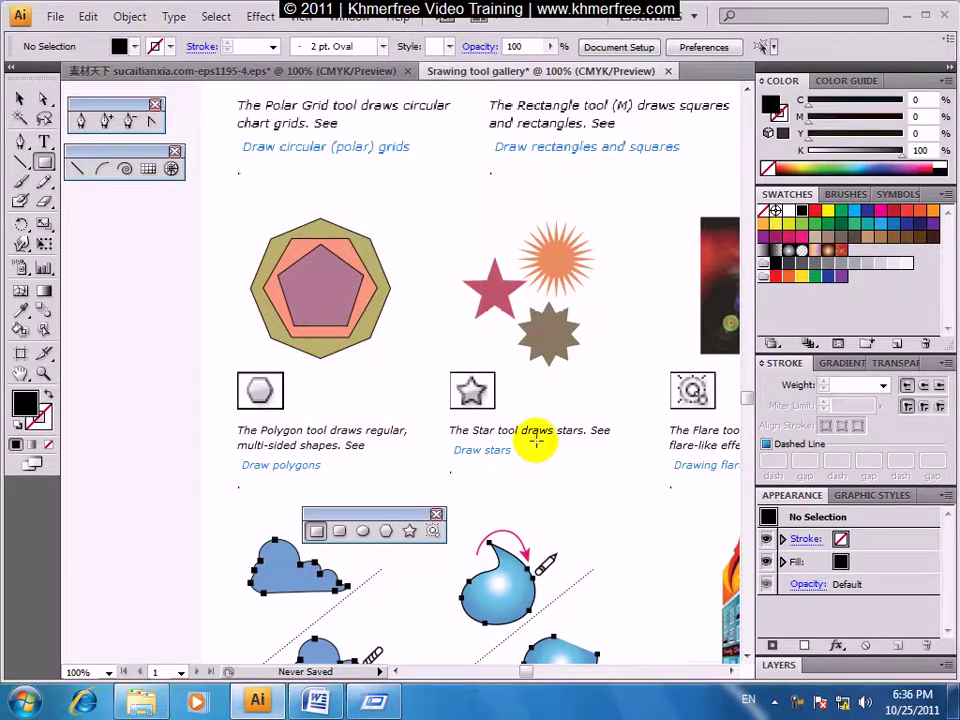
# Pan past the Star sample to centre the Flare tool's lens-flare sample.
pyautogui.moveTo(538, 433); pyautogui.dragTo(446, 424)
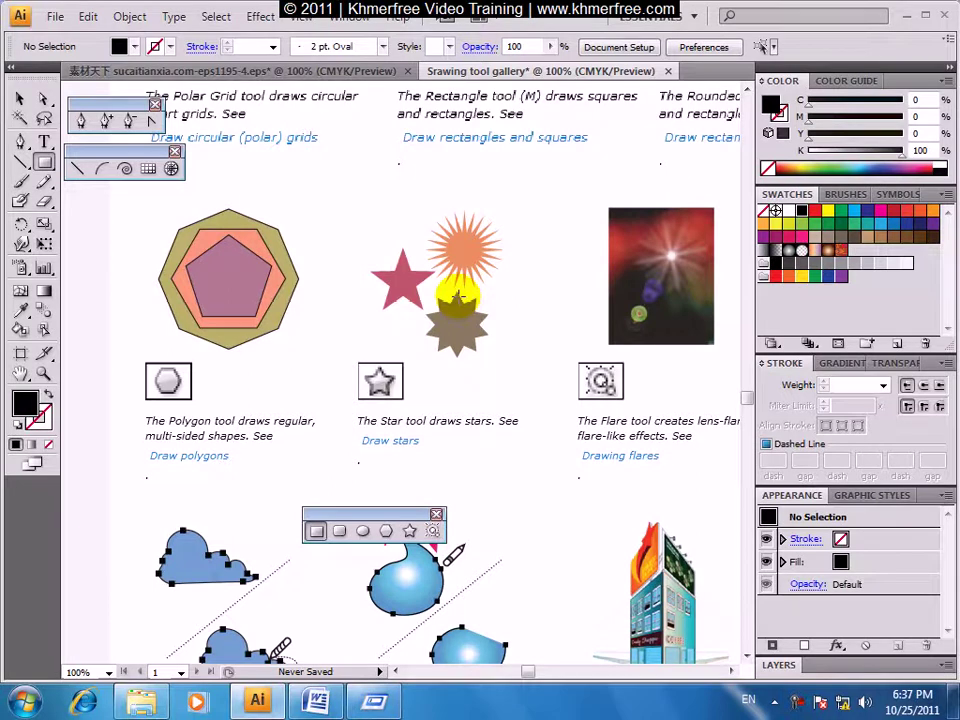
pyautogui.moveTo(508, 328); pyautogui.dragTo(336, 318)
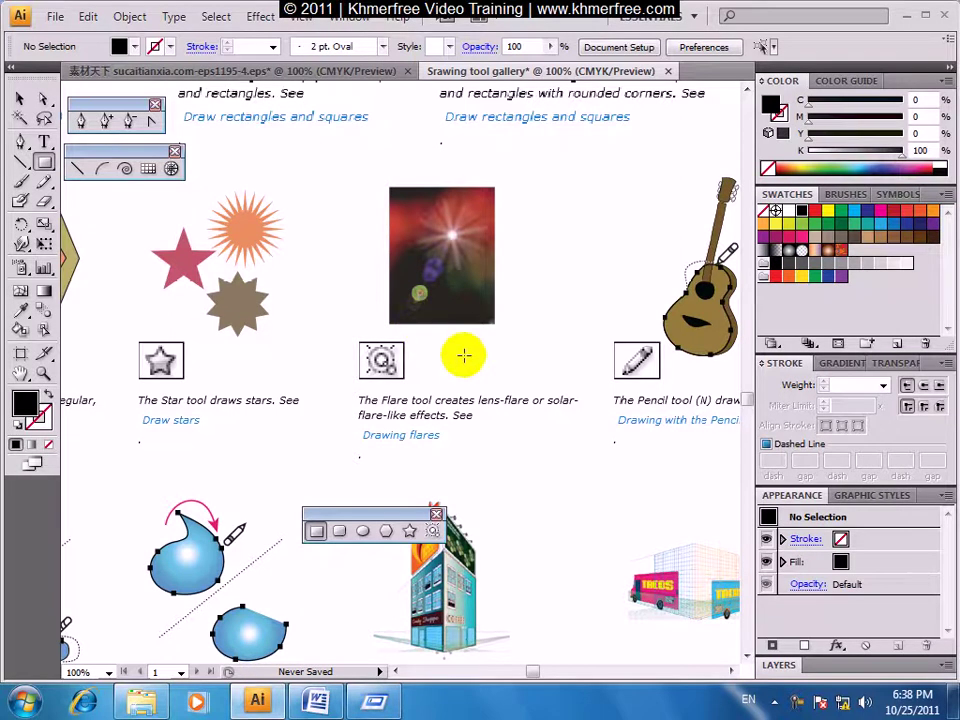
# Centre the Pencil tool guitar sample and its freehand-lines caption.
pyautogui.moveTo(498, 375)
pyautogui.mouseDown()
pyautogui.moveTo(370, 395)
pyautogui.moveTo(418, 410)
pyautogui.mouseUp()
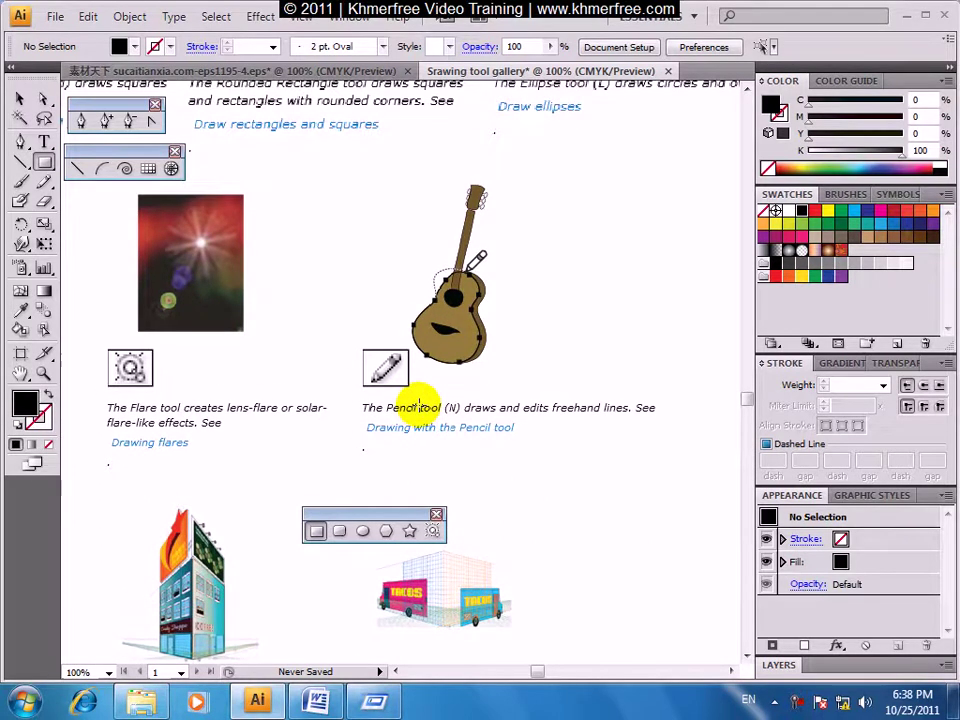
pyautogui.moveTo(446, 412); pyautogui.dragTo(430, 408)
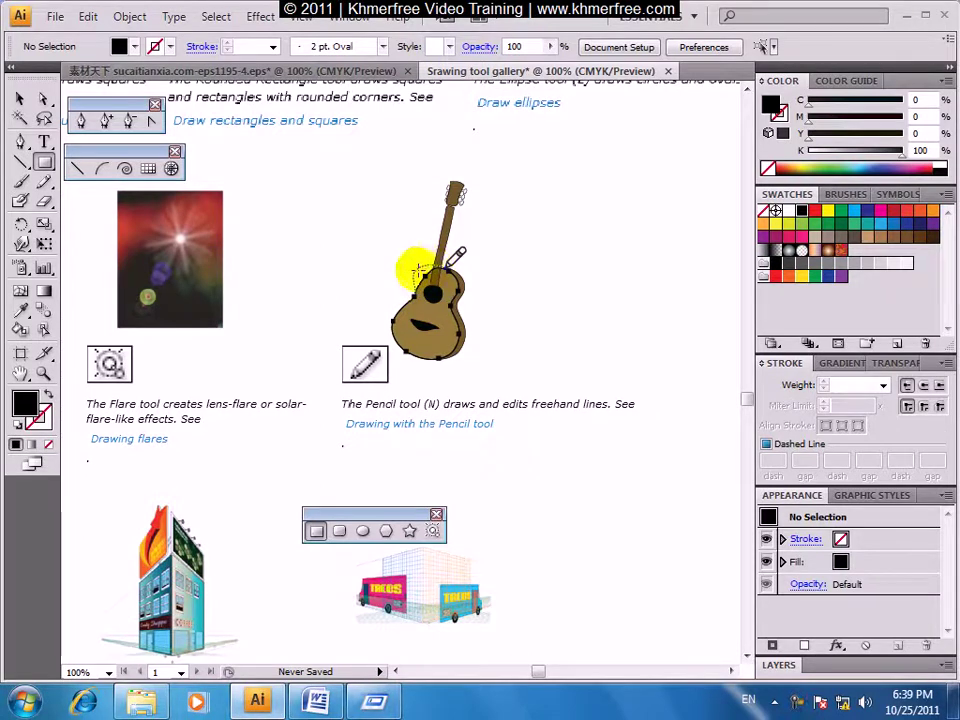
# Draw a Pencil line over the guitar, then pan to the Path Eraser and Perspective Grid samples.
pyautogui.moveTo(416, 272); pyautogui.dragTo(428, 268)
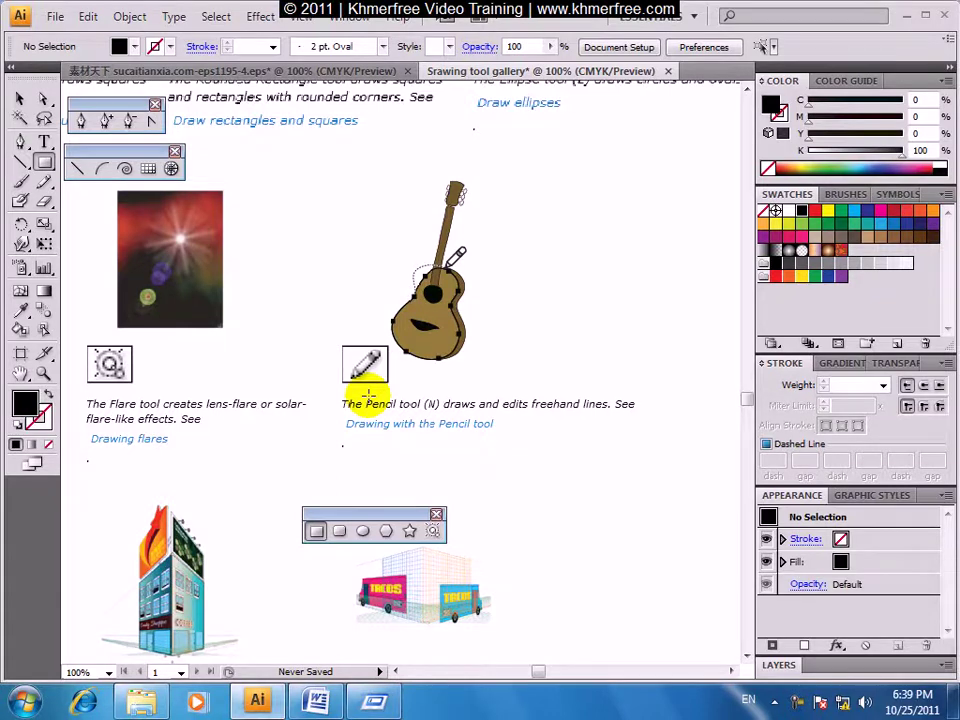
pyautogui.moveTo(368, 422)
pyautogui.mouseDown()
pyautogui.moveTo(495, 334)
pyautogui.moveTo(636, 300)
pyautogui.moveTo(345, 280)
pyautogui.moveTo(325, 242)
pyautogui.moveTo(306, 259)
pyautogui.mouseUp()
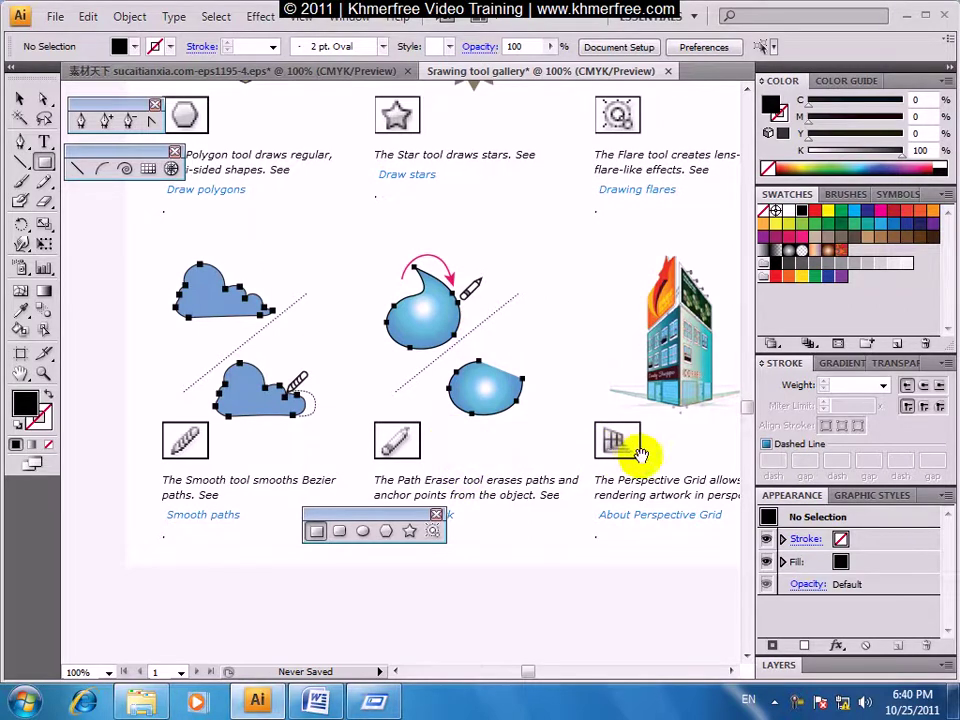
pyautogui.moveTo(640, 455); pyautogui.dragTo(482, 449)
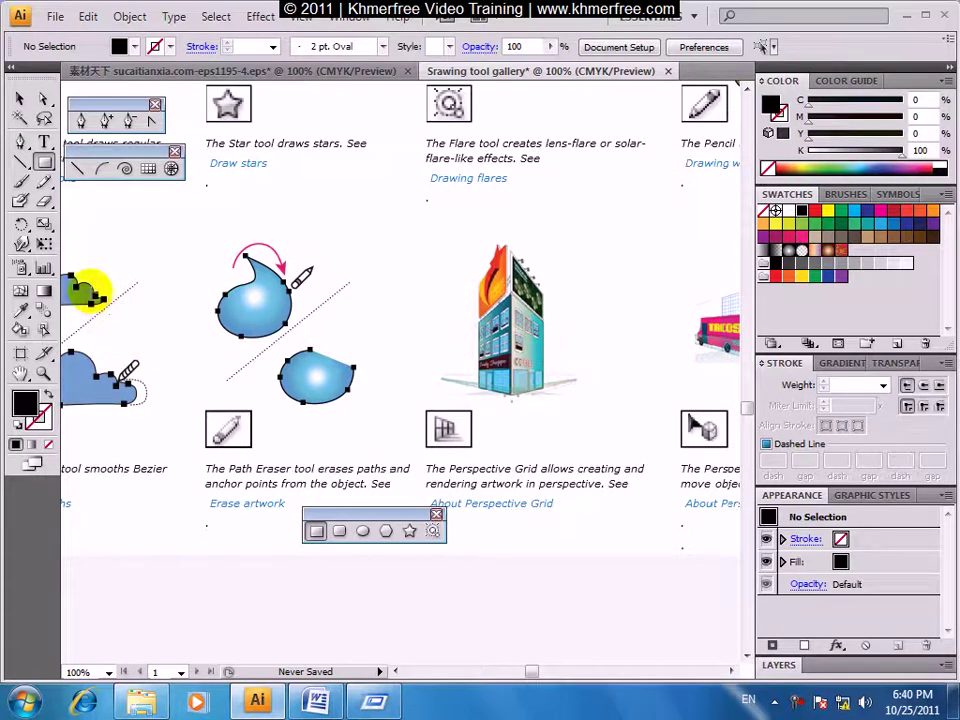
# Tear off the Pencil/Smooth/Path Eraser flyout as a floating panel and position it.
pyautogui.click(46, 183)
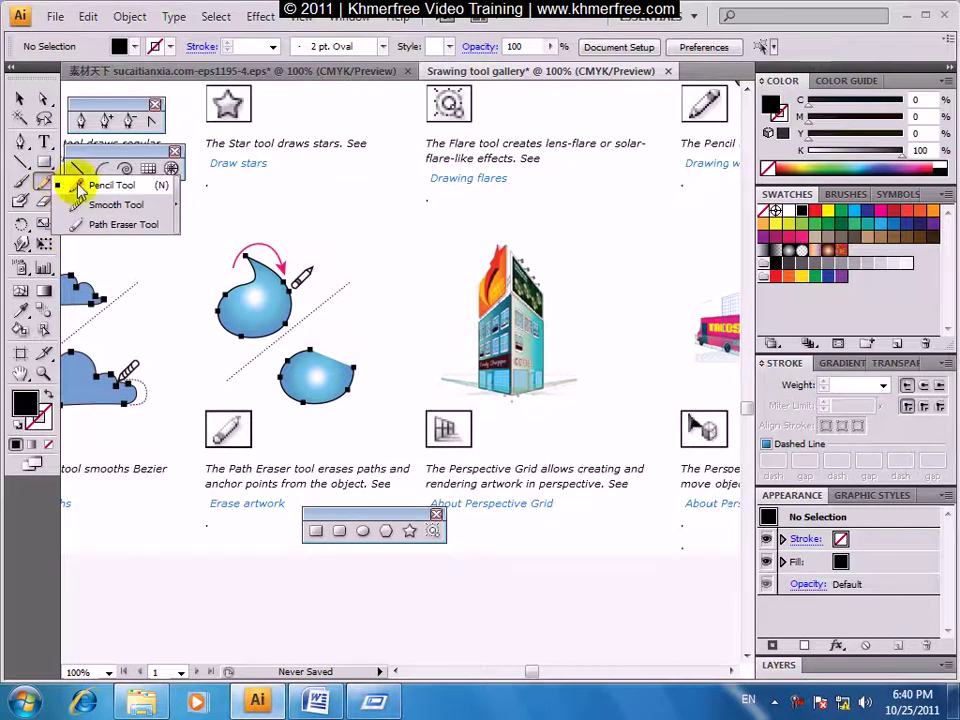
pyautogui.click(178, 200)
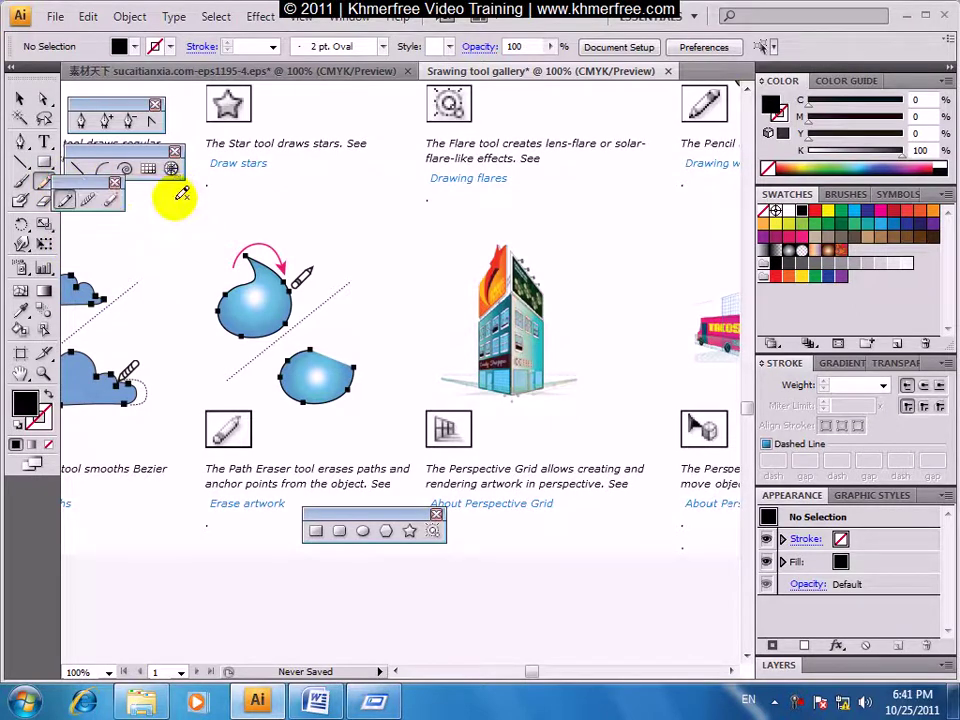
pyautogui.moveTo(150, 185); pyautogui.dragTo(119, 208)
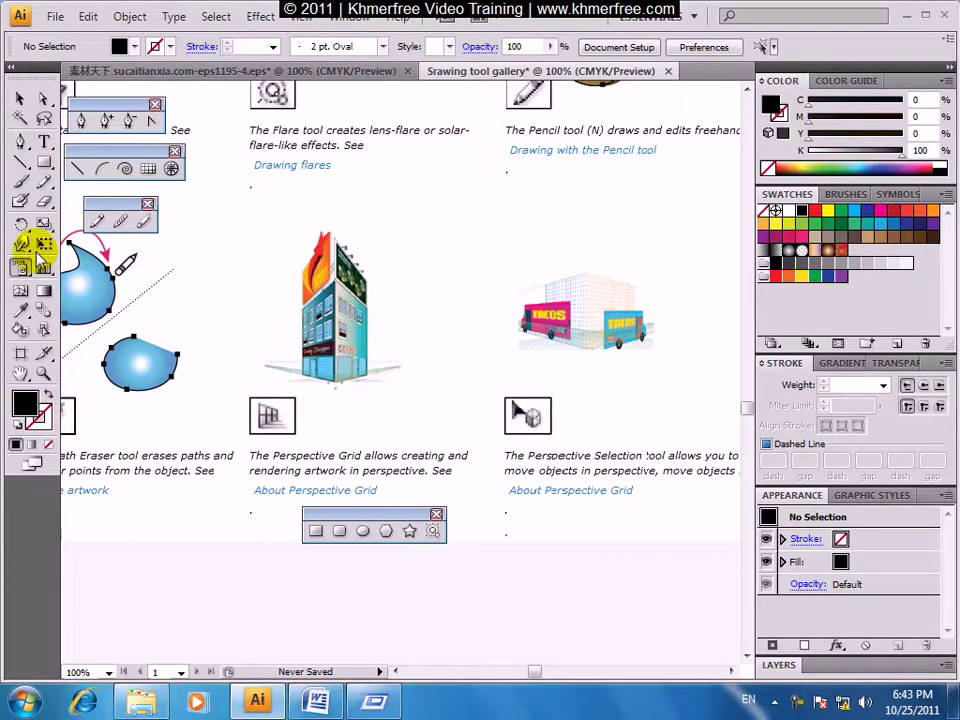
pyautogui.moveTo(270, 400); pyautogui.dragTo(319, 376)
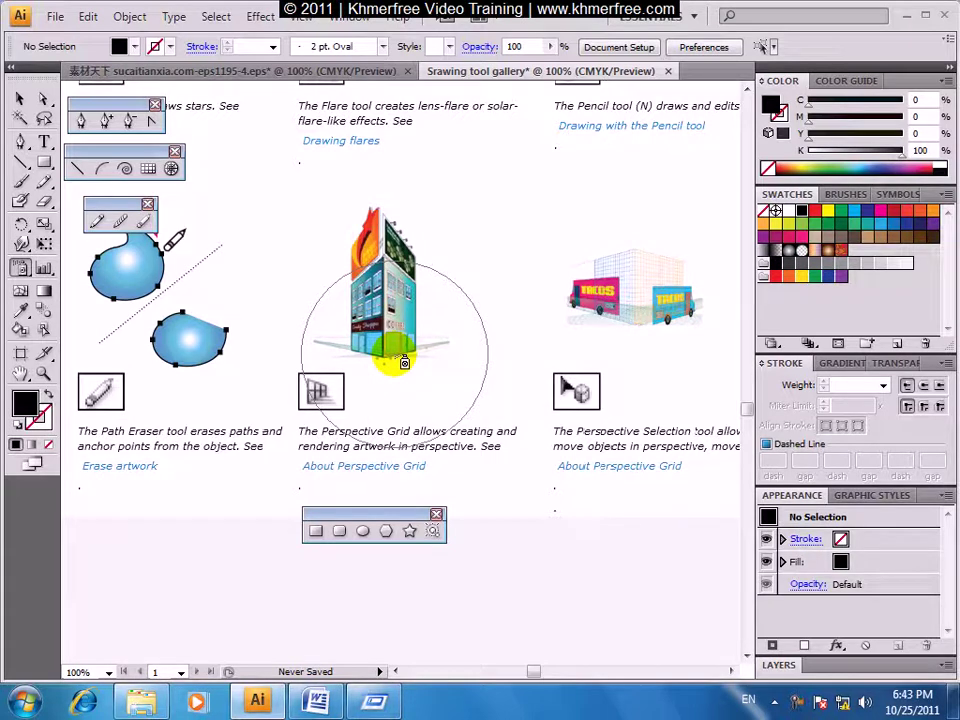
pyautogui.moveTo(404, 363)
pyautogui.mouseDown()
pyautogui.moveTo(396, 307)
pyautogui.moveTo(398, 371)
pyautogui.moveTo(390, 371)
pyautogui.moveTo(392, 333)
pyautogui.mouseUp()
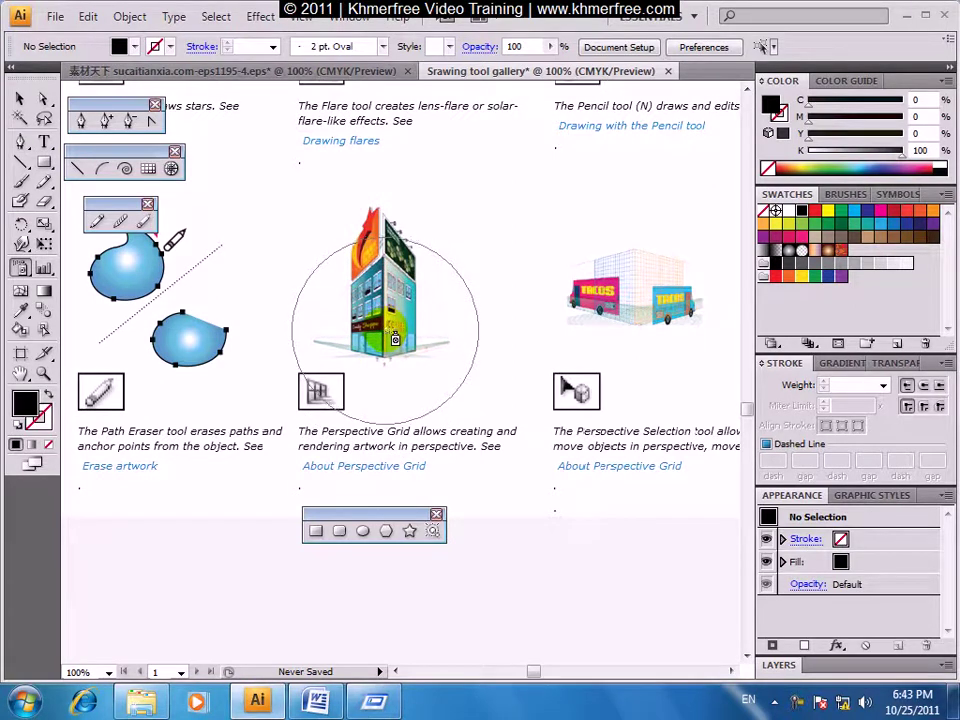
pyautogui.moveTo(480, 354); pyautogui.dragTo(350, 376)
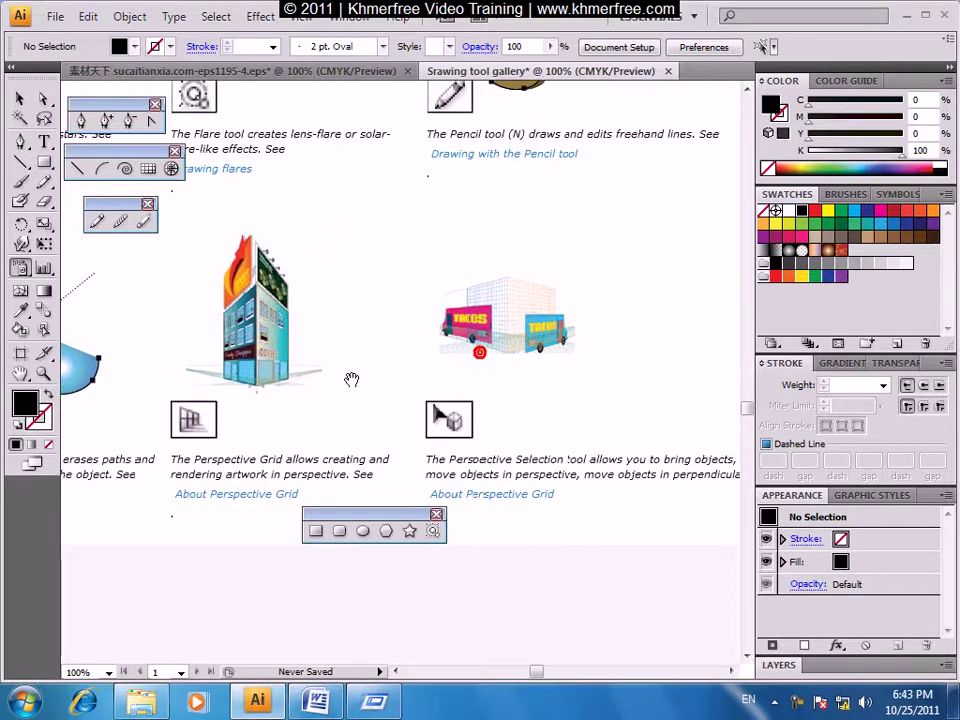
pyautogui.moveTo(460, 439); pyautogui.dragTo(474, 460)
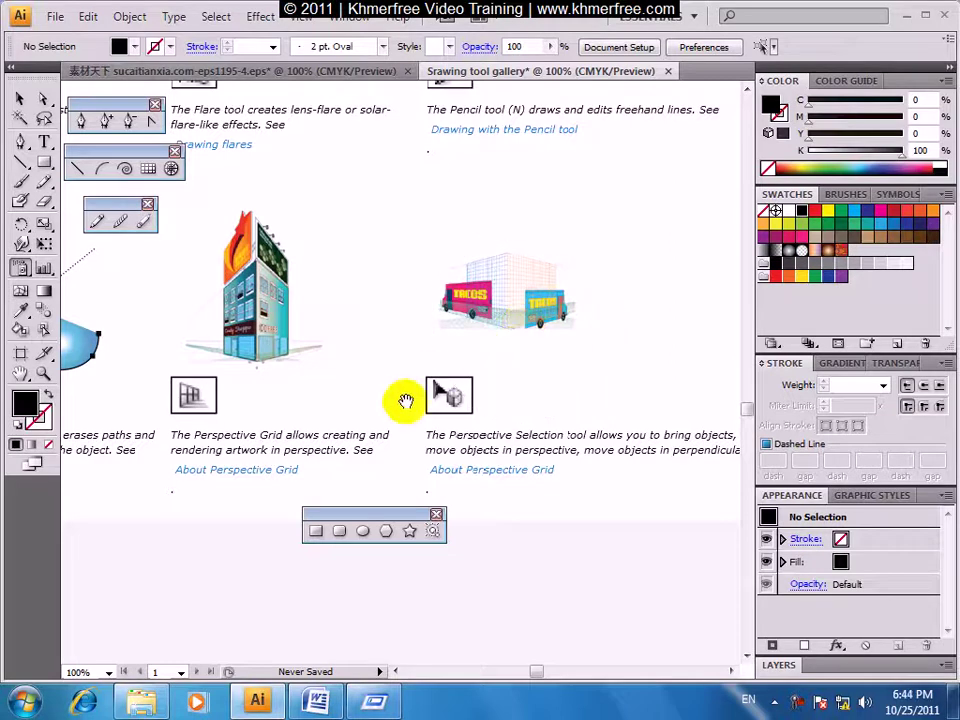
pyautogui.hscroll(-5, 403, 398)
pyautogui.hscroll(-3, 501, 370)
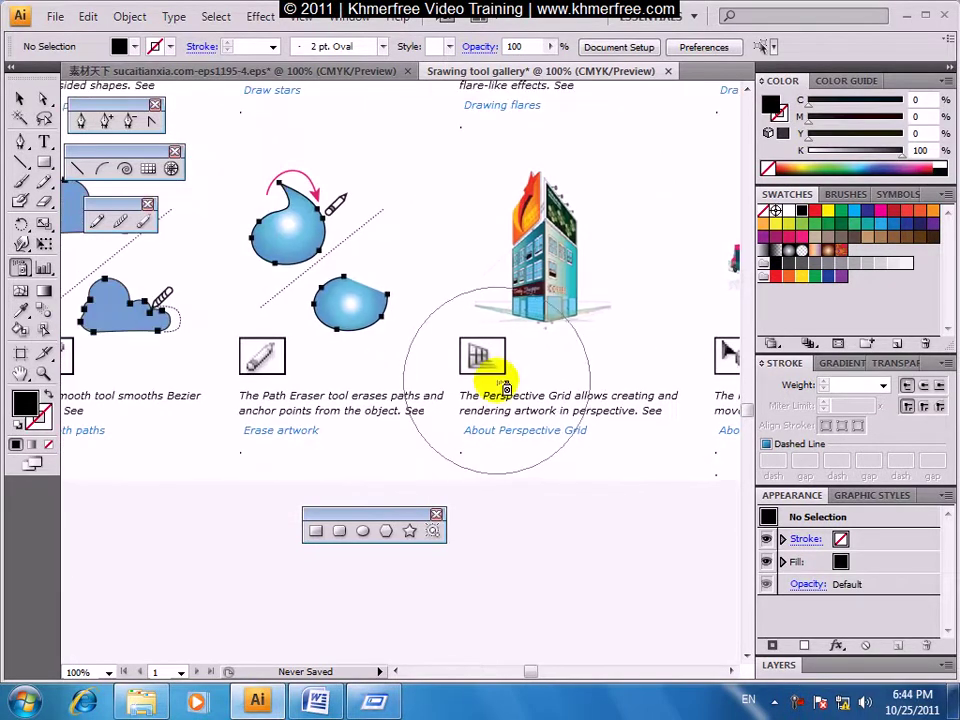
pyautogui.moveTo(540, 360); pyautogui.dragTo(583, 443)
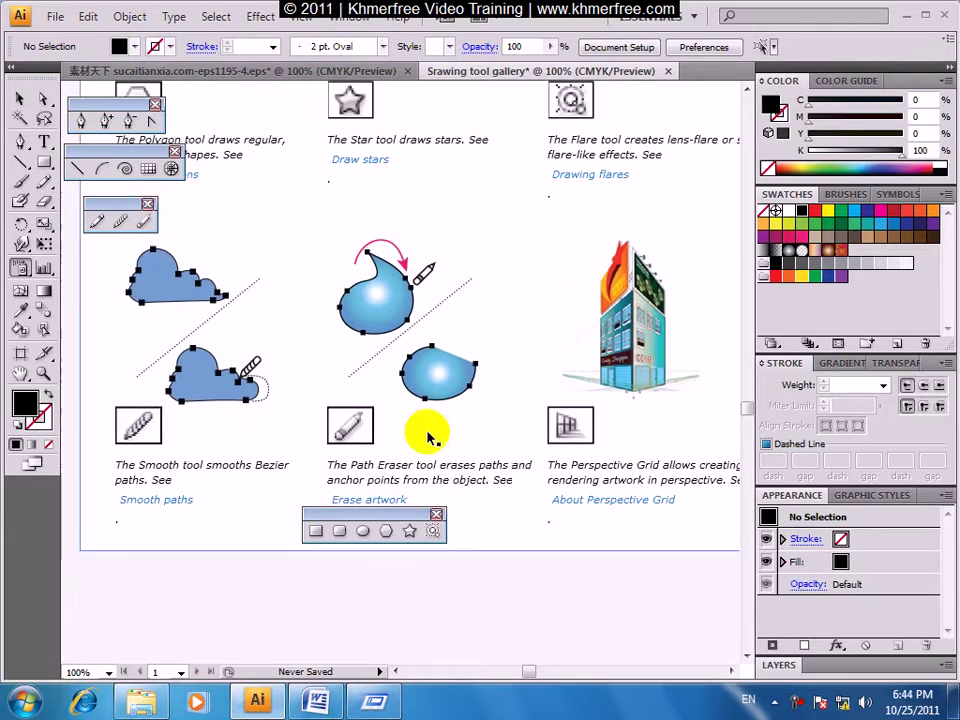
pyautogui.hotkey('ctrl', '-')
# Zoom to 66.67% on the gallery heading and Pen row, leaving blank canvas above.
pyautogui.hscroll(3, 470, 450)
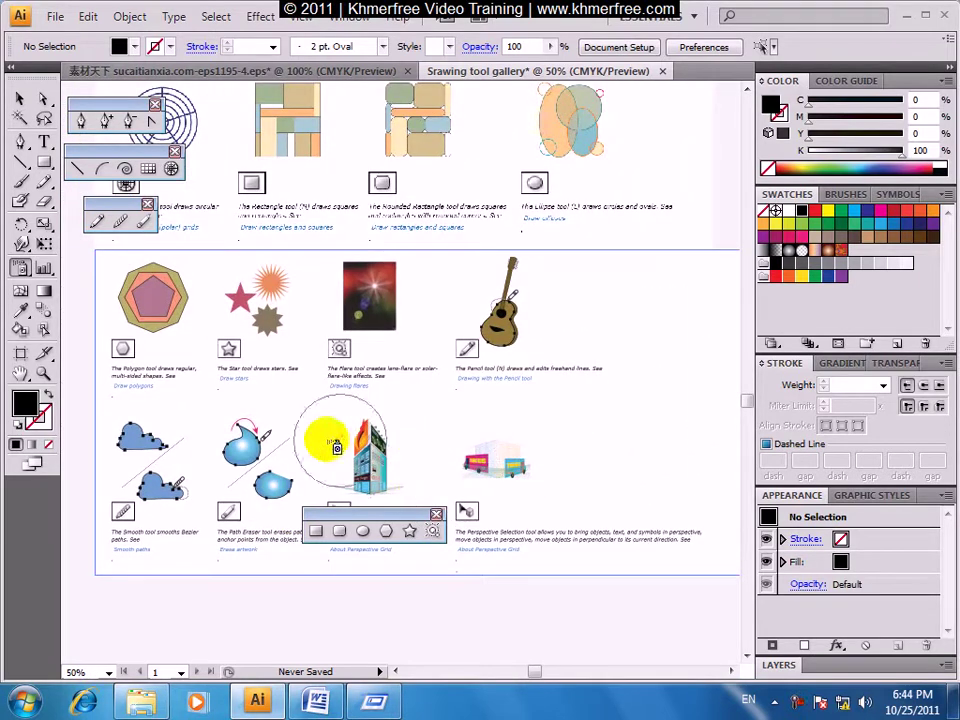
pyautogui.moveTo(337, 347)
pyautogui.mouseDown()
pyautogui.moveTo(361, 390)
pyautogui.moveTo(344, 564)
pyautogui.mouseUp()
pyautogui.hotkey('ctrl', '-')
pyautogui.hotkey('ctrl', '-')
pyautogui.moveTo(426, 409)
pyautogui.mouseDown()
pyautogui.moveTo(368, 399)
pyautogui.moveTo(692, 339)
pyautogui.mouseUp()
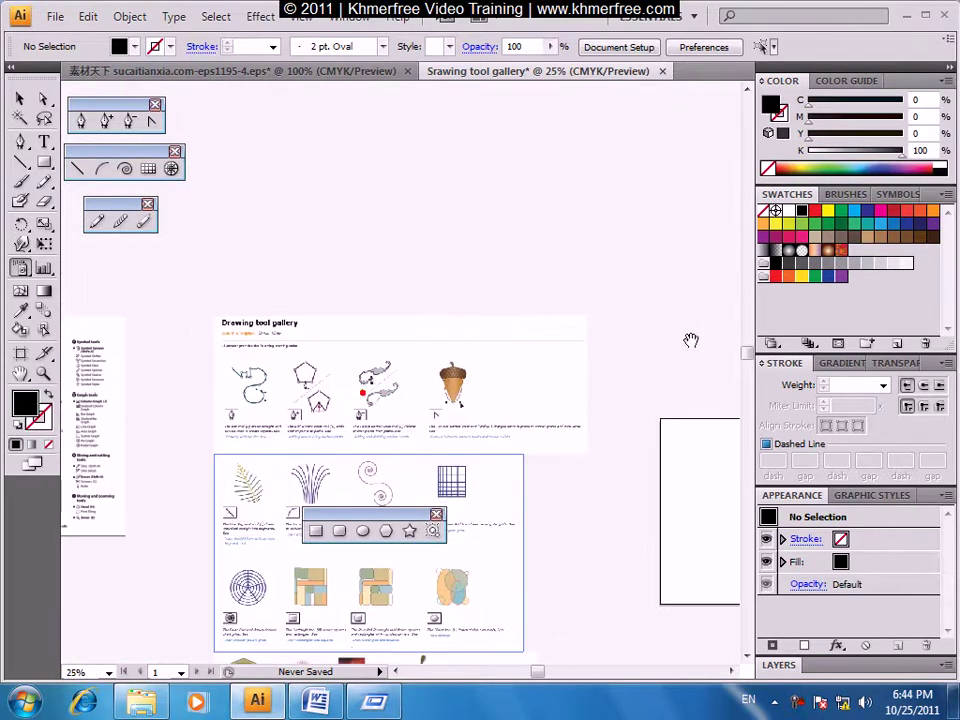
pyautogui.click(439, 339)
pyautogui.moveTo(562, 330); pyautogui.dragTo(782, 292)
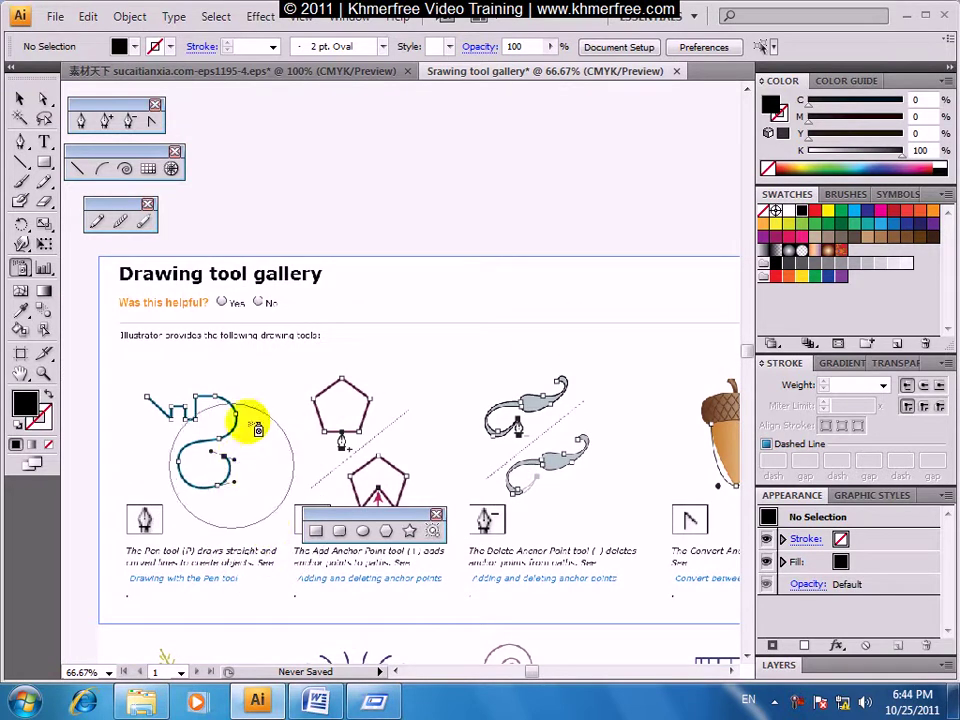
pyautogui.moveTo(339, 152); pyautogui.dragTo(150, 424)
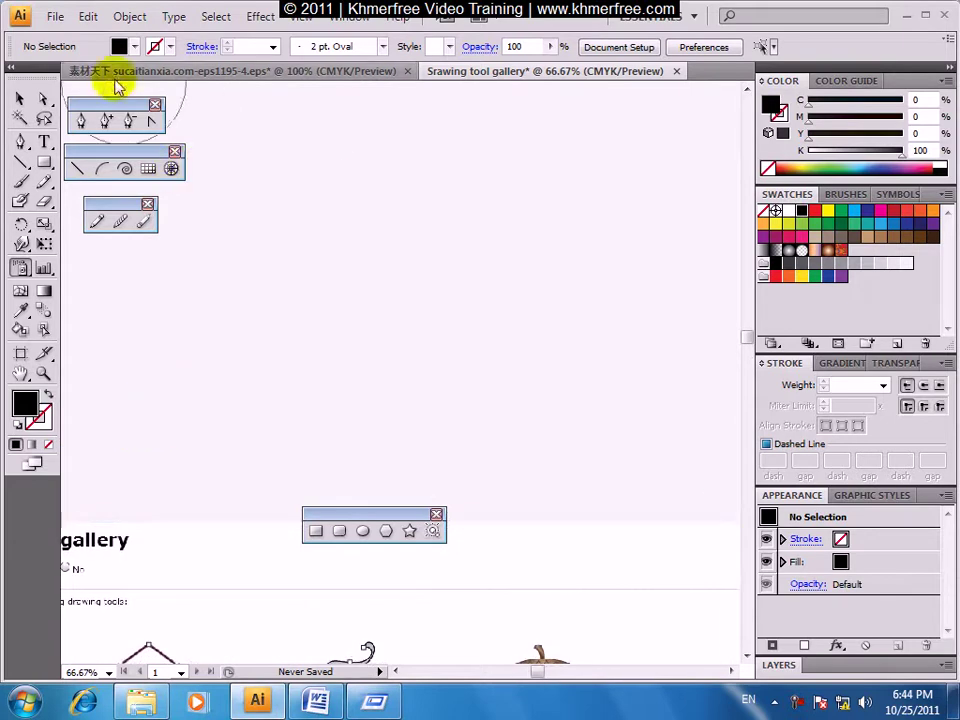
# Close the Line, Pencil and shape tool panels, reposition the Pen panel, and select the Pen.
pyautogui.moveTo(157, 151)
pyautogui.mouseDown()
pyautogui.moveTo(218, 95)
pyautogui.moveTo(212, 114)
pyautogui.mouseUp()
pyautogui.click(229, 111)
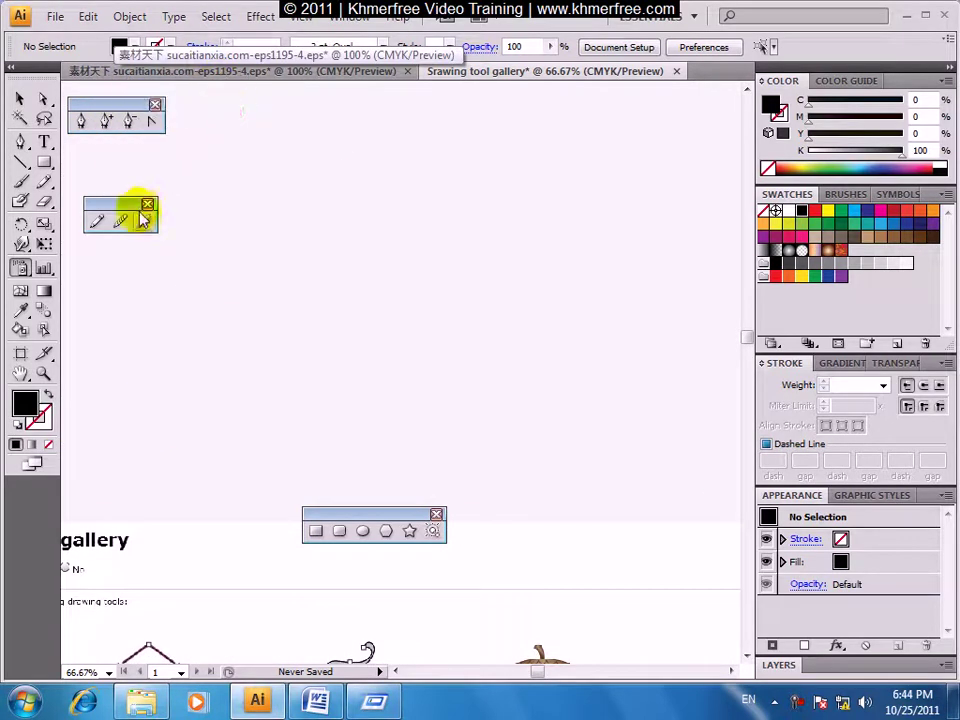
pyautogui.click(148, 204)
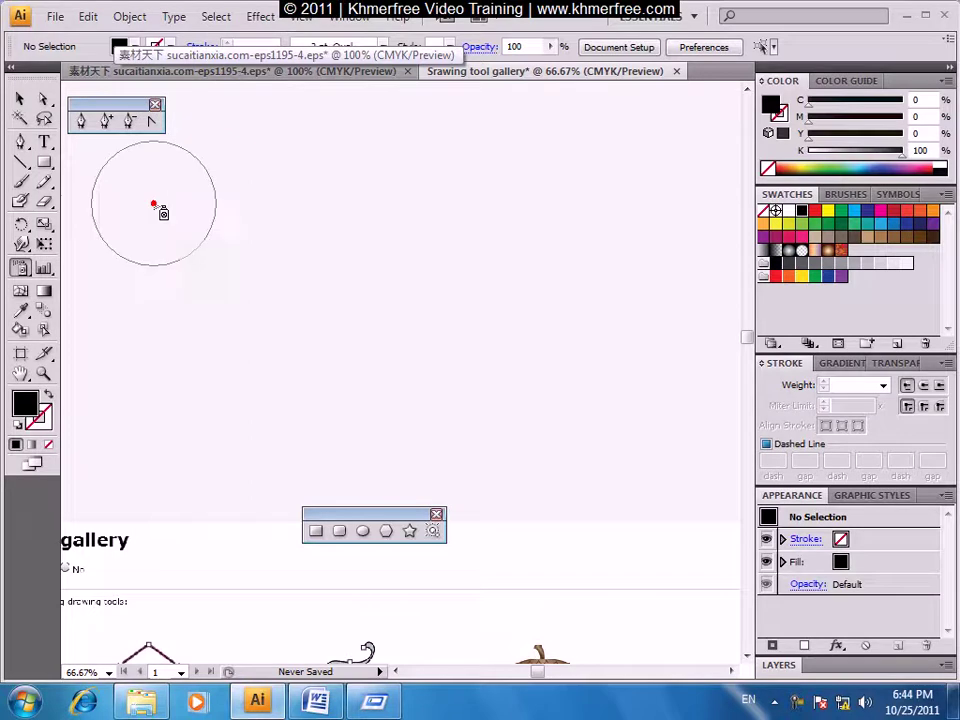
pyautogui.click(436, 514)
pyautogui.moveTo(112, 112); pyautogui.dragTo(183, 151)
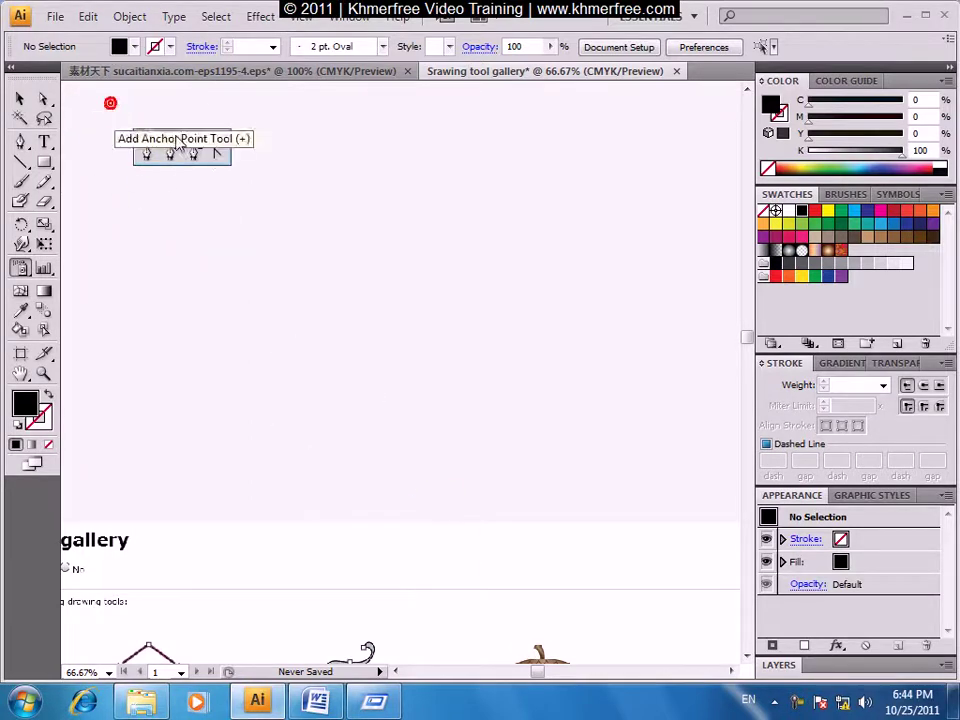
pyautogui.click(150, 159)
# Draw a multi-curve black-filled Pen path above the gallery heading and select it.
pyautogui.moveTo(216, 346); pyautogui.dragTo(300, 188)
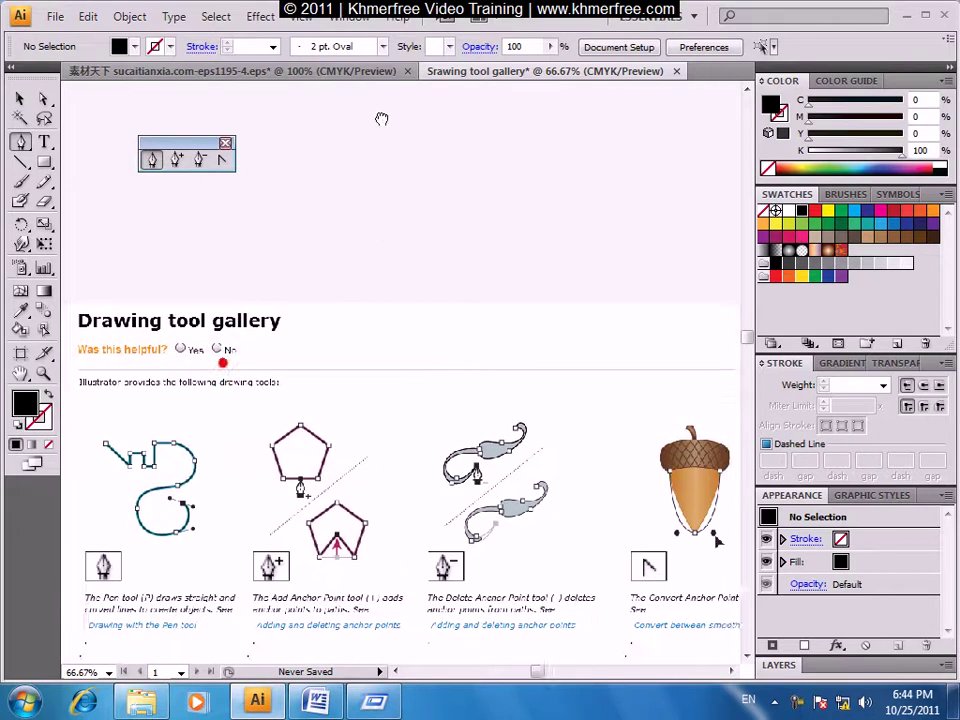
pyautogui.click(305, 167)
pyautogui.moveTo(376, 199)
pyautogui.mouseDown()
pyautogui.moveTo(372, 218)
pyautogui.moveTo(441, 199)
pyautogui.mouseUp()
pyautogui.moveTo(520, 156)
pyautogui.mouseDown()
pyautogui.moveTo(573, 187)
pyautogui.moveTo(603, 259)
pyautogui.mouseUp()
pyautogui.moveTo(538, 264)
pyautogui.mouseDown()
pyautogui.moveTo(656, 143)
pyautogui.moveTo(84, 140)
pyautogui.mouseUp()
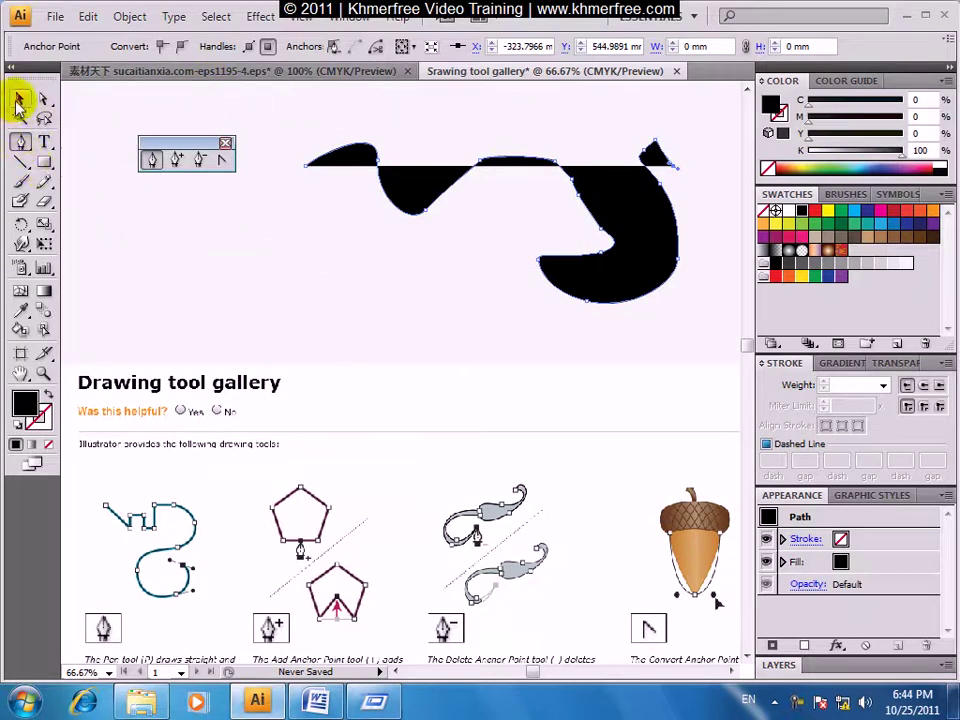
pyautogui.click(17, 96)
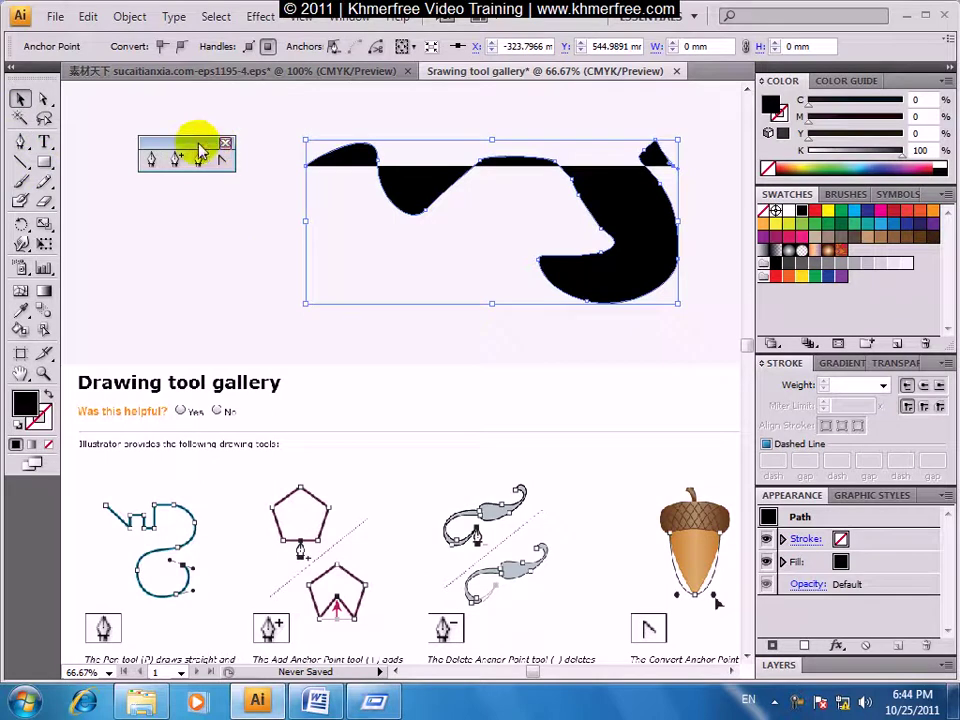
# Select the wavy path and set its fill to none.
pyautogui.click(193, 240)
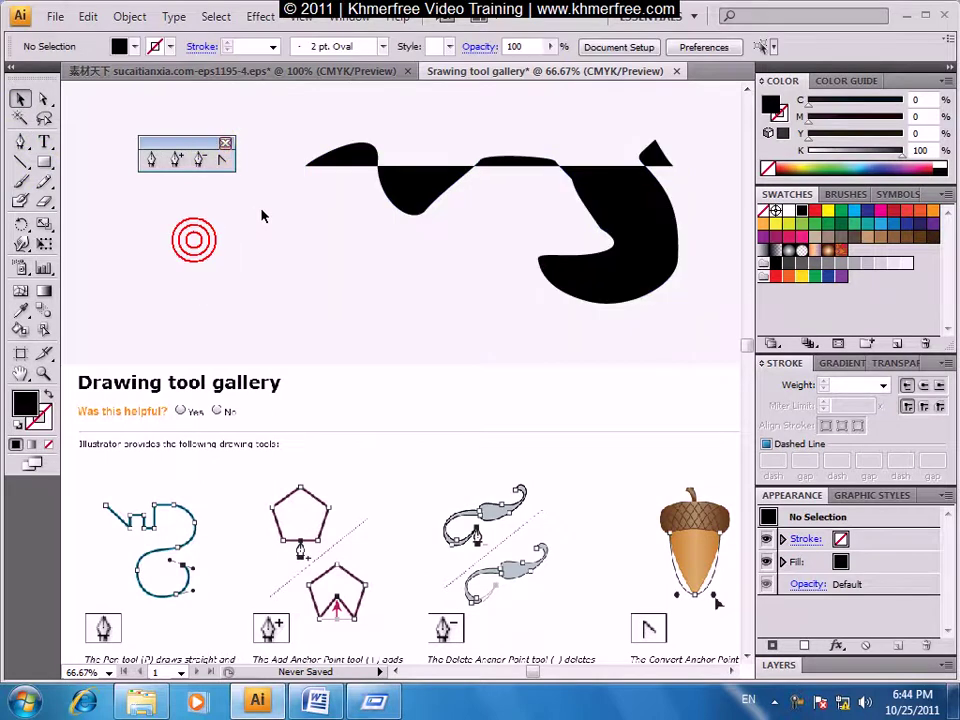
pyautogui.click(430, 183)
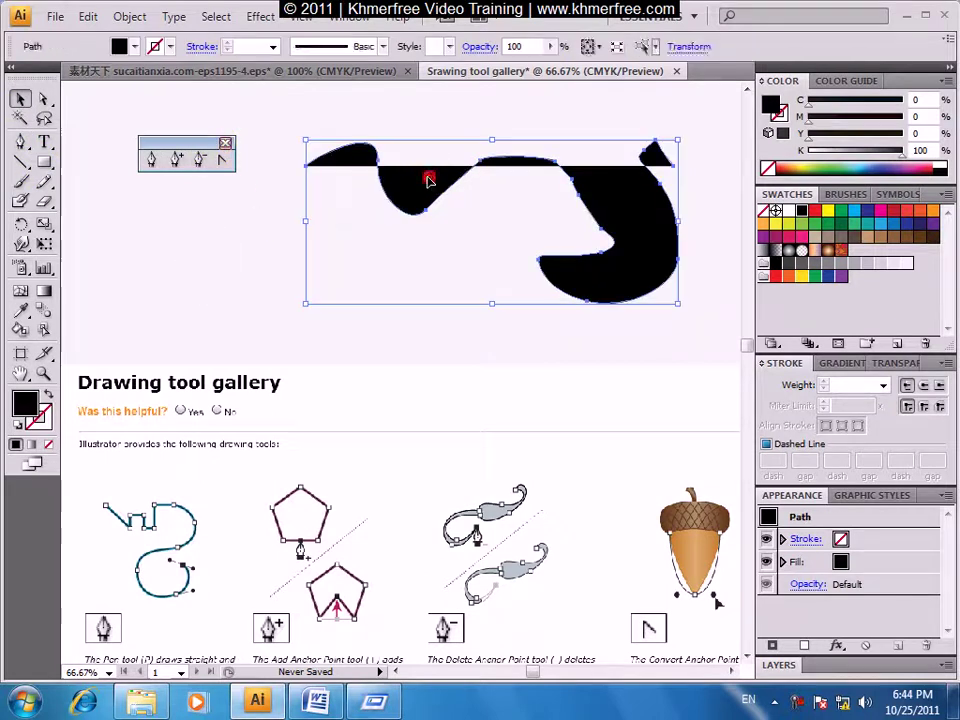
pyautogui.click(136, 47)
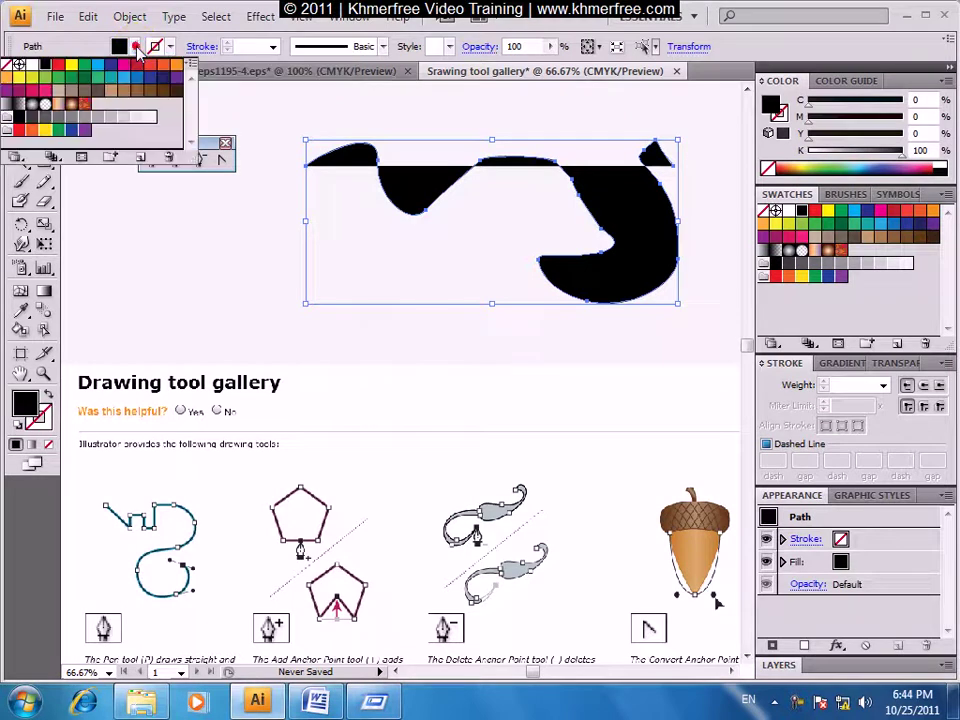
pyautogui.click(7, 66)
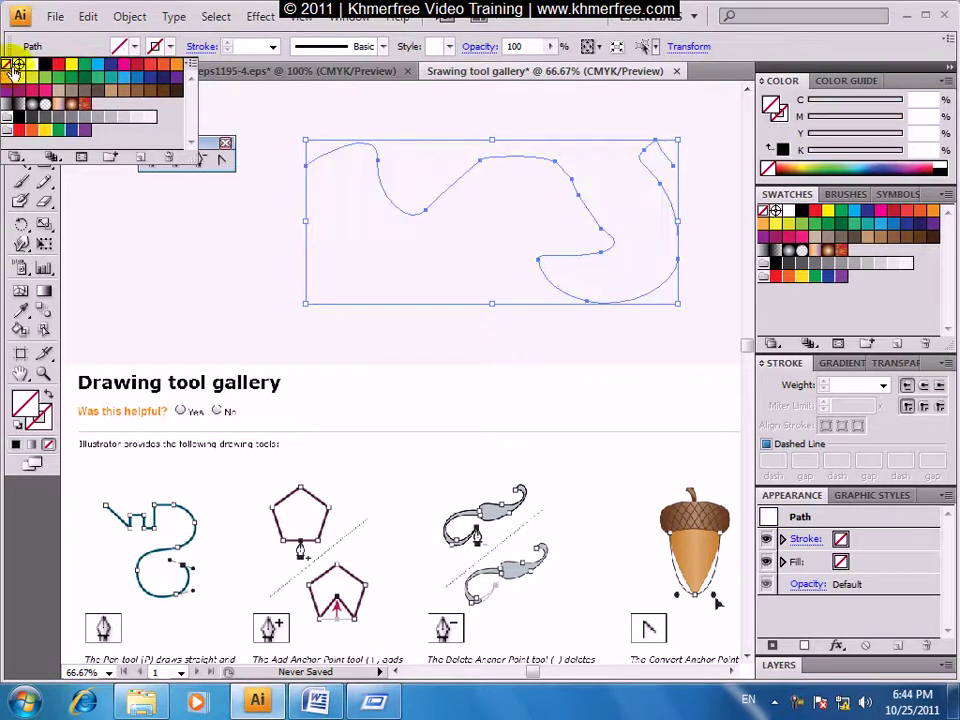
# Give the wavy path a 7 pt black stroke, then reselect it.
pyautogui.click(173, 48)
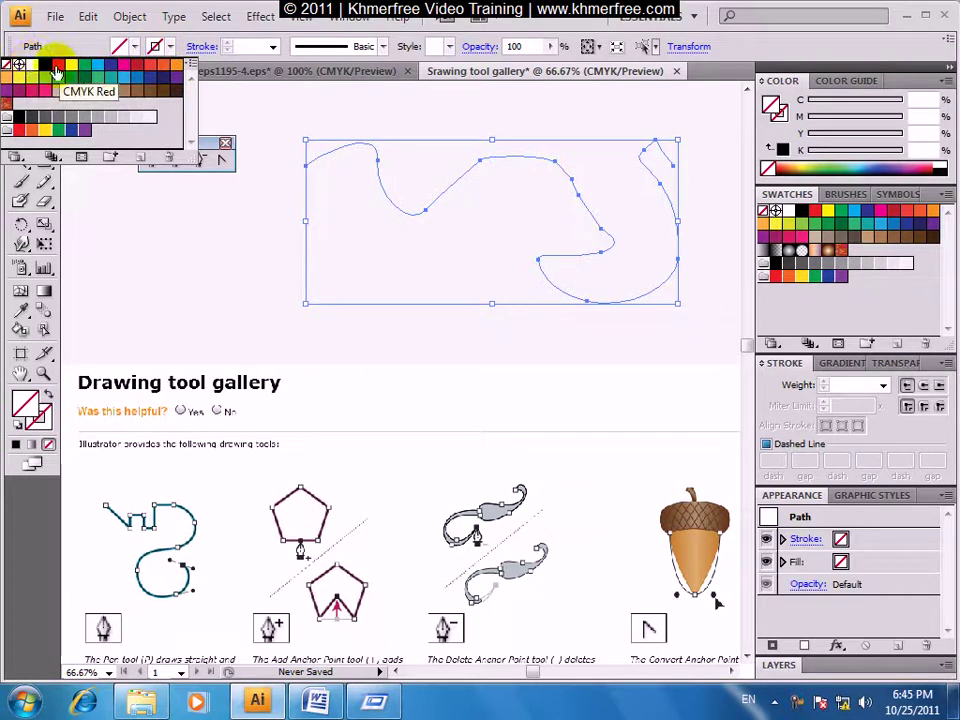
pyautogui.click(46, 68)
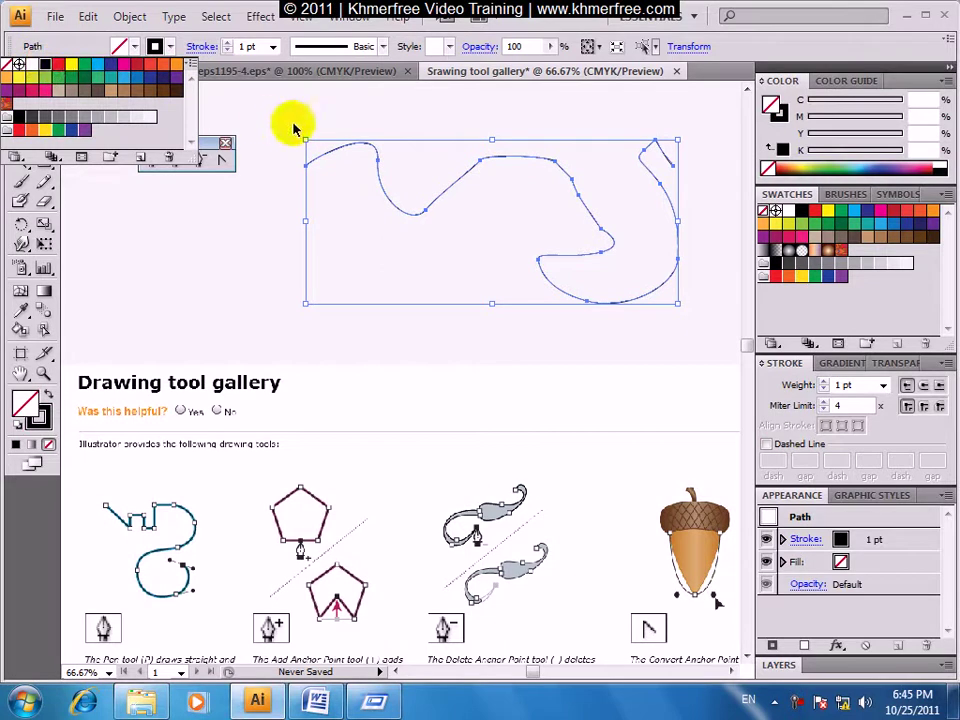
pyautogui.click(274, 47)
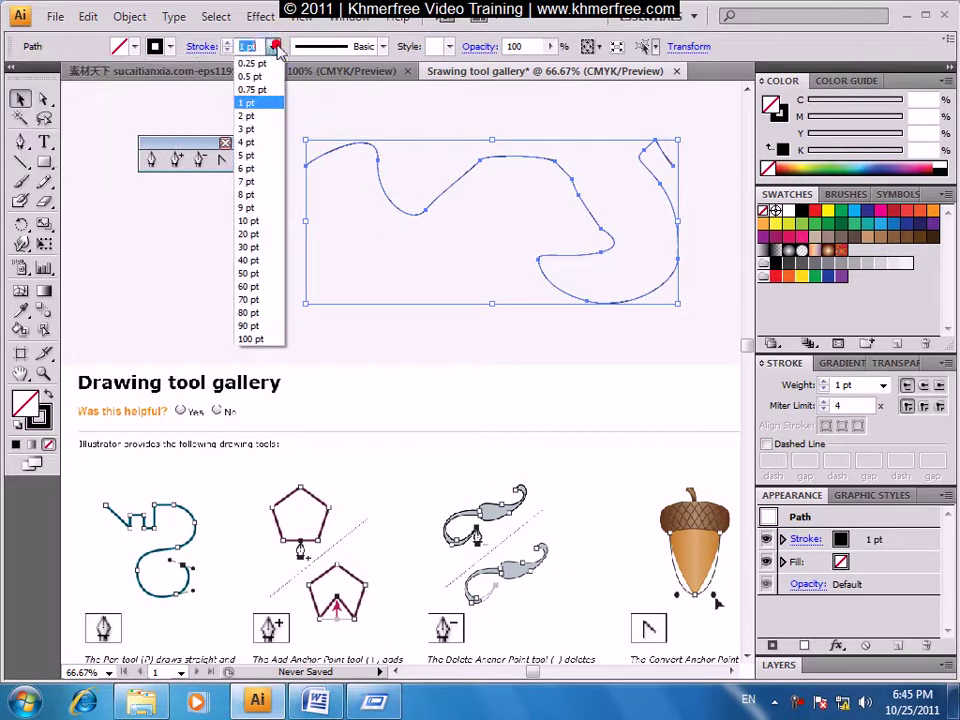
pyautogui.click(245, 181)
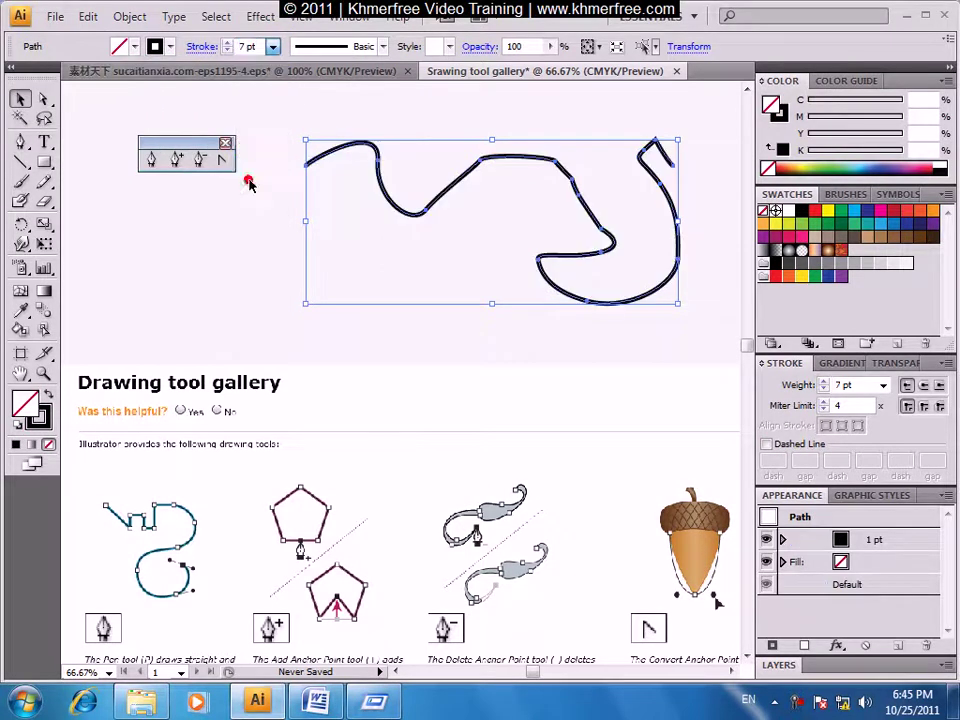
pyautogui.click(233, 225)
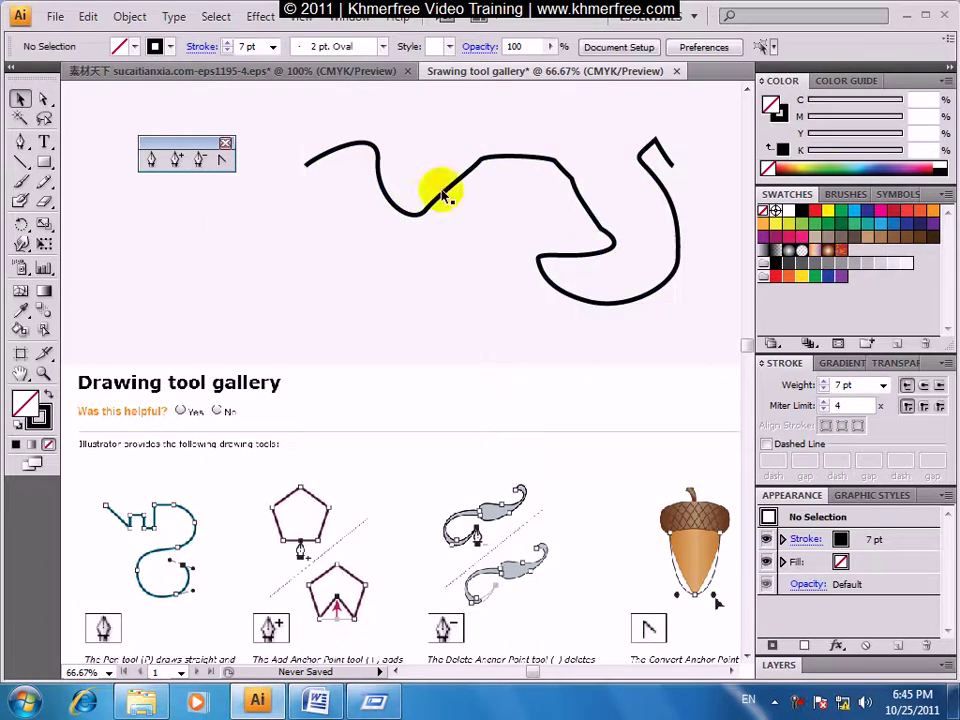
pyautogui.click(441, 196)
pyautogui.moveTo(477, 198); pyautogui.dragTo(598, 300)
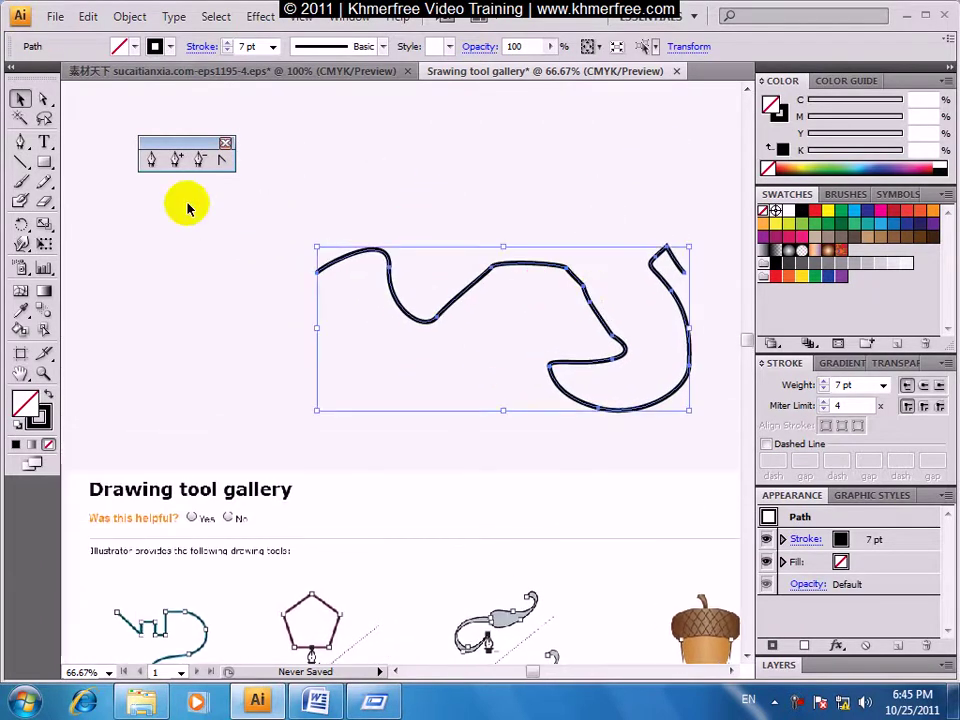
pyautogui.click(158, 163)
pyautogui.moveTo(146, 253); pyautogui.dragTo(310, 387)
pyautogui.click(176, 321)
pyautogui.moveTo(310, 253); pyautogui.dragTo(407, 305)
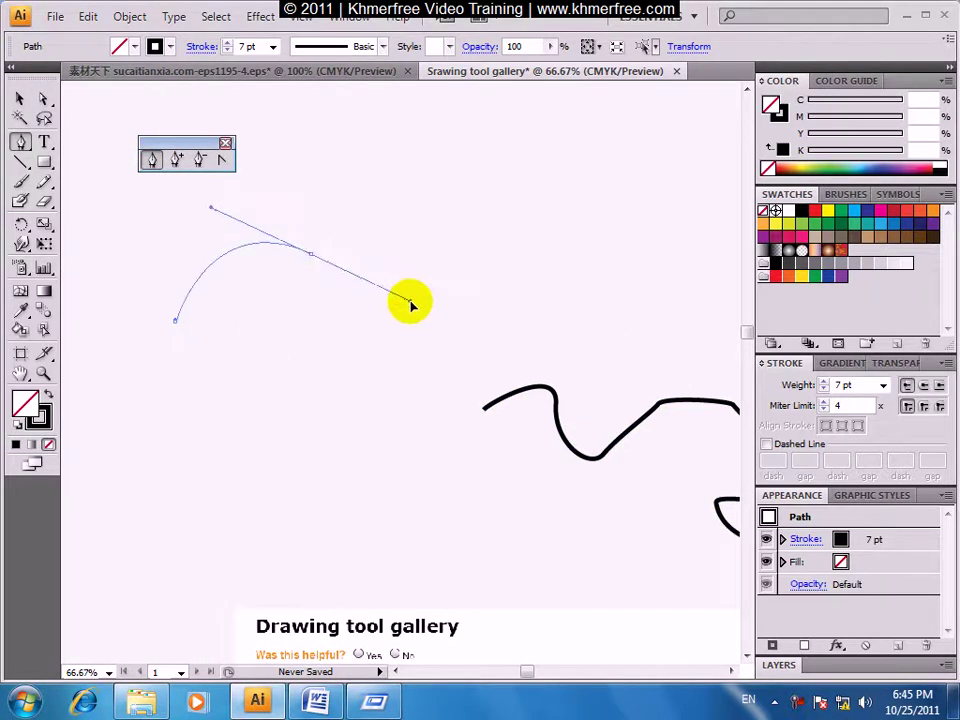
pyautogui.moveTo(395, 428); pyautogui.dragTo(497, 324)
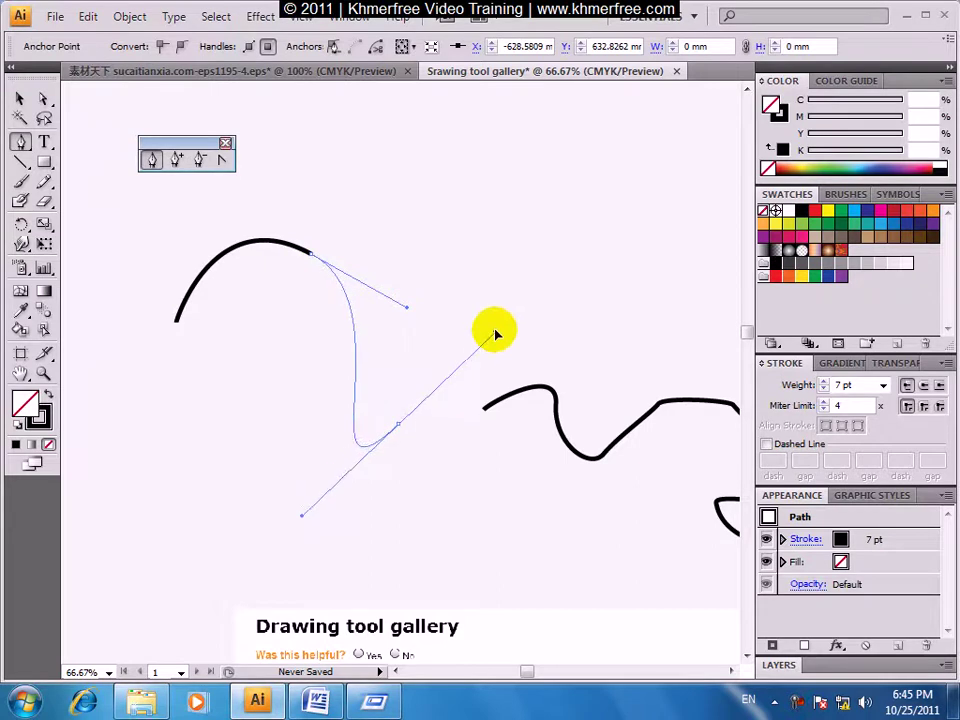
pyautogui.moveTo(583, 305); pyautogui.dragTo(423, 343)
pyautogui.moveTo(386, 234); pyautogui.dragTo(480, 355)
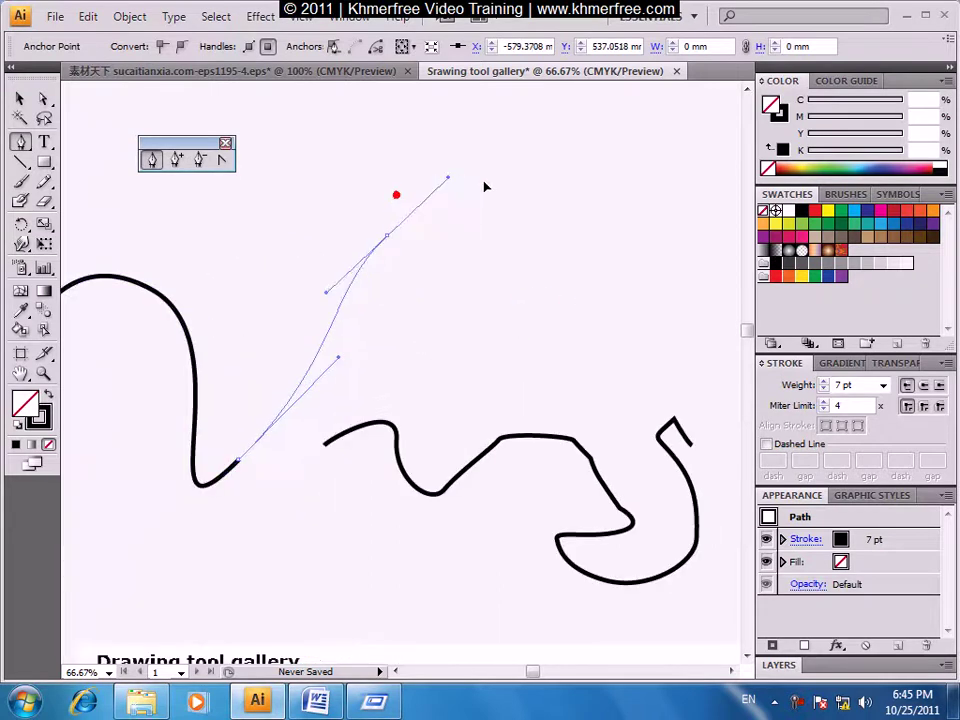
pyautogui.moveTo(574, 253); pyautogui.dragTo(574, 139)
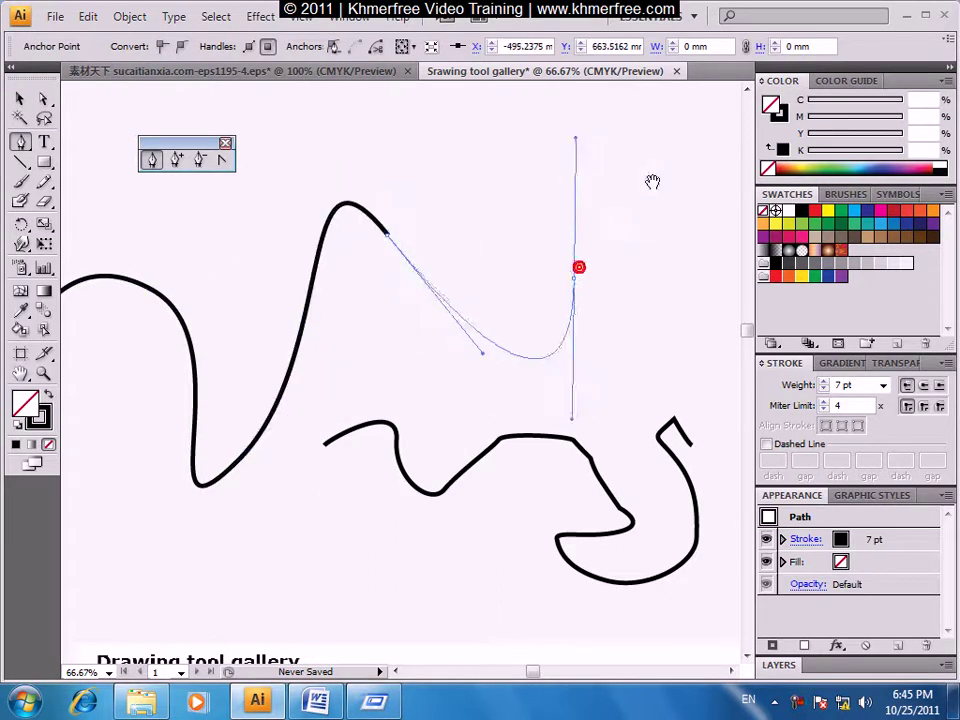
pyautogui.moveTo(651, 182); pyautogui.dragTo(345, 186)
pyautogui.moveTo(530, 158); pyautogui.dragTo(570, 261)
pyautogui.moveTo(594, 321)
pyautogui.mouseDown()
pyautogui.moveTo(583, 270)
pyautogui.moveTo(574, 364)
pyautogui.moveTo(643, 461)
pyautogui.mouseUp()
pyautogui.moveTo(680, 525); pyautogui.dragTo(628, 591)
pyautogui.moveTo(491, 545); pyautogui.dragTo(527, 565)
pyautogui.moveTo(335, 502); pyautogui.dragTo(536, 574)
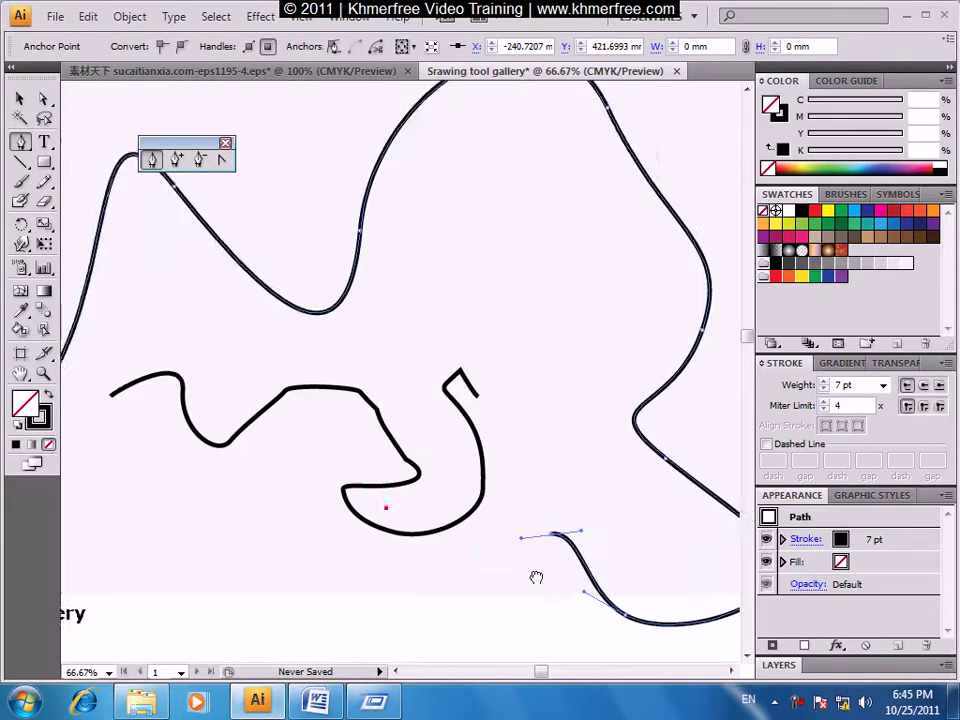
pyautogui.moveTo(618, 390); pyautogui.dragTo(615, 414)
pyautogui.moveTo(557, 290); pyautogui.dragTo(533, 312)
pyautogui.click(492, 358)
pyautogui.moveTo(353, 350)
pyautogui.mouseDown()
pyautogui.moveTo(300, 290)
pyautogui.moveTo(236, 315)
pyautogui.mouseUp()
pyautogui.click(261, 255)
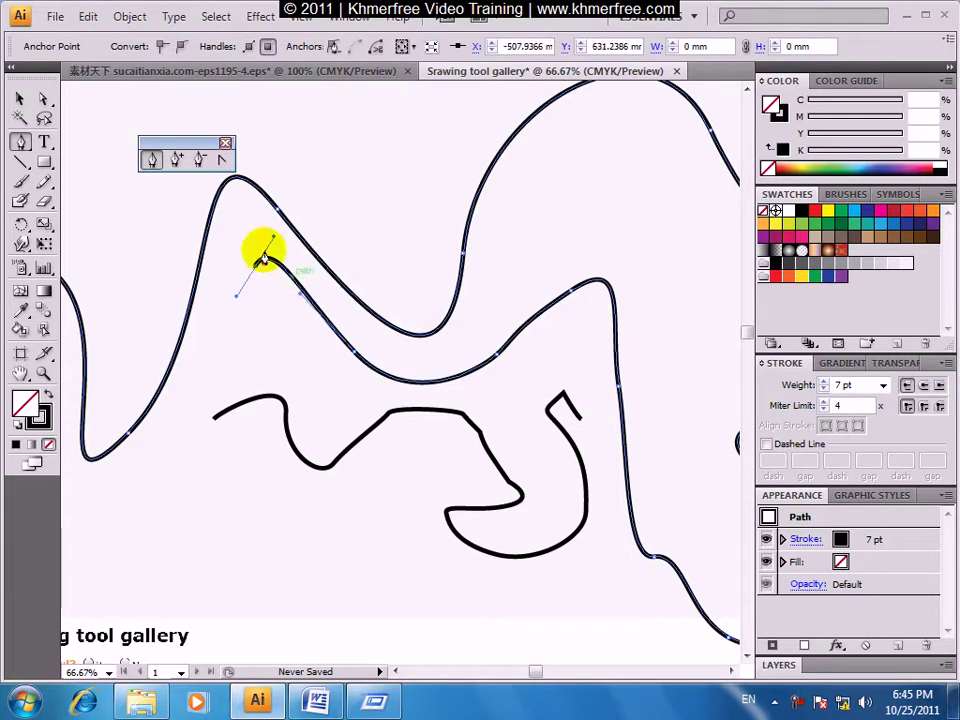
pyautogui.moveTo(272, 238); pyautogui.dragTo(259, 189)
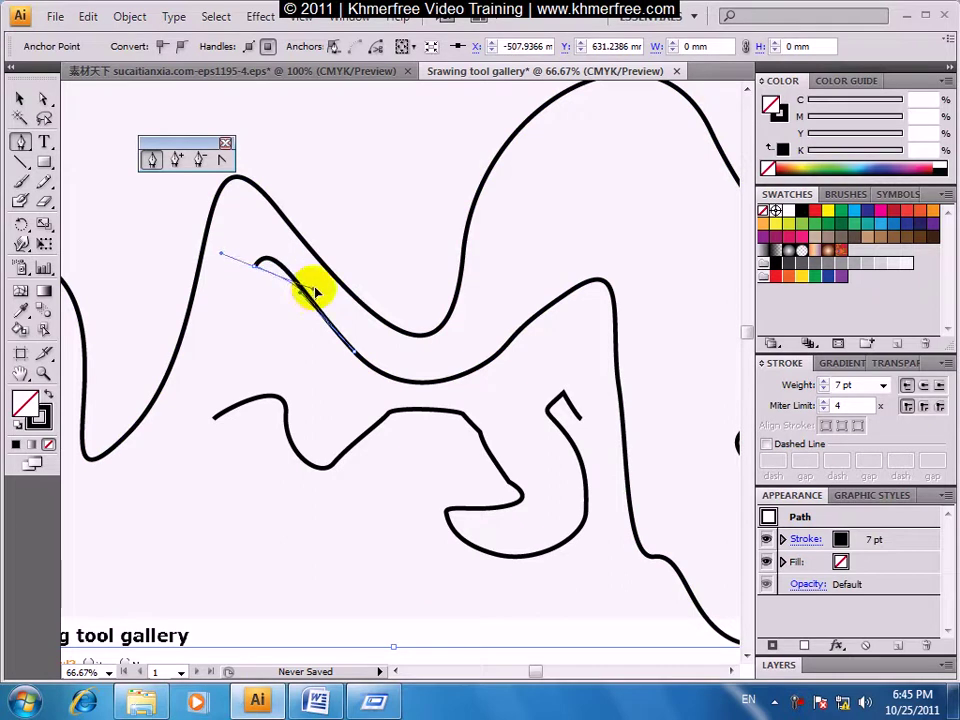
pyautogui.click(232, 177)
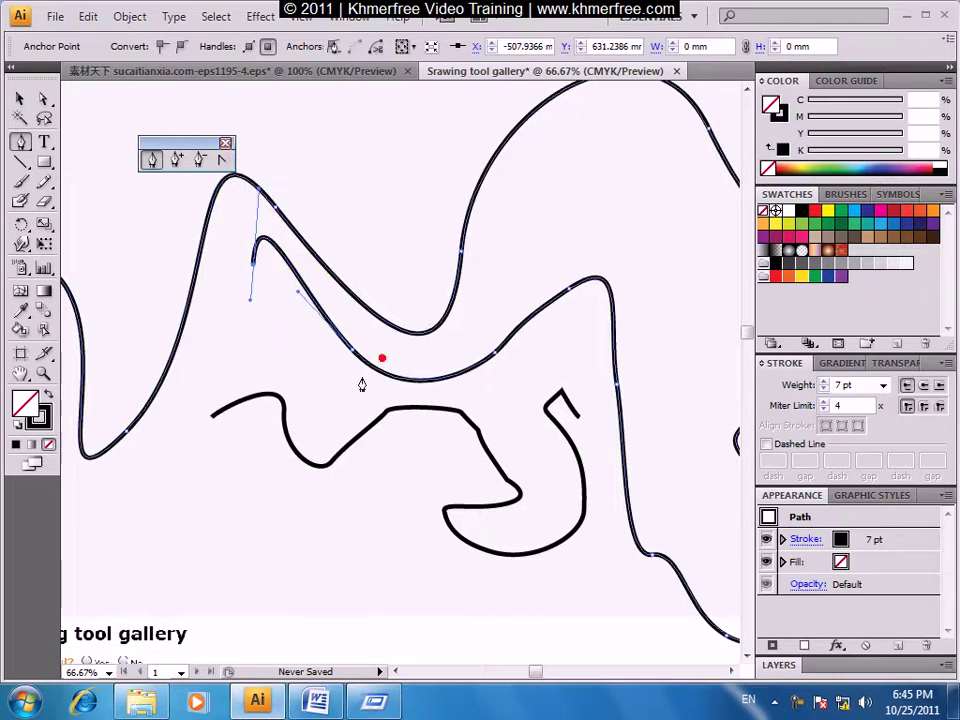
pyautogui.click(497, 358)
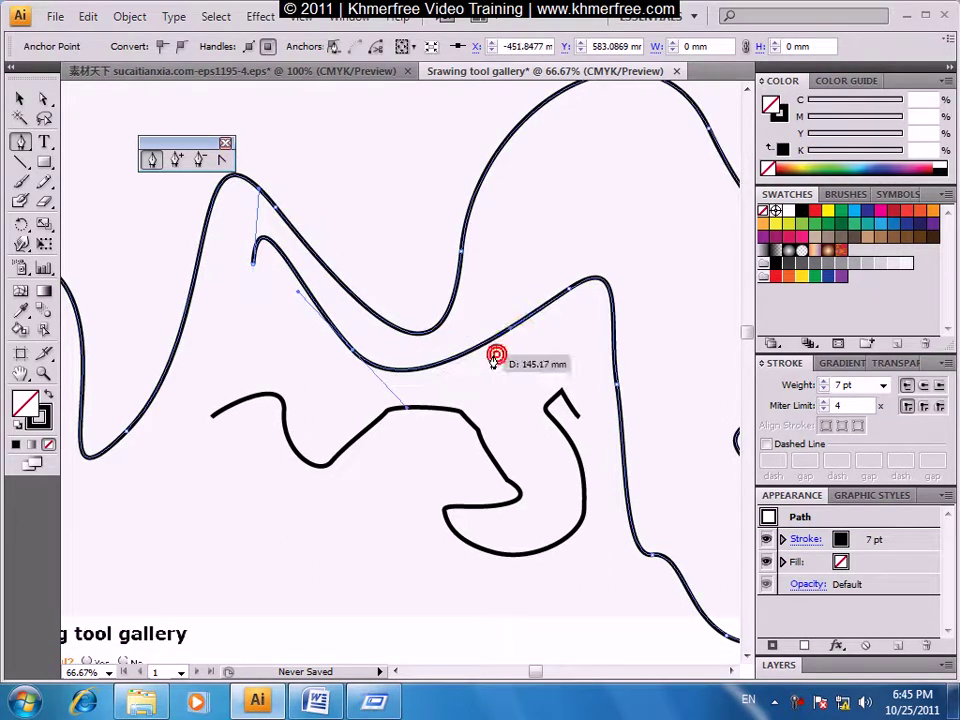
pyautogui.moveTo(497, 358)
pyautogui.mouseDown()
pyautogui.moveTo(567, 287)
pyautogui.moveTo(428, 332)
pyautogui.mouseUp()
pyautogui.click(428, 332)
pyautogui.keyDown('ctrl'); pyautogui.click(318, 300); pyautogui.keyUp('ctrl')
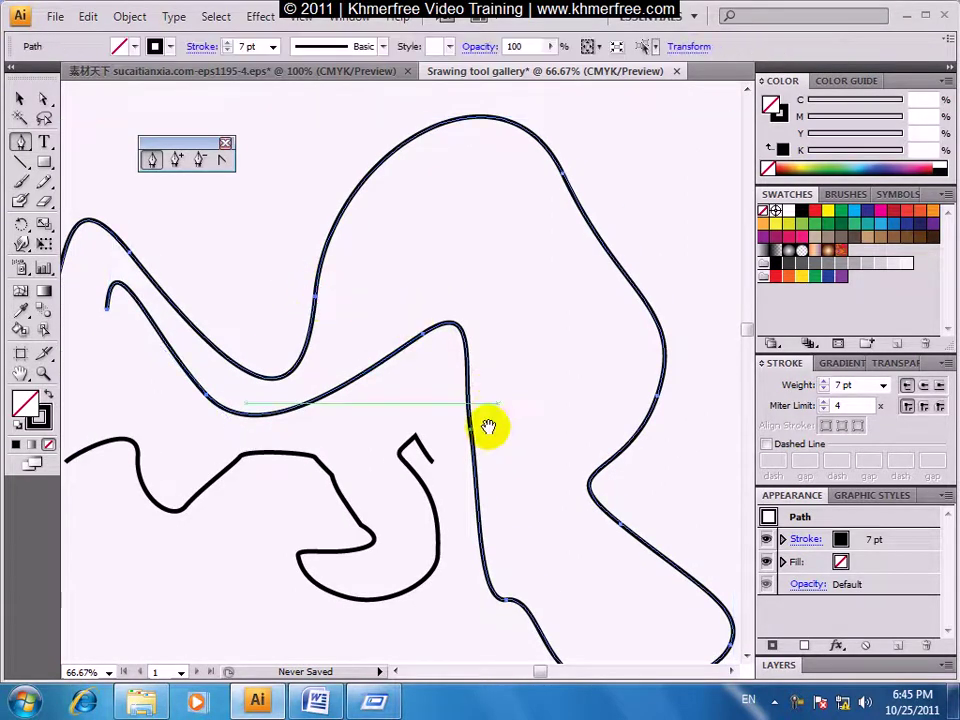
pyautogui.moveTo(489, 429); pyautogui.dragTo(577, 390)
pyautogui.moveTo(407, 321); pyautogui.dragTo(557, 317)
pyautogui.moveTo(180, 347); pyautogui.dragTo(413, 345)
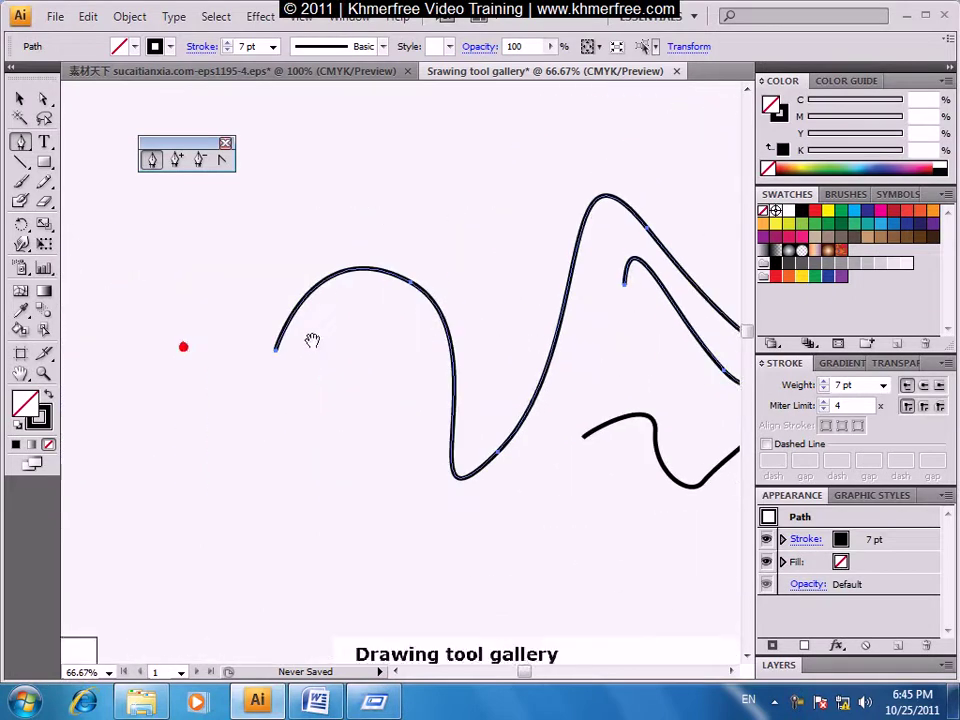
pyautogui.moveTo(338, 320); pyautogui.dragTo(199, 302)
pyautogui.keyDown('ctrl'); pyautogui.keyDown('alt'); pyautogui.click(296, 324); pyautogui.keyUp('alt'); pyautogui.keyUp('ctrl')
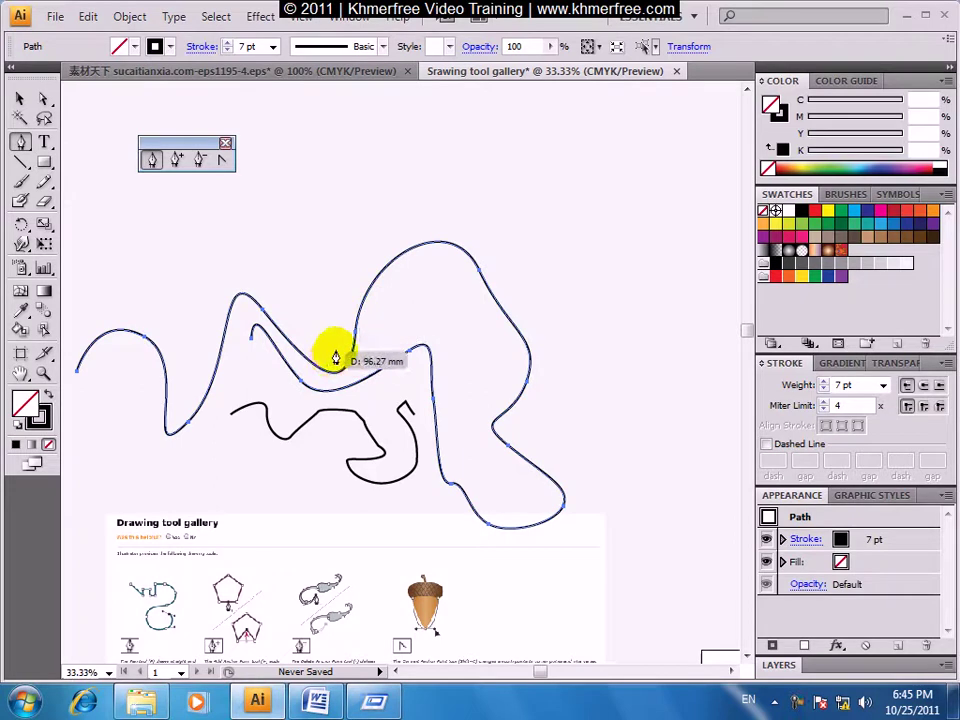
pyautogui.press('Delete')
# Delete the small wavy curve from the page.
pyautogui.click(19, 98)
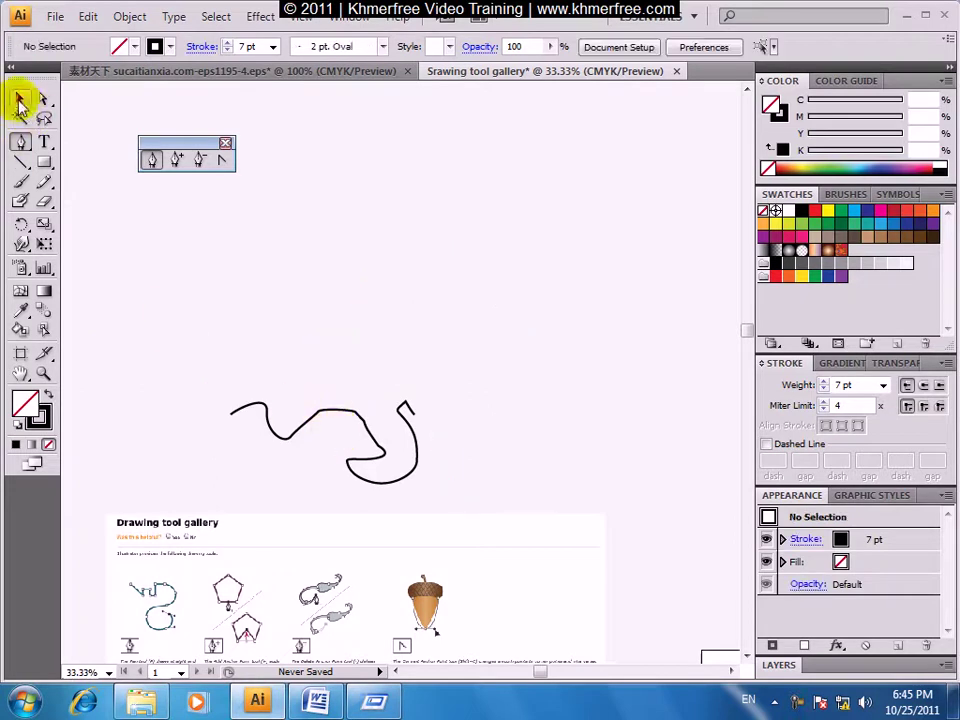
pyautogui.moveTo(311, 443); pyautogui.dragTo(317, 447)
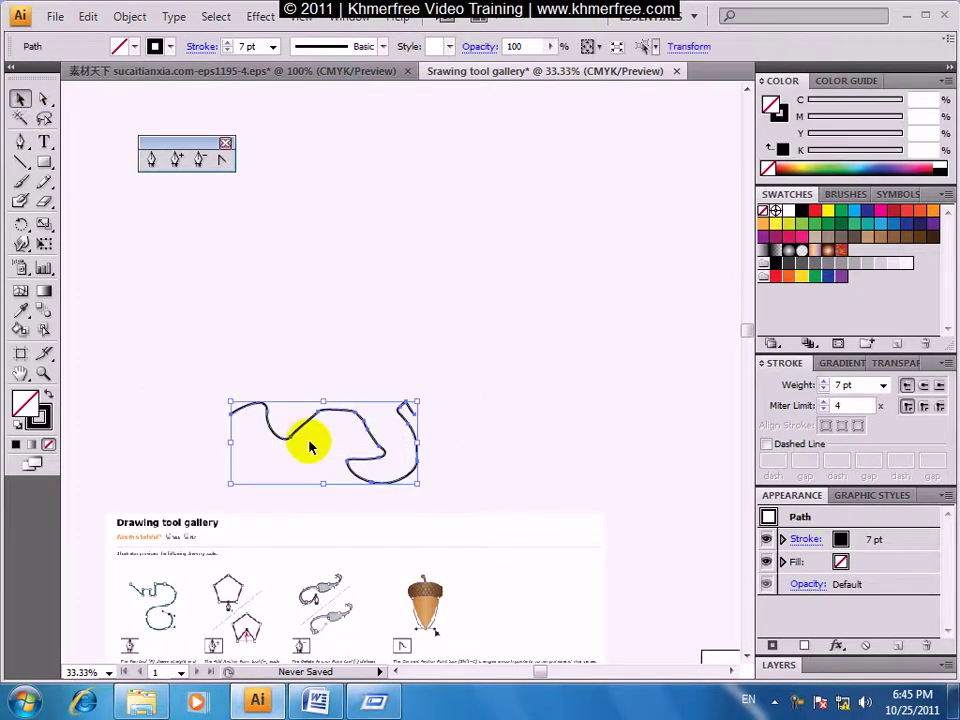
pyautogui.click(317, 447)
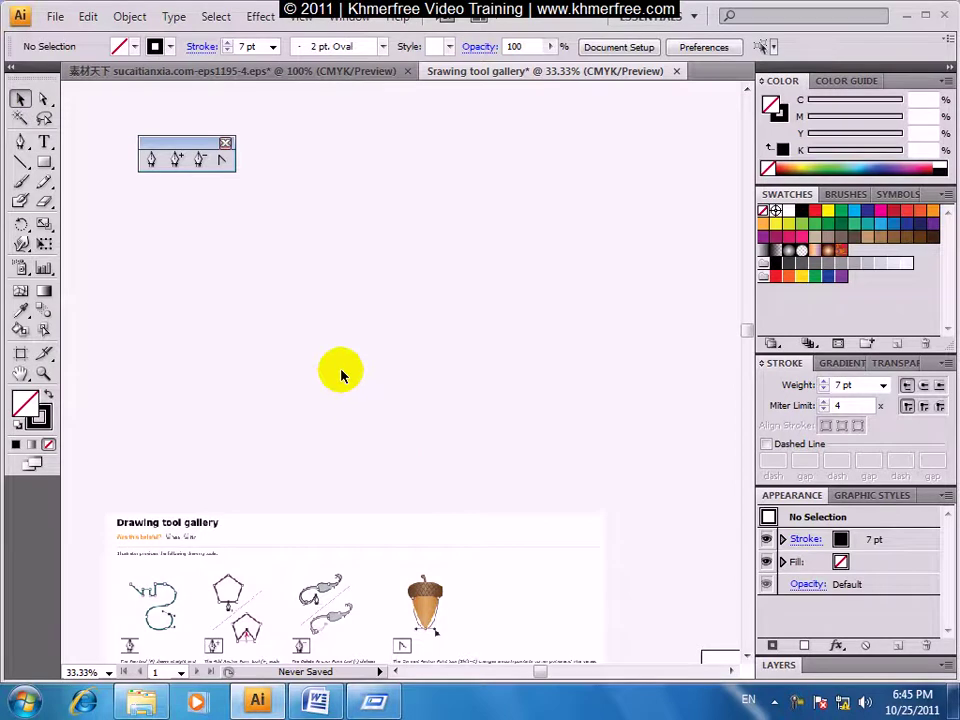
# Start a Pen path with a long straight handle from two anchor points.
pyautogui.click(151, 160)
pyautogui.click(194, 315)
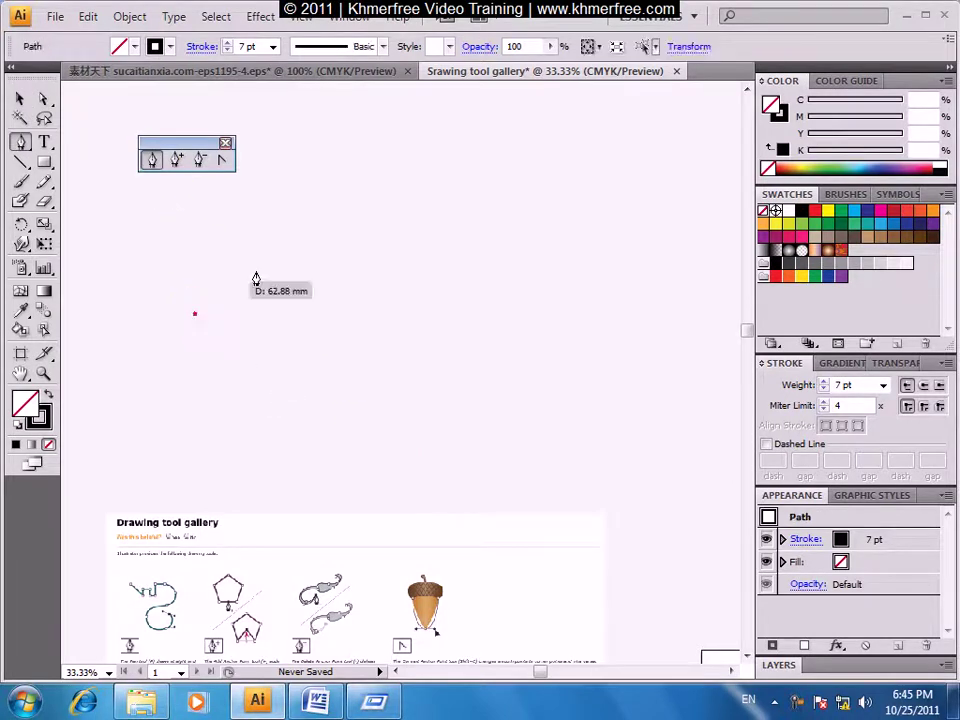
pyautogui.click(489, 318)
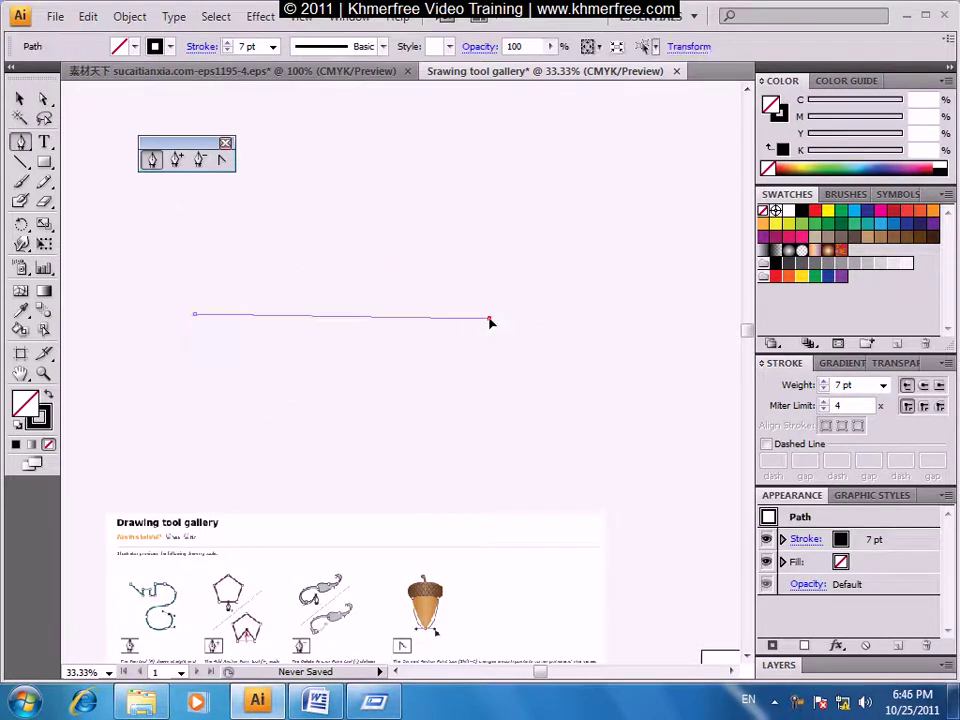
pyautogui.click(24, 140)
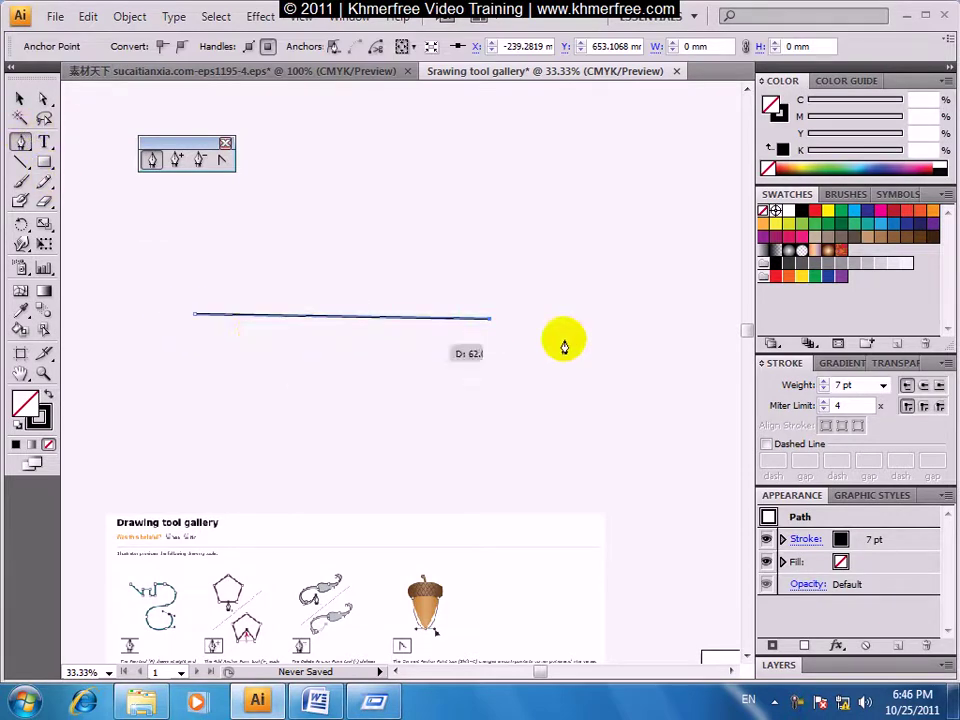
# Draw the rounded bowl with curved anchors and close the path at the start point.
pyautogui.moveTo(544, 296); pyautogui.dragTo(342, 331)
pyautogui.moveTo(477, 232); pyautogui.dragTo(594, 298)
pyautogui.moveTo(590, 345)
pyautogui.mouseDown()
pyautogui.moveTo(643, 294)
pyautogui.moveTo(692, 360)
pyautogui.mouseUp()
pyautogui.keyDown('ctrl'); pyautogui.click(566, 431); pyautogui.keyUp('ctrl')
pyautogui.moveTo(566, 431); pyautogui.dragTo(450, 399)
pyautogui.moveTo(377, 366)
pyautogui.mouseDown()
pyautogui.moveTo(308, 345)
pyautogui.moveTo(486, 353)
pyautogui.mouseUp()
pyautogui.click(225, 330)
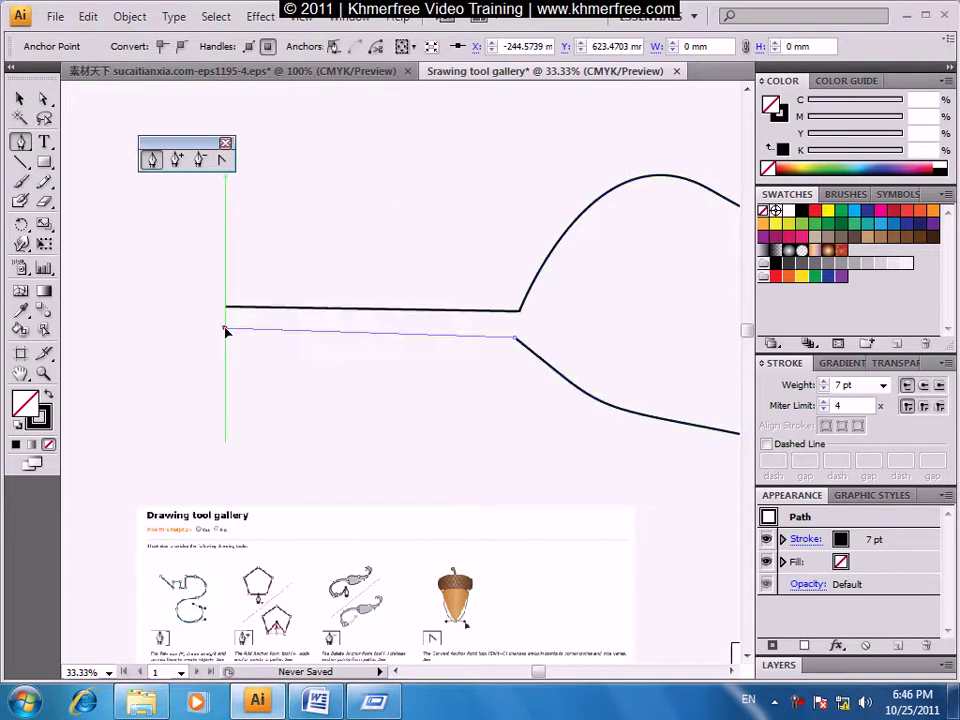
pyautogui.click(225, 309)
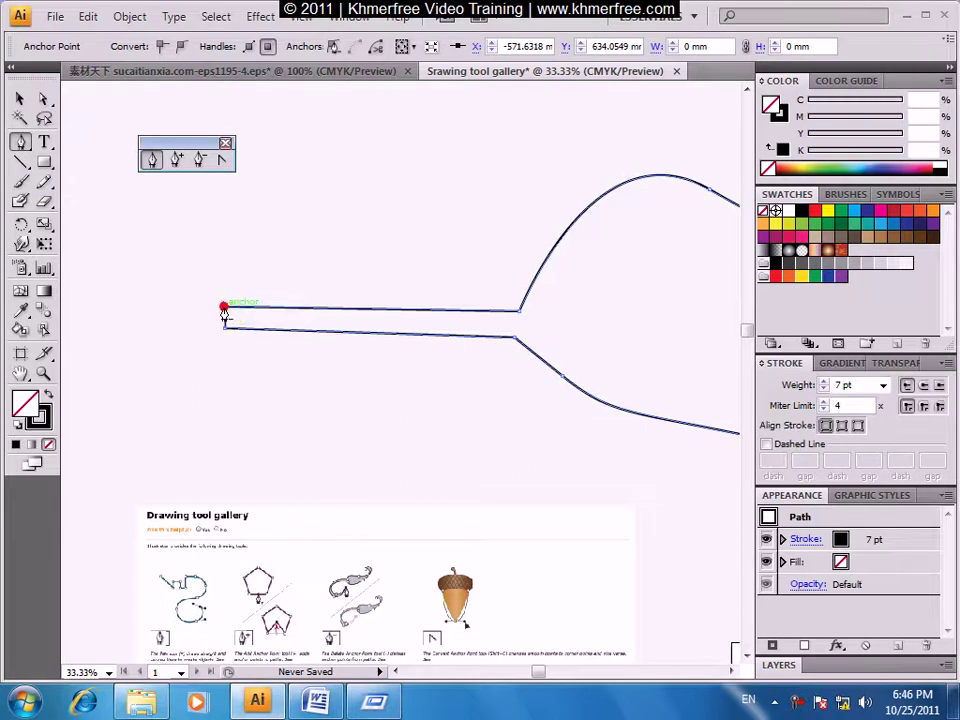
pyautogui.hscroll(3, 210, 360)
pyautogui.hotkey('ctrl', '-')
pyautogui.hotkey('ctrl', '-')
pyautogui.moveTo(244, 388); pyautogui.dragTo(244, 390)
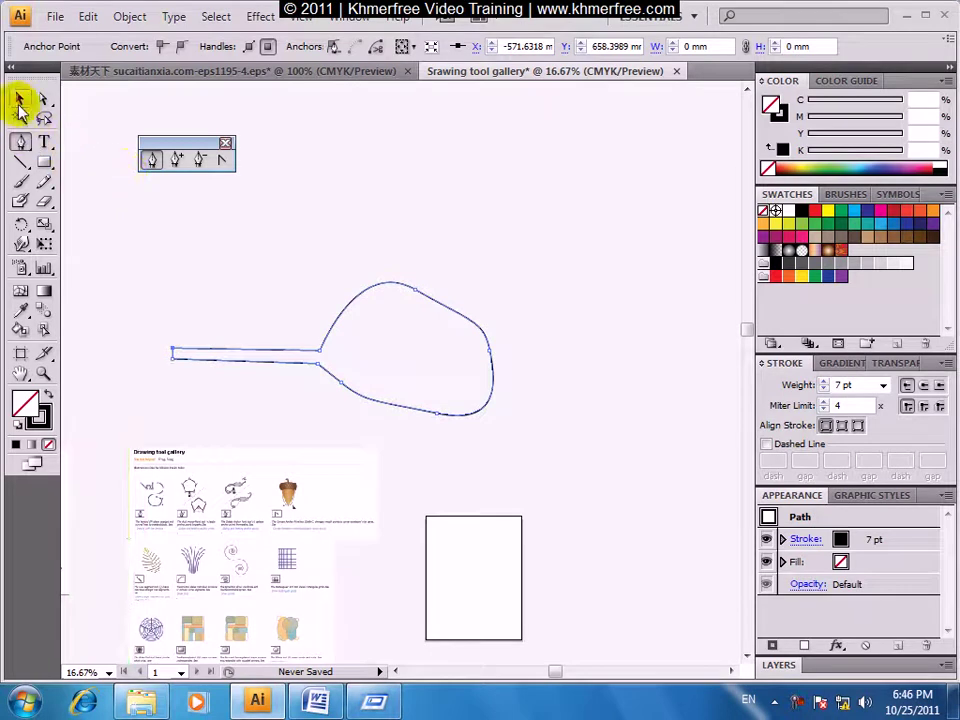
# Select the spoon and fill it with a brown radial gradient.
pyautogui.click(19, 102)
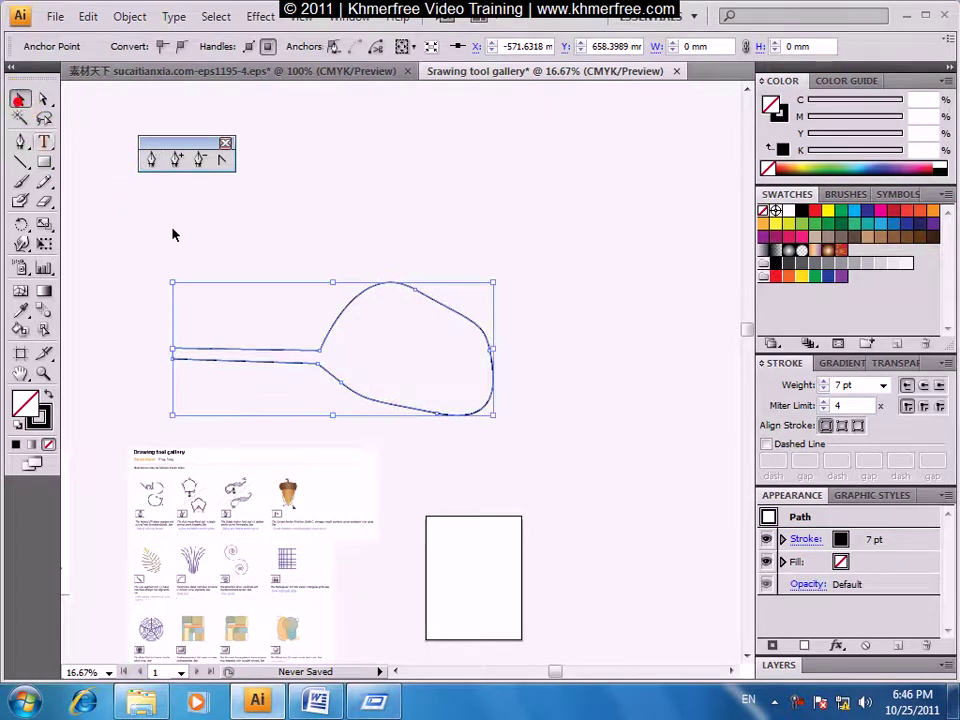
pyautogui.click(352, 257)
pyautogui.click(369, 285)
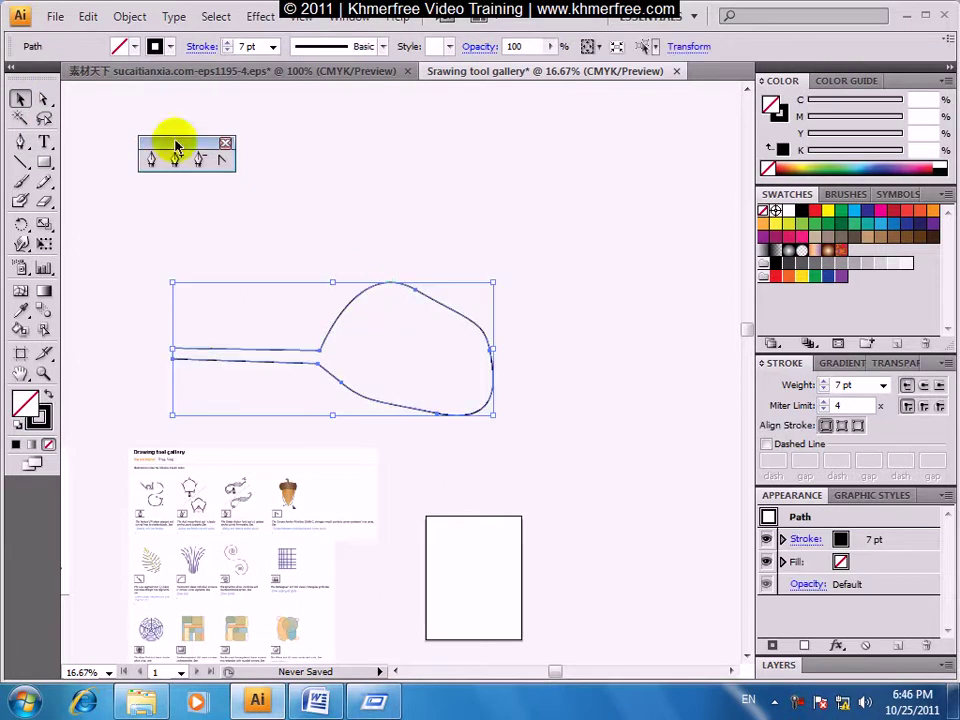
pyautogui.click(134, 47)
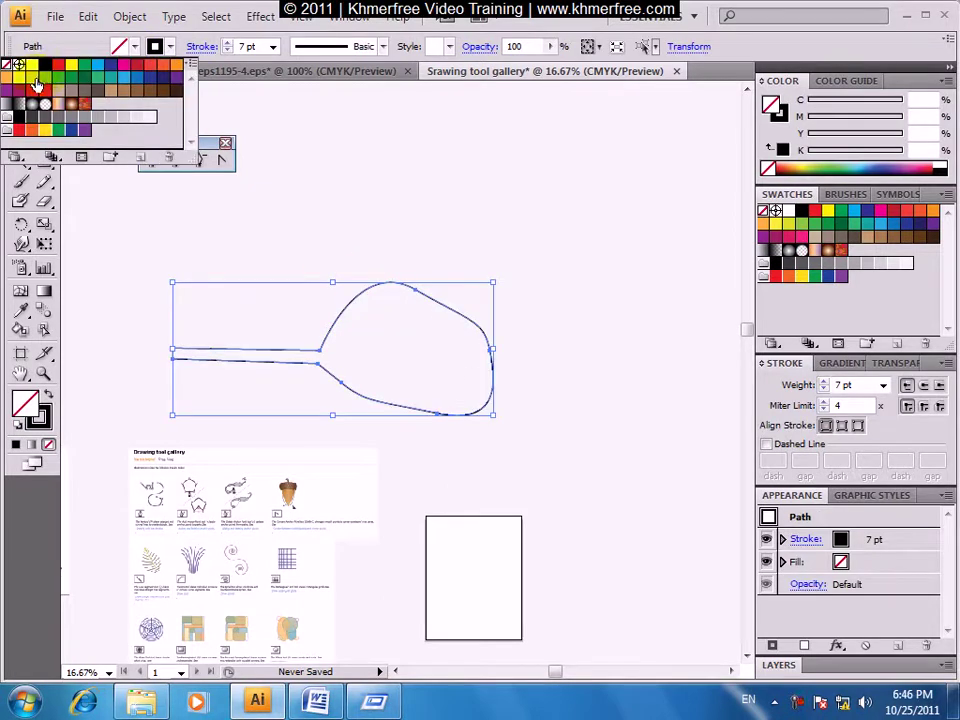
pyautogui.click(79, 105)
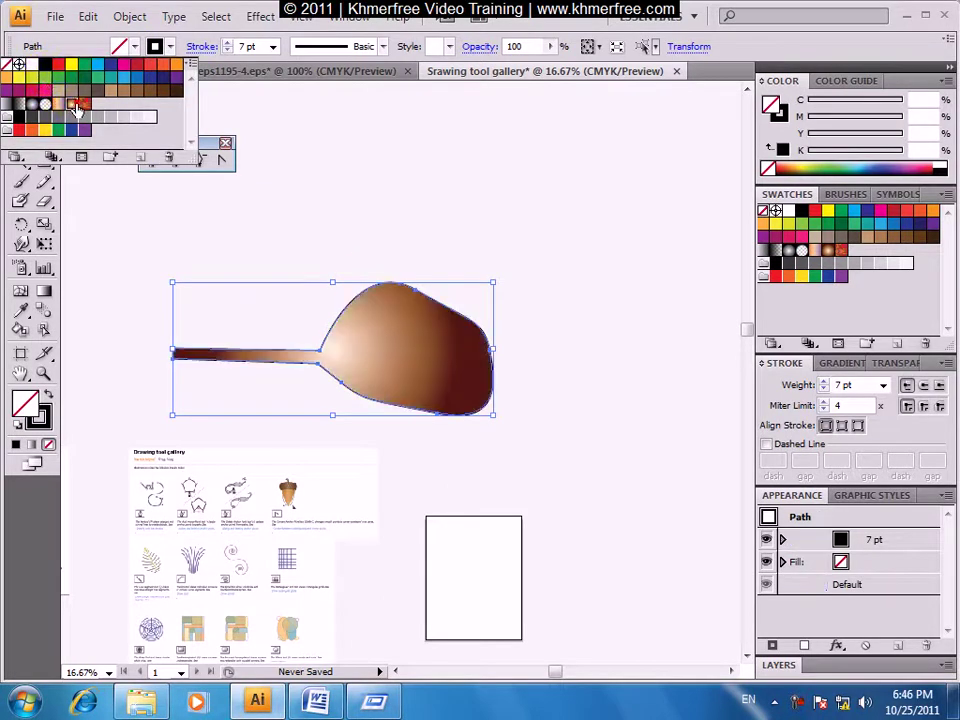
# Give the spoon a red outline, then deselect and inspect it up close.
pyautogui.click(171, 47)
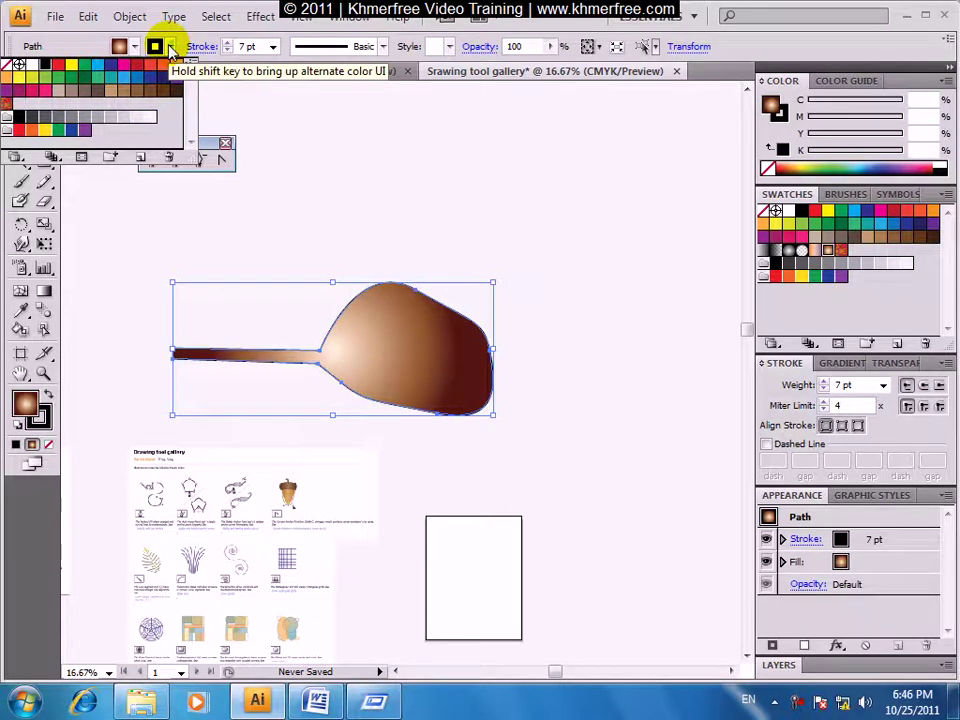
pyautogui.click(170, 47)
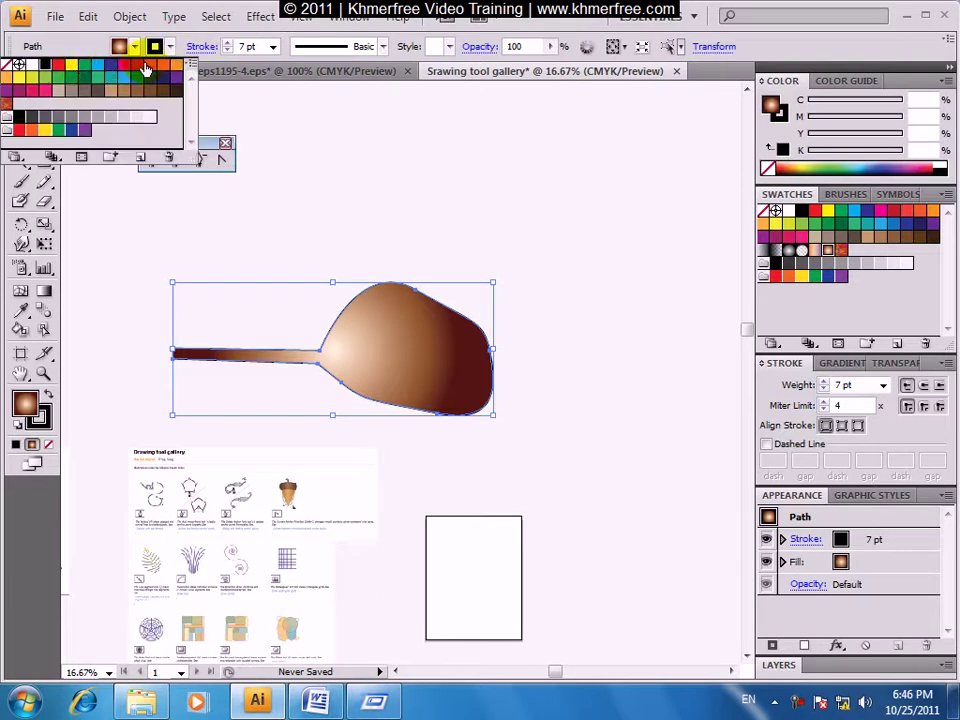
pyautogui.click(147, 68)
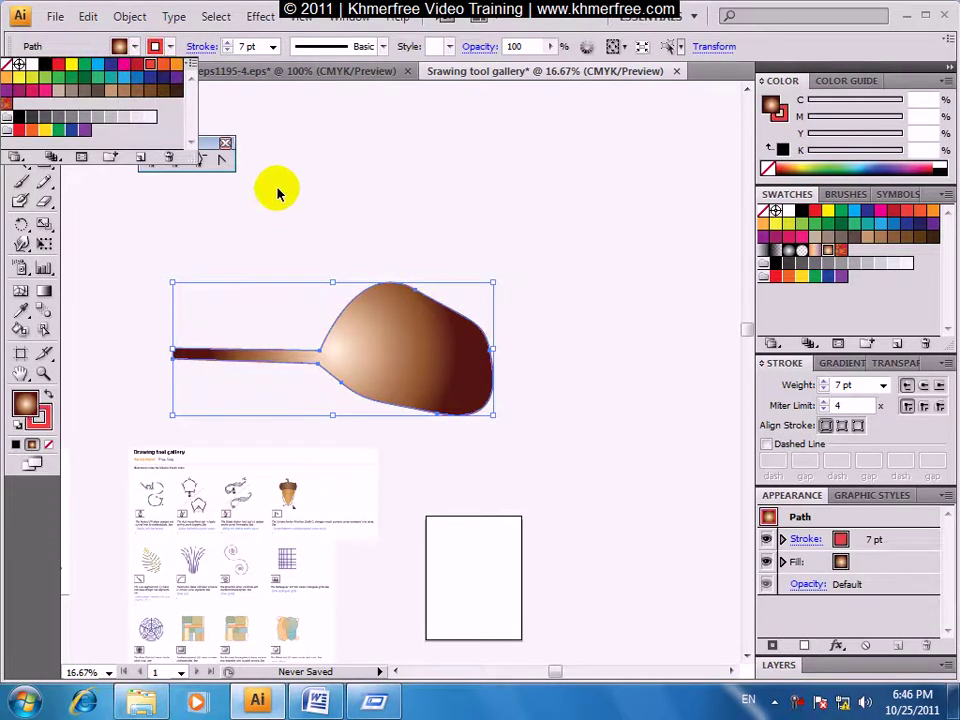
pyautogui.click(334, 189)
pyautogui.click(388, 289)
pyautogui.moveTo(475, 402)
pyautogui.mouseDown()
pyautogui.moveTo(514, 291)
pyautogui.moveTo(417, 327)
pyautogui.mouseUp()
pyautogui.keyDown('alt'); pyautogui.click(516, 306); pyautogui.keyUp('alt')
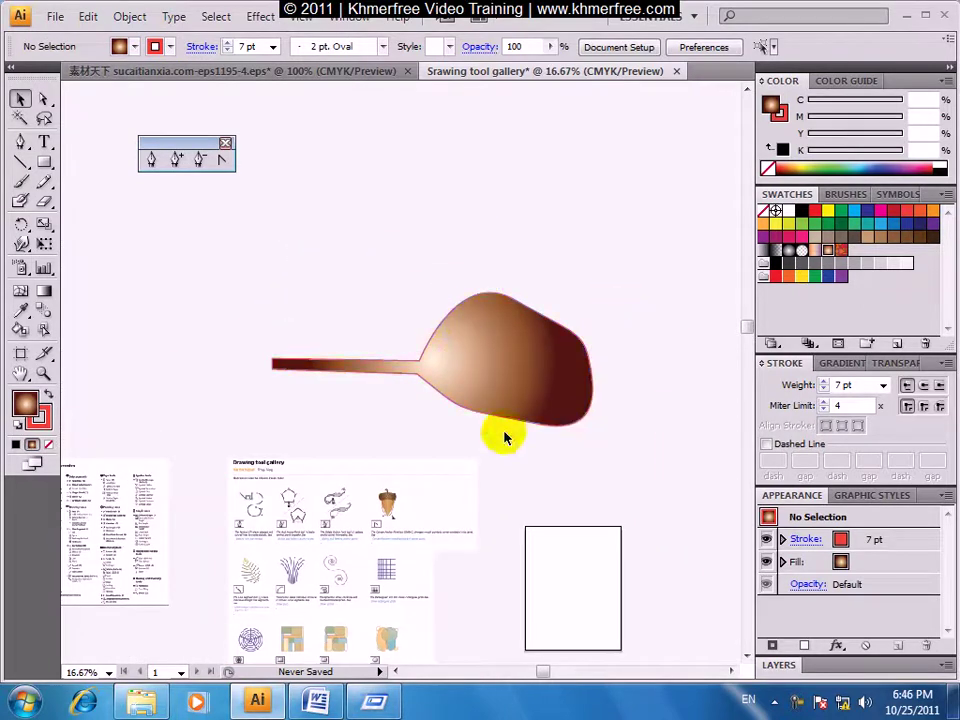
# Pan to centre the spoon, select its outline, and zoom in on it.
pyautogui.moveTo(431, 403); pyautogui.dragTo(440, 362)
pyautogui.moveTo(501, 287)
pyautogui.mouseDown()
pyautogui.moveTo(439, 306)
pyautogui.moveTo(456, 428)
pyautogui.mouseUp()
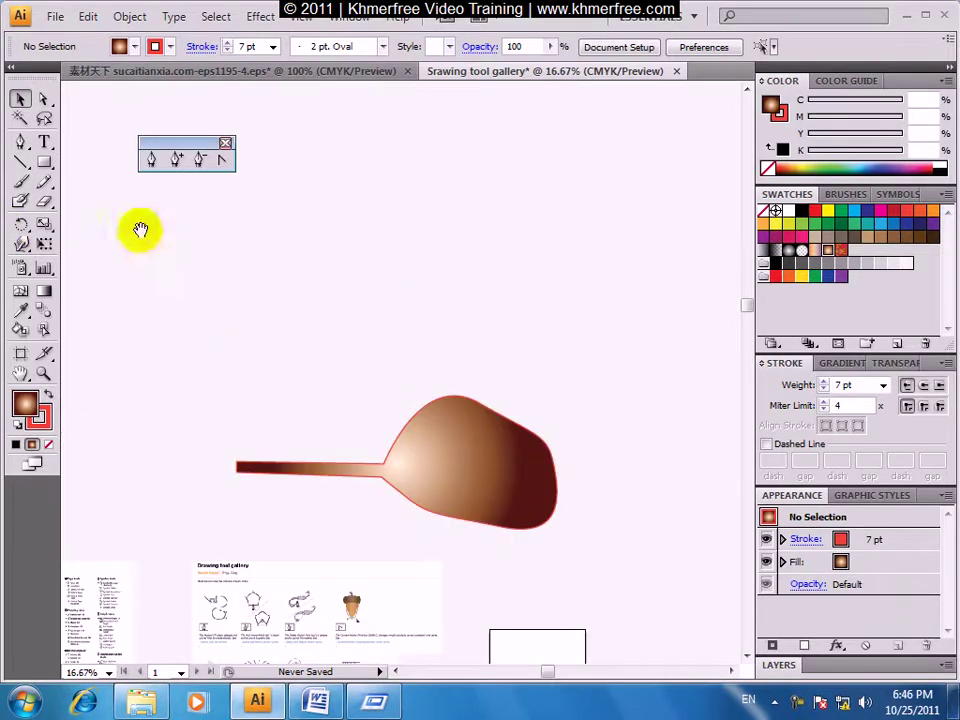
pyautogui.moveTo(155, 221); pyautogui.dragTo(96, 255)
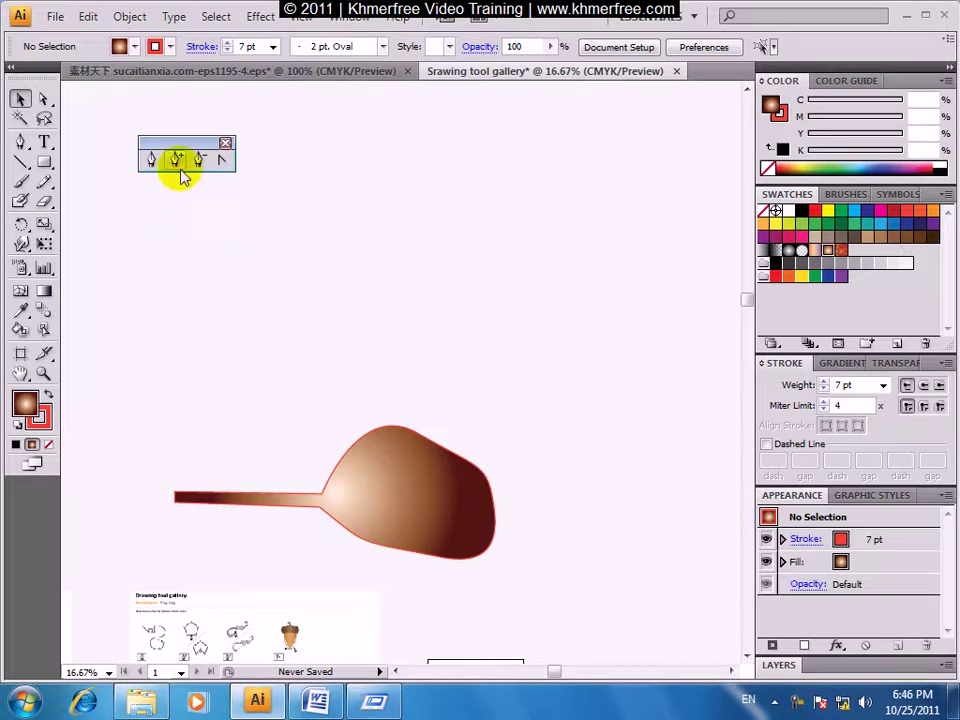
pyautogui.click(388, 488)
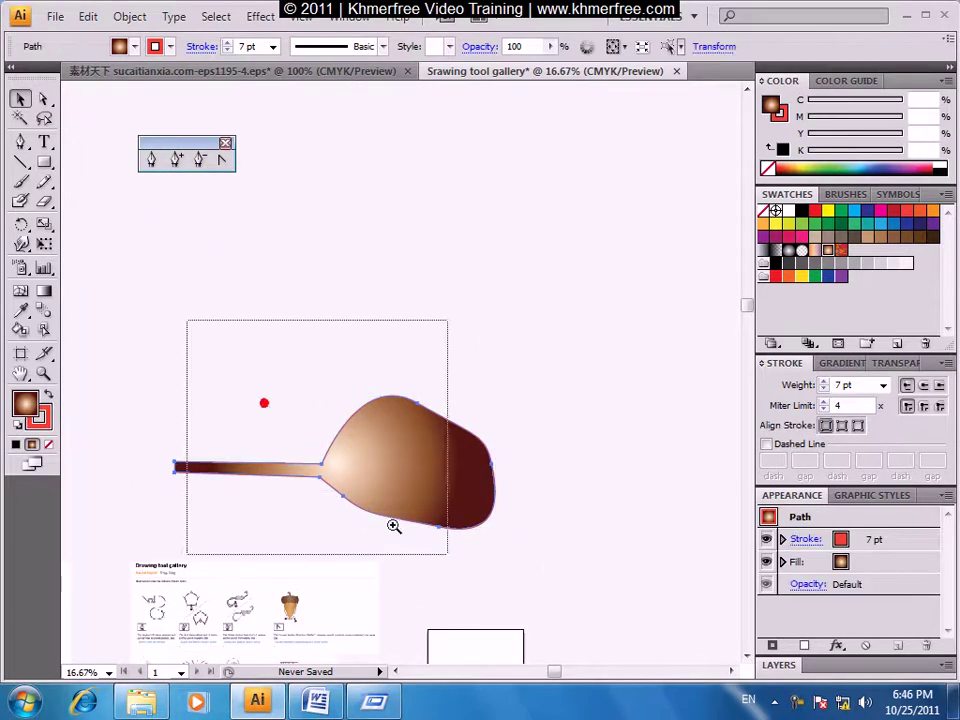
pyautogui.moveTo(394, 526); pyautogui.dragTo(488, 557)
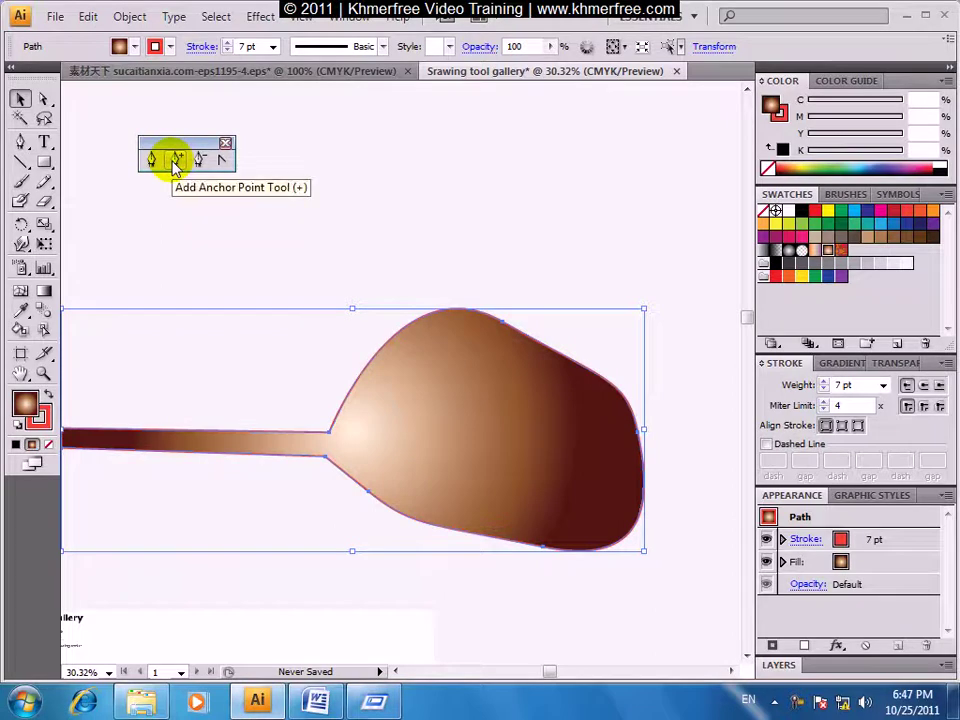
# Add an anchor on the bowl's upper-left edge and drag it to reshape the upper curve.
pyautogui.click(175, 160)
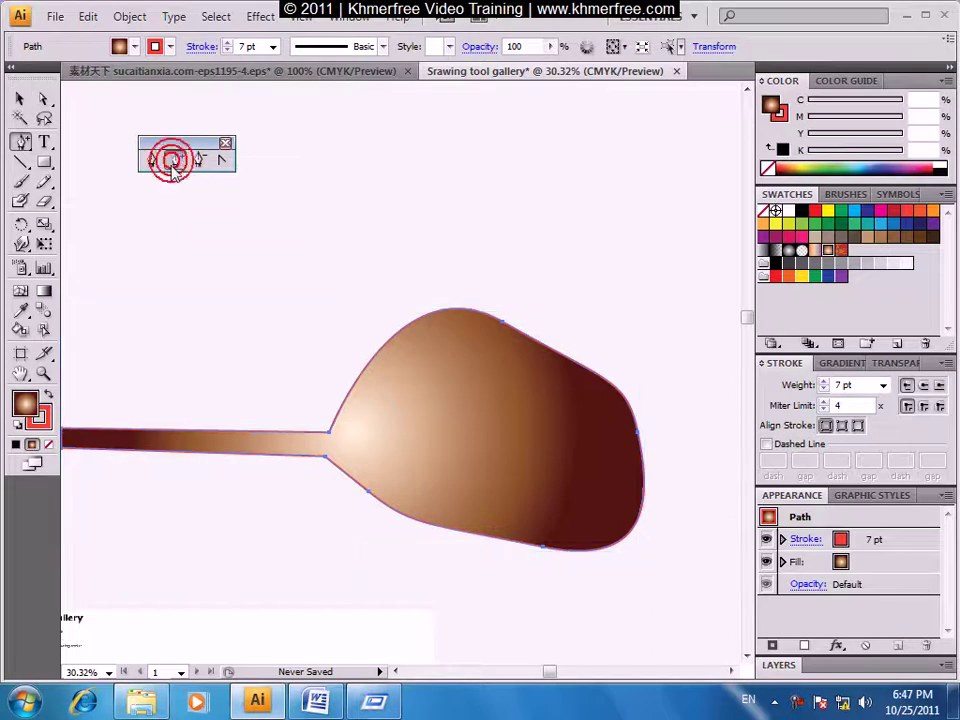
pyautogui.click(376, 352)
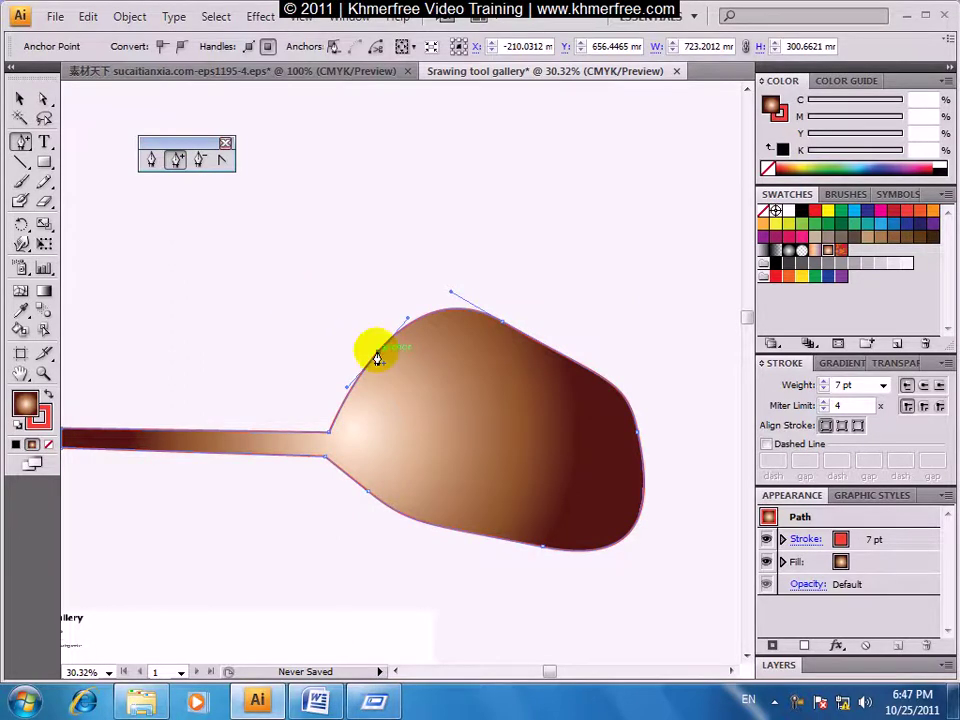
pyautogui.press('ctrl')
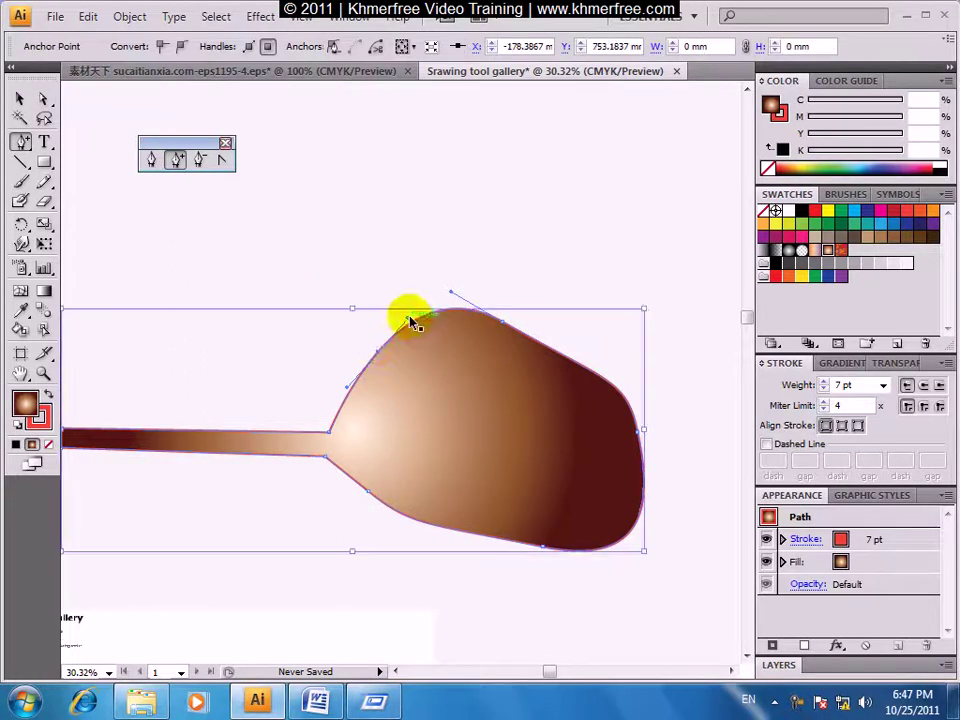
pyautogui.moveTo(407, 320); pyautogui.dragTo(417, 312)
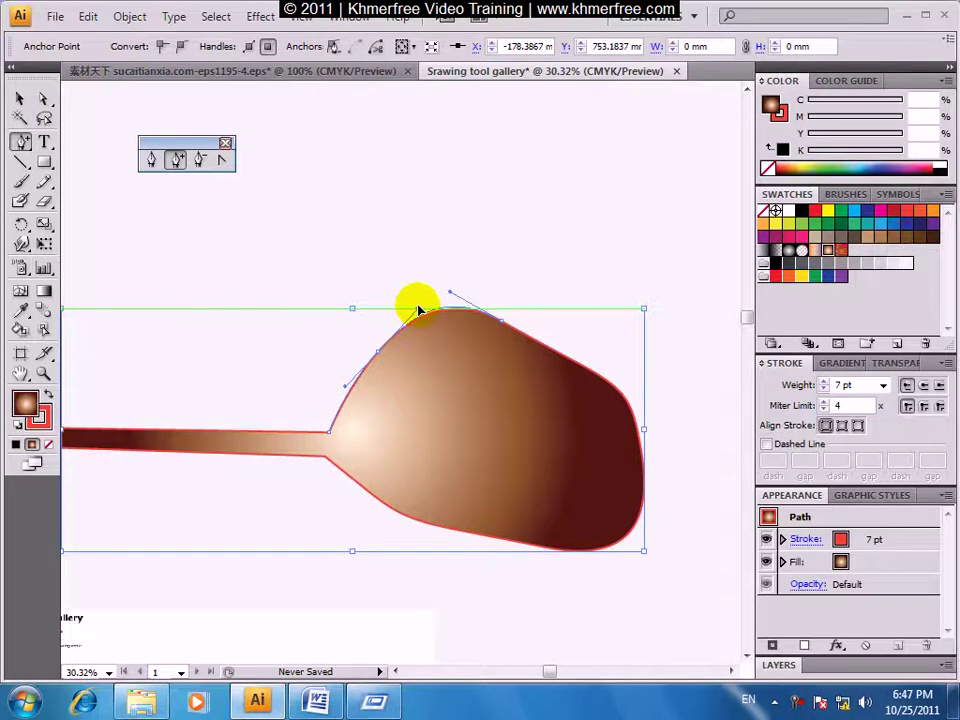
pyautogui.moveTo(418, 311)
pyautogui.mouseDown()
pyautogui.moveTo(357, 303)
pyautogui.moveTo(339, 315)
pyautogui.moveTo(435, 308)
pyautogui.moveTo(452, 336)
pyautogui.moveTo(357, 354)
pyautogui.moveTo(435, 349)
pyautogui.moveTo(435, 373)
pyautogui.moveTo(436, 336)
pyautogui.moveTo(403, 339)
pyautogui.moveTo(386, 360)
pyautogui.moveTo(396, 381)
pyautogui.moveTo(444, 398)
pyautogui.moveTo(431, 319)
pyautogui.mouseUp()
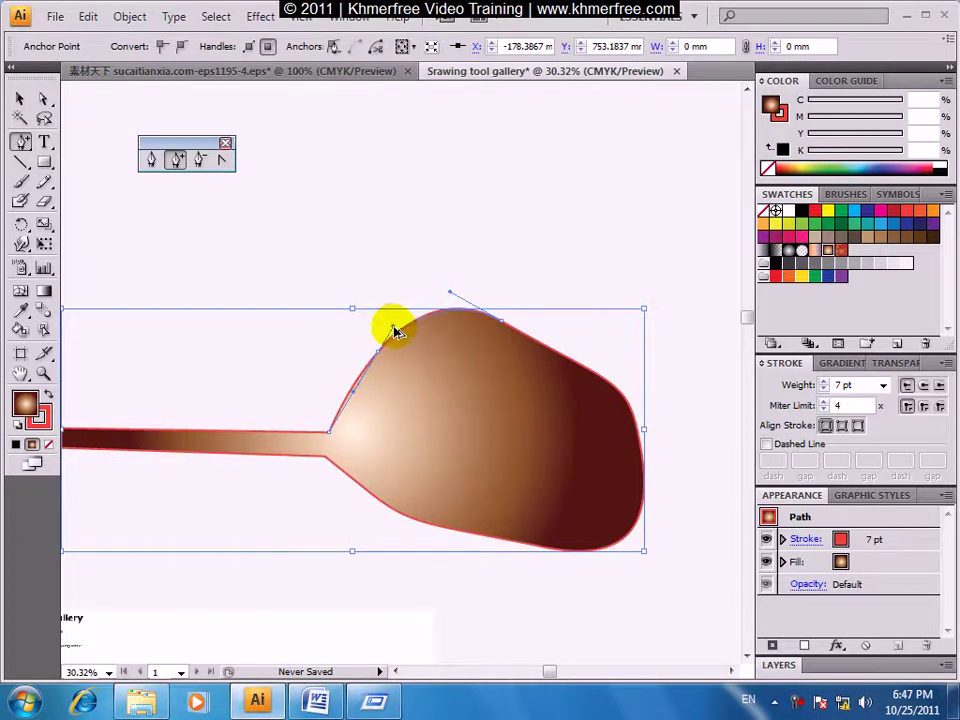
pyautogui.moveTo(395, 333); pyautogui.dragTo(420, 349)
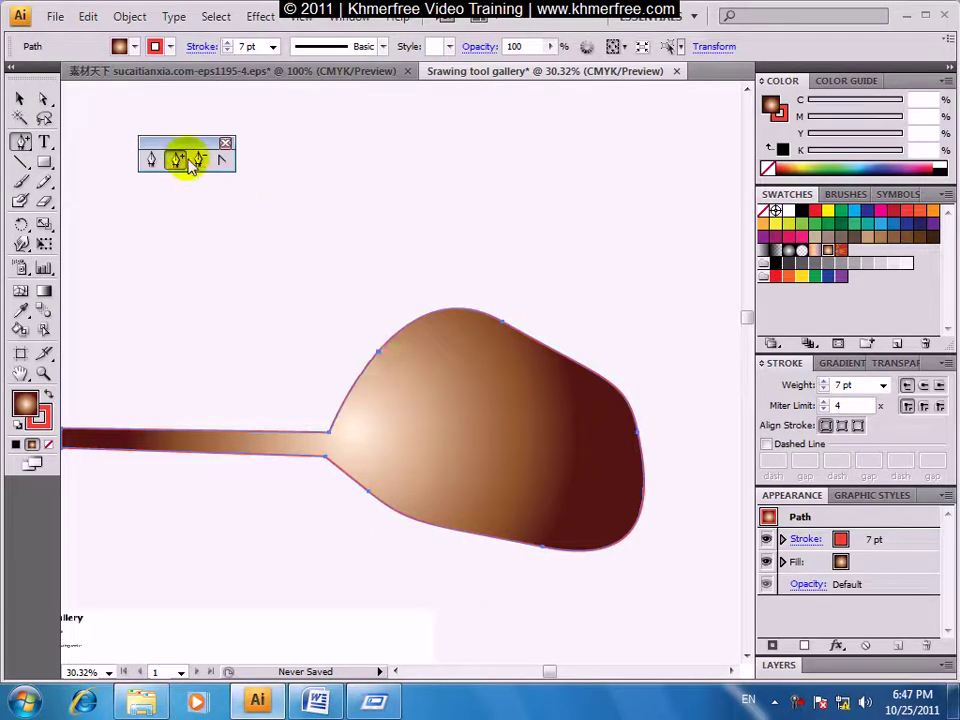
# Add a second anchor on the bowl's top edge and give the upper-right anchor curve handles.
pyautogui.click(438, 319)
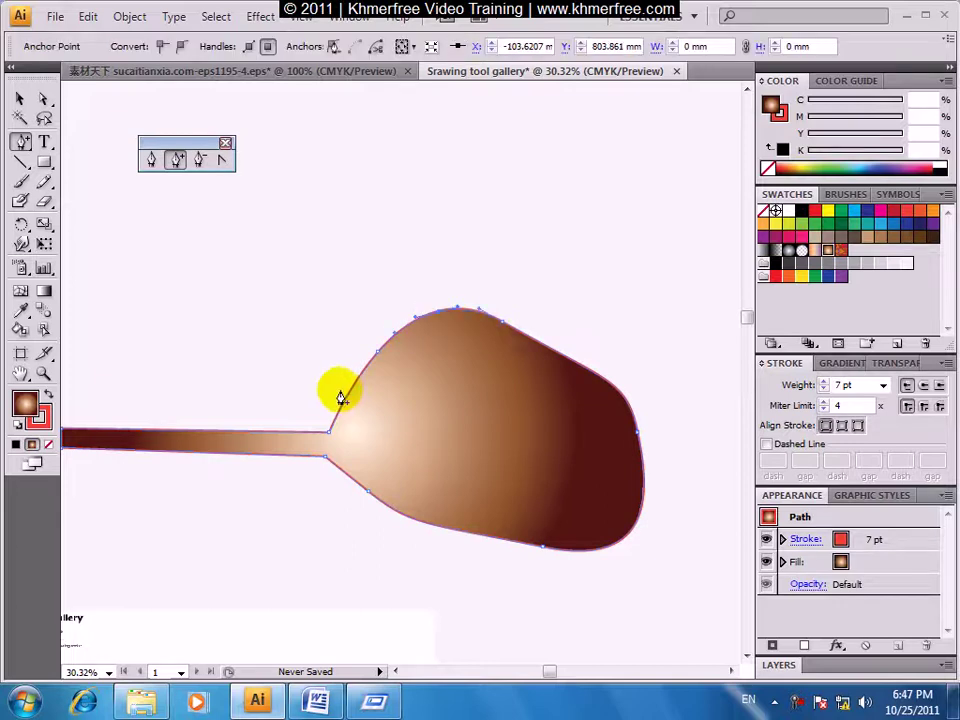
pyautogui.moveTo(289, 418); pyautogui.dragTo(351, 412)
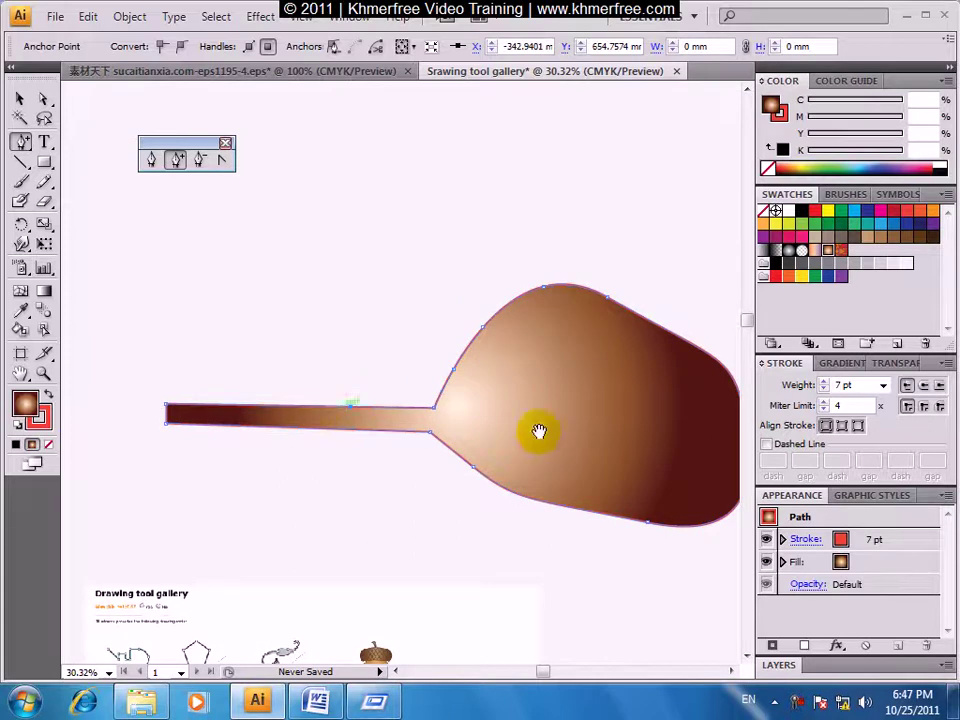
pyautogui.moveTo(538, 433); pyautogui.dragTo(293, 437)
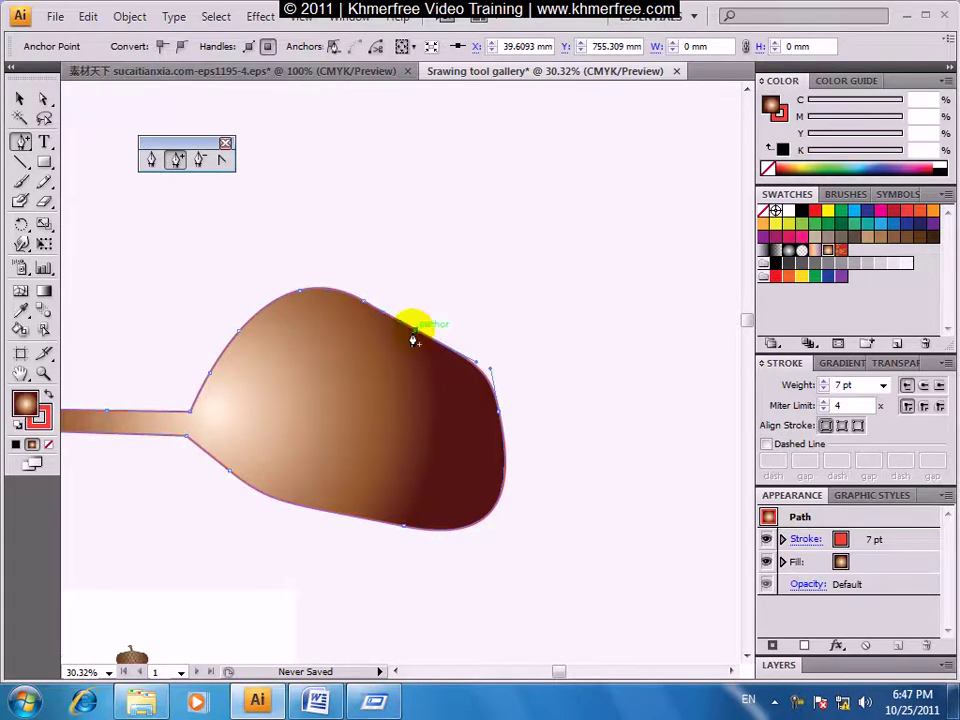
pyautogui.moveTo(480, 366); pyautogui.dragTo(492, 365)
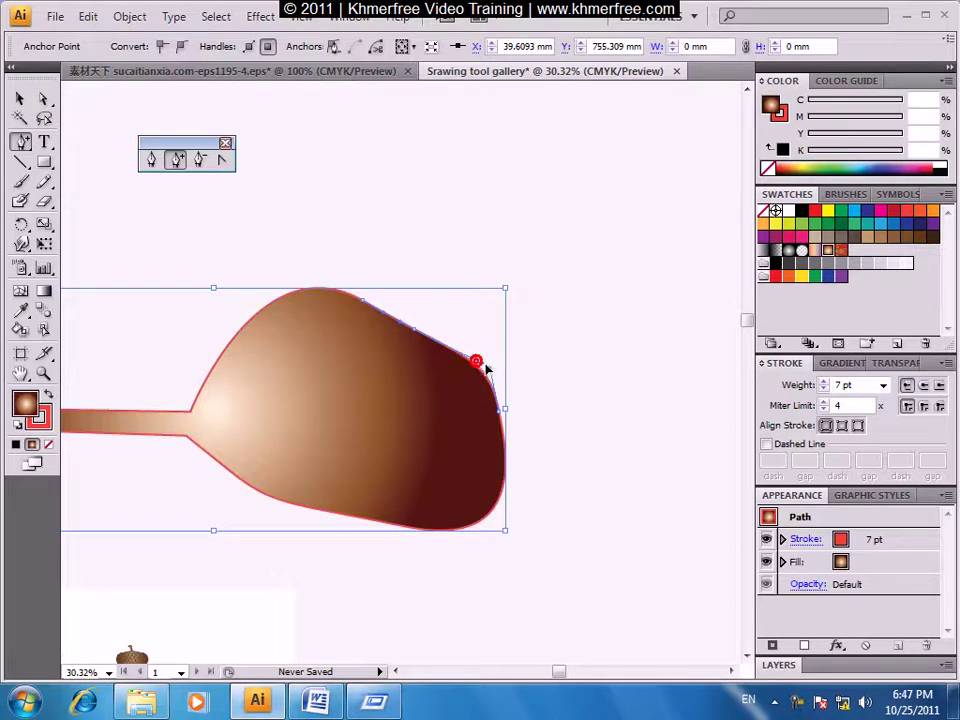
pyautogui.click(433, 343)
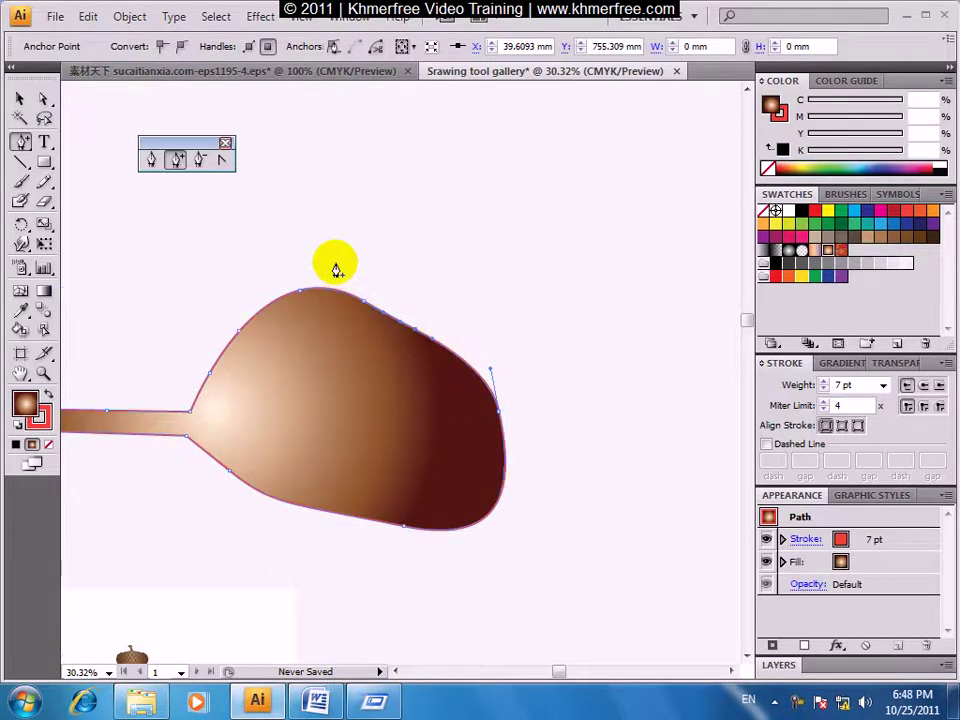
pyautogui.click(200, 160)
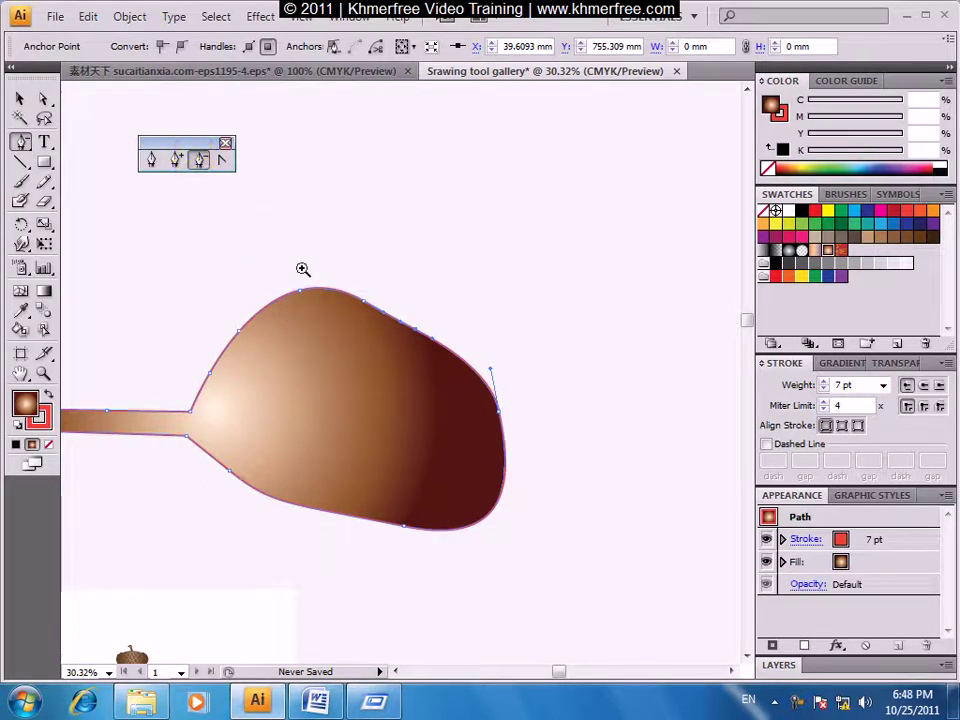
# Zoom in on the bowl's top edge and delete one anchor there.
pyautogui.moveTo(302, 269); pyautogui.dragTo(510, 403)
pyautogui.click(500, 370)
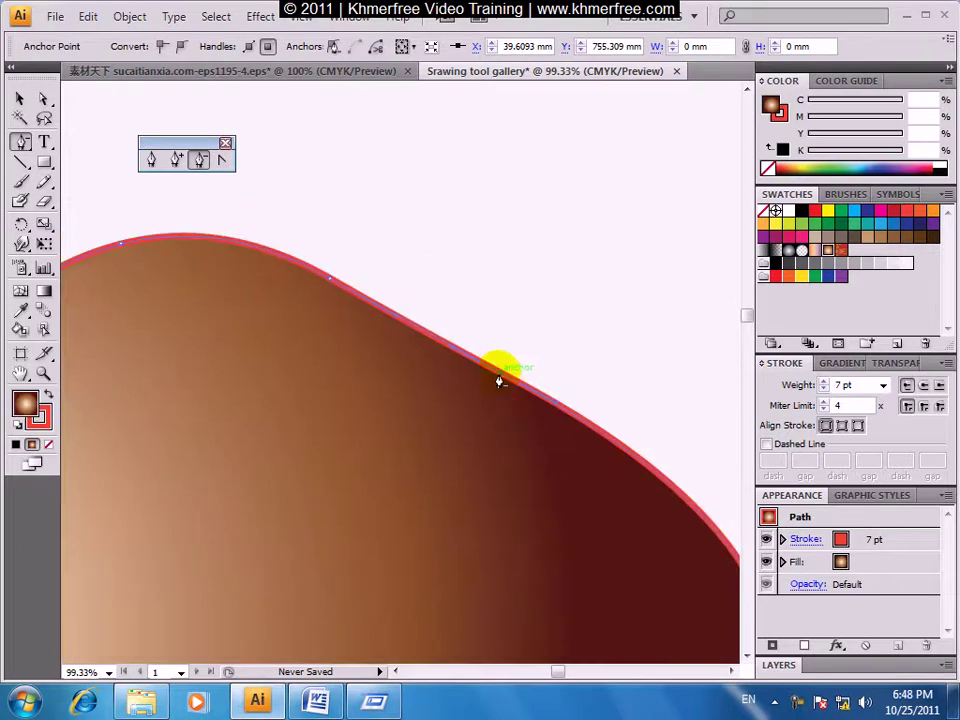
pyautogui.scroll(-2, 499, 380)
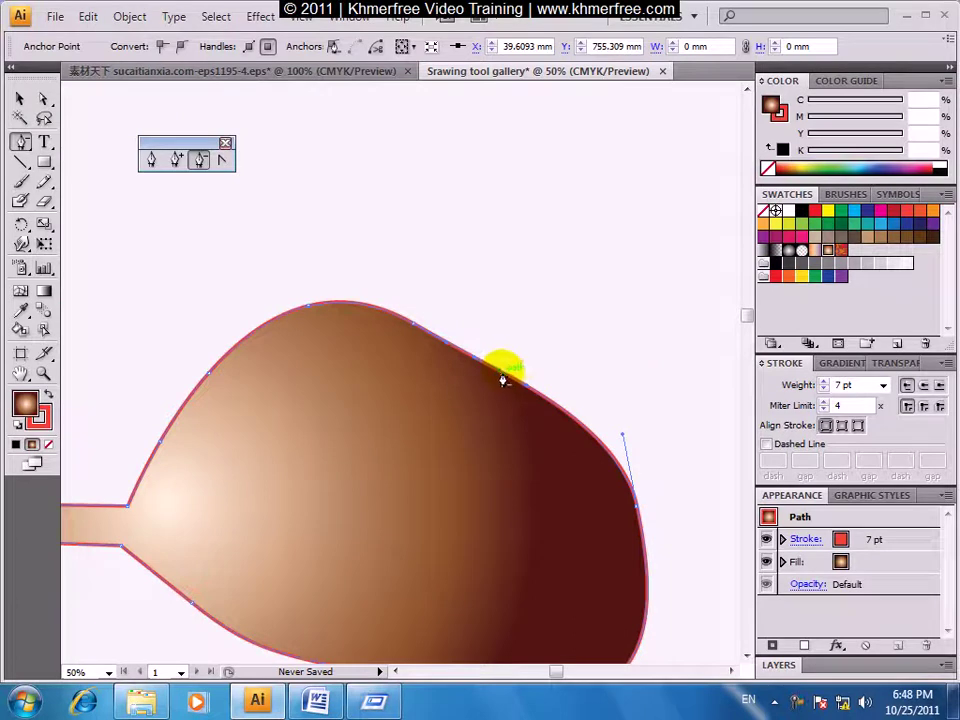
pyautogui.click(499, 380)
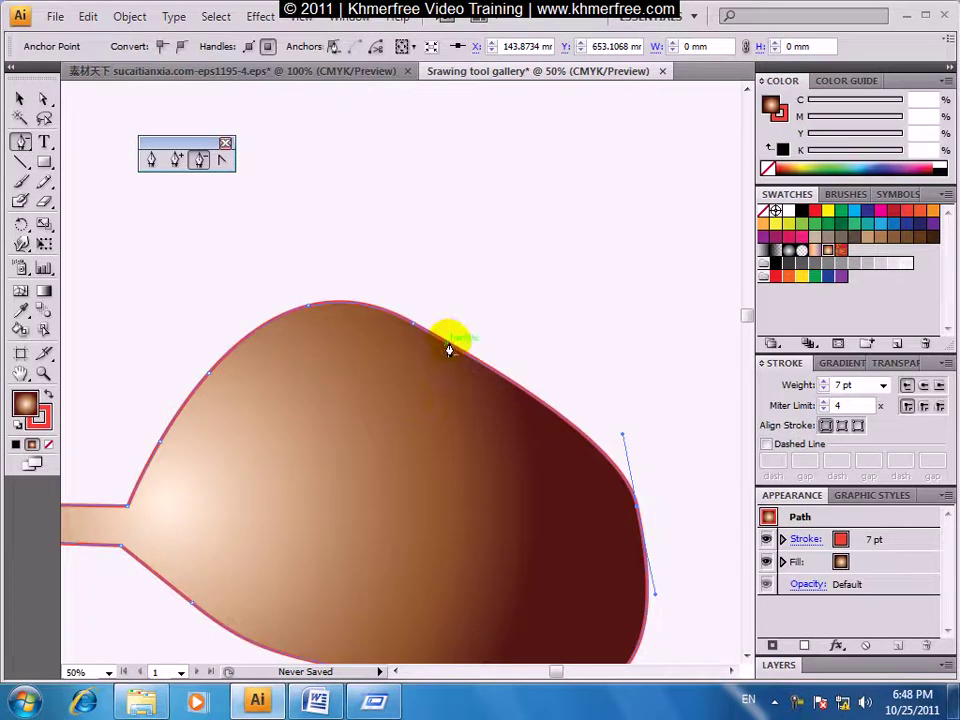
# Dismiss the warning from further delete attempts and remove the bowl's topmost anchor.
pyautogui.click(449, 350)
pyautogui.click(481, 399)
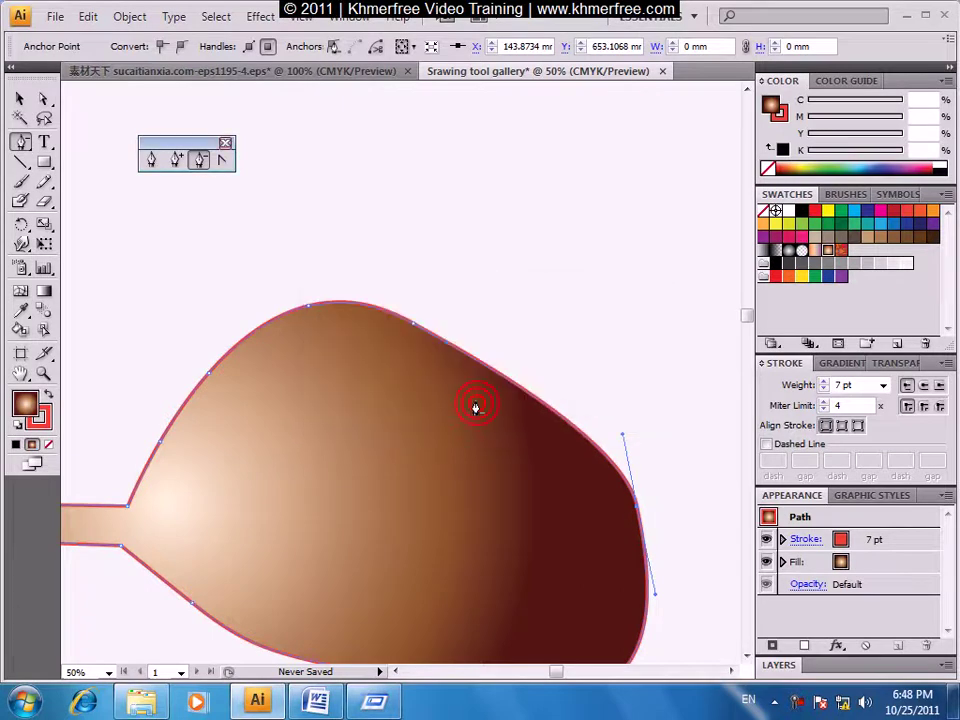
pyautogui.click(452, 343)
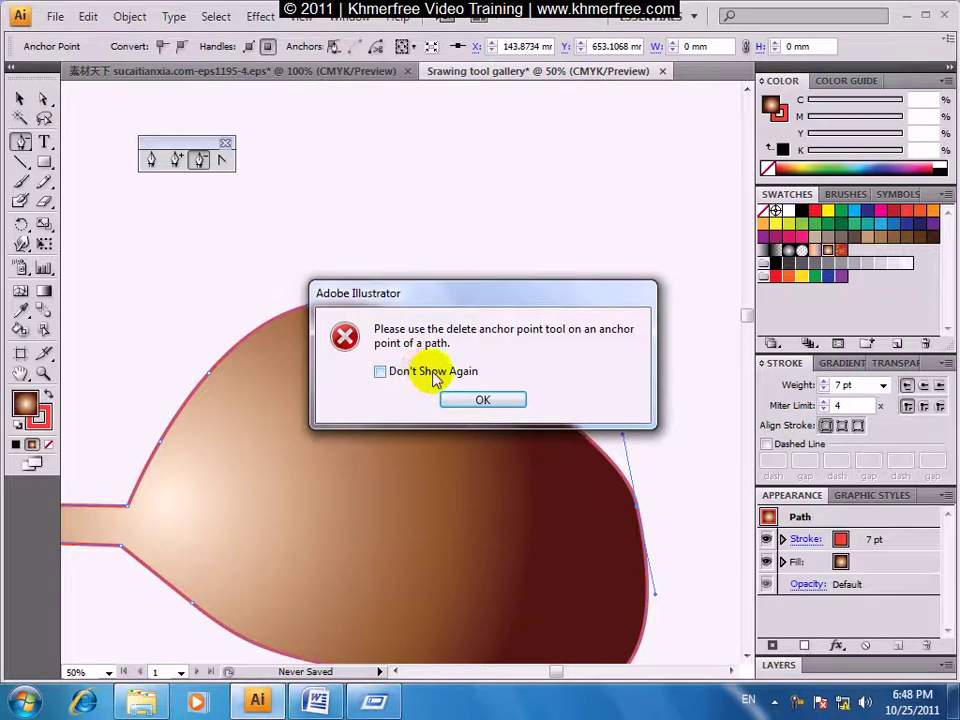
pyautogui.click(487, 401)
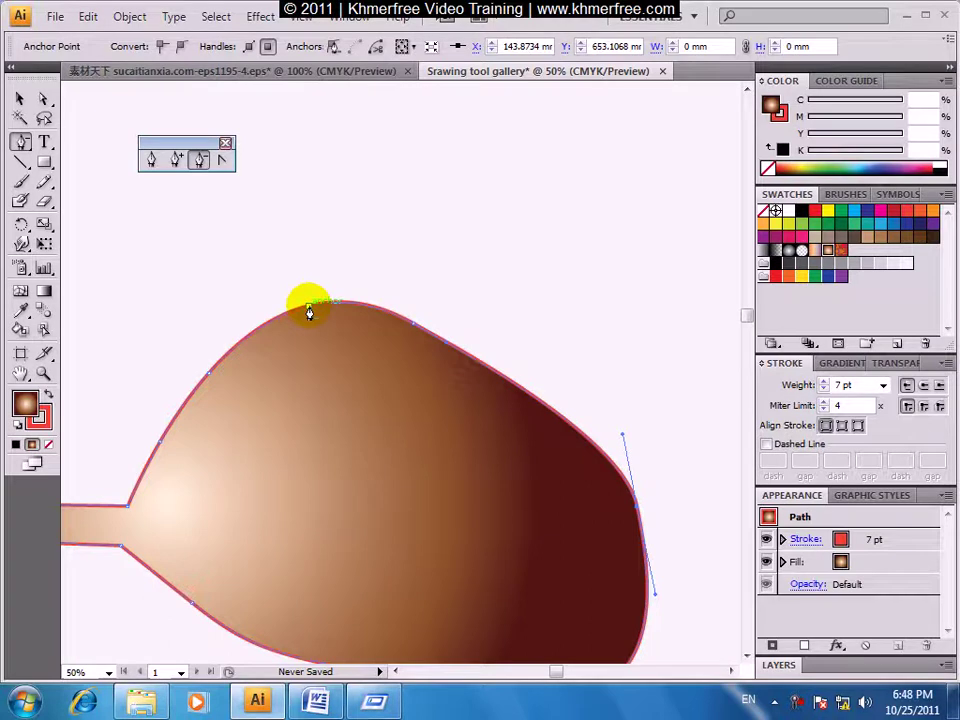
pyautogui.click(308, 313)
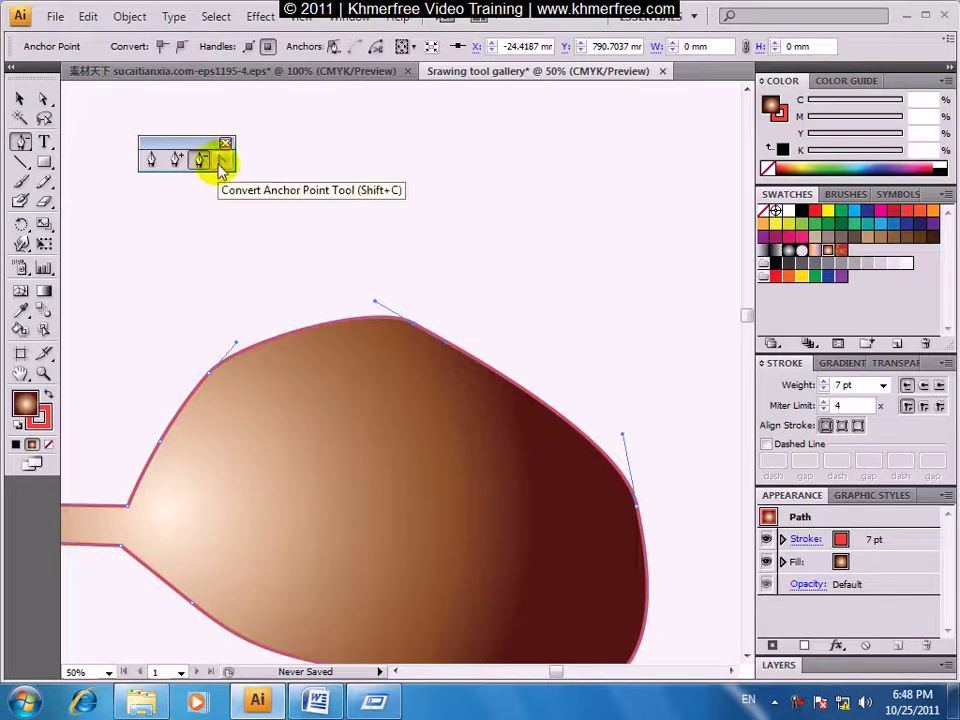
# Convert the spoon neck's upper corner anchor into a smooth curve.
pyautogui.click(222, 165)
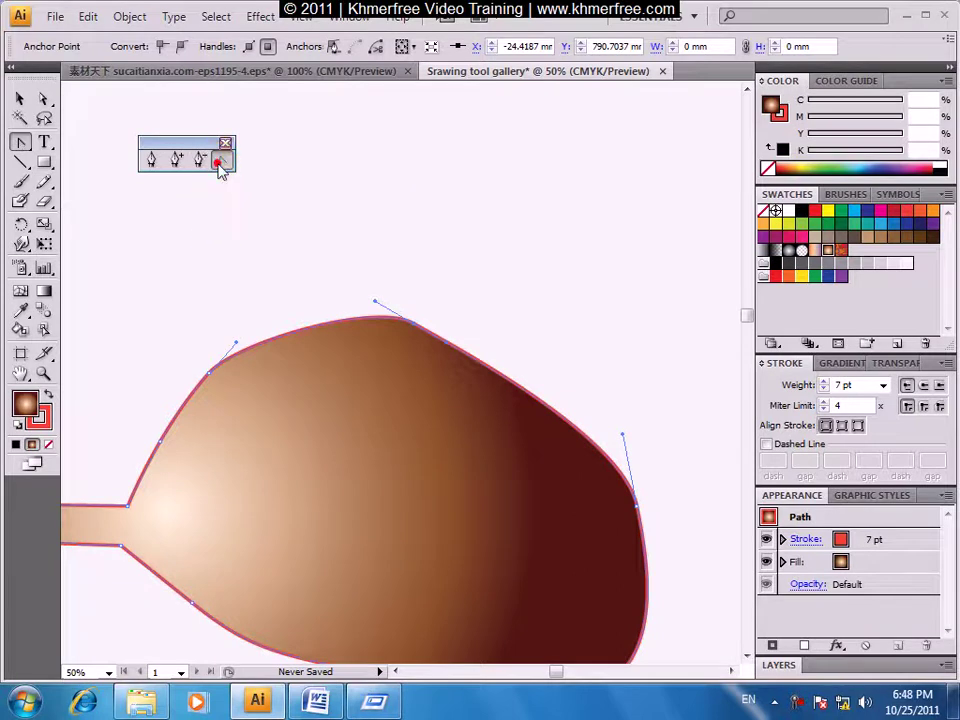
pyautogui.moveTo(135, 328); pyautogui.dragTo(419, 212)
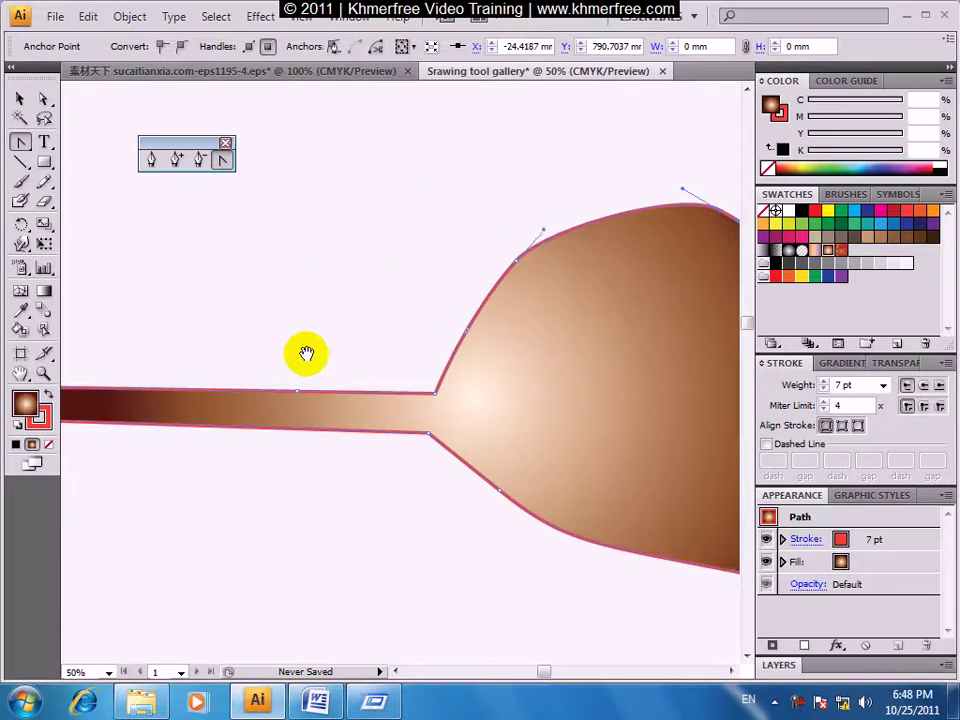
pyautogui.moveTo(306, 356); pyautogui.dragTo(450, 289)
pyautogui.moveTo(527, 328); pyautogui.dragTo(294, 428)
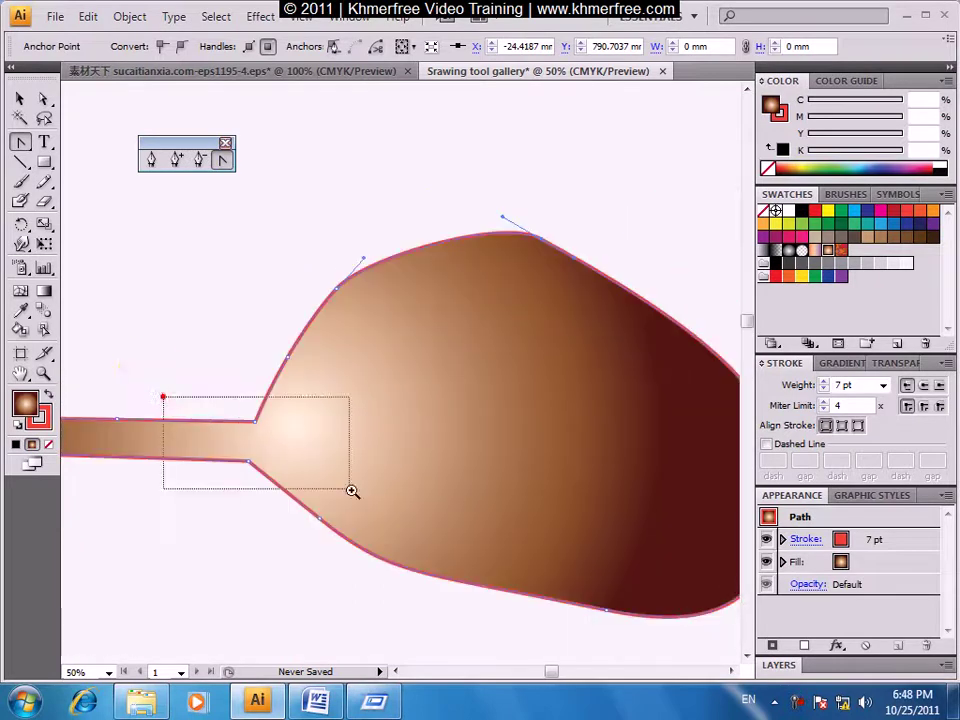
pyautogui.moveTo(163, 396); pyautogui.dragTo(349, 489)
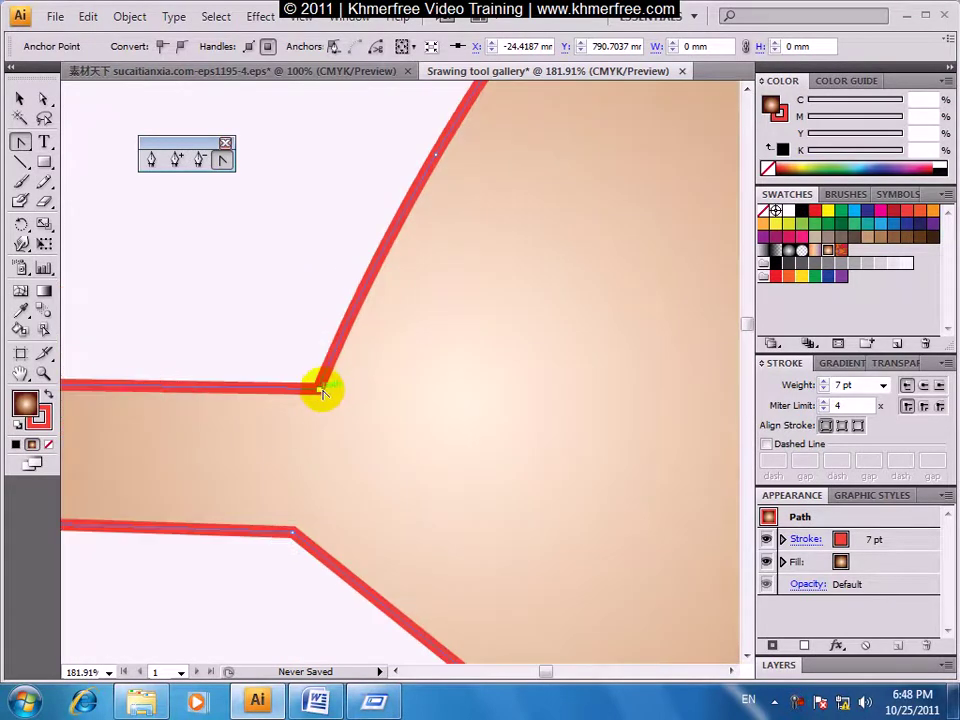
pyautogui.moveTo(320, 389); pyautogui.dragTo(343, 397)
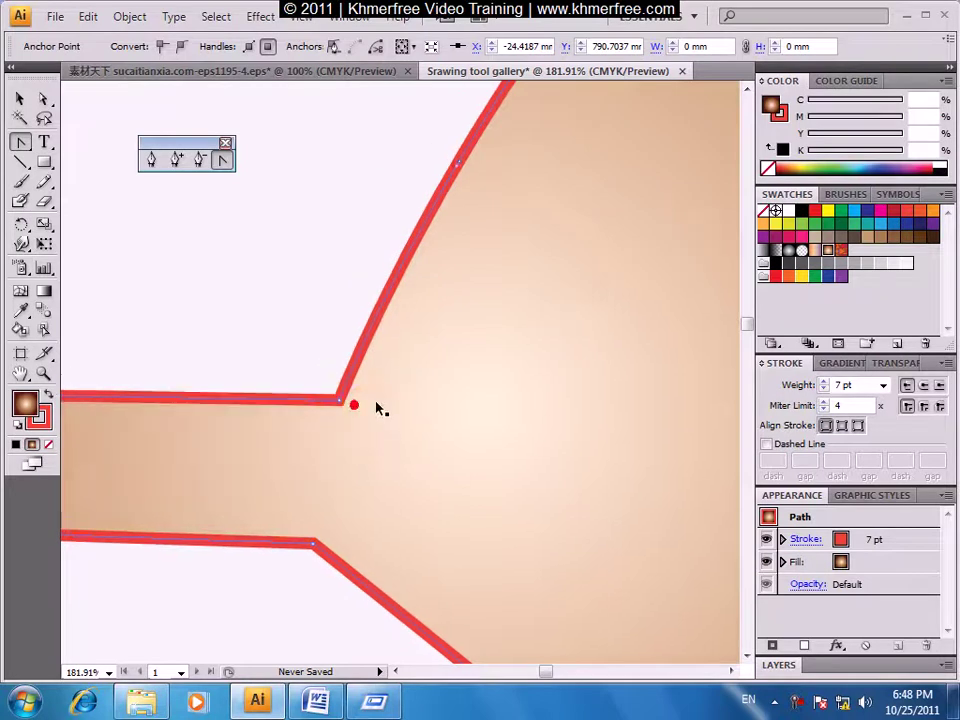
pyautogui.hotkey('ctrl', '1')
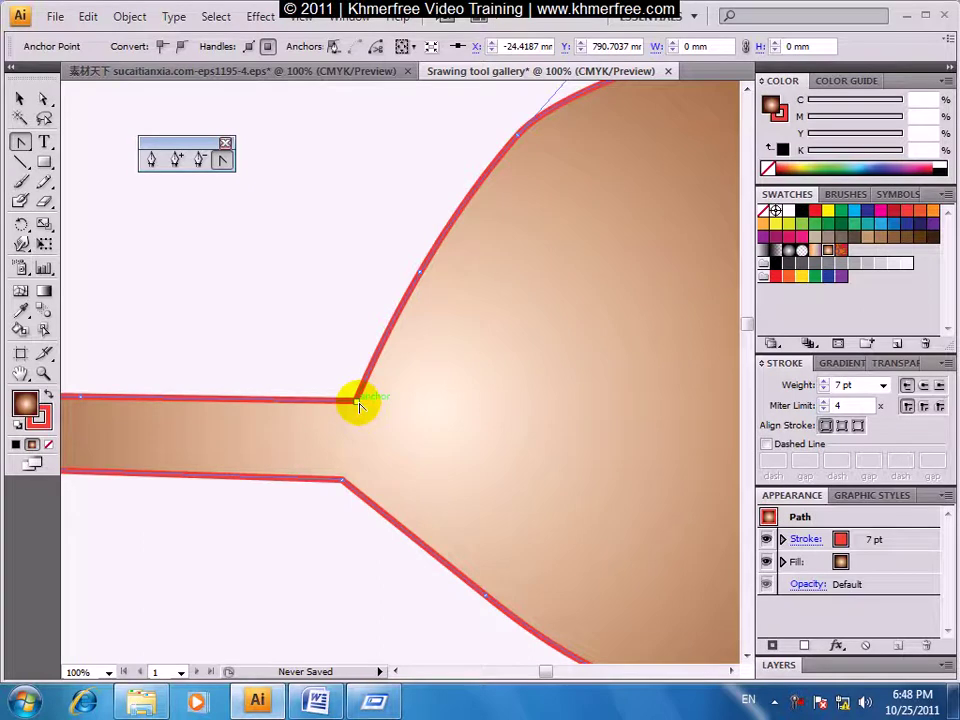
pyautogui.moveTo(358, 401)
pyautogui.mouseDown()
pyautogui.moveTo(427, 360)
pyautogui.moveTo(409, 380)
pyautogui.mouseUp()
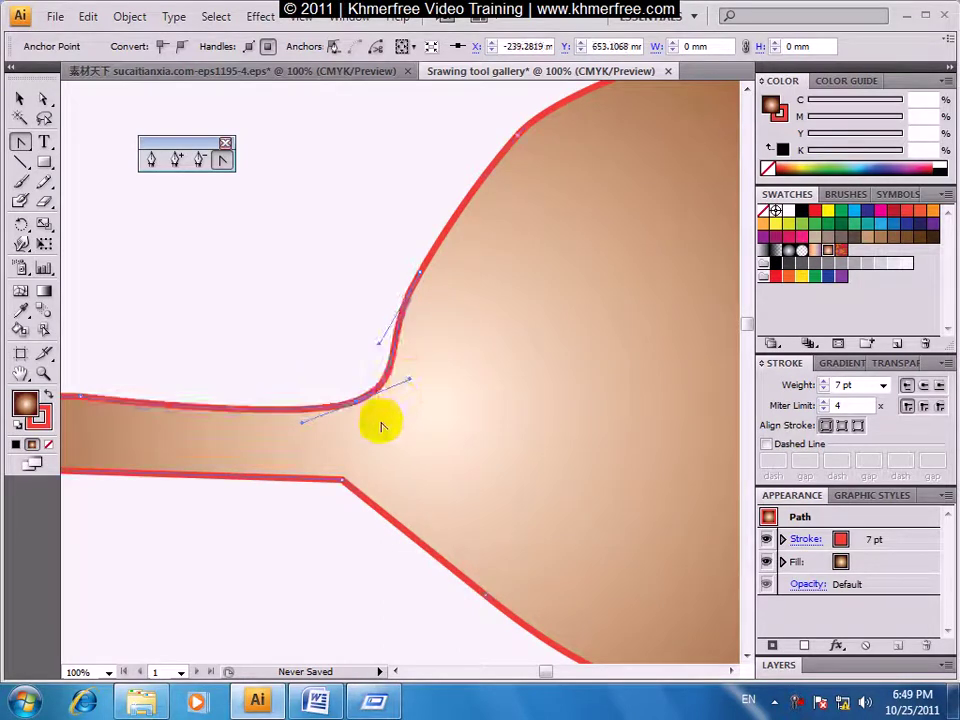
# Smooth the neck's lower corner anchor with curve handles.
pyautogui.moveTo(358, 405)
pyautogui.mouseDown()
pyautogui.moveTo(312, 341)
pyautogui.moveTo(356, 435)
pyautogui.moveTo(420, 497)
pyautogui.mouseUp()
pyautogui.moveTo(345, 480)
pyautogui.mouseDown()
pyautogui.moveTo(483, 470)
pyautogui.moveTo(463, 422)
pyautogui.mouseUp()
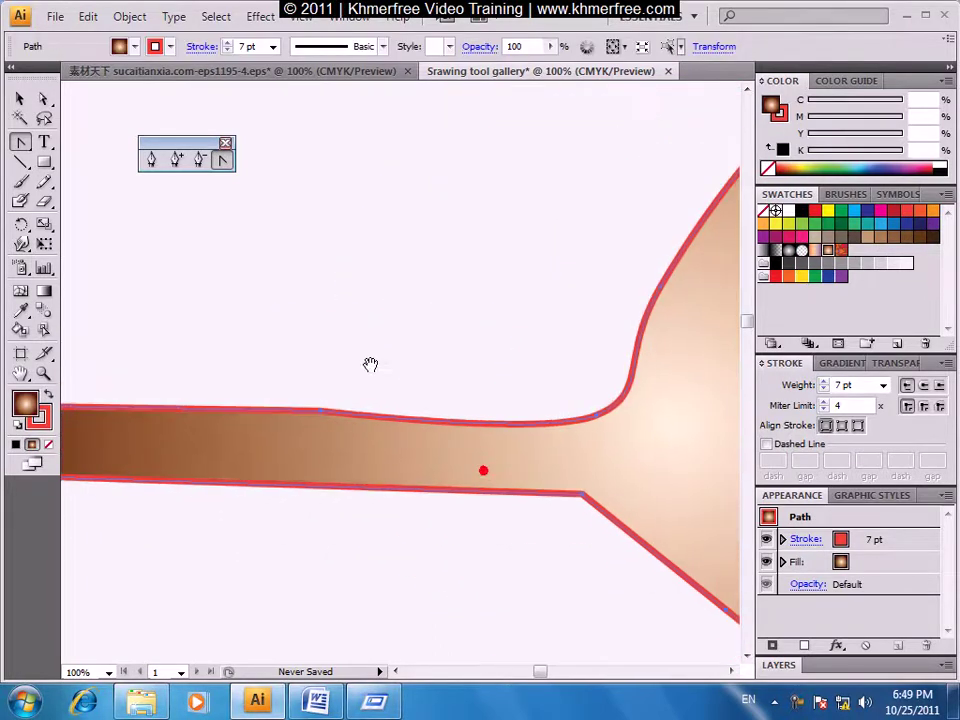
pyautogui.moveTo(623, 532); pyautogui.dragTo(583, 524)
pyautogui.click(538, 484)
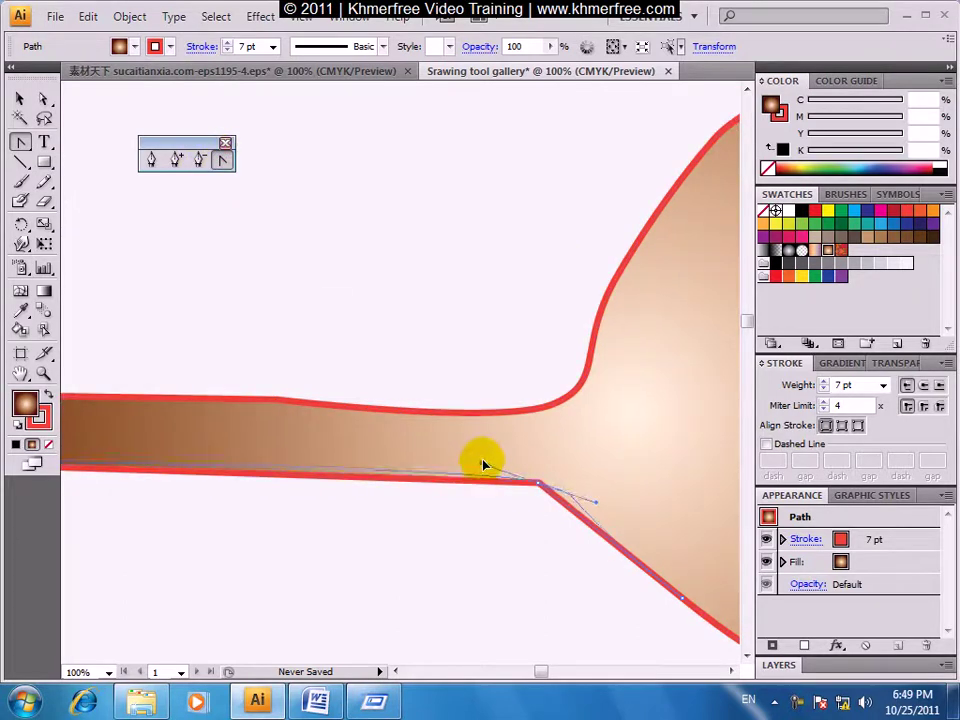
pyautogui.moveTo(489, 462); pyautogui.dragTo(465, 455)
pyautogui.click(606, 522)
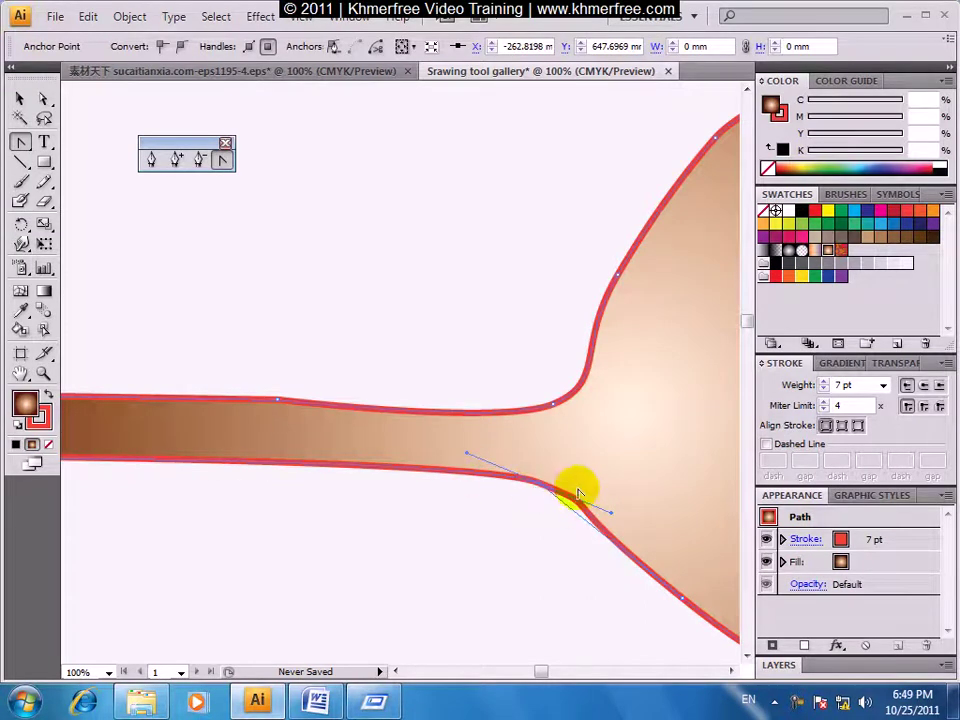
# Round the top-left and bottom-left corners of the handle end, then zoom out.
pyautogui.moveTo(638, 521); pyautogui.dragTo(483, 447)
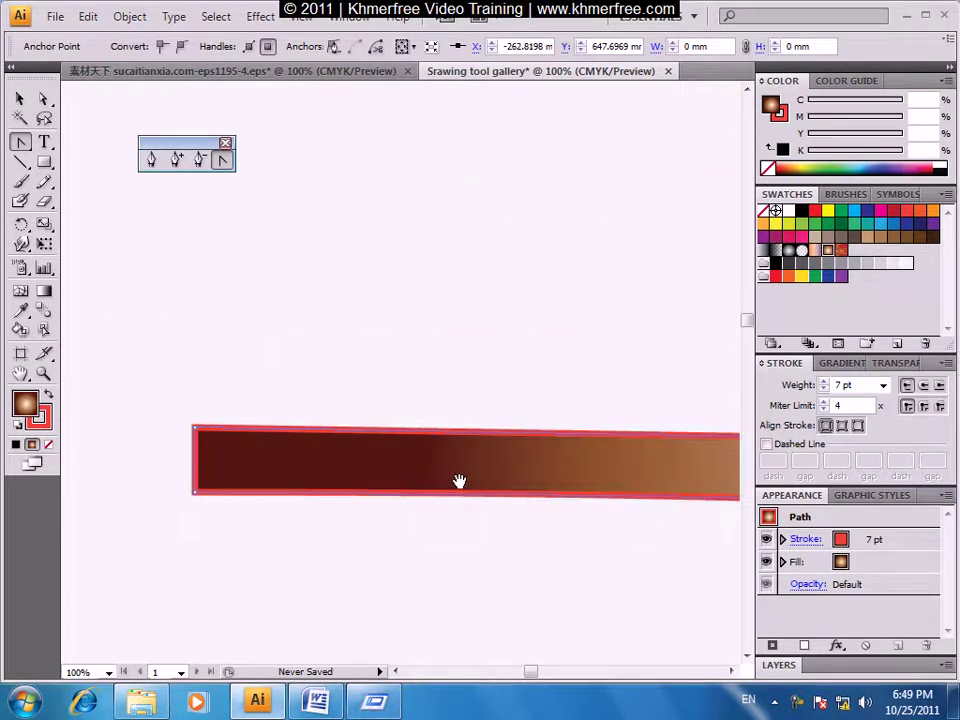
pyautogui.moveTo(456, 480)
pyautogui.mouseDown()
pyautogui.moveTo(308, 529)
pyautogui.moveTo(569, 541)
pyautogui.mouseUp()
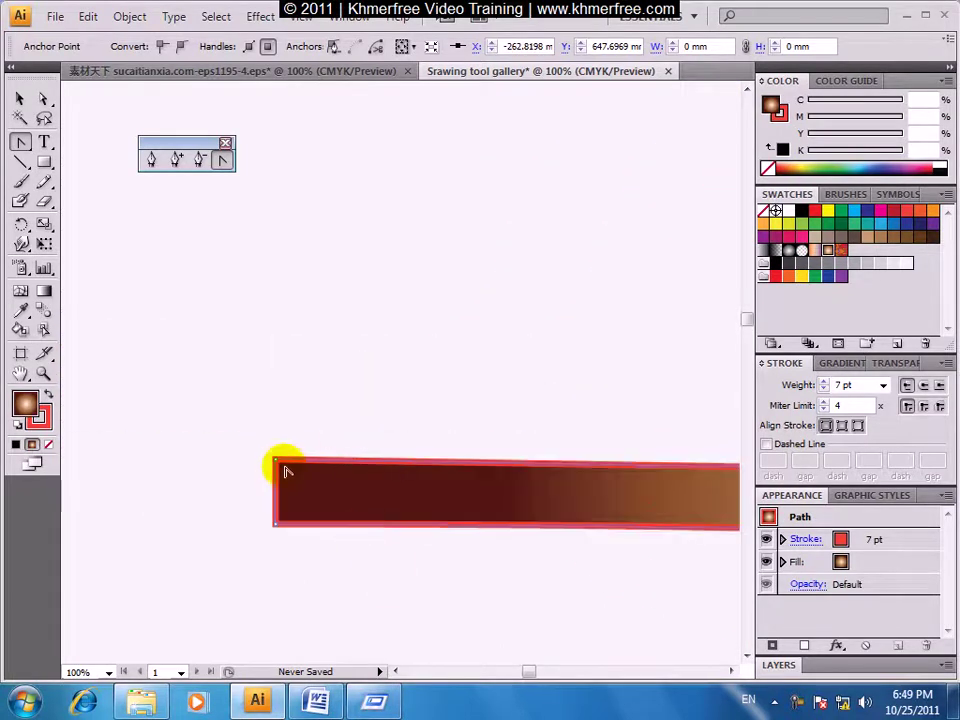
pyautogui.moveTo(277, 461); pyautogui.dragTo(303, 448)
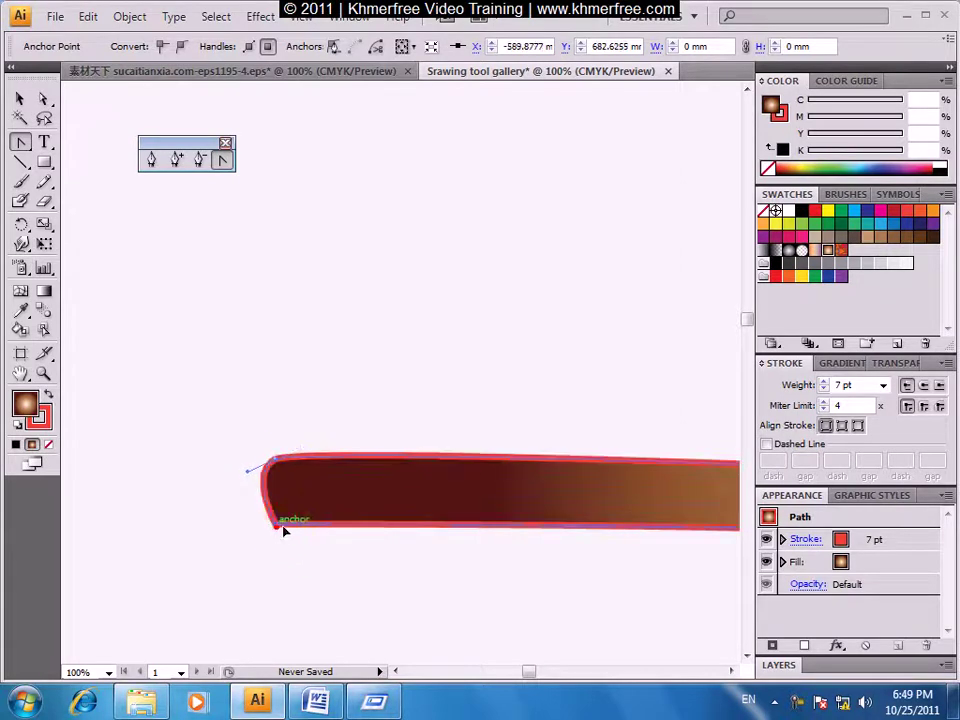
pyautogui.moveTo(288, 529); pyautogui.dragTo(247, 508)
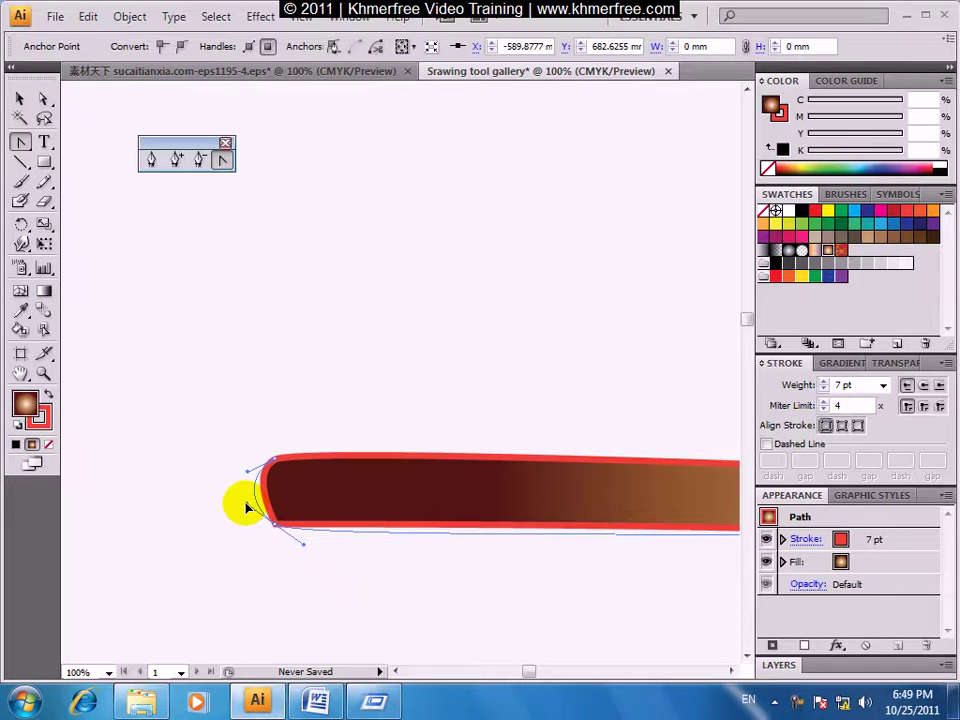
pyautogui.moveTo(409, 523); pyautogui.dragTo(242, 446)
pyautogui.hotkey('ctrl', '-')
pyautogui.hotkey('ctrl', '-')
pyautogui.hotkey('ctrl', '-')
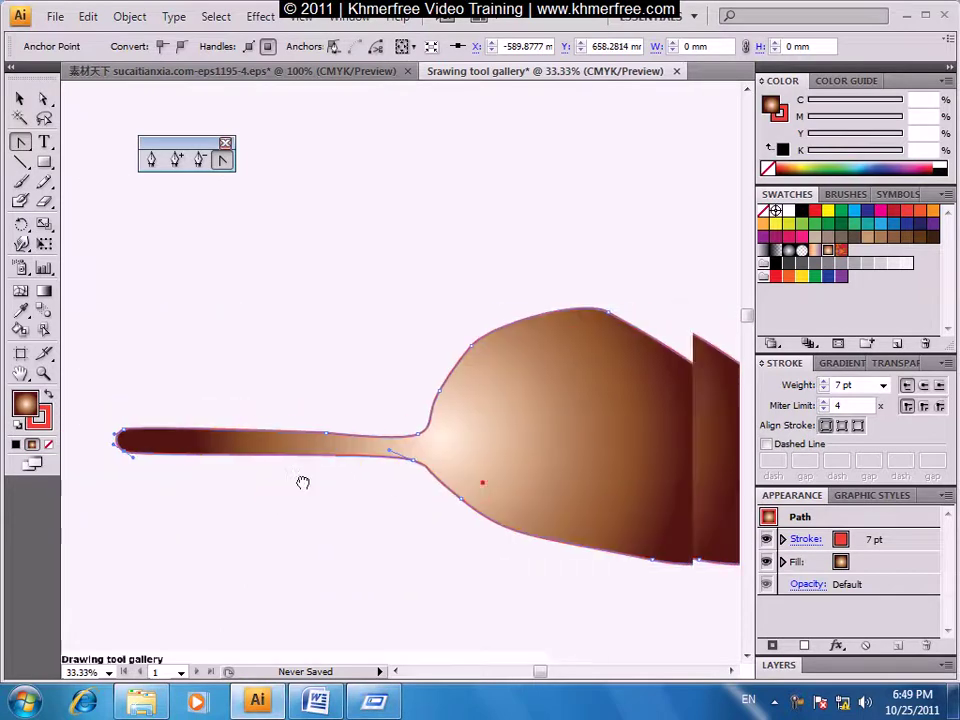
# Close the floating pen-tools panel.
pyautogui.moveTo(630, 478); pyautogui.dragTo(484, 484)
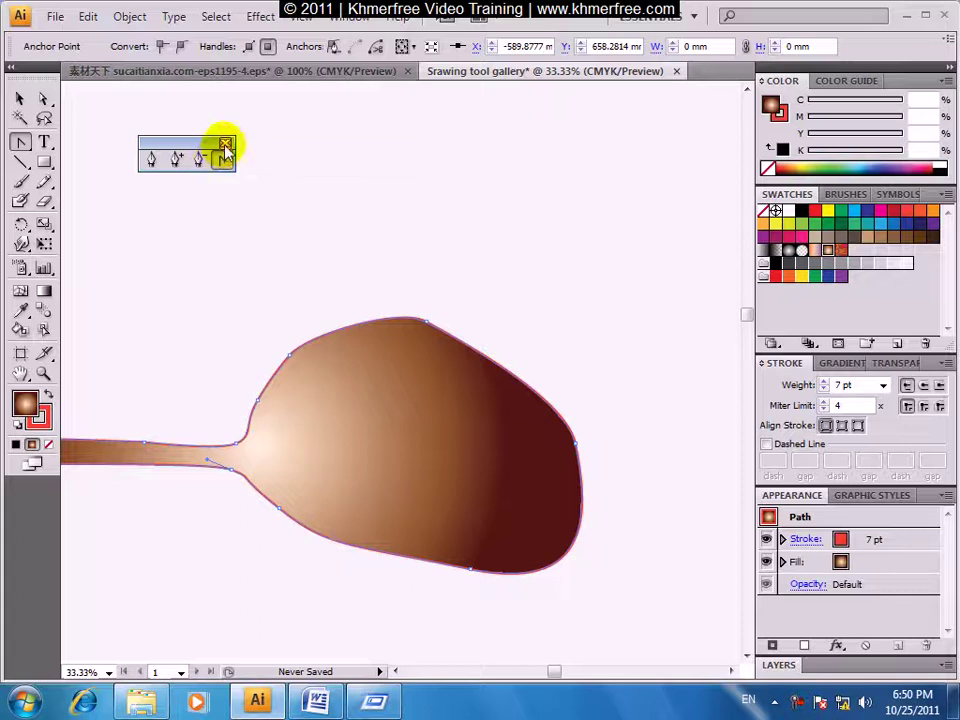
pyautogui.click(225, 145)
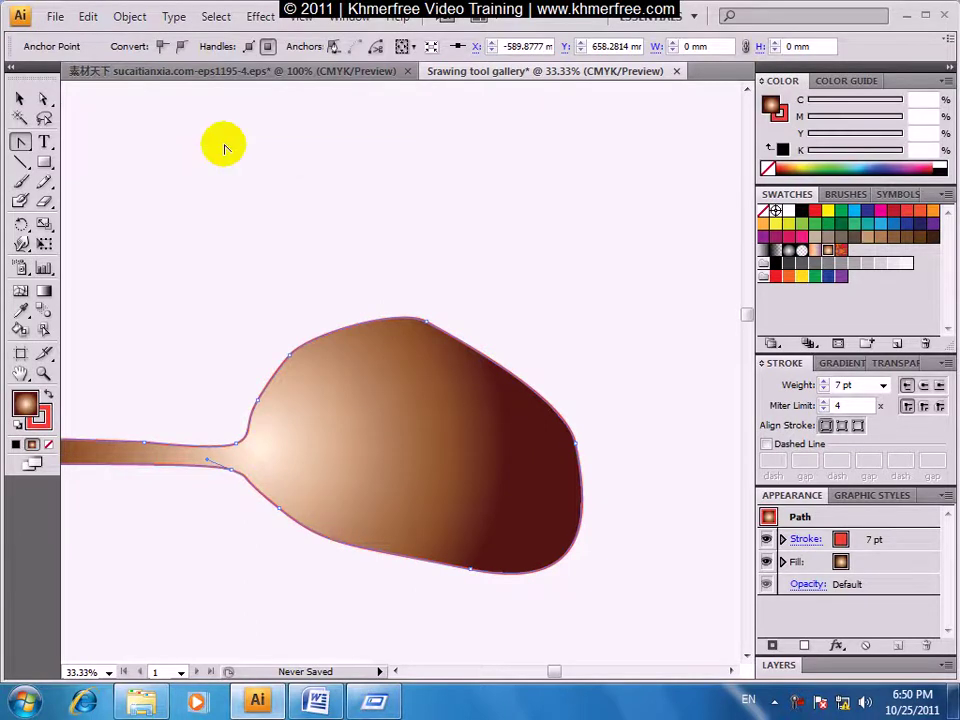
pyautogui.scroll(-1, 304, 313)
pyautogui.scroll(-1, 304, 305)
pyautogui.scroll(-2, 300, 310)
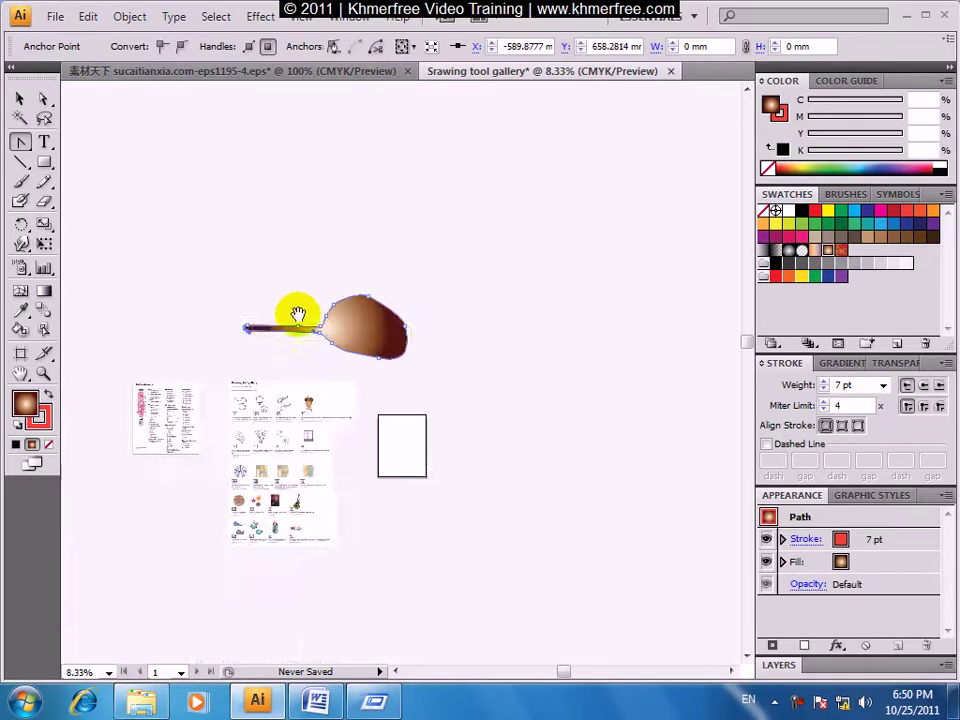
pyautogui.scroll(3, 210, 369)
# Look over the gallery and overview pages, then return to the spoon with the Line Segment tool.
pyautogui.moveTo(223, 381); pyautogui.dragTo(252, 425)
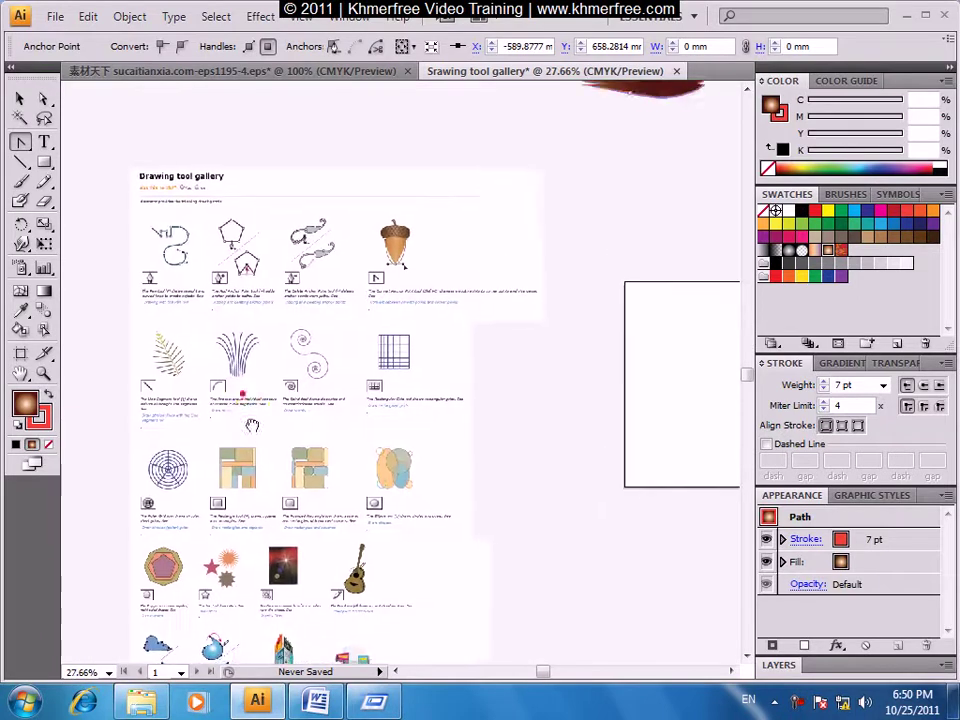
pyautogui.moveTo(171, 250)
pyautogui.mouseDown()
pyautogui.moveTo(491, 291)
pyautogui.moveTo(244, 244)
pyautogui.mouseUp()
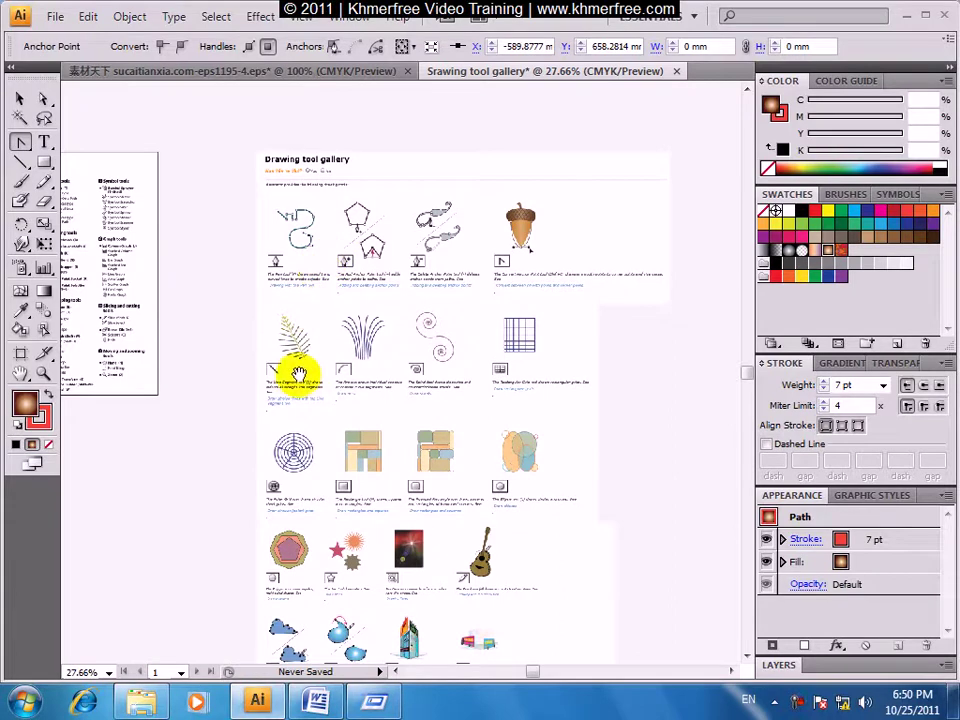
pyautogui.moveTo(530, 89)
pyautogui.mouseDown()
pyautogui.moveTo(384, 282)
pyautogui.moveTo(274, 461)
pyautogui.mouseUp()
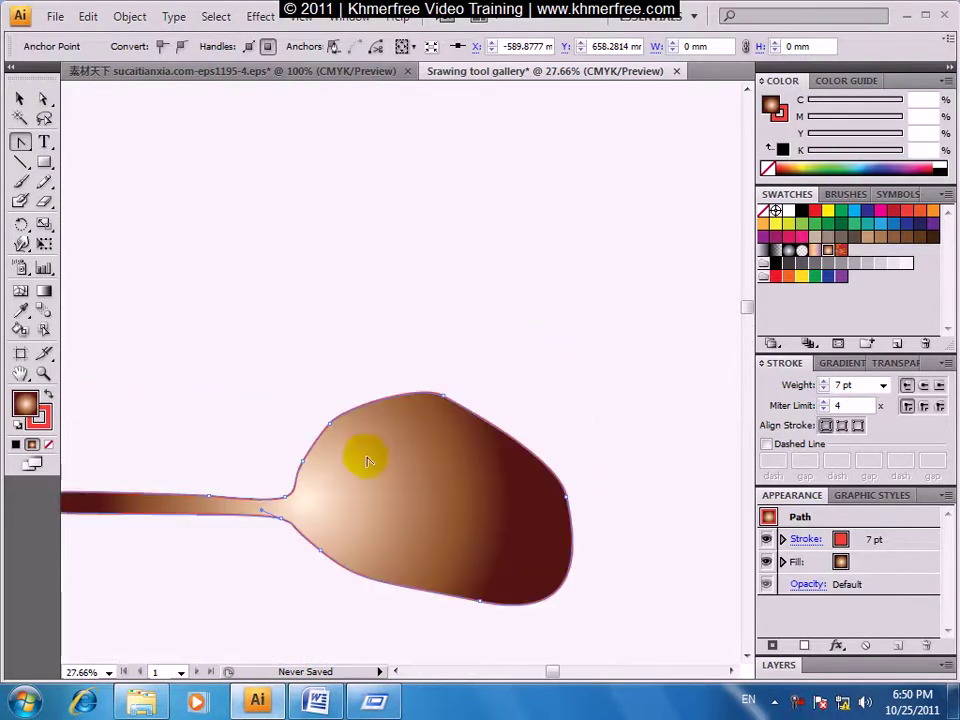
pyautogui.click(22, 163)
# Tear off the line tools into a floating panel and draw a long diagonal line above the spoon.
pyautogui.moveTo(29, 168); pyautogui.dragTo(168, 188)
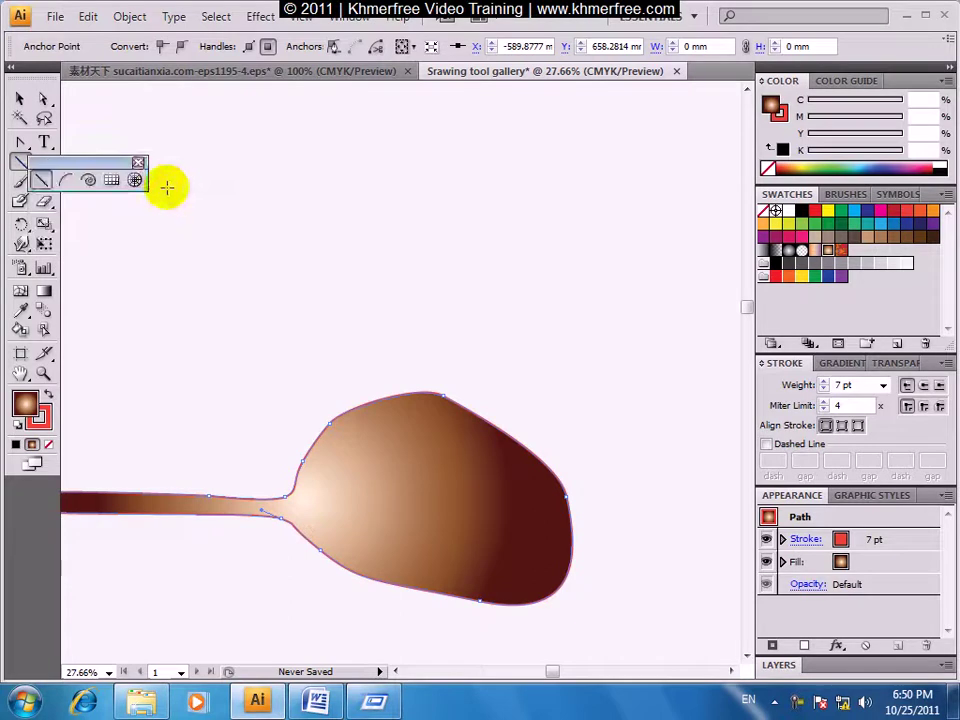
pyautogui.moveTo(108, 166); pyautogui.dragTo(383, 192)
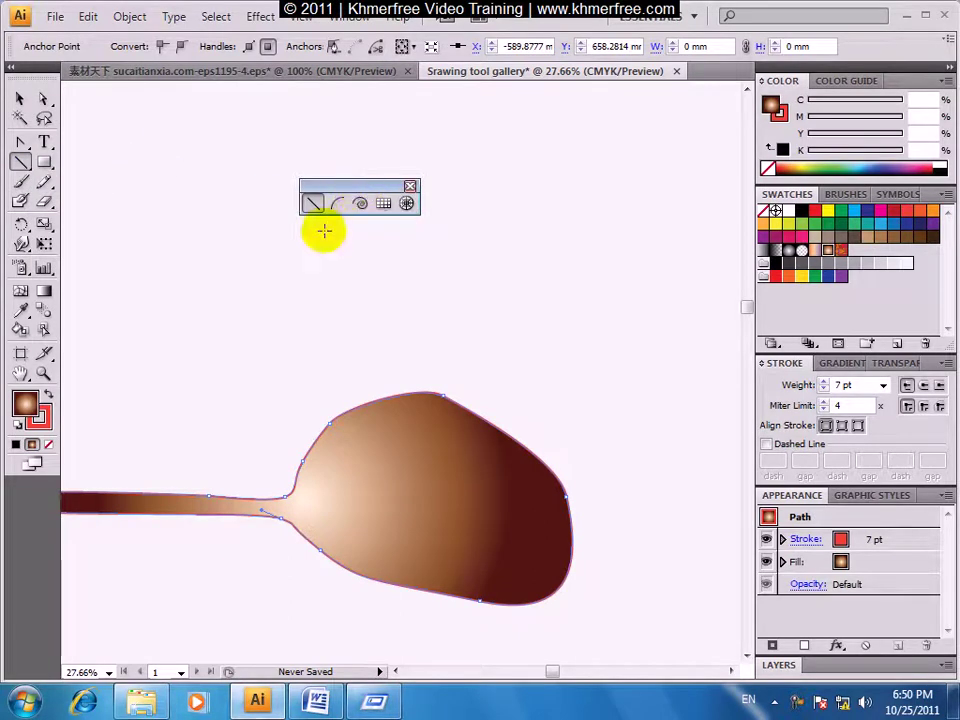
pyautogui.moveTo(444, 270); pyautogui.dragTo(336, 345)
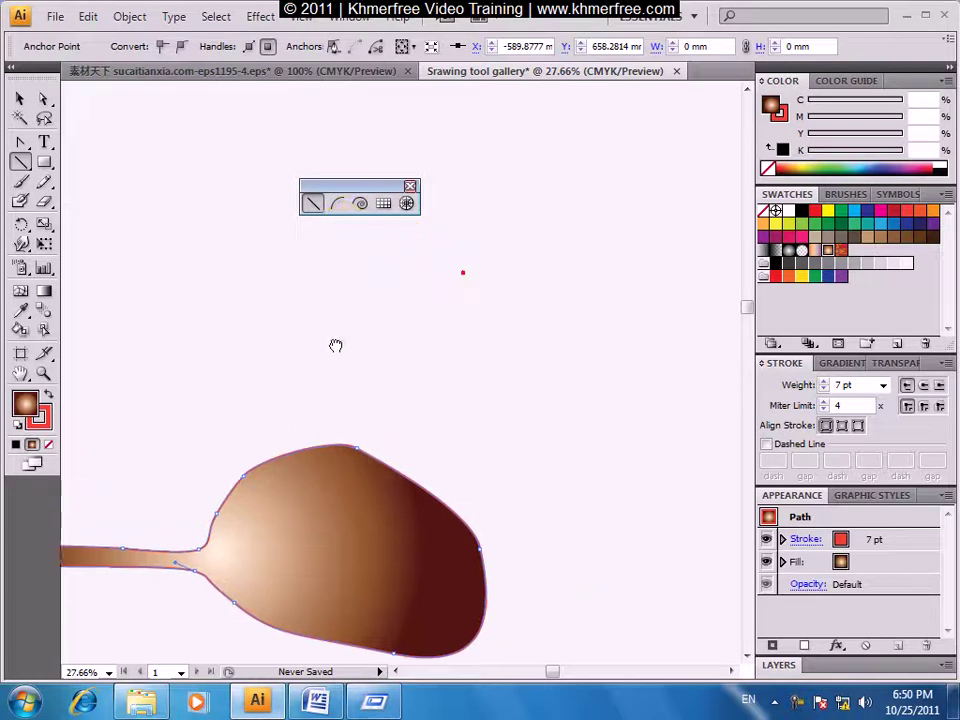
pyautogui.moveTo(247, 312); pyautogui.dragTo(310, 334)
pyautogui.moveTo(182, 145); pyautogui.dragTo(483, 405)
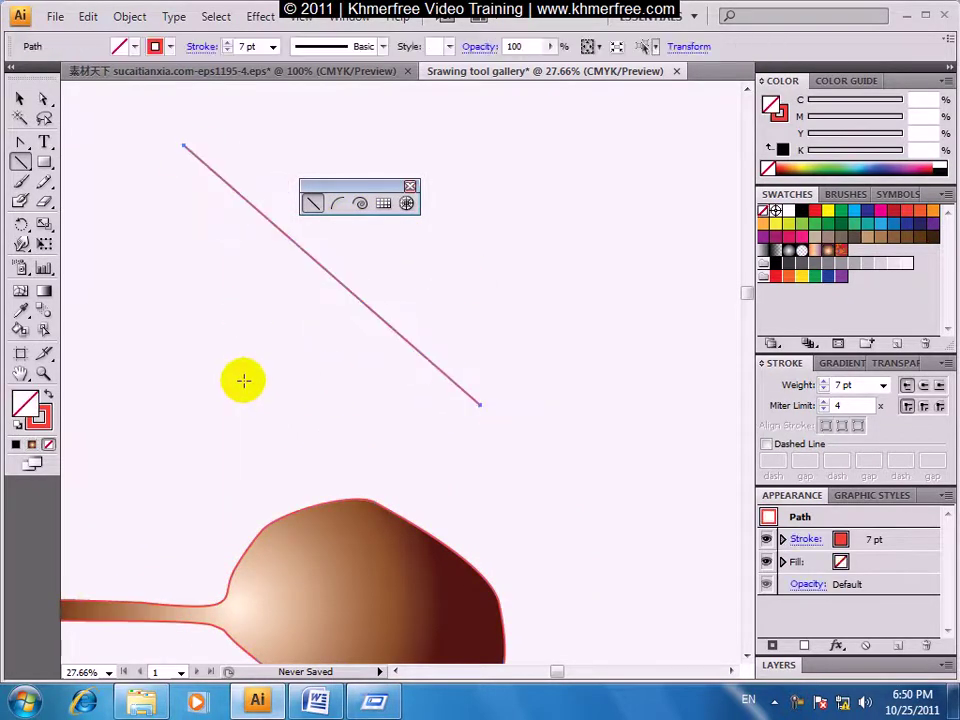
# Delete the spoon shape and recentre the view on the red line.
pyautogui.moveTo(300, 428); pyautogui.dragTo(320, 376)
pyautogui.click(21, 102)
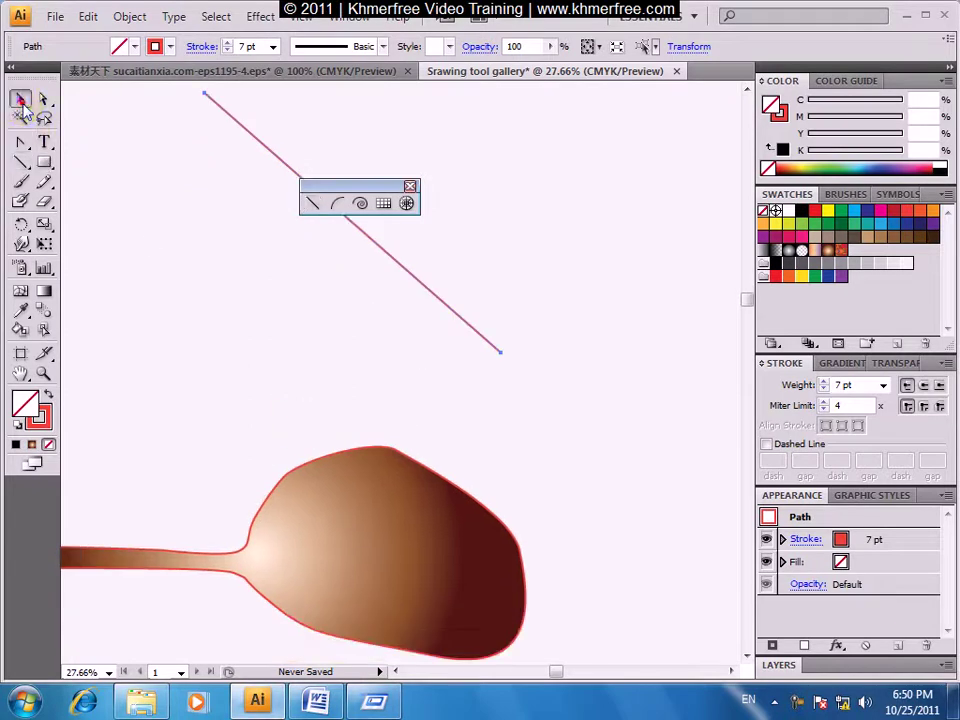
pyautogui.click(392, 511)
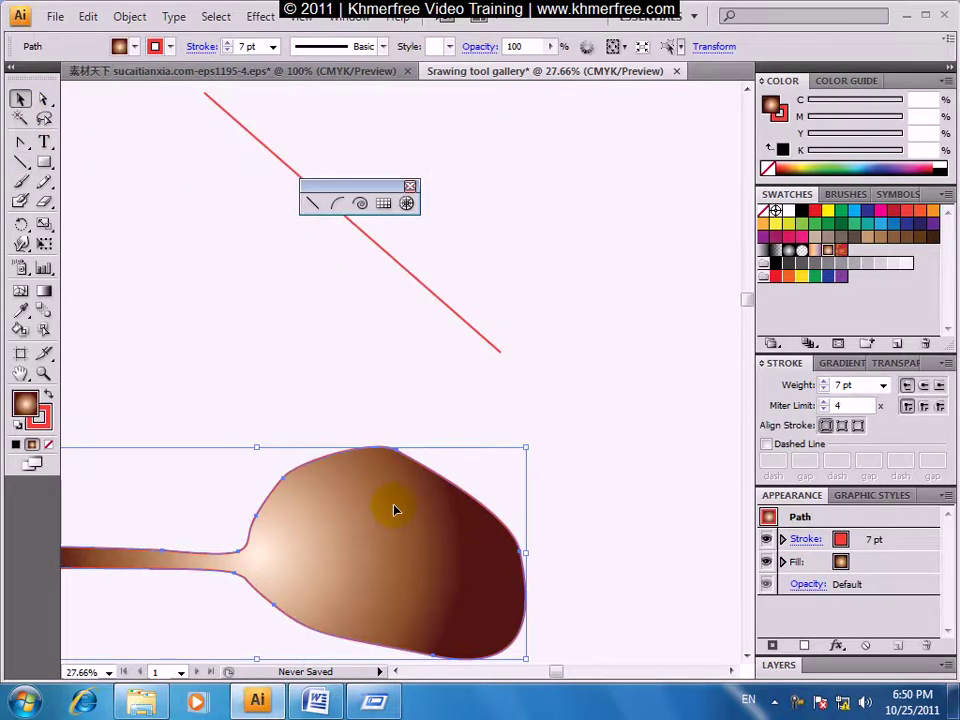
pyautogui.press('Delete')
pyautogui.moveTo(362, 326); pyautogui.dragTo(337, 475)
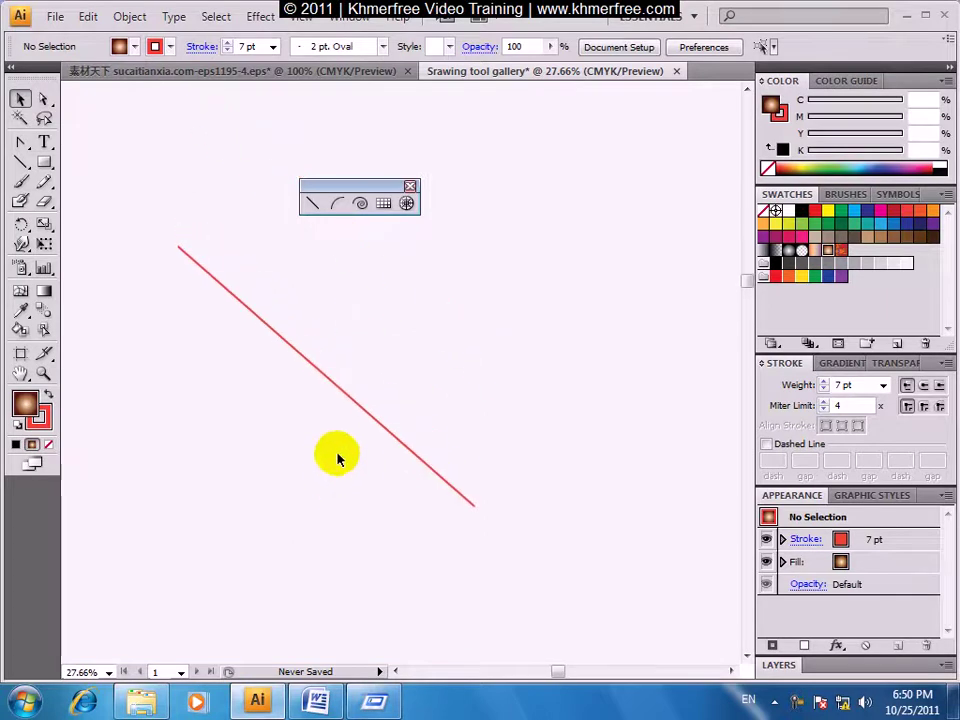
# Draw six short vein lines angling upward from the red diagonal.
pyautogui.click(316, 204)
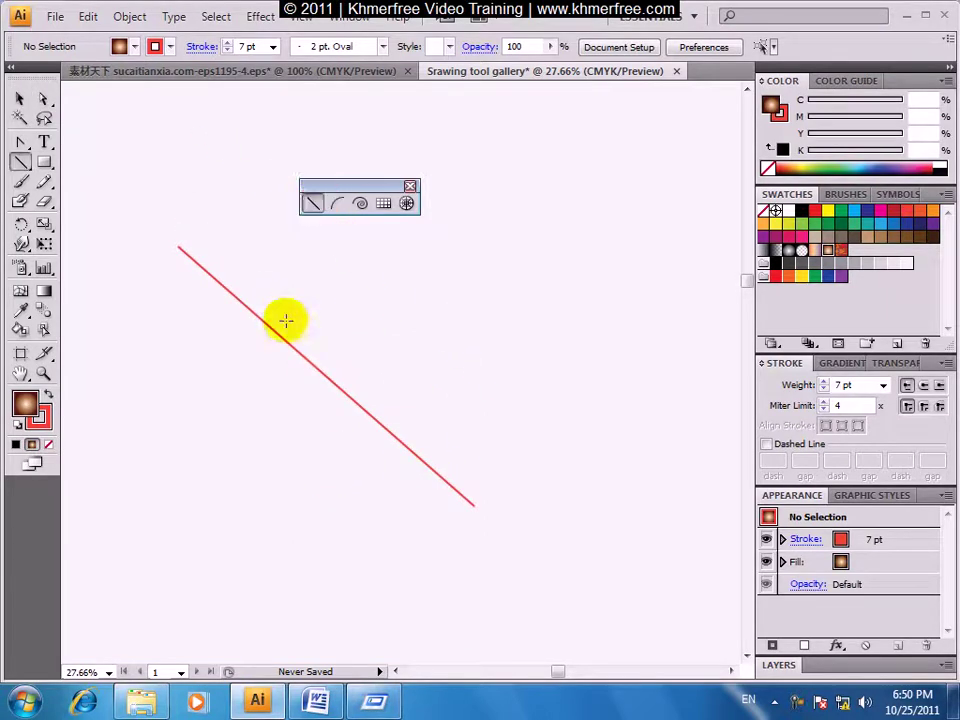
pyautogui.moveTo(262, 311); pyautogui.dragTo(233, 235)
pyautogui.moveTo(318, 354); pyautogui.dragTo(285, 238)
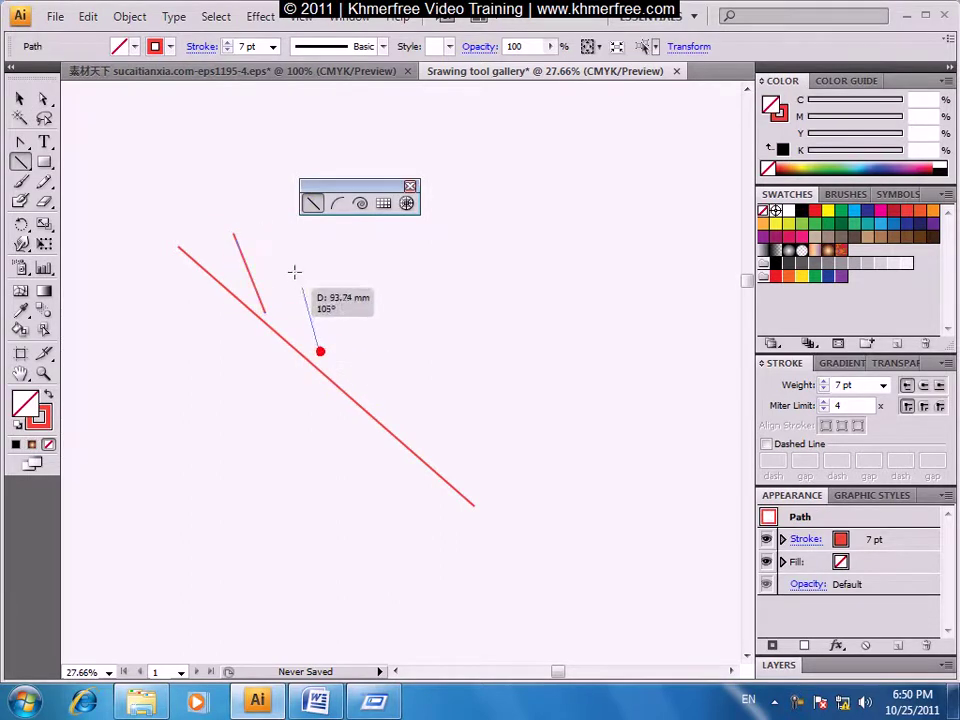
pyautogui.moveTo(360, 388); pyautogui.dragTo(327, 246)
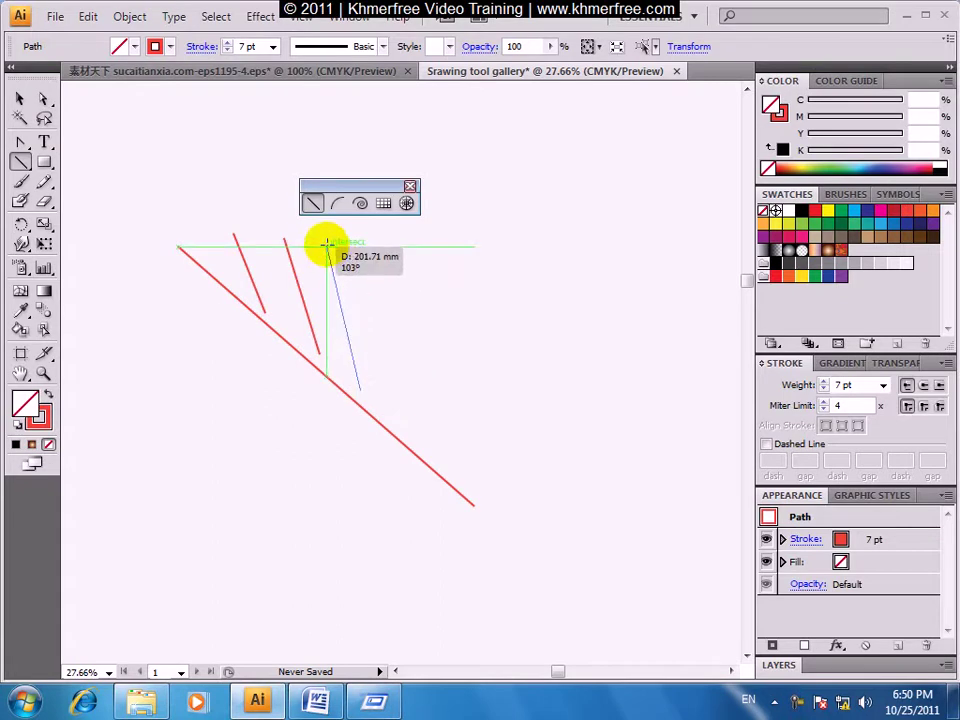
pyautogui.moveTo(406, 428); pyautogui.dragTo(378, 246)
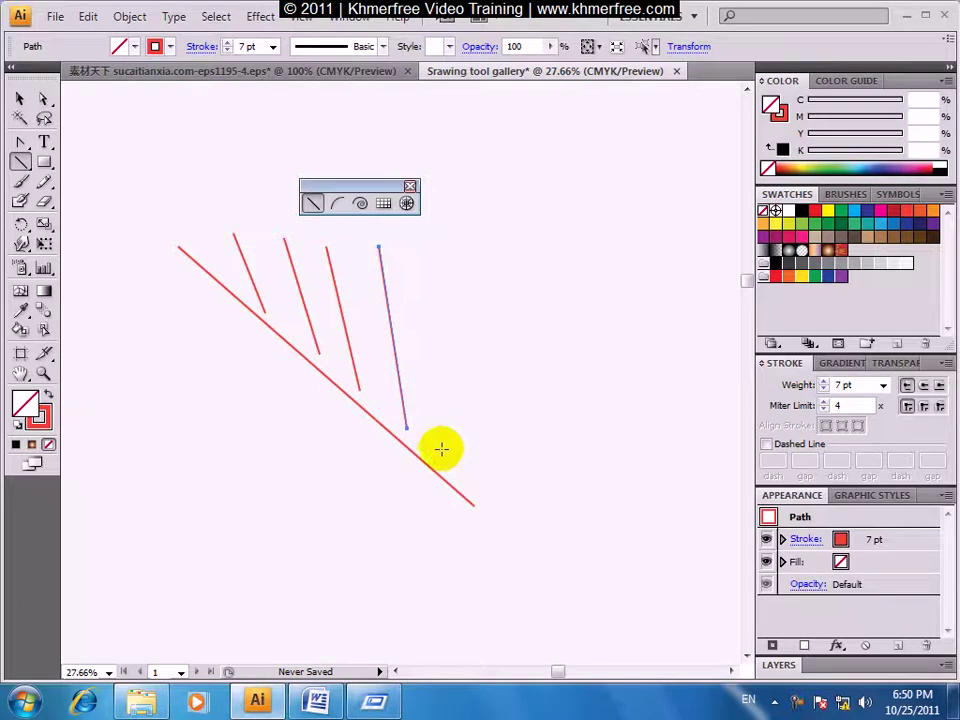
pyautogui.moveTo(442, 454); pyautogui.dragTo(420, 273)
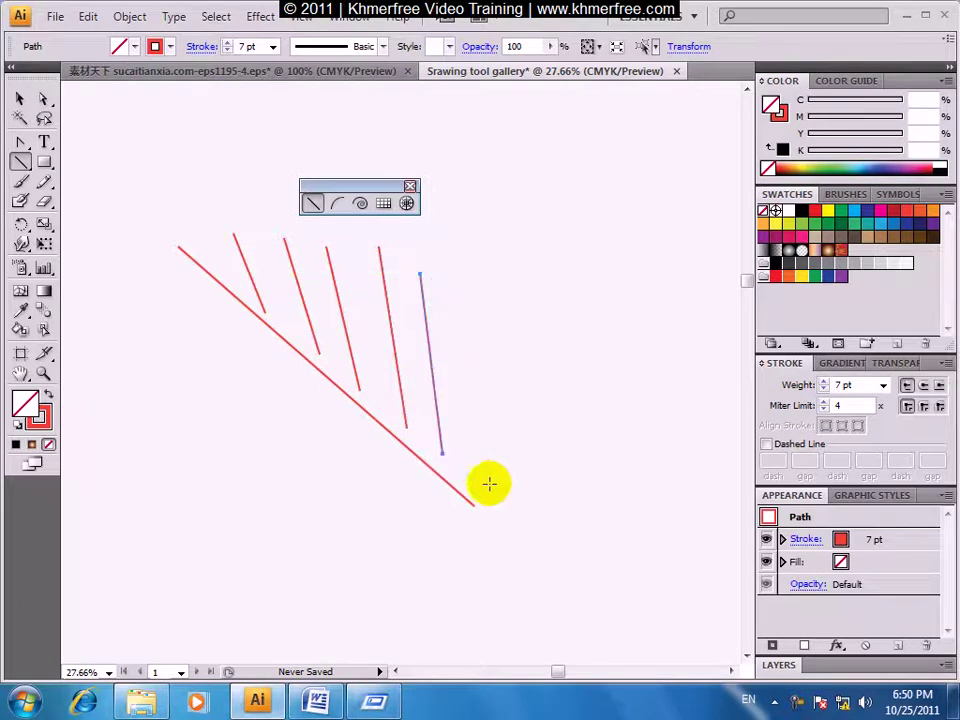
pyautogui.moveTo(497, 520); pyautogui.dragTo(461, 297)
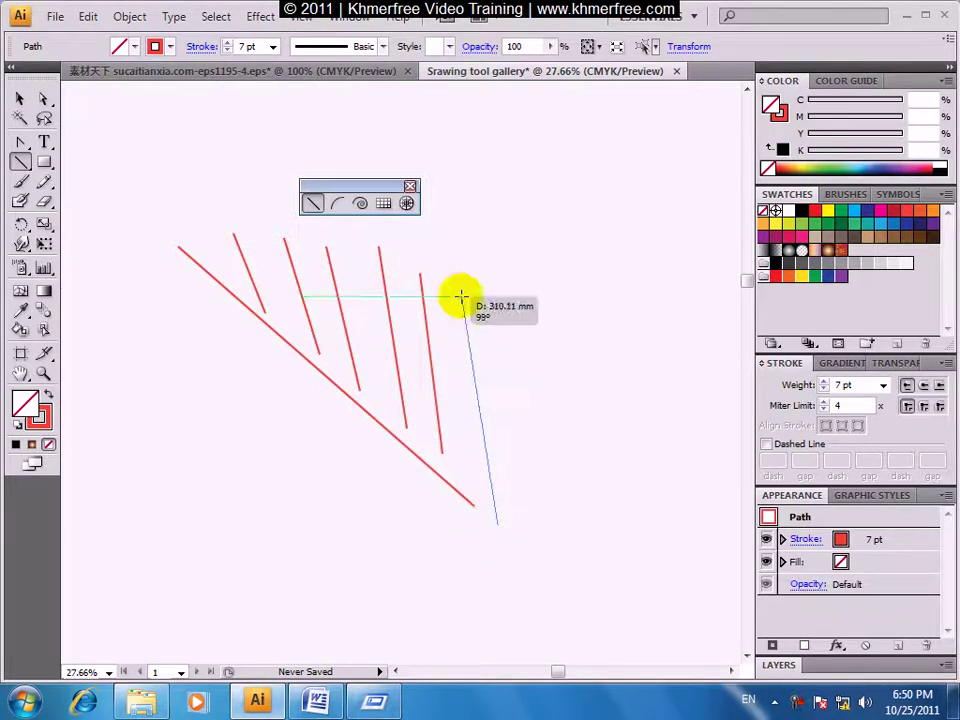
# Select the diagonal together with all six vein lines.
pyautogui.moveTo(296, 371); pyautogui.dragTo(233, 412)
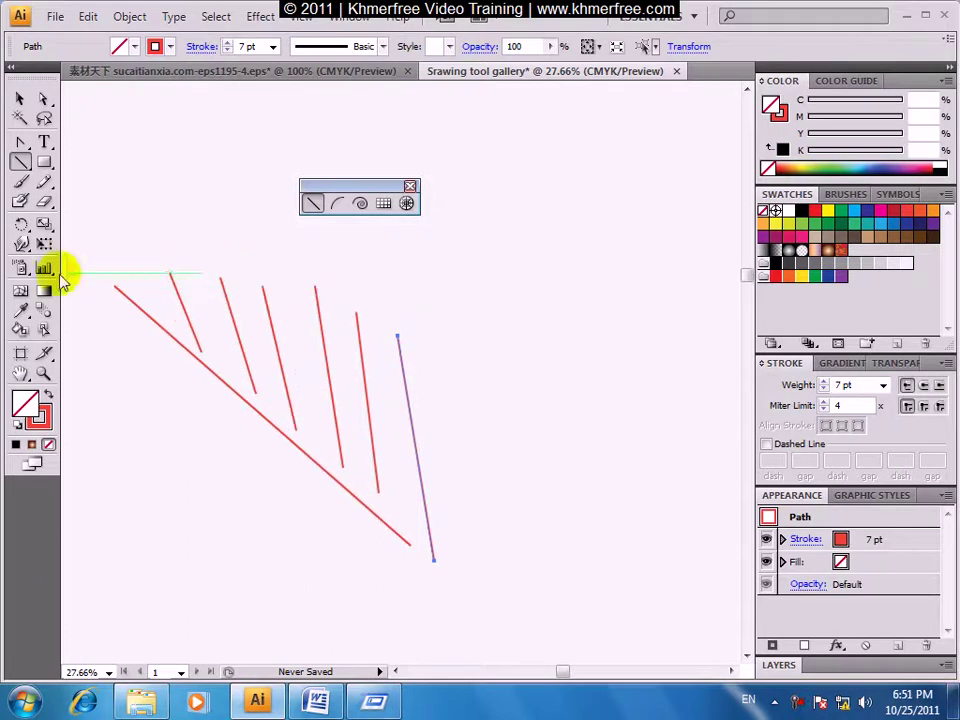
pyautogui.click(19, 98)
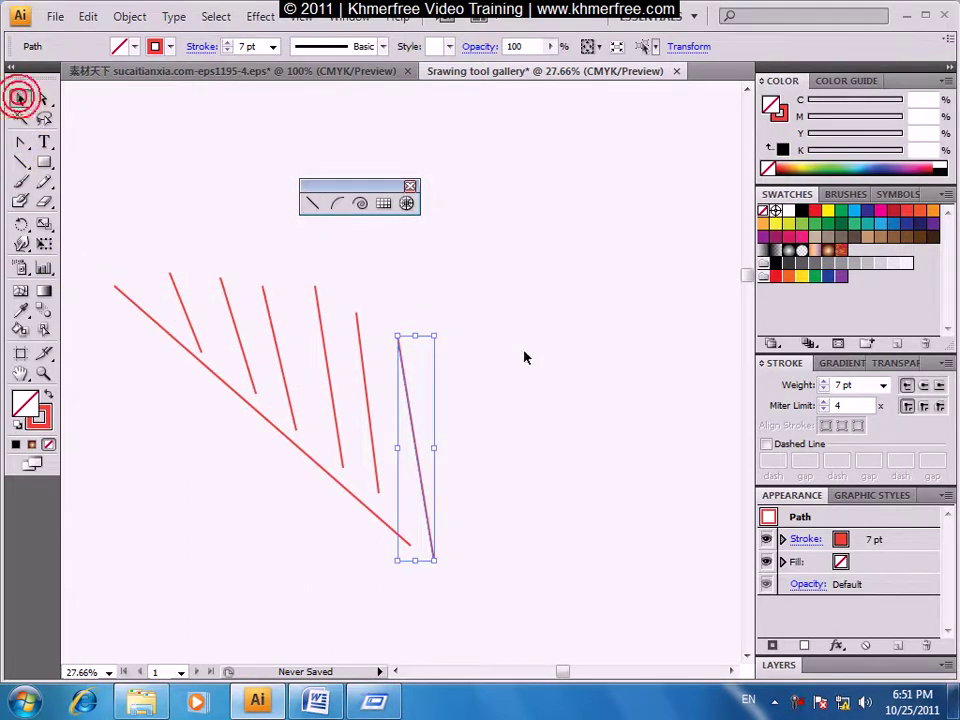
pyautogui.click(454, 318)
pyautogui.moveTo(454, 300); pyautogui.dragTo(168, 246)
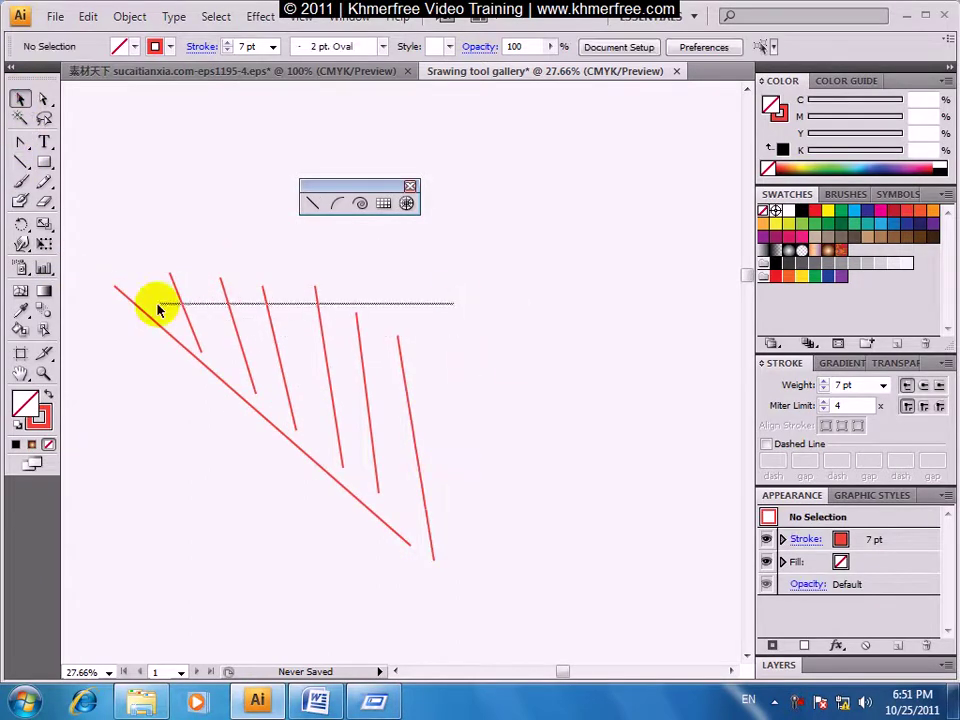
pyautogui.click(160, 242)
pyautogui.moveTo(157, 251)
pyautogui.mouseDown()
pyautogui.moveTo(335, 322)
pyautogui.moveTo(473, 333)
pyautogui.mouseUp()
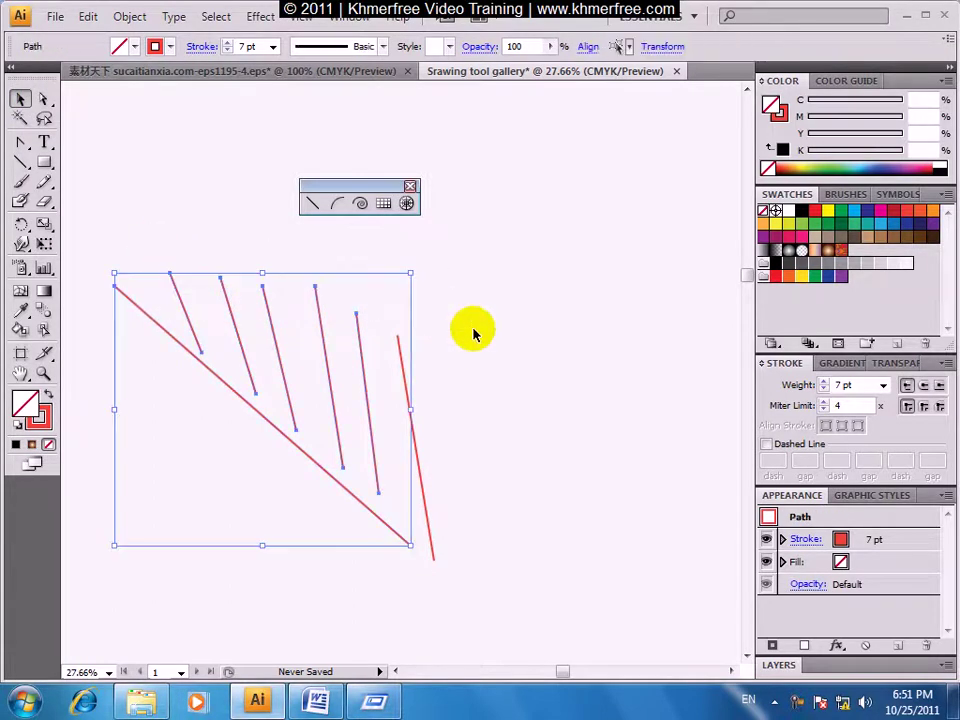
pyautogui.keyDown('shift'); pyautogui.click(416, 445); pyautogui.keyUp('shift')
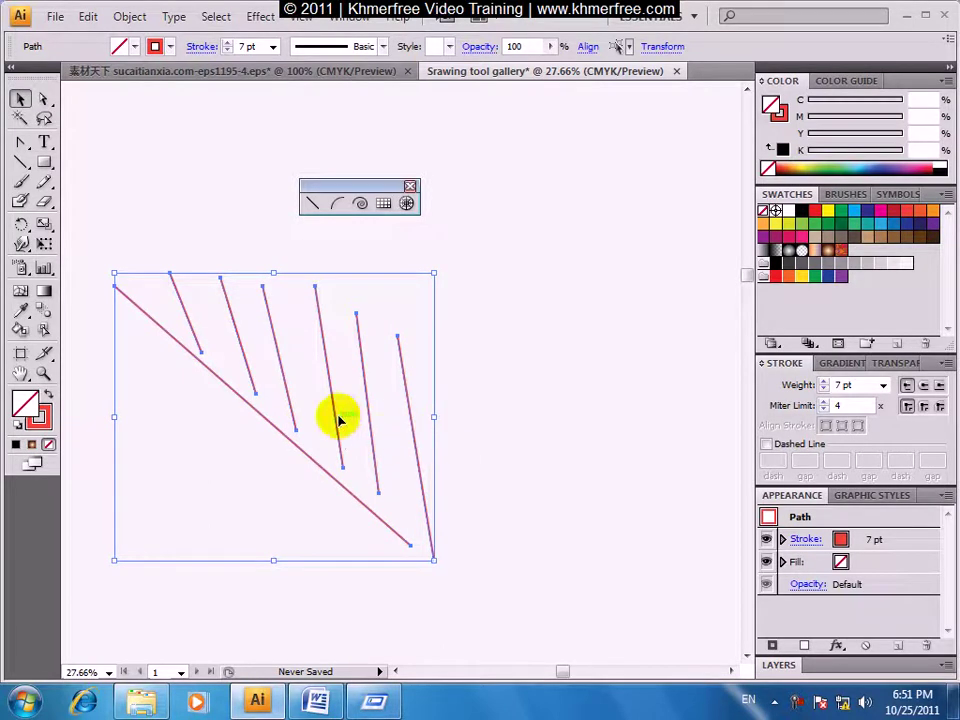
# Move the leaf-vein line group to a new spot on the page.
pyautogui.rightClick(367, 397)
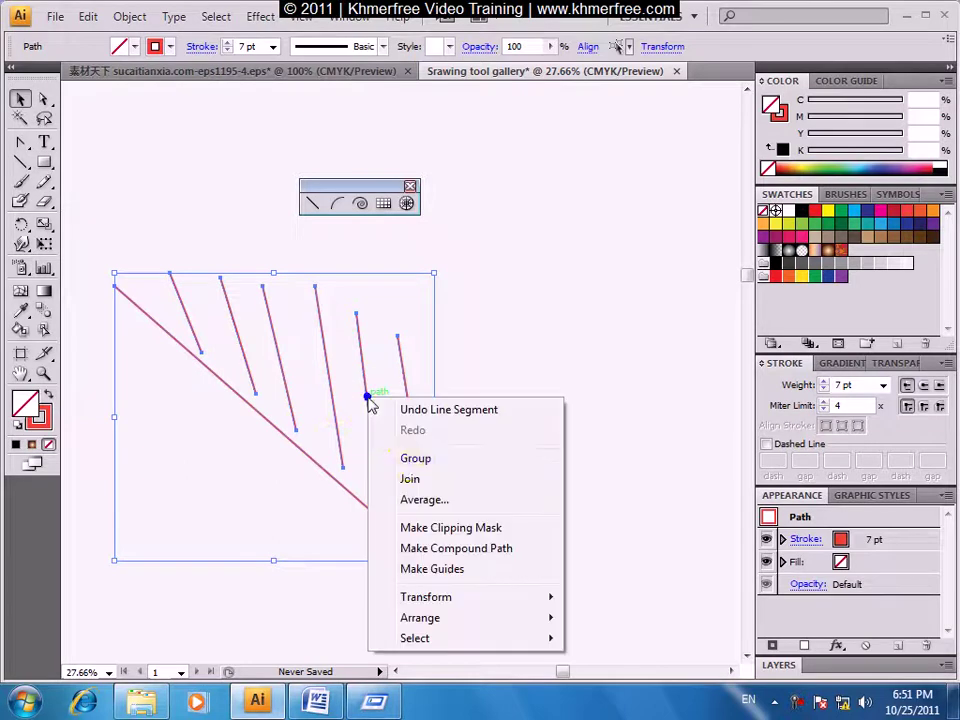
pyautogui.click(483, 348)
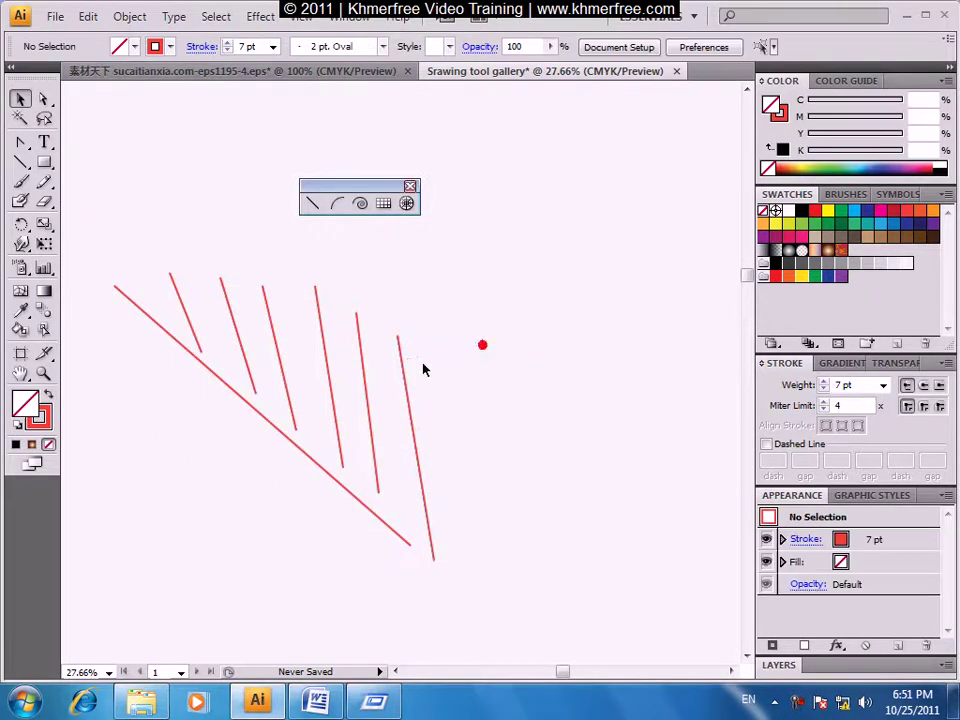
pyautogui.click(405, 370)
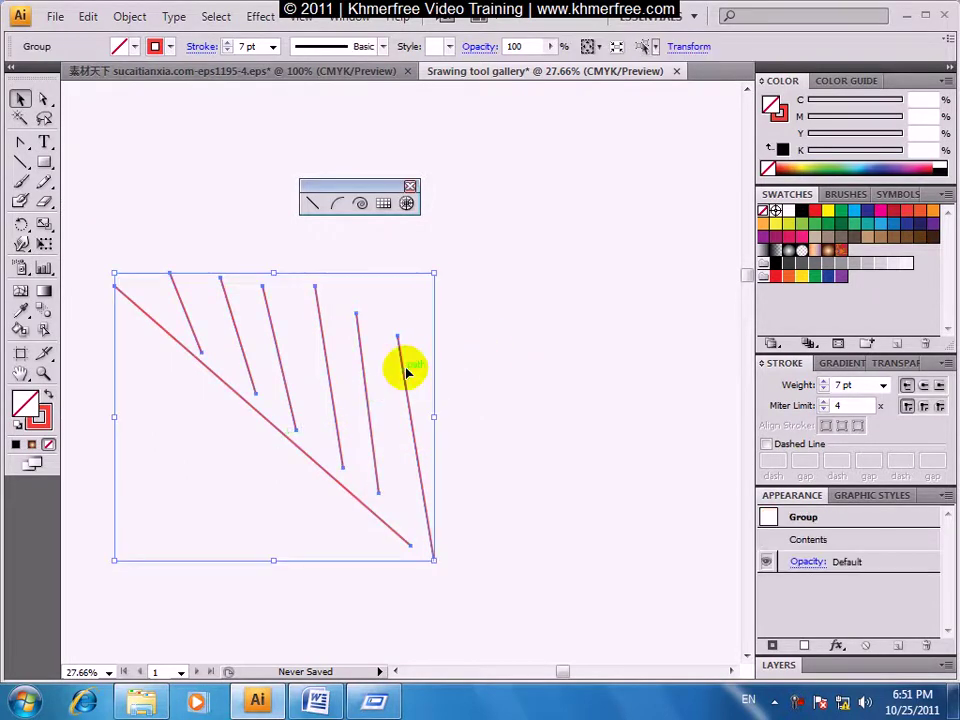
pyautogui.moveTo(405, 370)
pyautogui.mouseDown()
pyautogui.moveTo(483, 312)
pyautogui.moveTo(388, 395)
pyautogui.mouseUp()
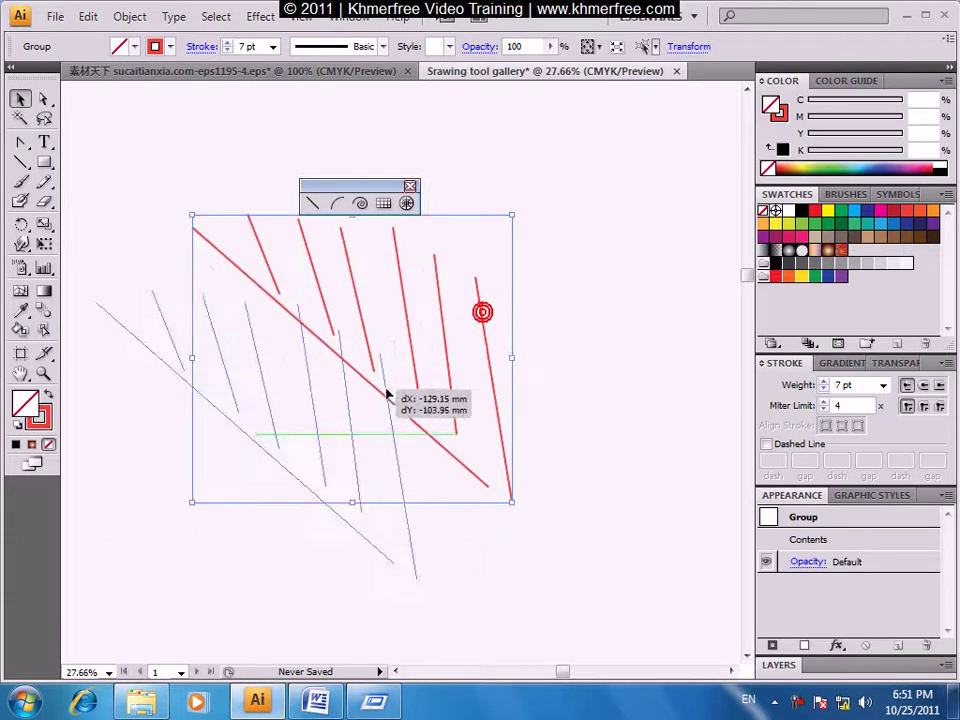
pyautogui.click(535, 326)
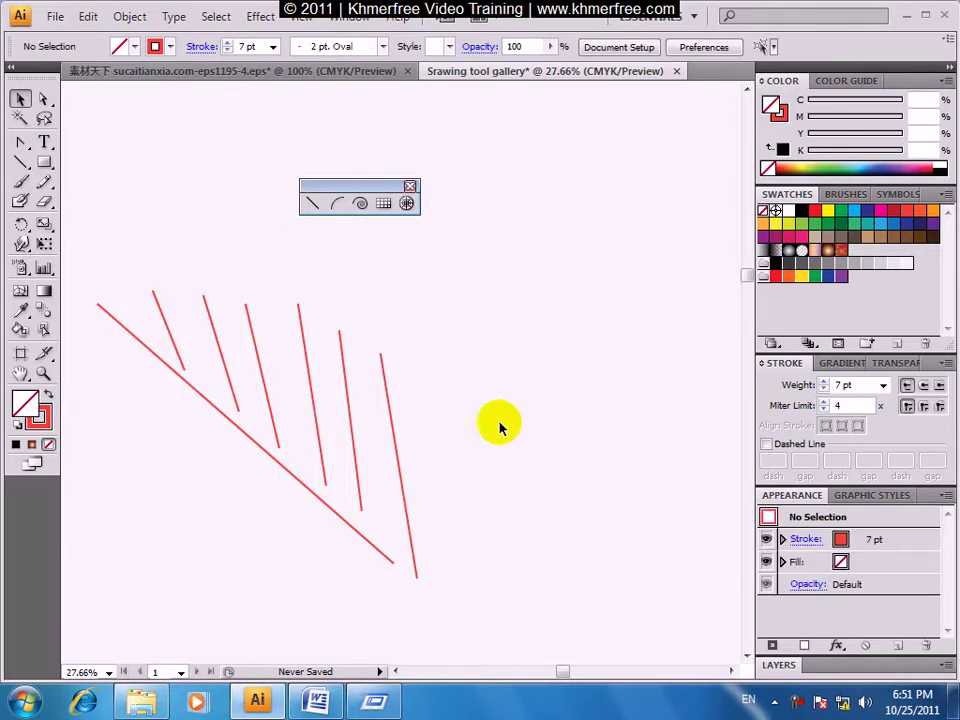
# Ungroup the lines and marquee-select only the short veins, excluding the midrib.
pyautogui.click(319, 507)
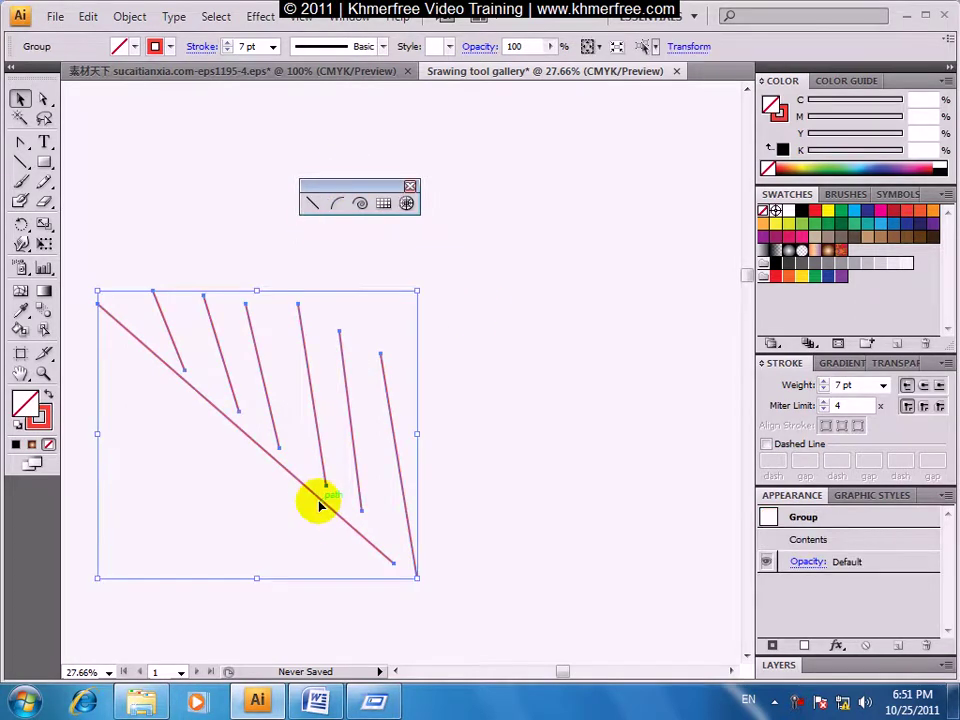
pyautogui.rightClick(319, 505)
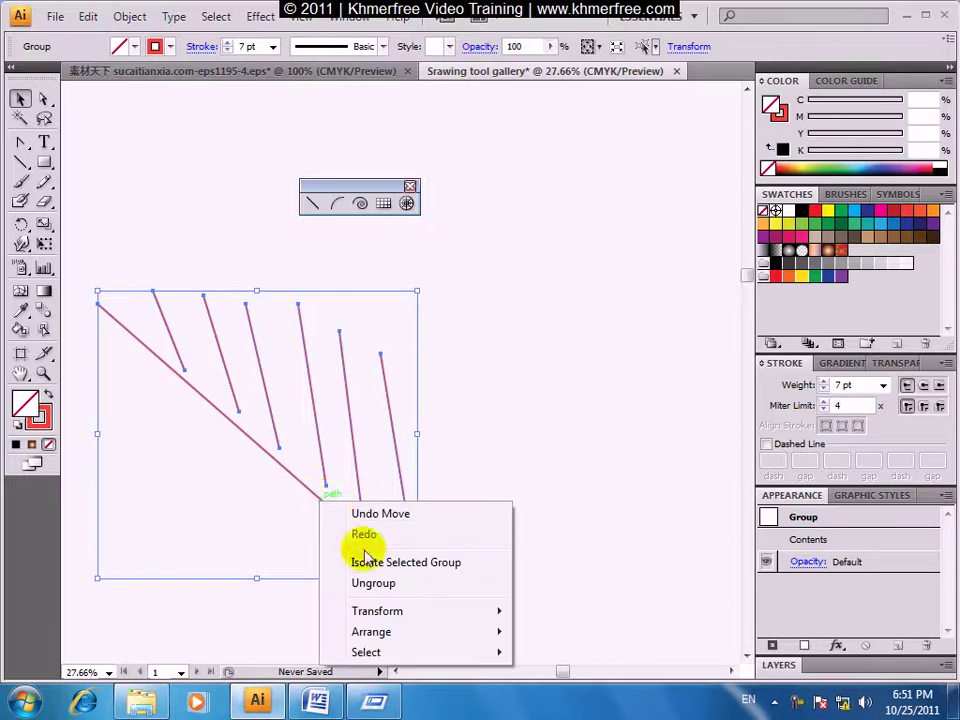
pyautogui.click(378, 583)
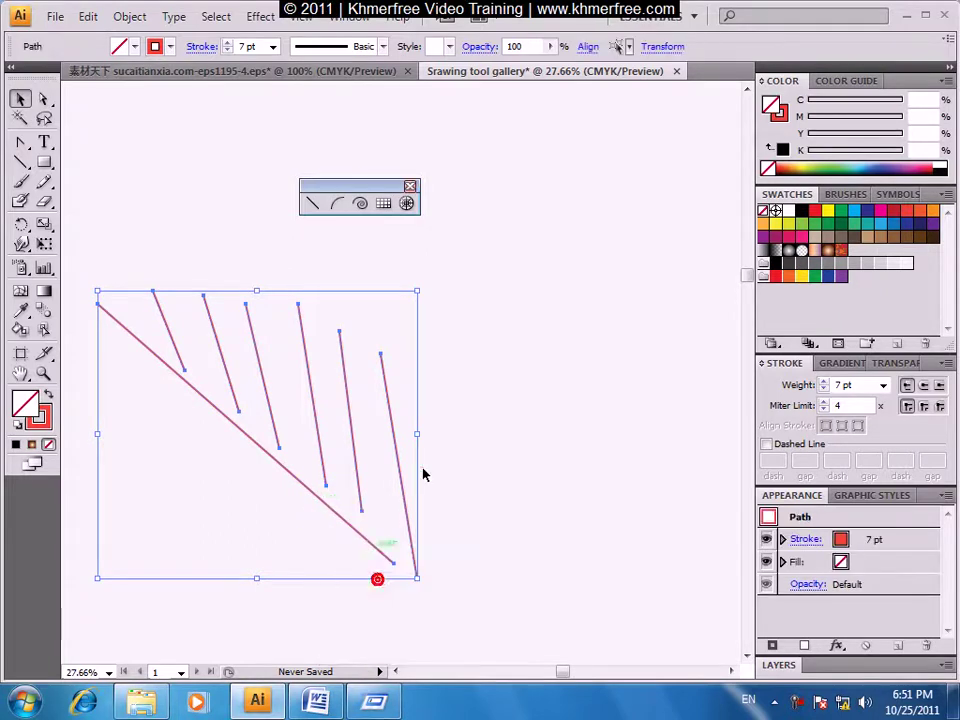
pyautogui.click(425, 458)
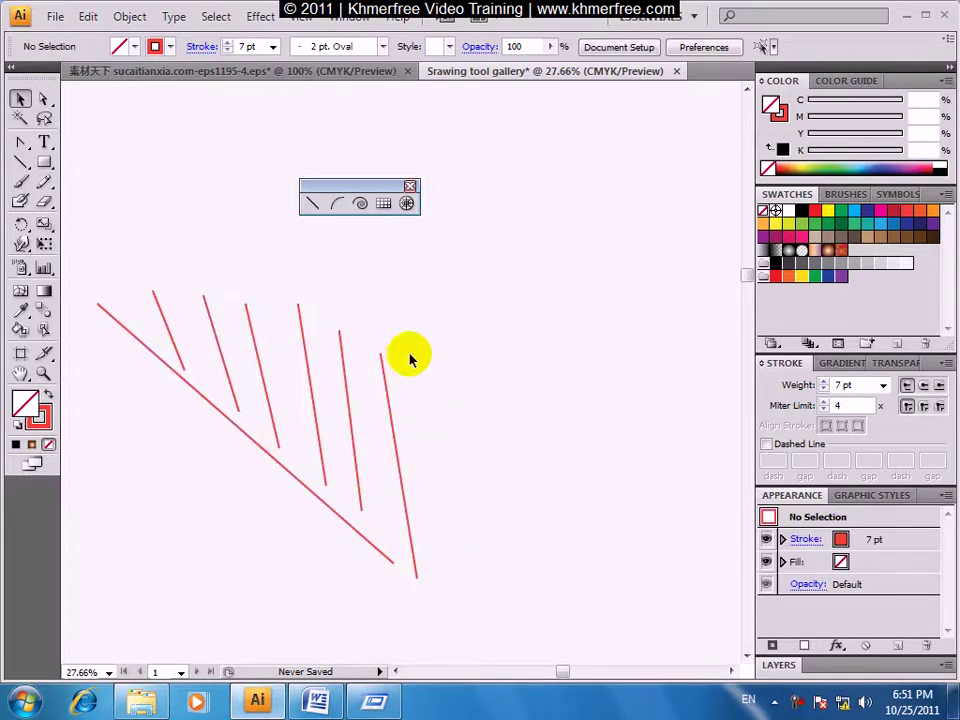
pyautogui.moveTo(466, 282)
pyautogui.mouseDown()
pyautogui.moveTo(173, 338)
pyautogui.moveTo(163, 352)
pyautogui.moveTo(171, 360)
pyautogui.mouseUp()
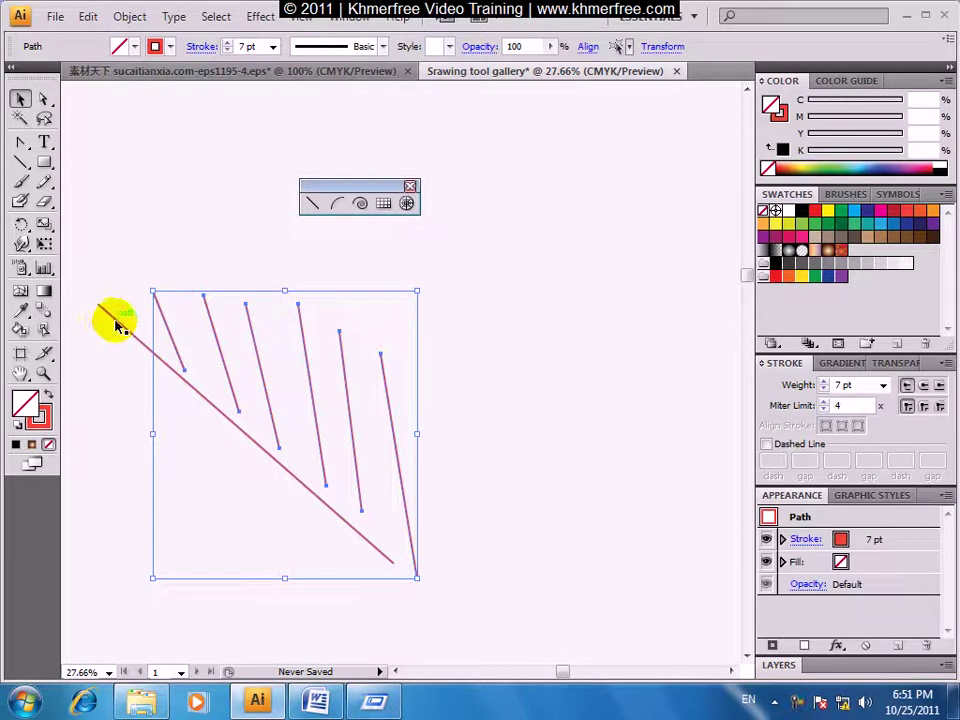
# Group the short red vein lines and move the group up and right.
pyautogui.rightClick(255, 355)
pyautogui.click(305, 412)
pyautogui.moveTo(474, 347)
pyautogui.mouseDown()
pyautogui.moveTo(401, 386)
pyautogui.moveTo(392, 356)
pyautogui.moveTo(452, 297)
pyautogui.mouseUp()
pyautogui.moveTo(411, 332); pyautogui.dragTo(341, 371)
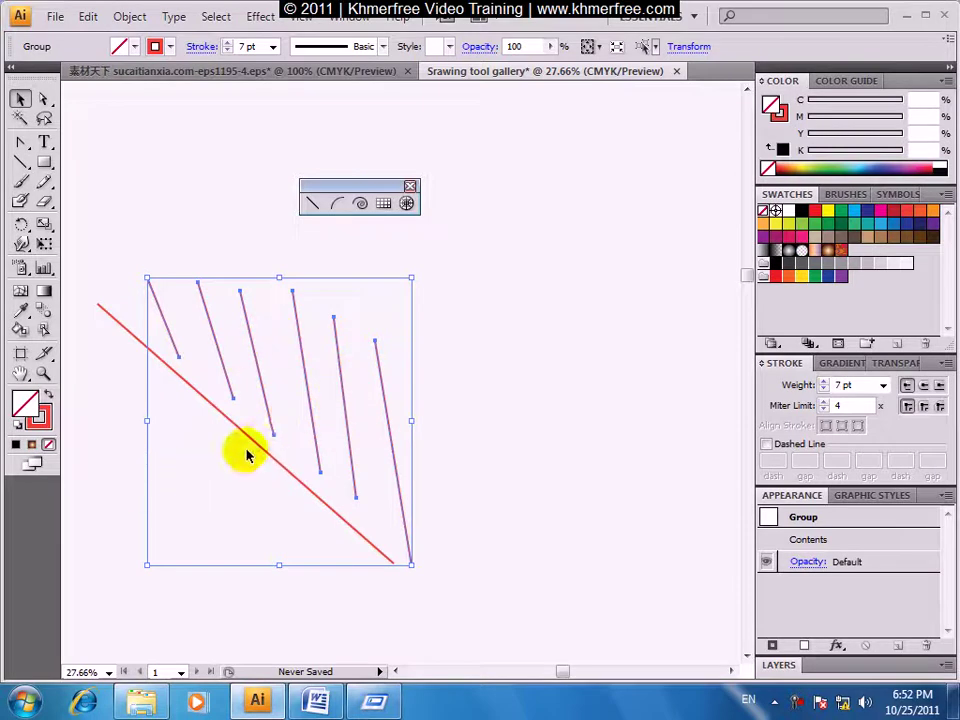
# Add a Vertical 90° reflected copy of the vein group over the originals.
pyautogui.rightClick(381, 373)
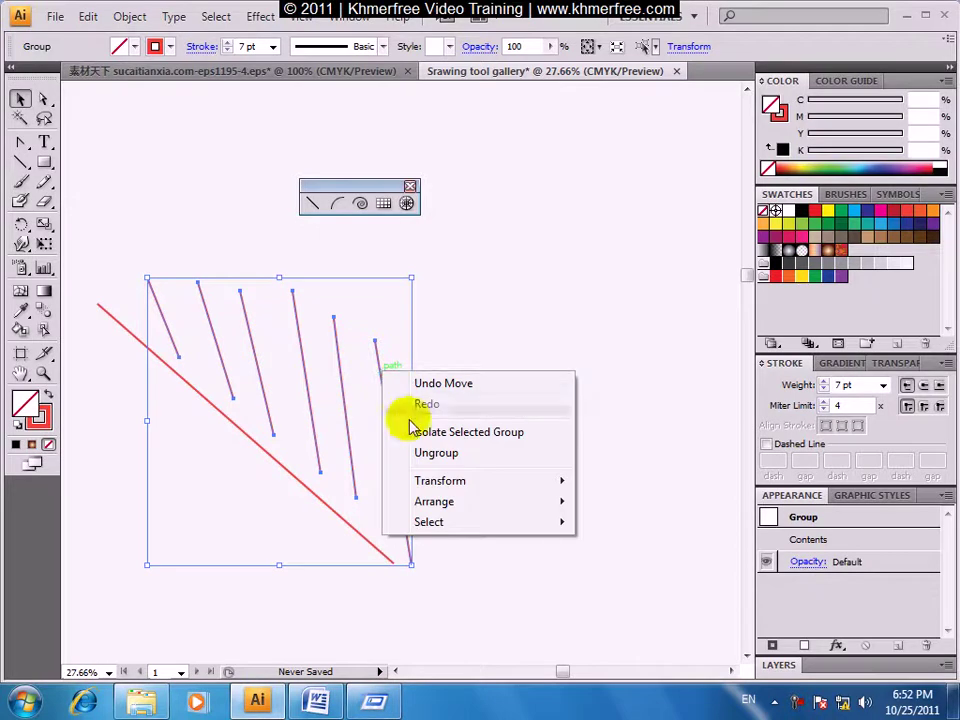
pyautogui.moveTo(440, 481)
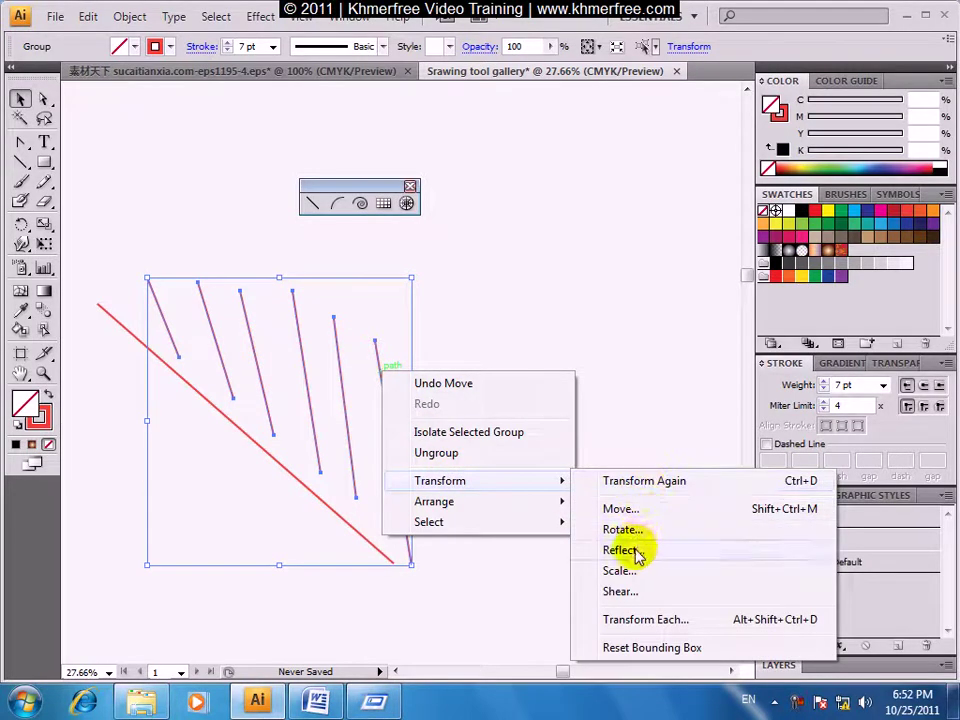
pyautogui.click(622, 550)
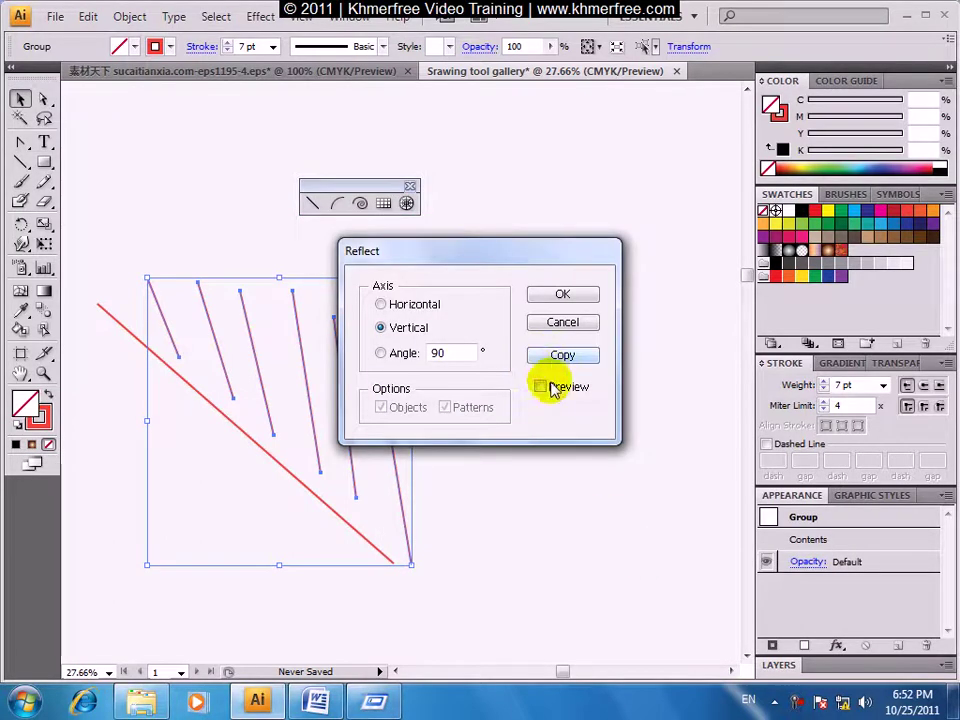
pyautogui.click(552, 388)
pyautogui.click(558, 357)
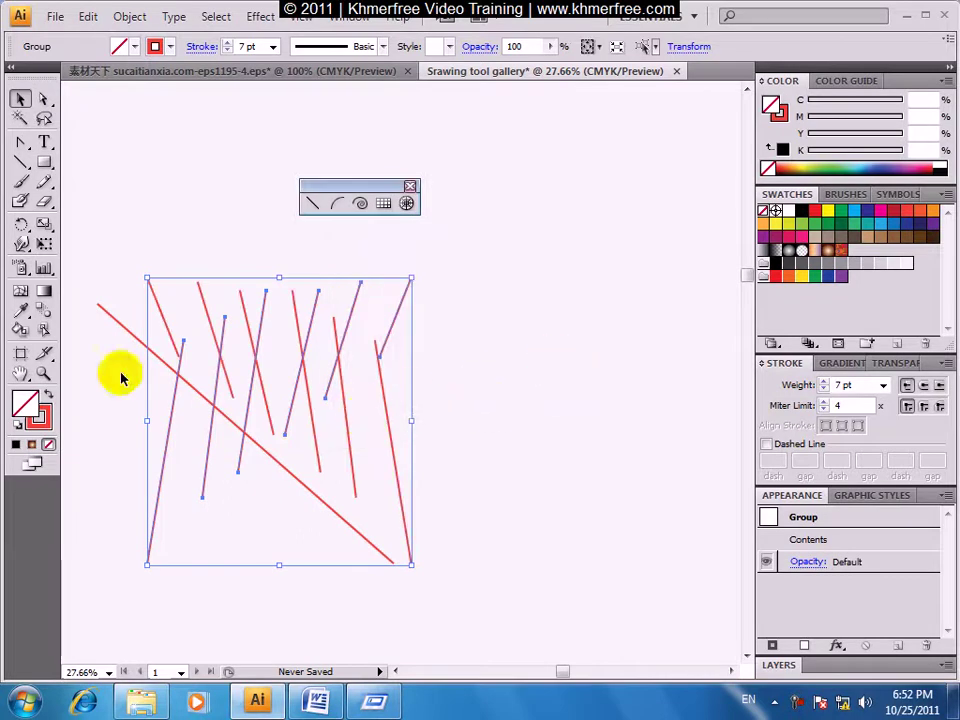
# Rotate and skew the mirrored vein copy with Free Transform toward the midrib.
pyautogui.click(44, 244)
pyautogui.moveTo(477, 573)
pyautogui.mouseDown()
pyautogui.moveTo(487, 500)
pyautogui.moveTo(413, 302)
pyautogui.mouseUp()
pyautogui.moveTo(522, 355); pyautogui.dragTo(488, 288)
pyautogui.moveTo(312, 470); pyautogui.dragTo(258, 518)
pyautogui.moveTo(555, 508); pyautogui.dragTo(568, 531)
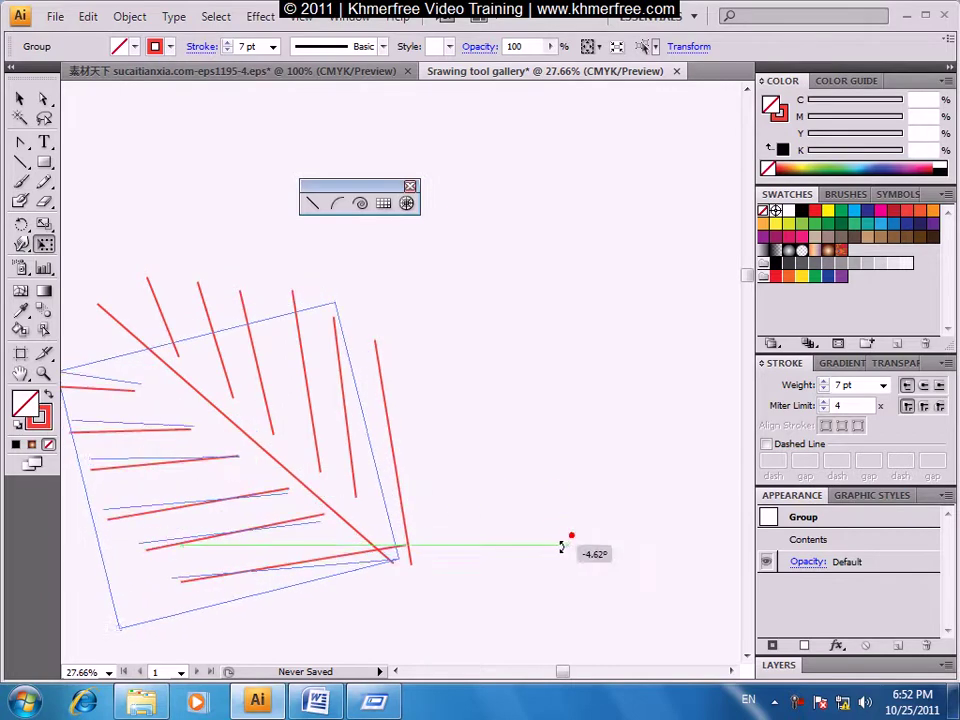
pyautogui.moveTo(429, 529)
pyautogui.mouseDown()
pyautogui.moveTo(282, 541)
pyautogui.moveTo(267, 561)
pyautogui.mouseUp()
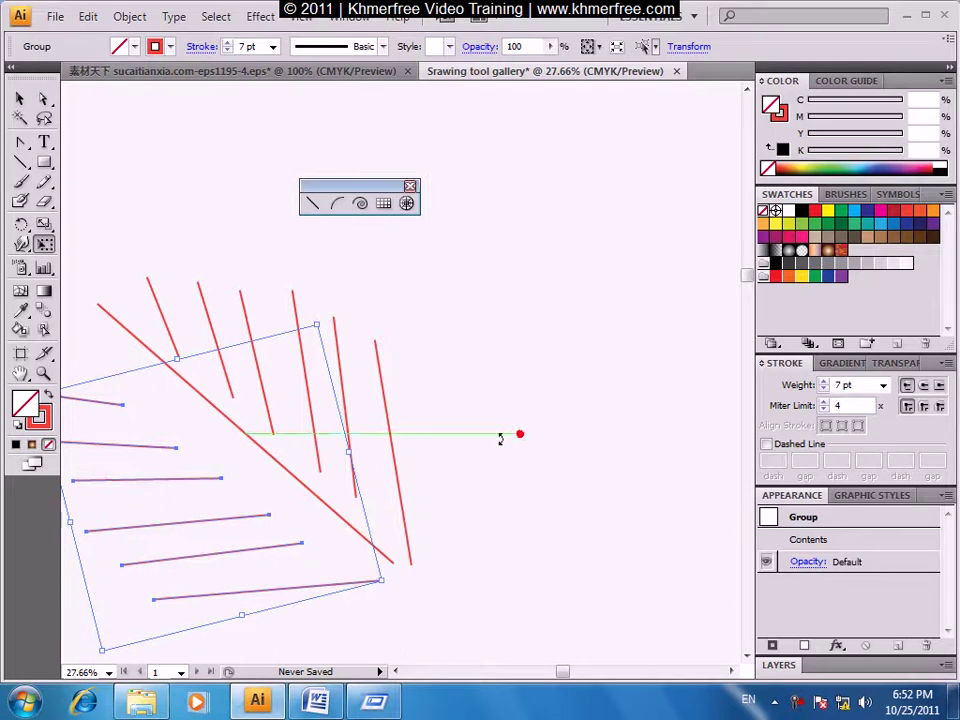
# Fine-tune the mirrored veins' angle and position so they sit along the midrib.
pyautogui.moveTo(317, 467); pyautogui.dragTo(509, 425)
pyautogui.moveTo(613, 574); pyautogui.dragTo(595, 585)
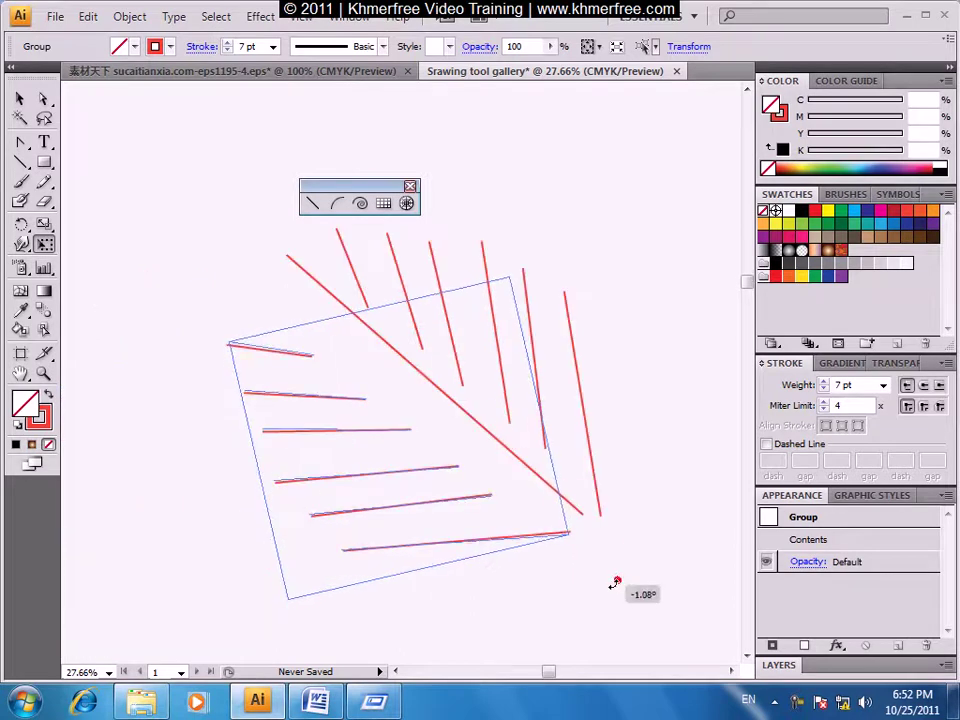
pyautogui.moveTo(600, 574); pyautogui.dragTo(574, 600)
pyautogui.moveTo(435, 510)
pyautogui.mouseDown()
pyautogui.moveTo(452, 502)
pyautogui.moveTo(510, 510)
pyautogui.mouseUp()
pyautogui.moveTo(596, 561); pyautogui.dragTo(590, 563)
pyautogui.moveTo(497, 510); pyautogui.dragTo(479, 500)
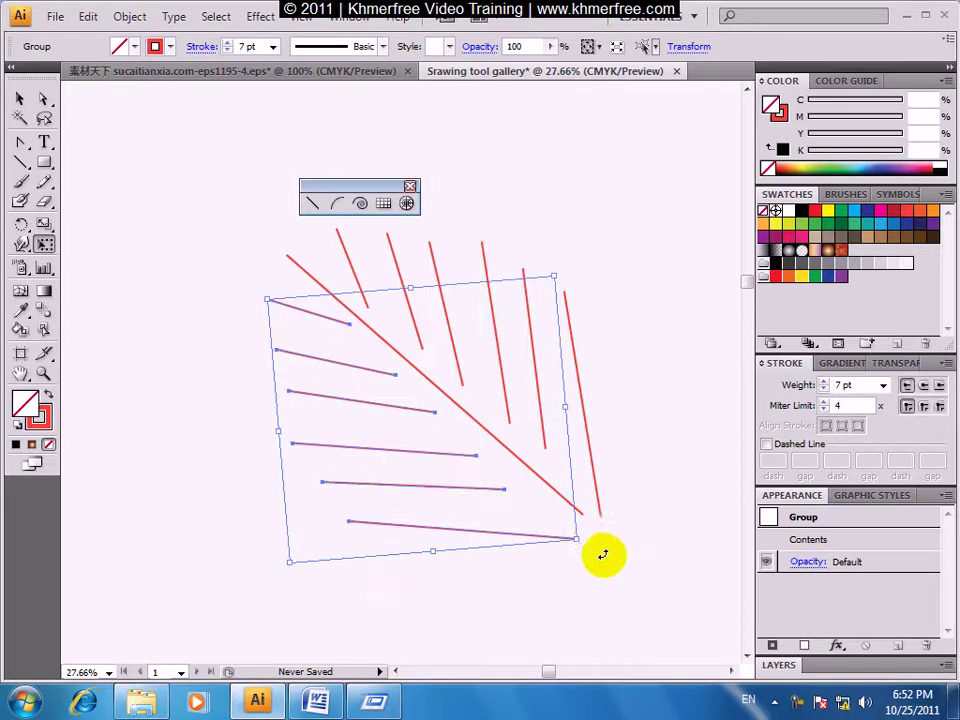
# Deselect the finished leaf and zoom out to see more of the page.
pyautogui.click(20, 97)
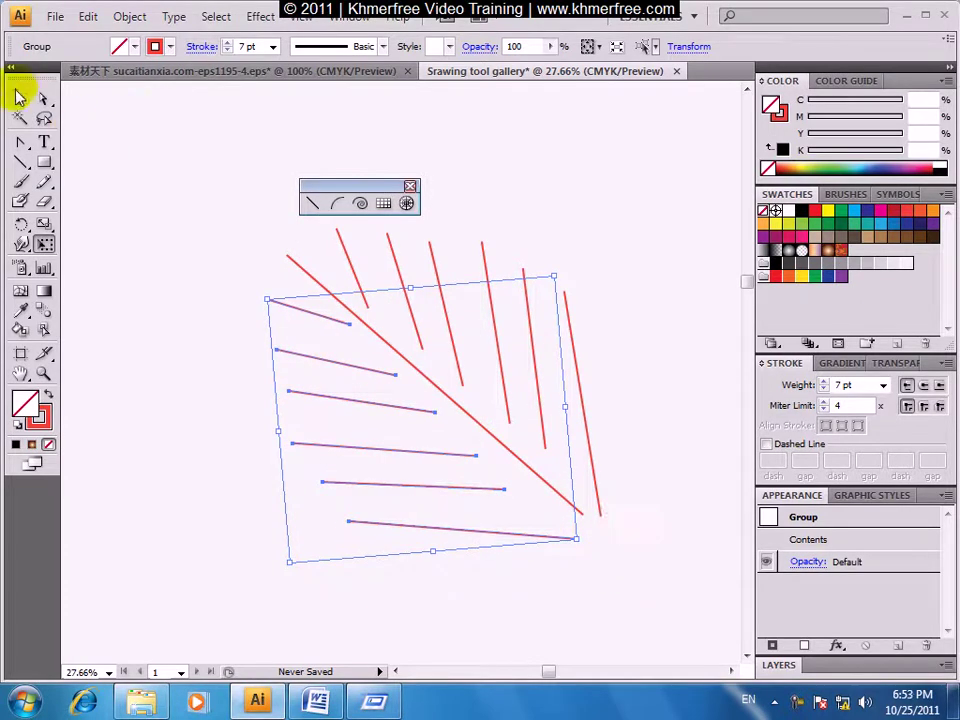
pyautogui.click(511, 254)
pyautogui.moveTo(600, 309); pyautogui.dragTo(433, 320)
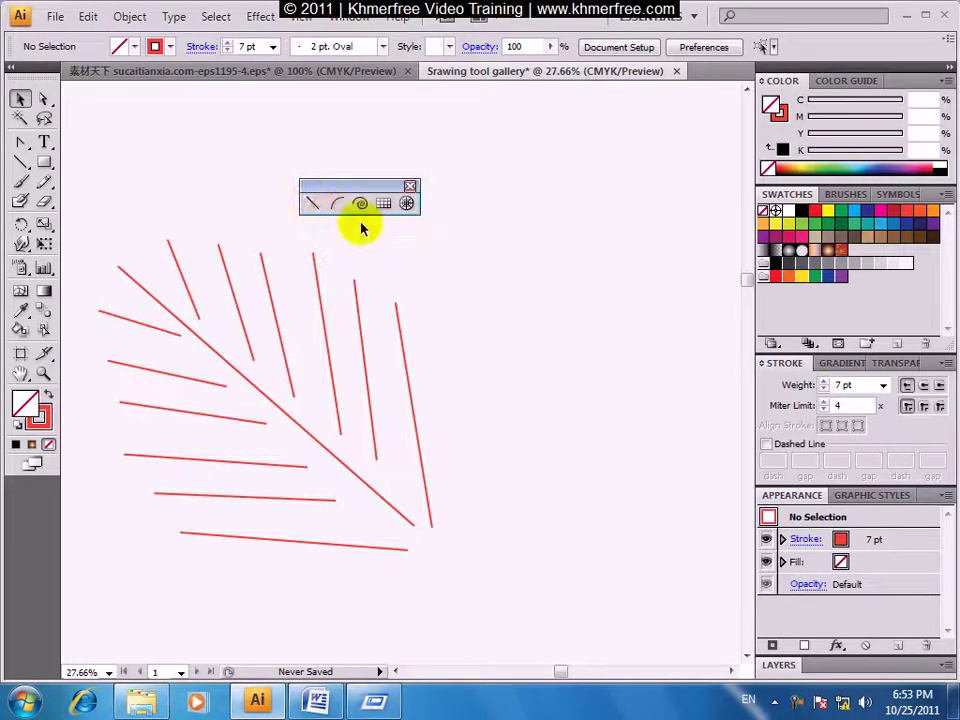
pyautogui.moveTo(538, 379); pyautogui.dragTo(447, 345)
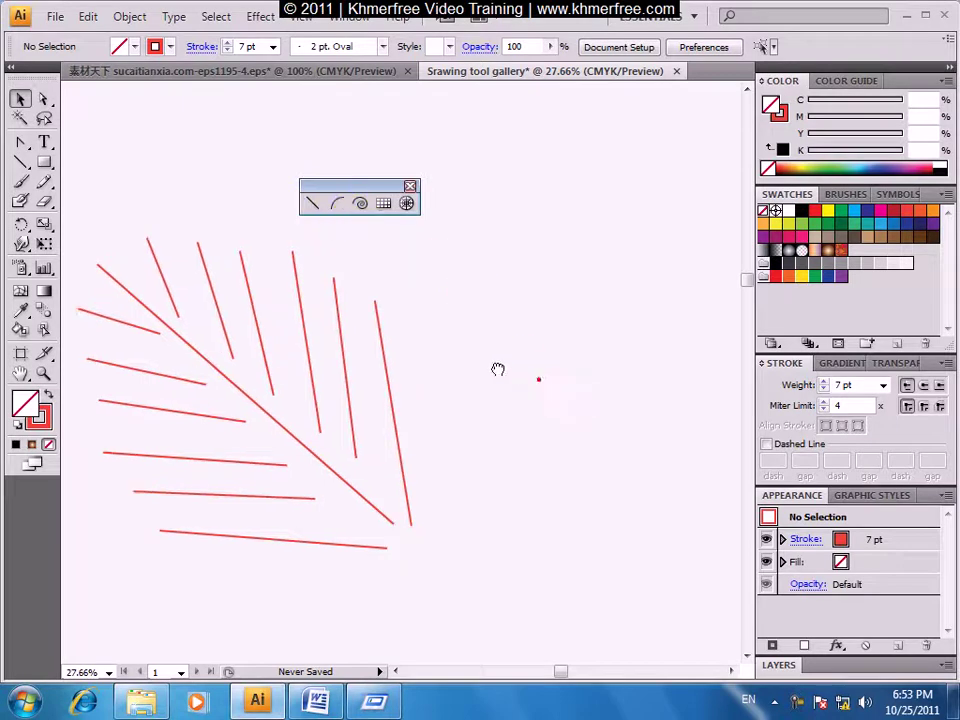
pyautogui.keyDown('ctrl'); pyautogui.keyDown('alt'); pyautogui.click(340, 386); pyautogui.keyUp('alt'); pyautogui.keyUp('ctrl')
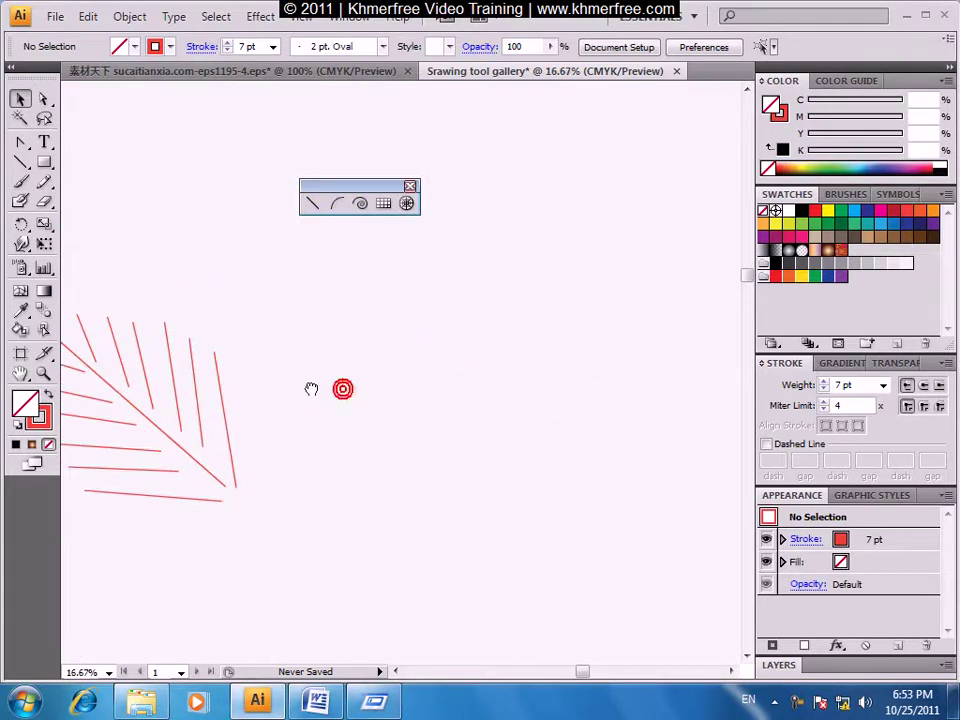
pyautogui.click(338, 205)
# Draw five arcs from a shared base, curving up and to the right.
pyautogui.moveTo(533, 516)
pyautogui.mouseDown()
pyautogui.moveTo(506, 519)
pyautogui.moveTo(614, 272)
pyautogui.mouseUp()
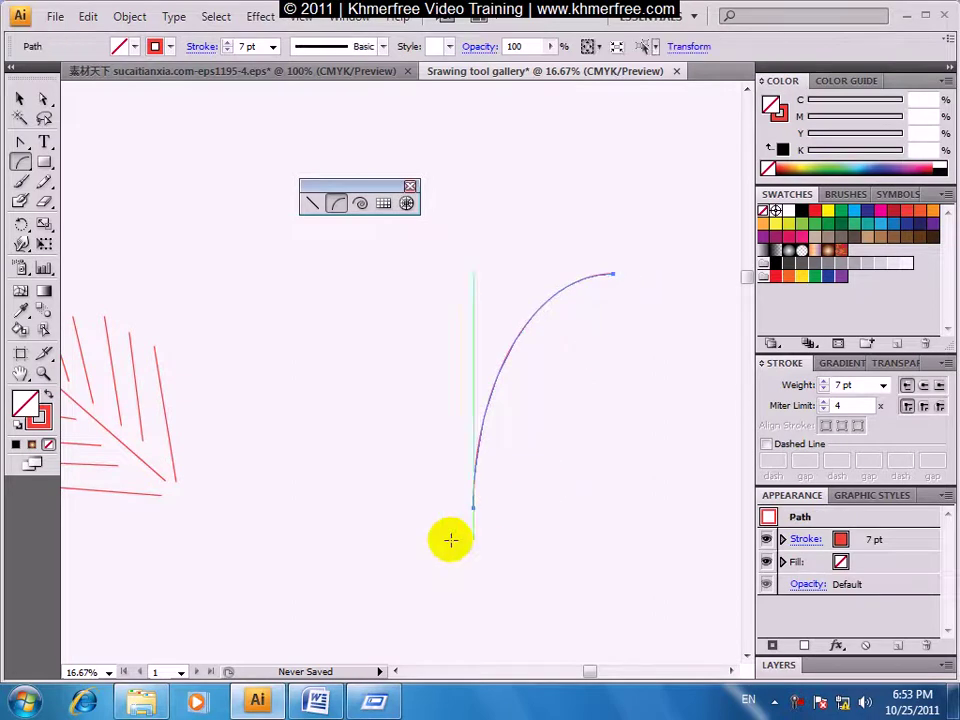
pyautogui.moveTo(462, 517); pyautogui.dragTo(578, 248)
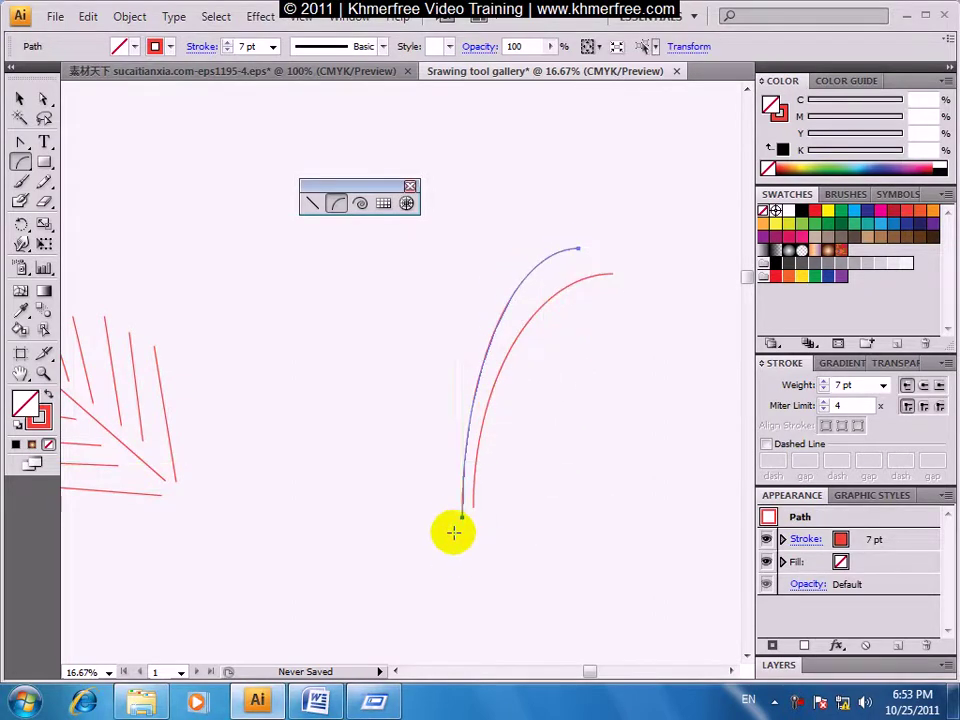
pyautogui.moveTo(456, 519); pyautogui.dragTo(537, 229)
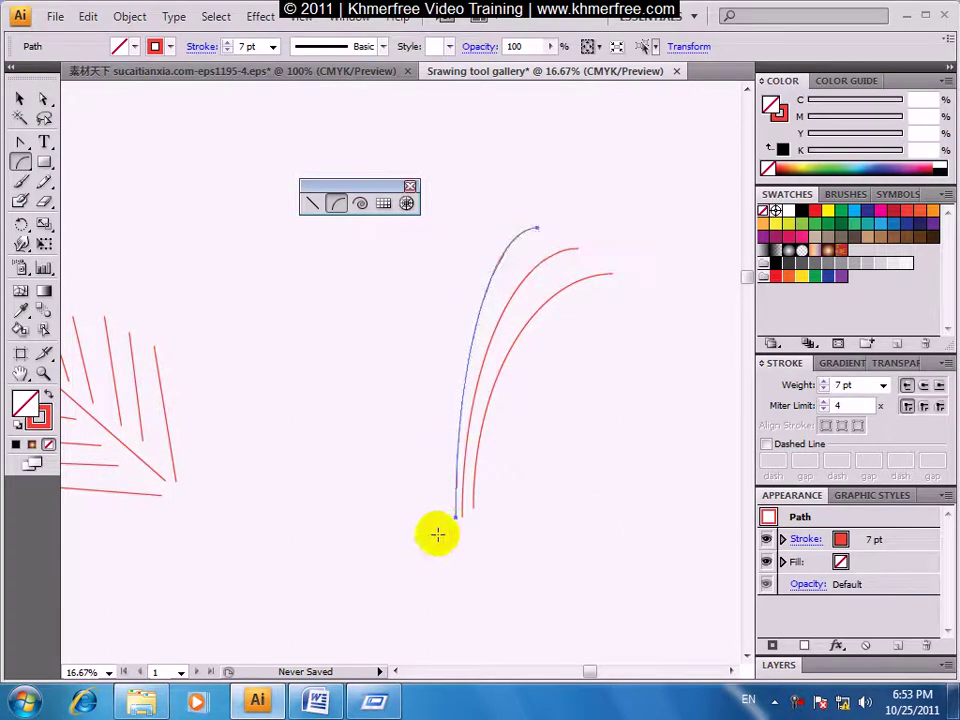
pyautogui.moveTo(445, 521); pyautogui.dragTo(500, 199)
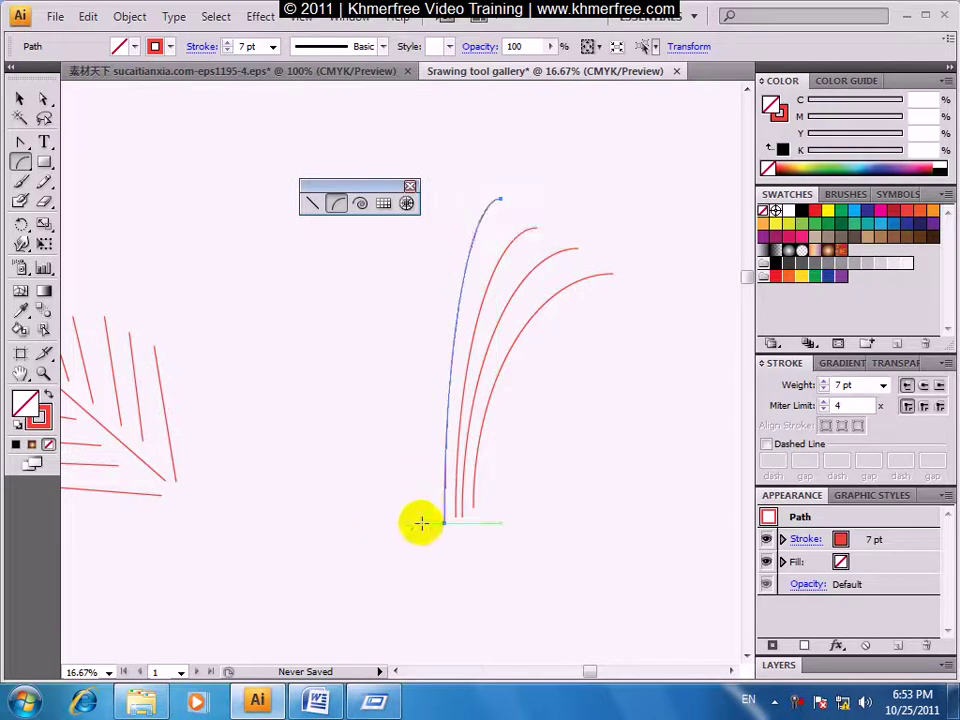
pyautogui.moveTo(424, 524); pyautogui.dragTo(480, 165)
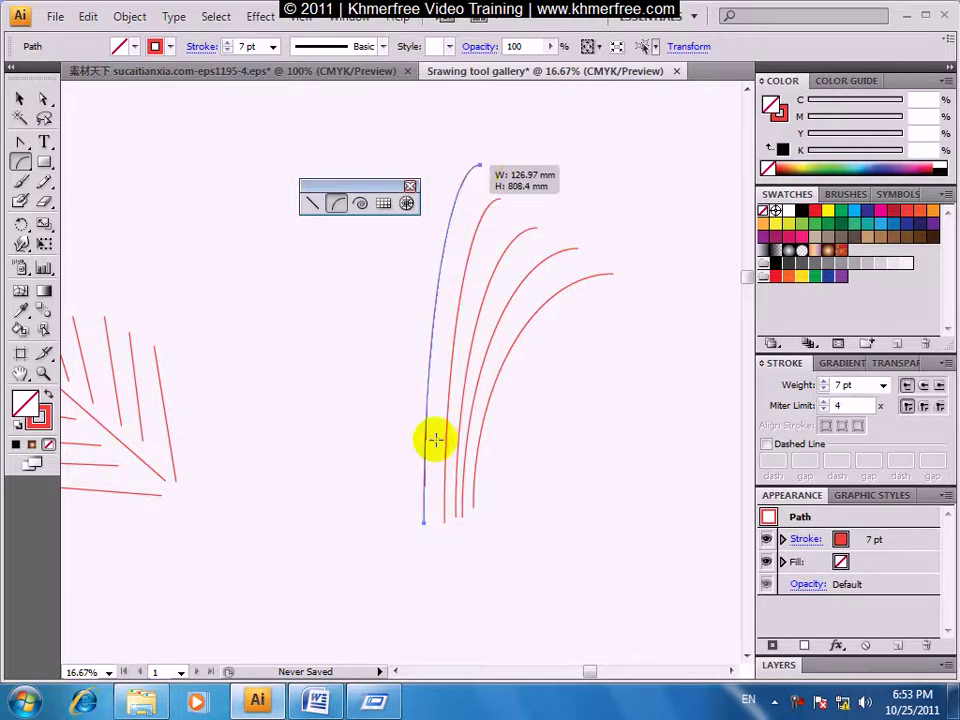
# Add five more arcs from the same base, fanning out to the left.
pyautogui.moveTo(410, 517)
pyautogui.mouseDown()
pyautogui.moveTo(249, 284)
pyautogui.moveTo(261, 299)
pyautogui.mouseUp()
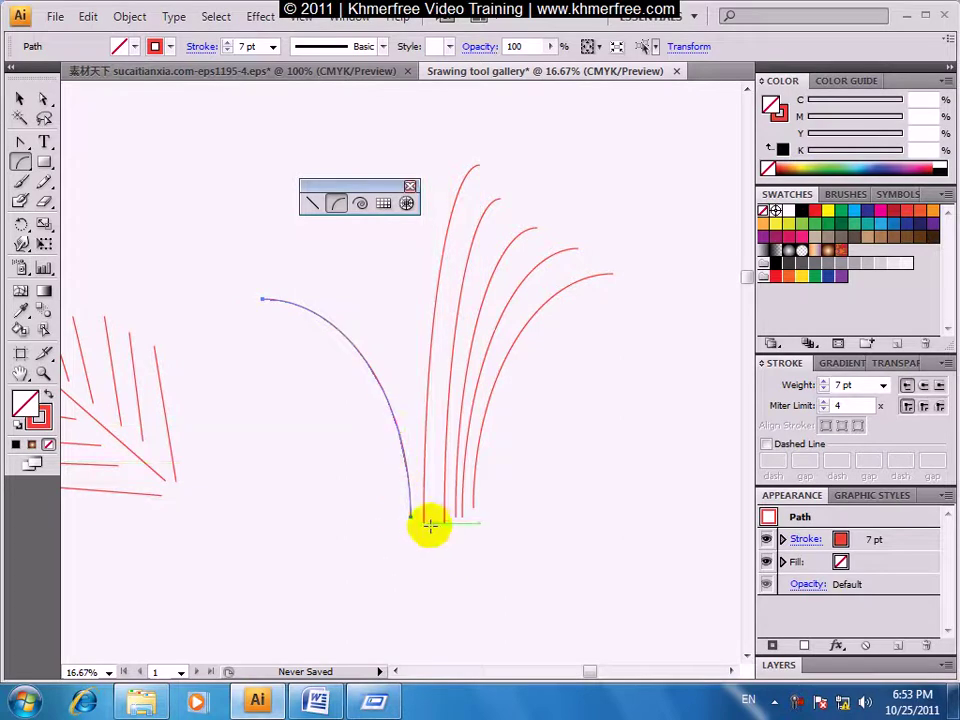
pyautogui.moveTo(424, 520); pyautogui.dragTo(265, 260)
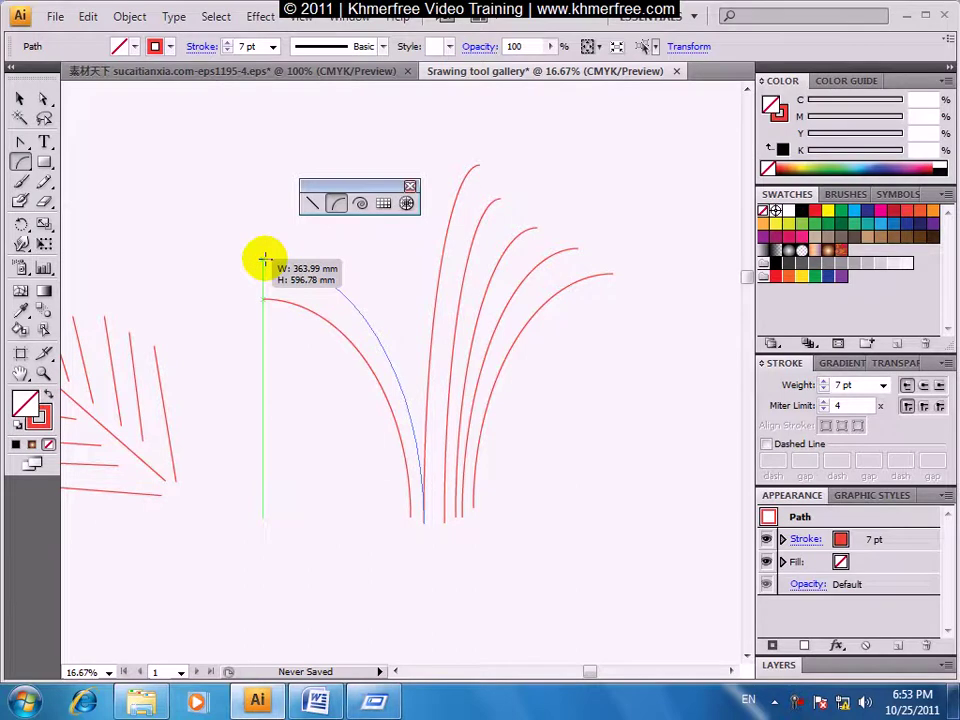
pyautogui.moveTo(444, 522)
pyautogui.mouseDown()
pyautogui.moveTo(365, 290)
pyautogui.moveTo(279, 228)
pyautogui.mouseUp()
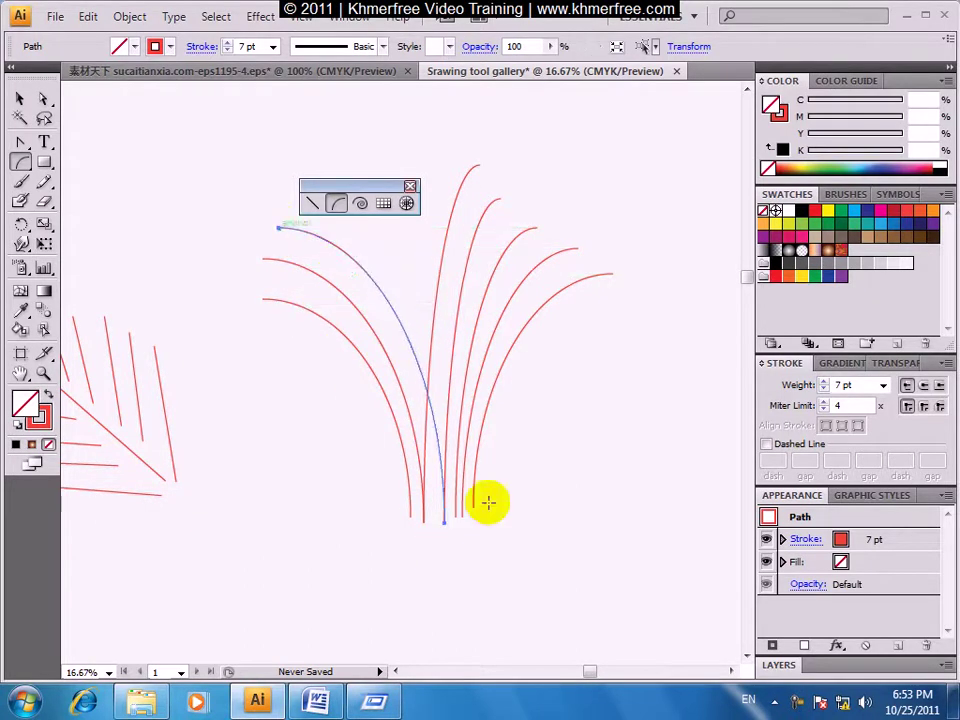
pyautogui.moveTo(454, 517)
pyautogui.mouseDown()
pyautogui.moveTo(337, 233)
pyautogui.moveTo(311, 204)
pyautogui.moveTo(343, 213)
pyautogui.mouseUp()
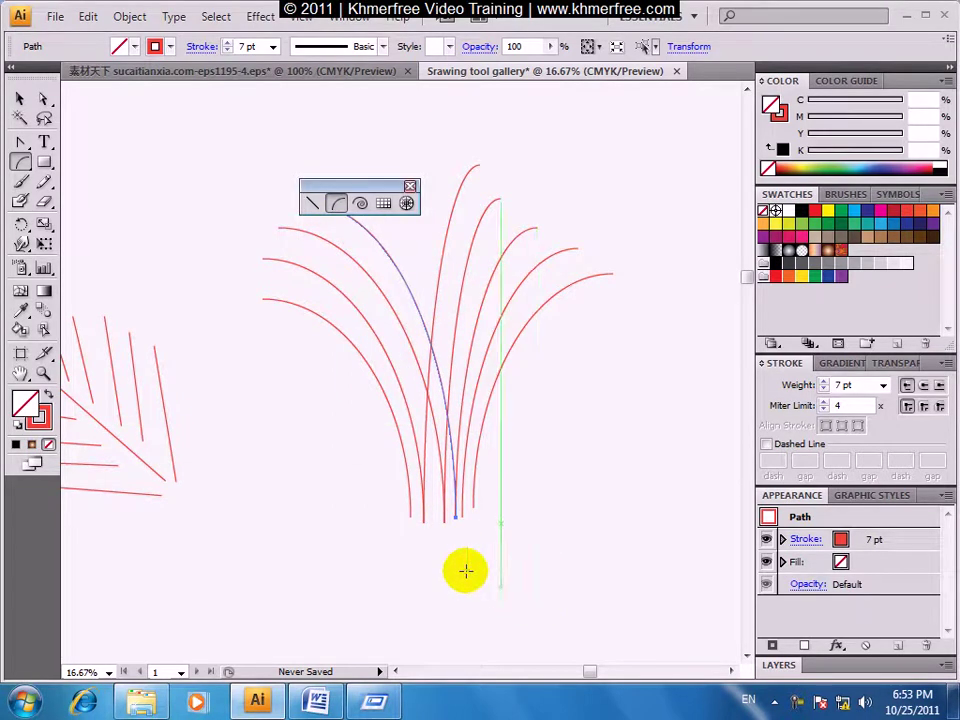
pyautogui.moveTo(462, 512); pyautogui.dragTo(357, 205)
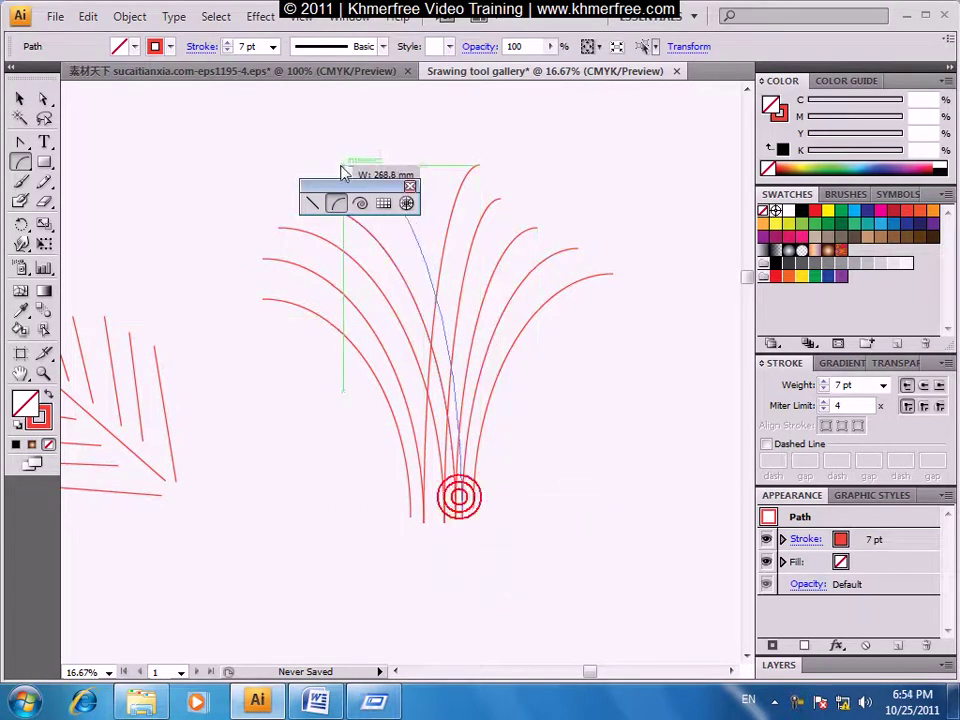
# Marquee-select all the arc strokes to check them, then deselect.
pyautogui.scroll(3, 429, 572)
pyautogui.hscroll(3, 437, 570)
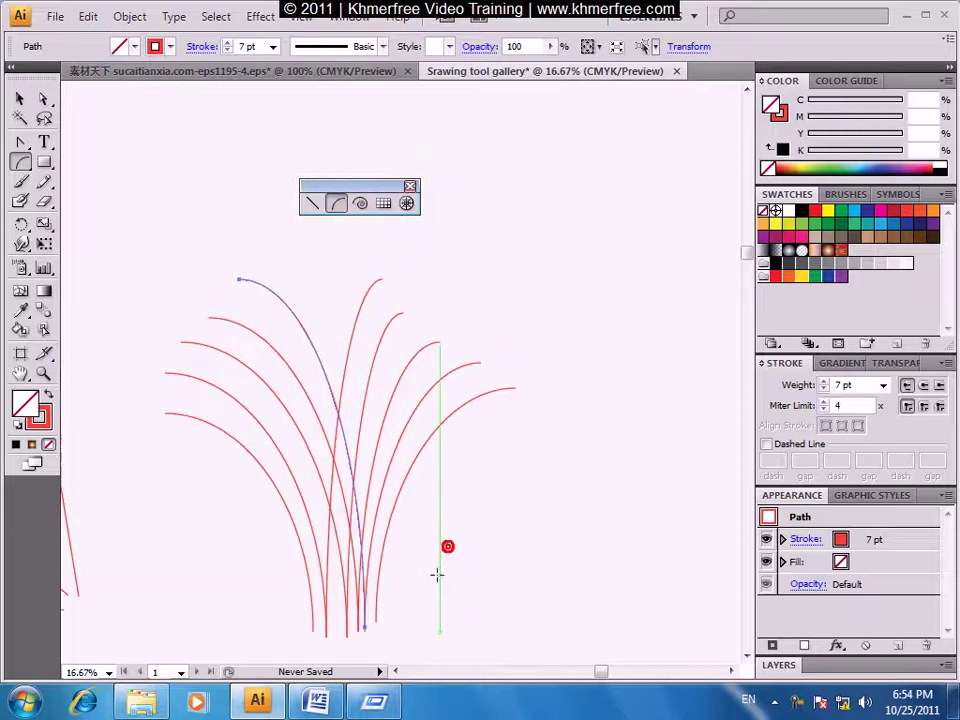
pyautogui.click(24, 102)
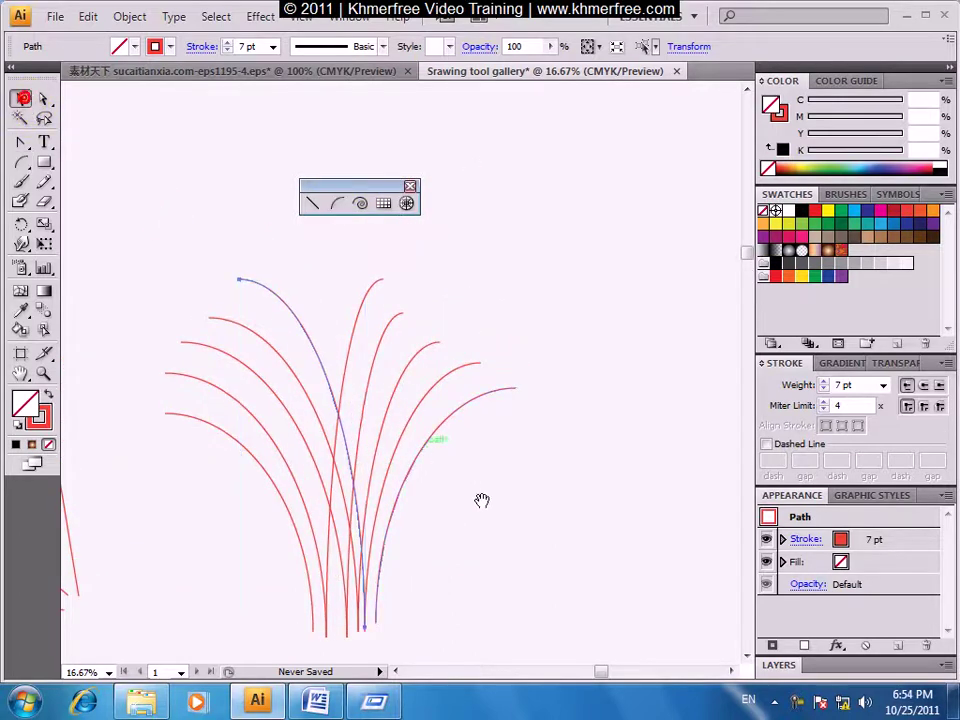
pyautogui.scroll(-1, 482, 499)
pyautogui.moveTo(512, 477); pyautogui.dragTo(220, 527)
pyautogui.click(549, 501)
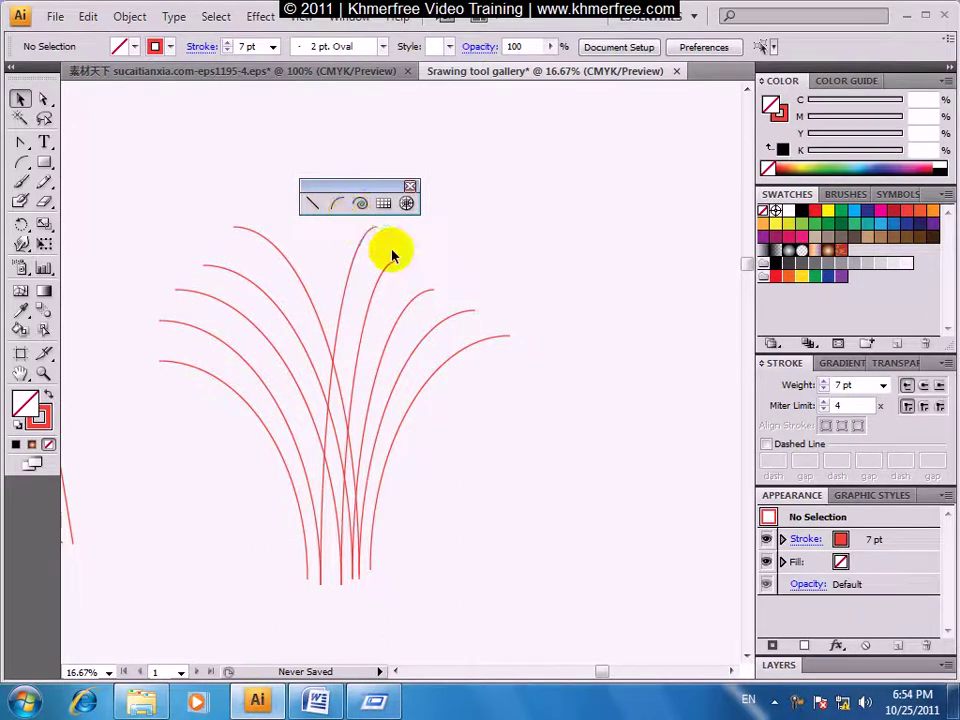
# Draw two red spirals in empty space, the second below the first.
pyautogui.click(361, 204)
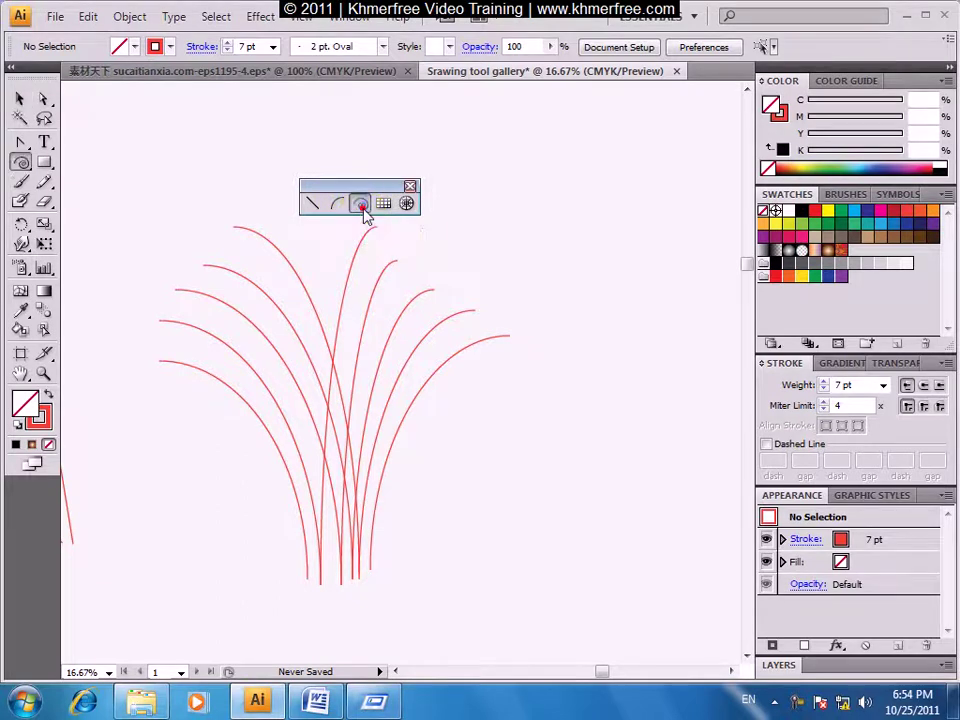
pyautogui.moveTo(545, 315); pyautogui.dragTo(321, 317)
pyautogui.moveTo(405, 238)
pyautogui.mouseDown()
pyautogui.moveTo(501, 350)
pyautogui.moveTo(461, 335)
pyautogui.mouseUp()
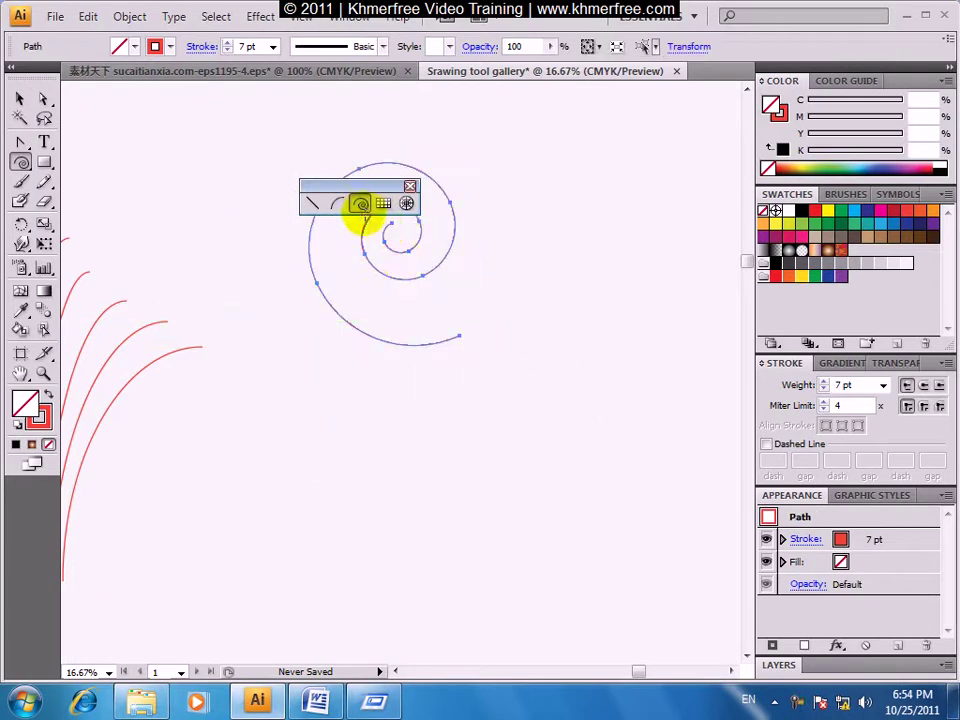
pyautogui.moveTo(514, 478); pyautogui.dragTo(445, 284)
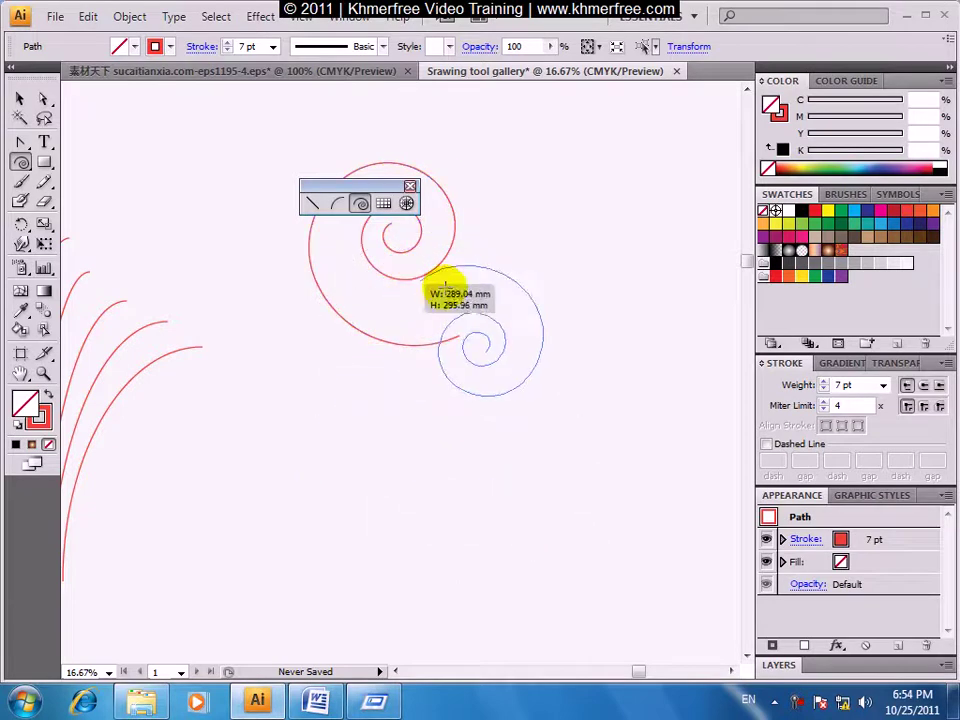
pyautogui.moveTo(445, 284); pyautogui.dragTo(430, 270)
# Move the second spiral so its tail meets the first, then deselect.
pyautogui.click(20, 98)
pyautogui.moveTo(533, 386); pyautogui.dragTo(549, 455)
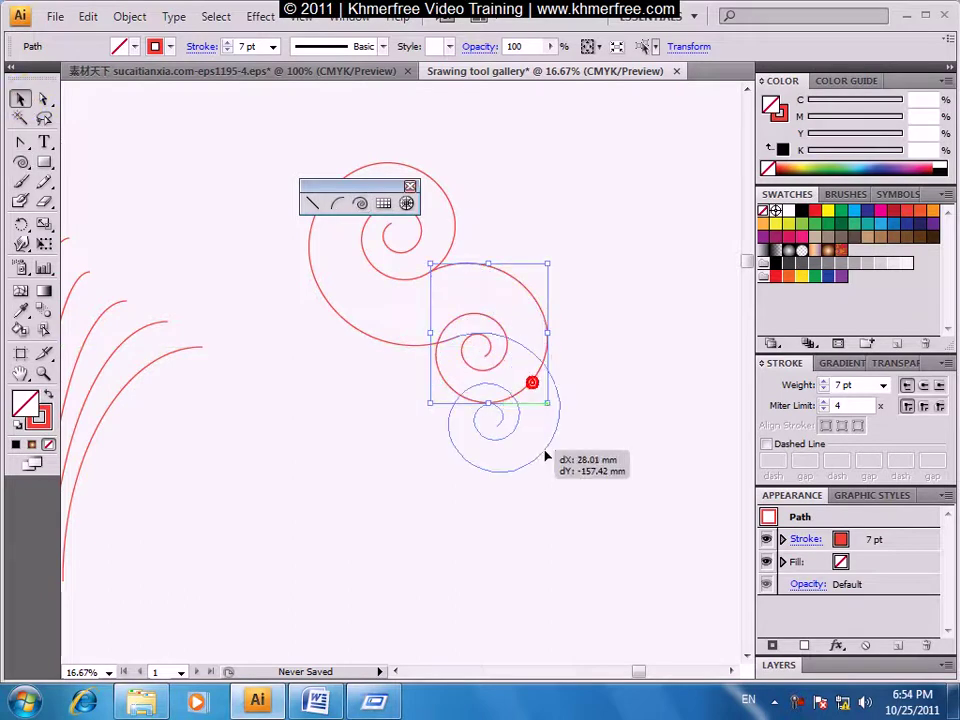
pyautogui.click(686, 387)
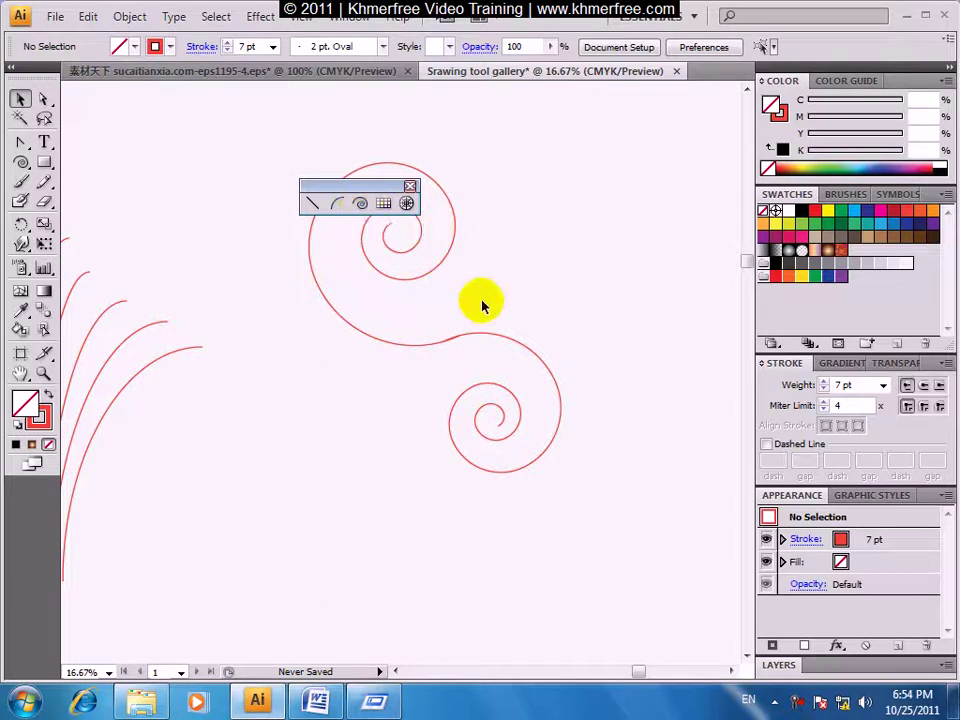
# Draw a large rectangular grid at the upper left of the empty page area.
pyautogui.click(383, 213)
pyautogui.moveTo(589, 351); pyautogui.dragTo(96, 377)
pyautogui.moveTo(227, 379); pyautogui.dragTo(323, 433)
pyautogui.moveTo(149, 221); pyautogui.dragTo(250, 292)
pyautogui.moveTo(360, 372); pyautogui.dragTo(439, 418)
# Draw a smaller grid below-right of the first and bring up the grid options.
pyautogui.moveTo(300, 462)
pyautogui.mouseDown()
pyautogui.moveTo(397, 532)
pyautogui.moveTo(321, 443)
pyautogui.moveTo(309, 342)
pyautogui.mouseUp()
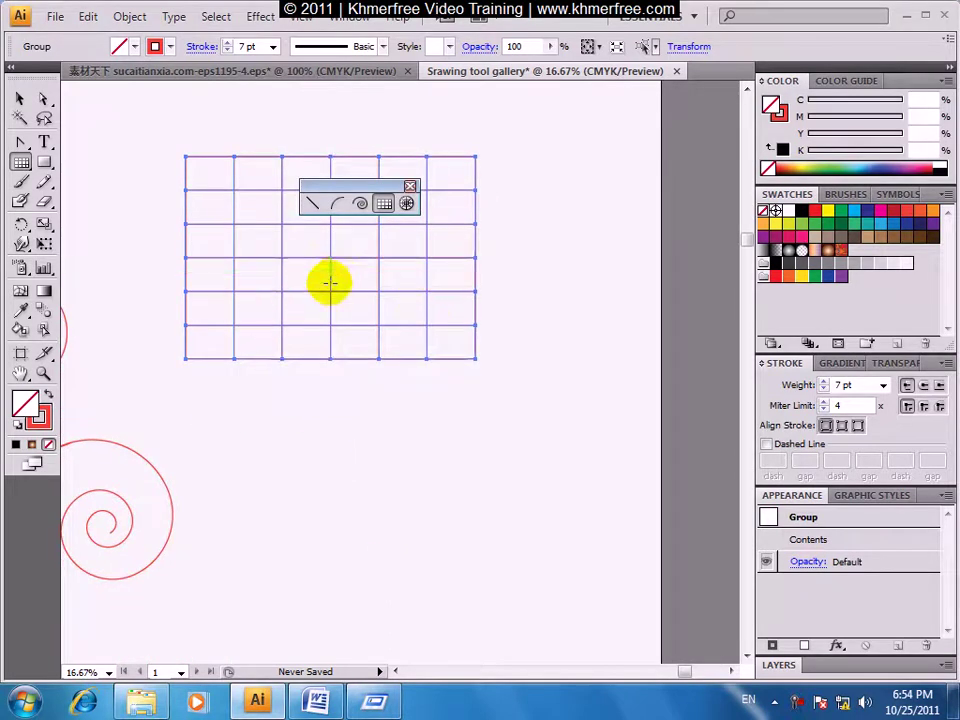
pyautogui.moveTo(354, 420); pyautogui.dragTo(390, 383)
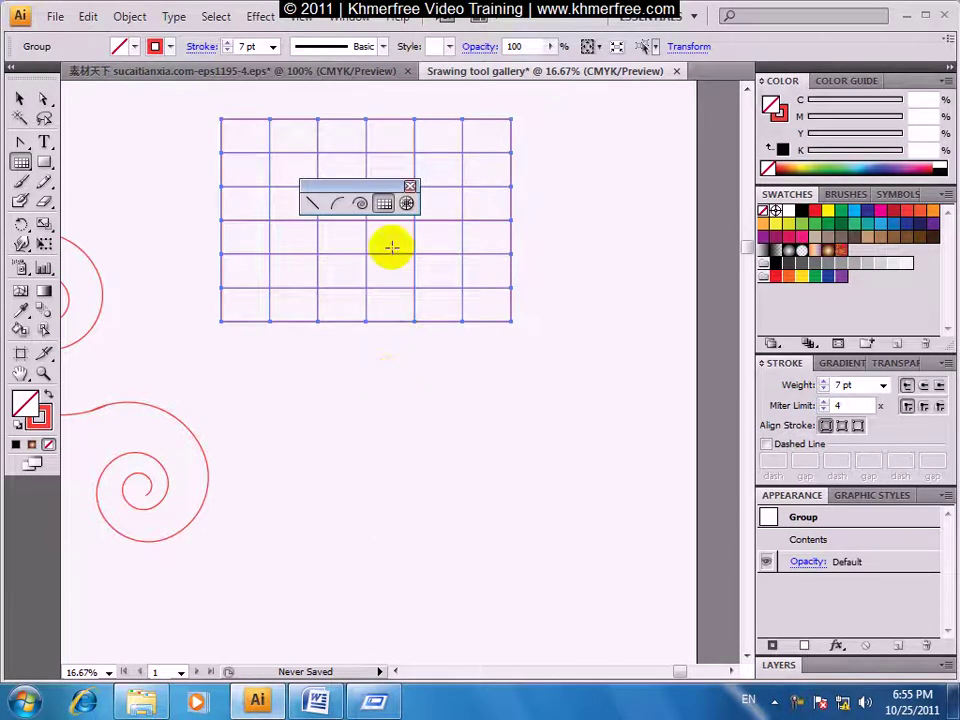
pyautogui.moveTo(435, 350); pyautogui.dragTo(576, 455)
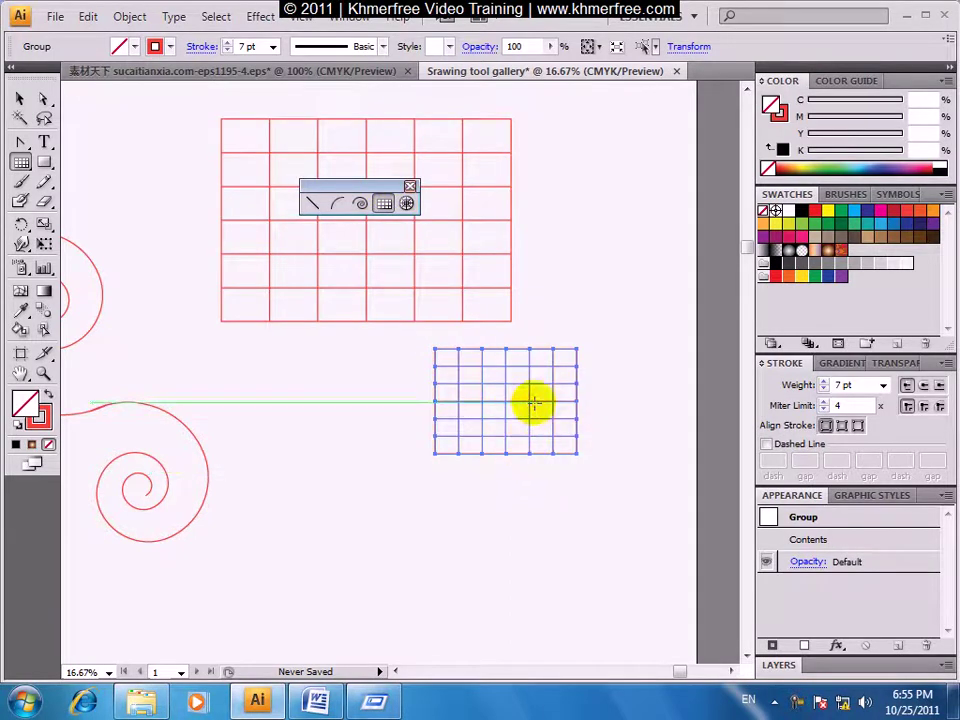
pyautogui.click(294, 432)
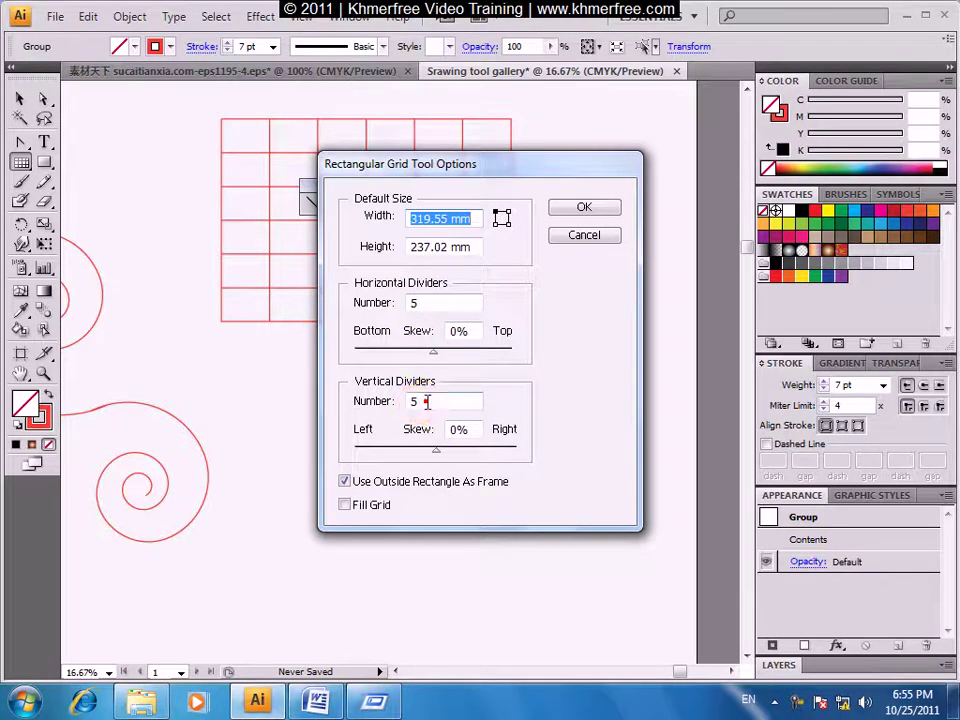
# Create a grid with 10 vertical dividers, keeping horizontal dividers at 5.
pyautogui.moveTo(428, 401); pyautogui.dragTo(377, 398)
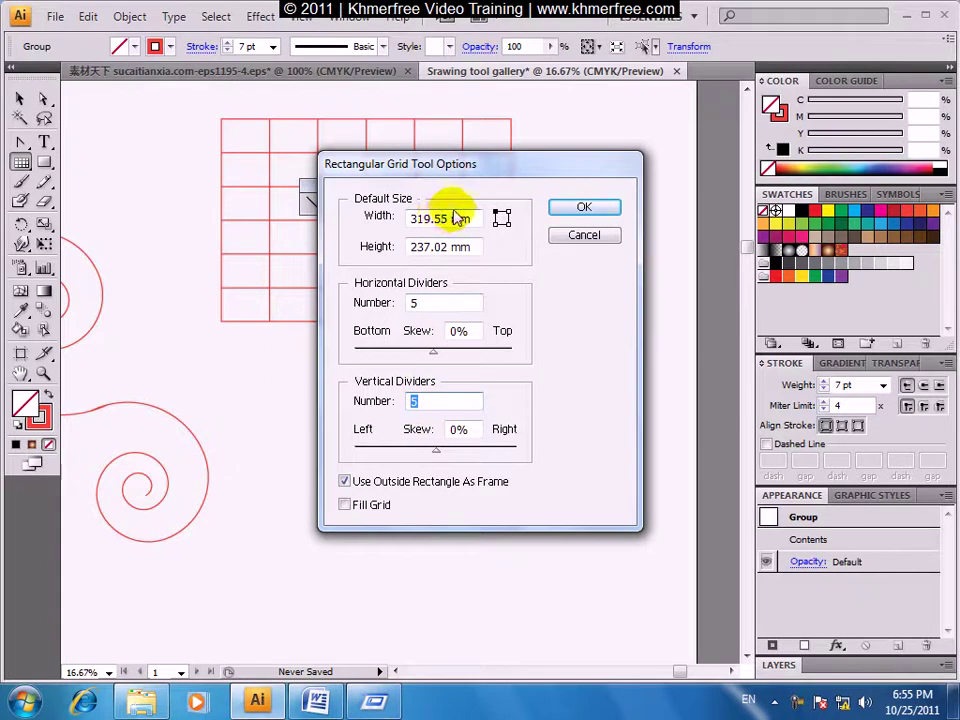
pyautogui.moveTo(440, 178)
pyautogui.mouseDown()
pyautogui.moveTo(392, 163)
pyautogui.moveTo(146, 289)
pyautogui.mouseUp()
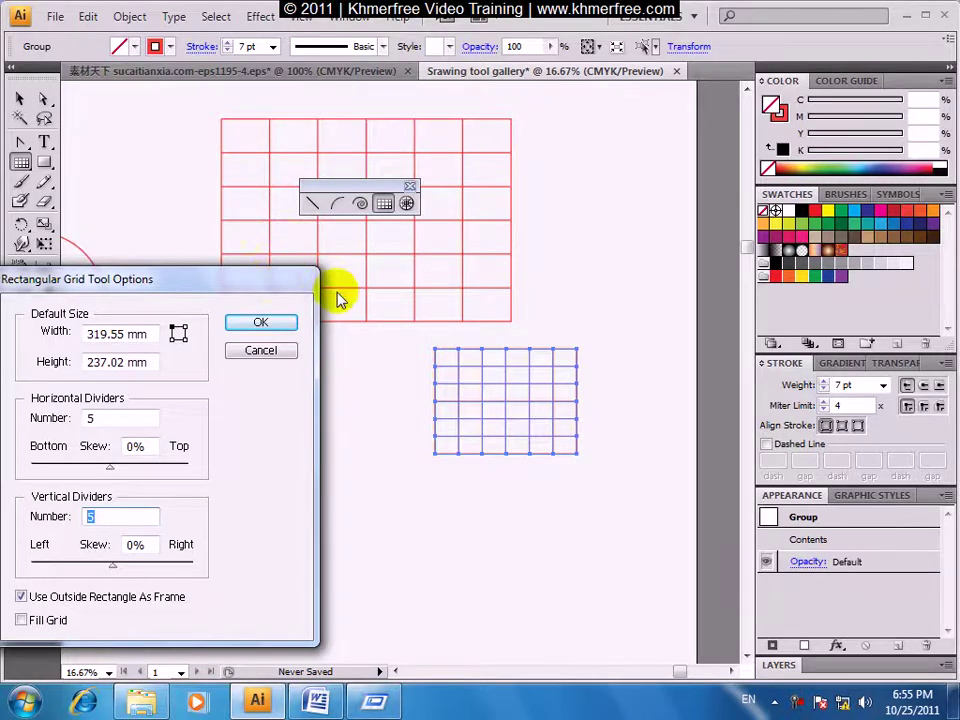
pyautogui.moveTo(240, 279); pyautogui.dragTo(308, 105)
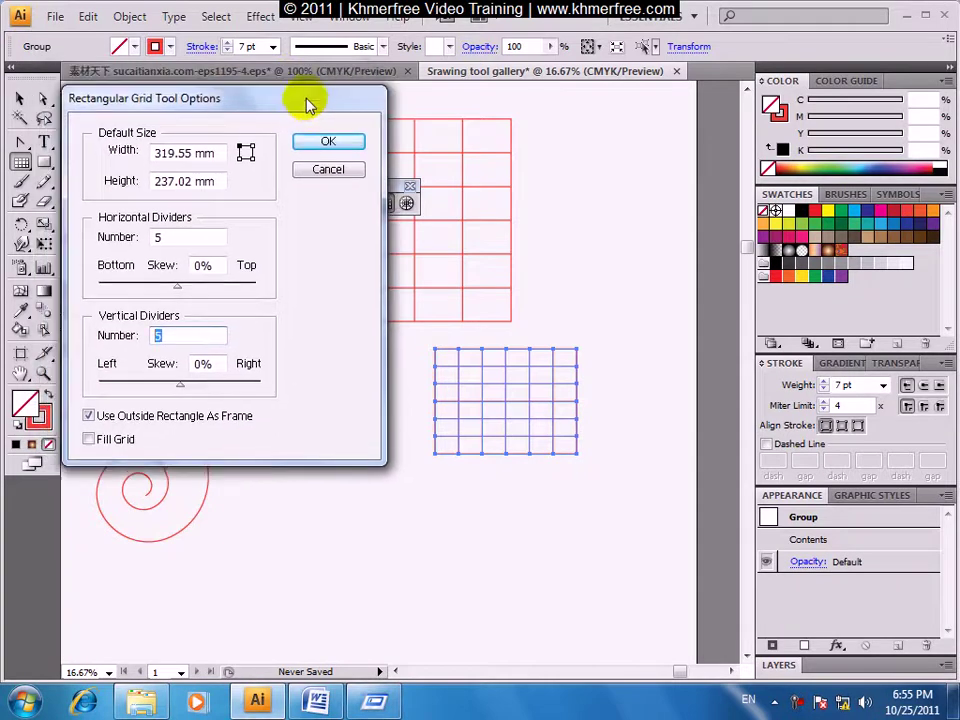
pyautogui.doubleClick(157, 237)
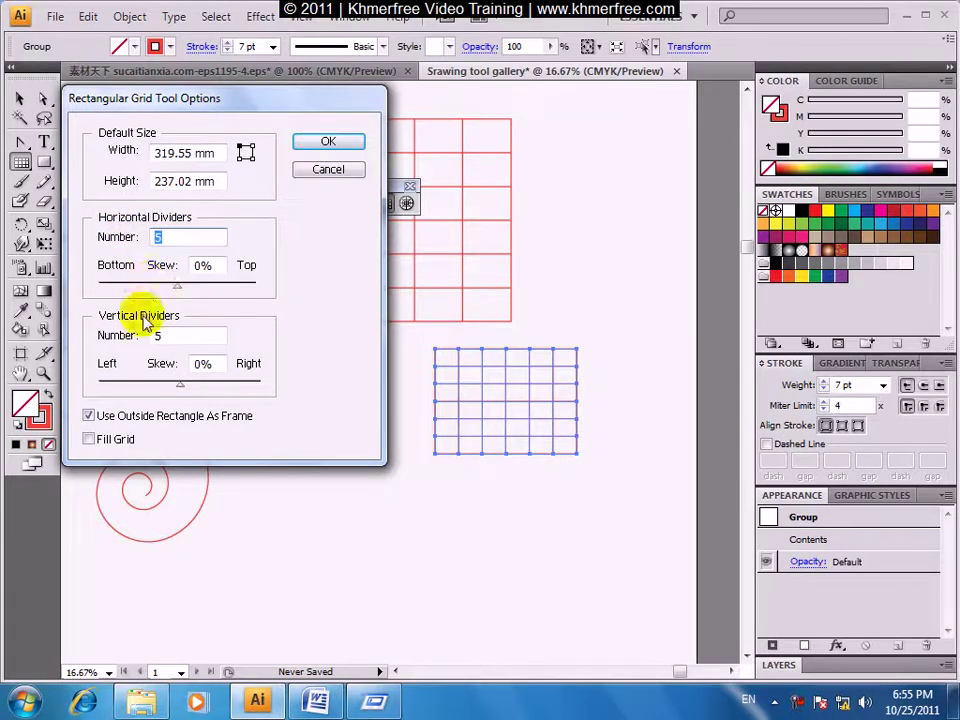
pyautogui.doubleClick(167, 336)
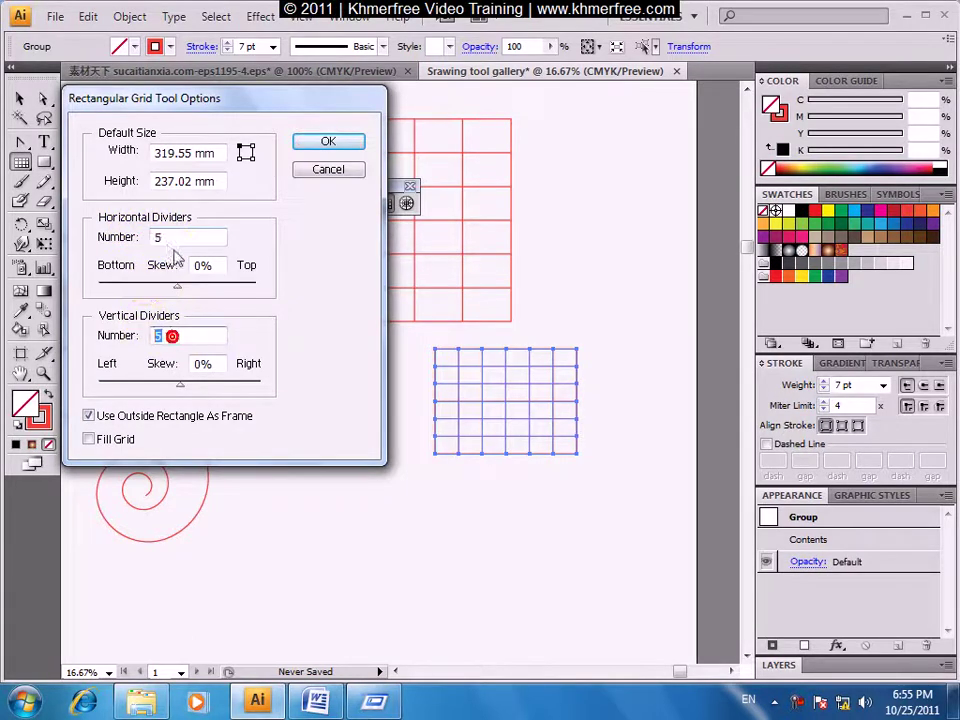
pyautogui.write('1')
pyautogui.click(139, 332)
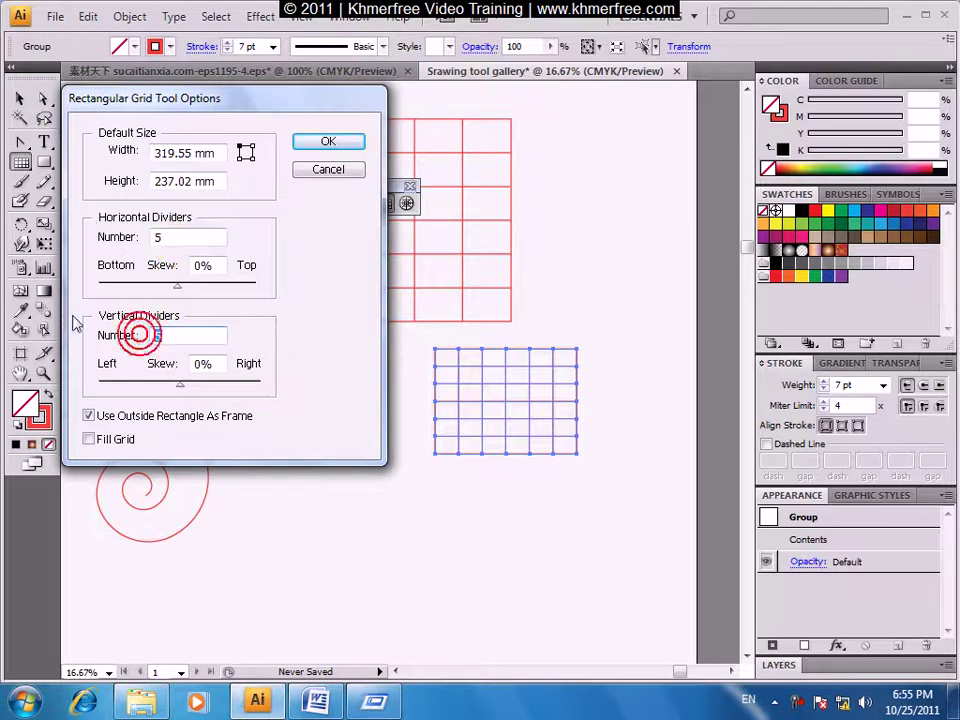
pyautogui.write('0')
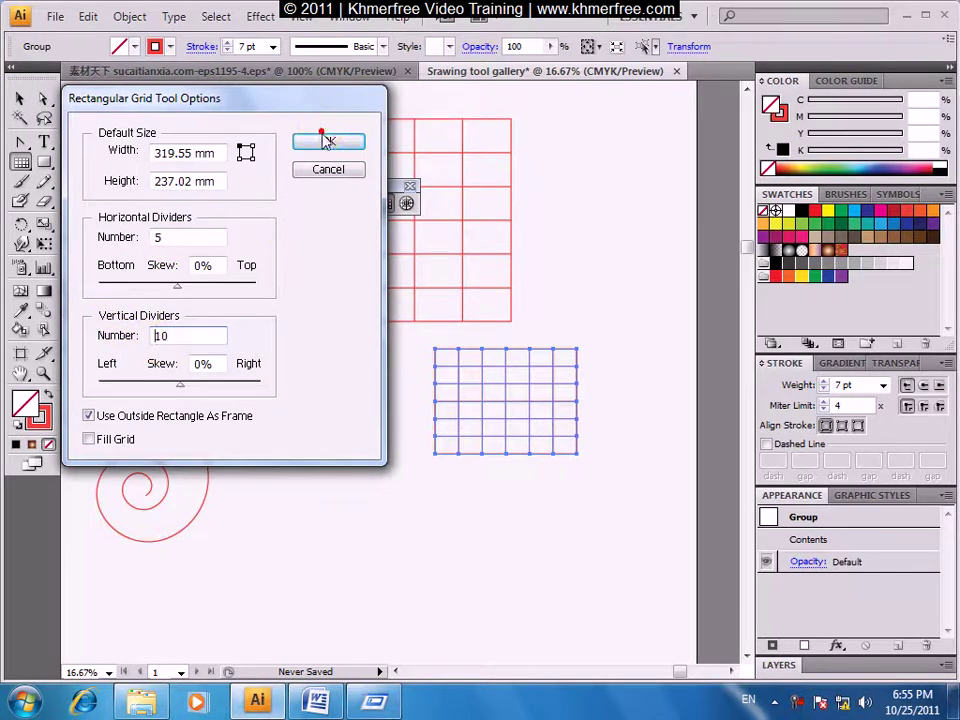
pyautogui.click(321, 139)
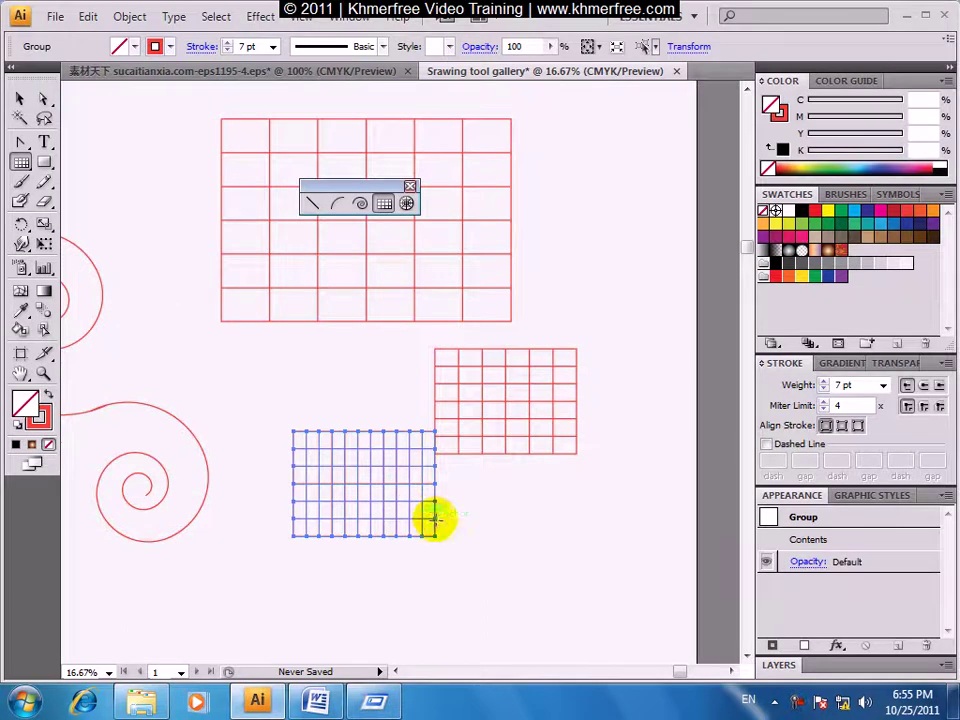
# Reselect the 10-column grid and reopen Rectangular Grid Tool Options, moving the dialog aside.
pyautogui.scroll(5, 353, 535)
pyautogui.moveTo(375, 490)
pyautogui.mouseDown()
pyautogui.moveTo(420, 574)
pyautogui.moveTo(351, 645)
pyautogui.mouseUp()
pyautogui.scroll(-3, 380, 512)
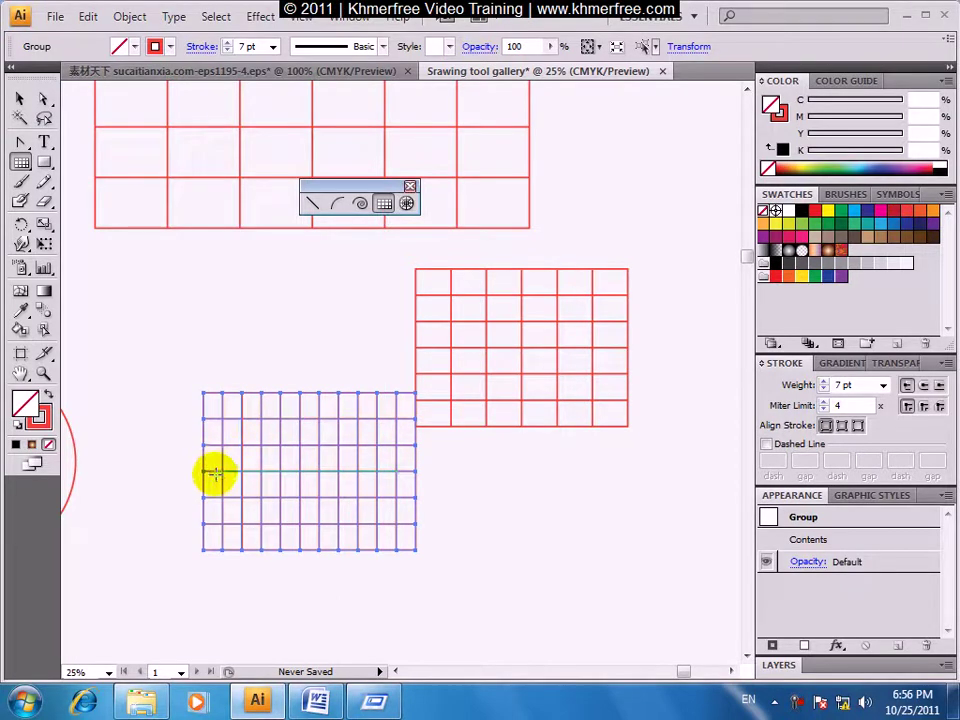
pyautogui.click(152, 415)
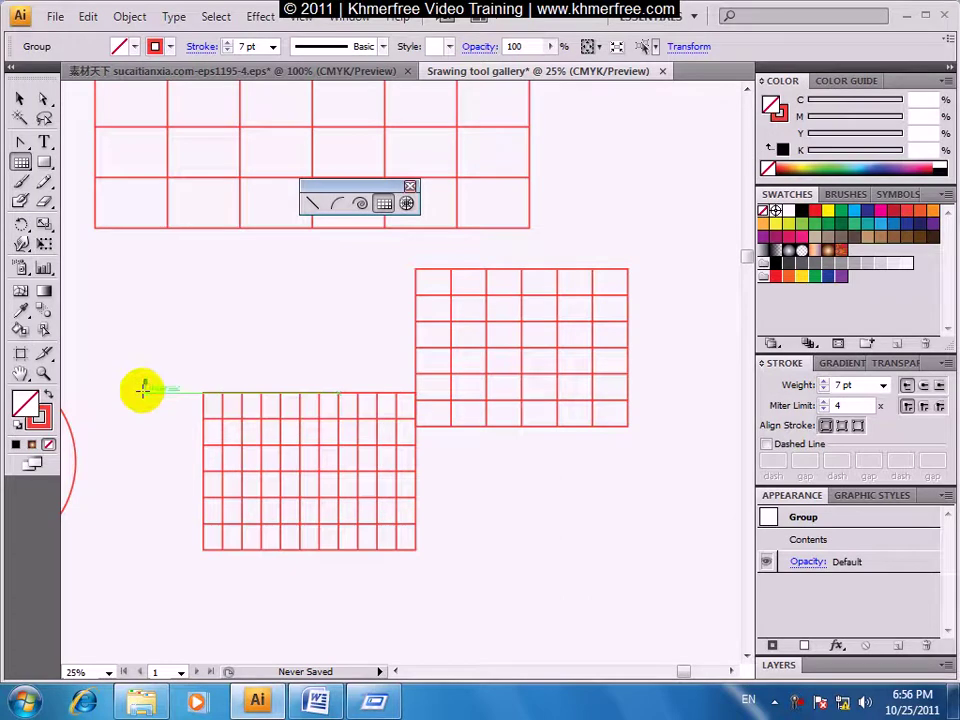
pyautogui.moveTo(156, 294); pyautogui.dragTo(156, 300)
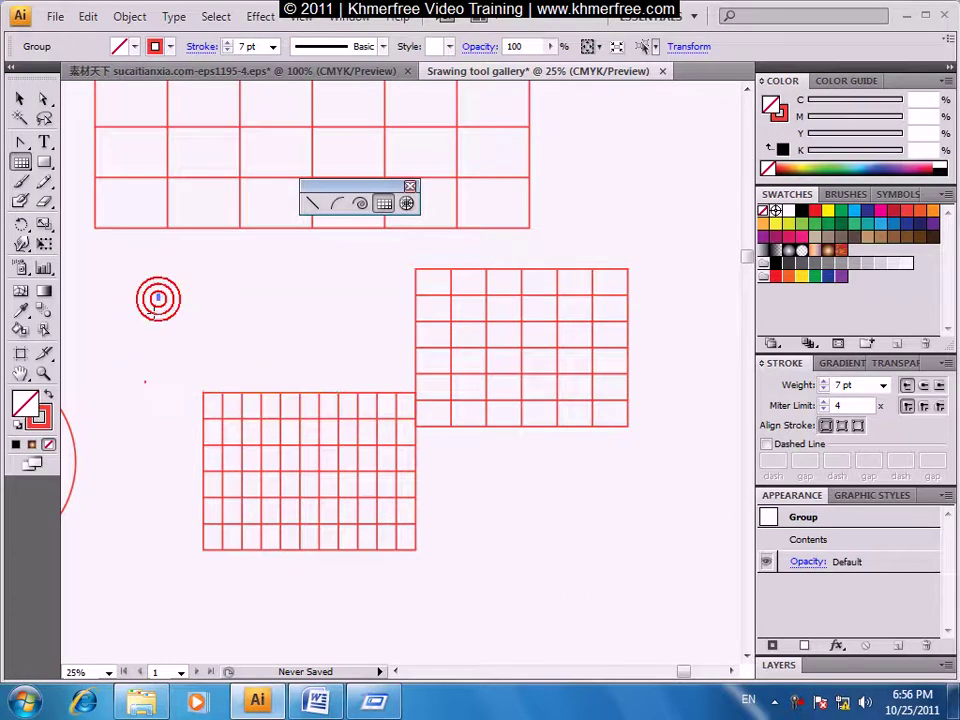
pyautogui.click(323, 407)
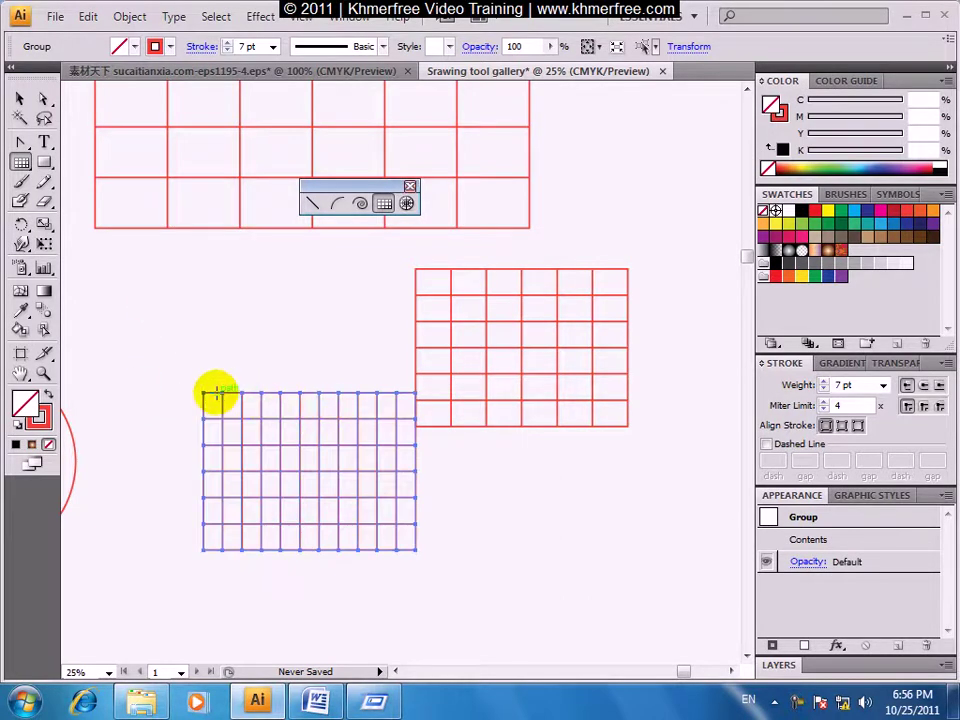
pyautogui.click(217, 395)
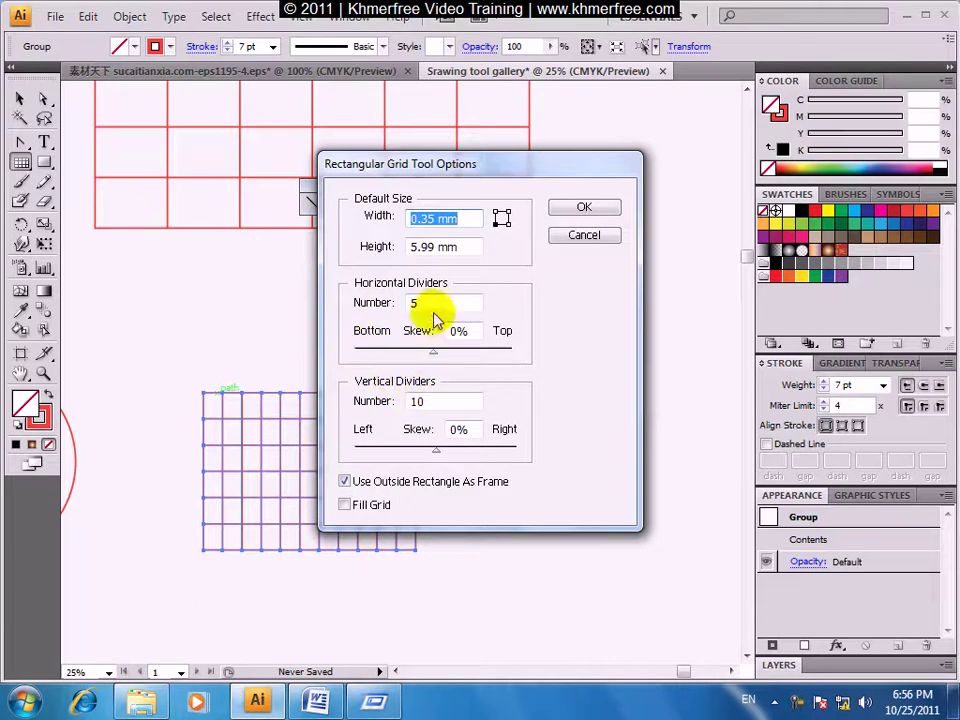
pyautogui.moveTo(497, 166); pyautogui.dragTo(567, 181)
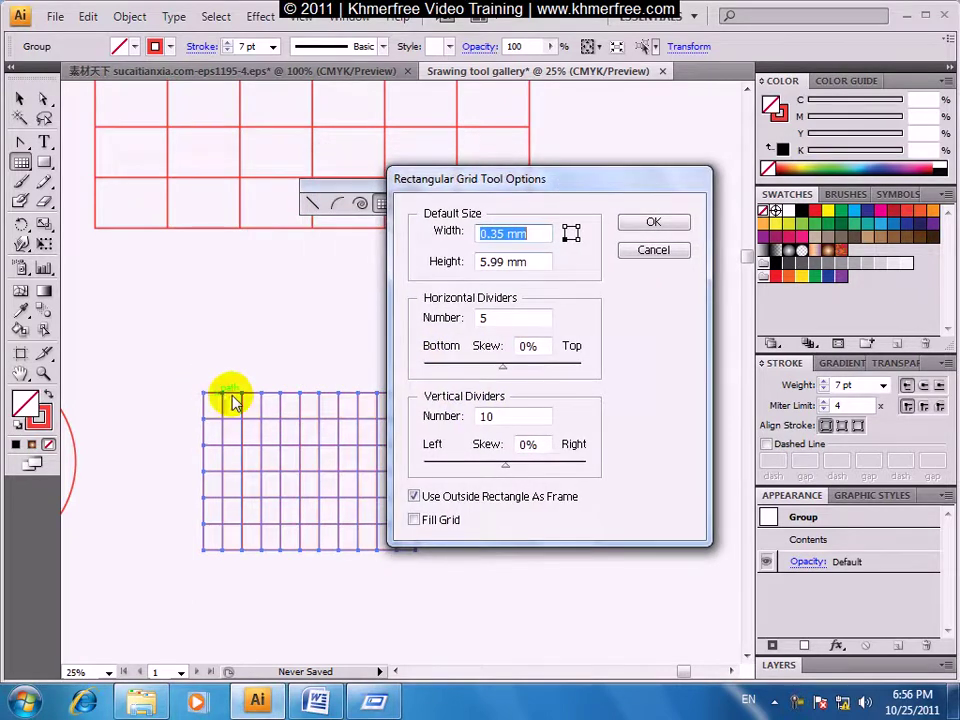
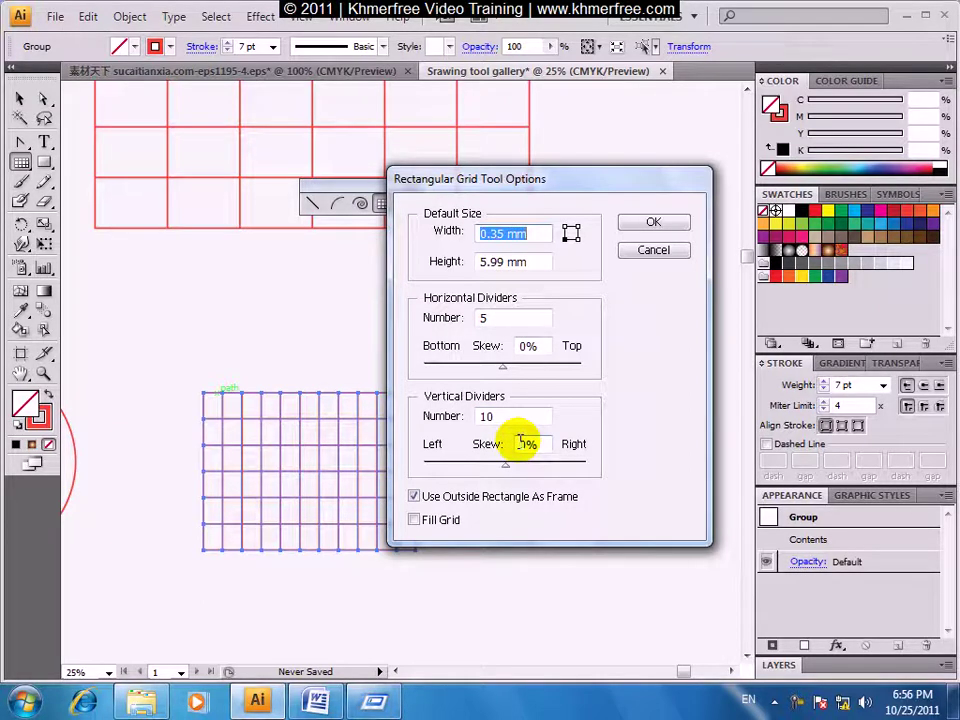
# Cancel the grid settings and create a straight line segment 500 cm long.
pyautogui.click(658, 250)
pyautogui.moveTo(237, 360); pyautogui.dragTo(316, 369)
pyautogui.click(313, 204)
pyautogui.click(136, 285)
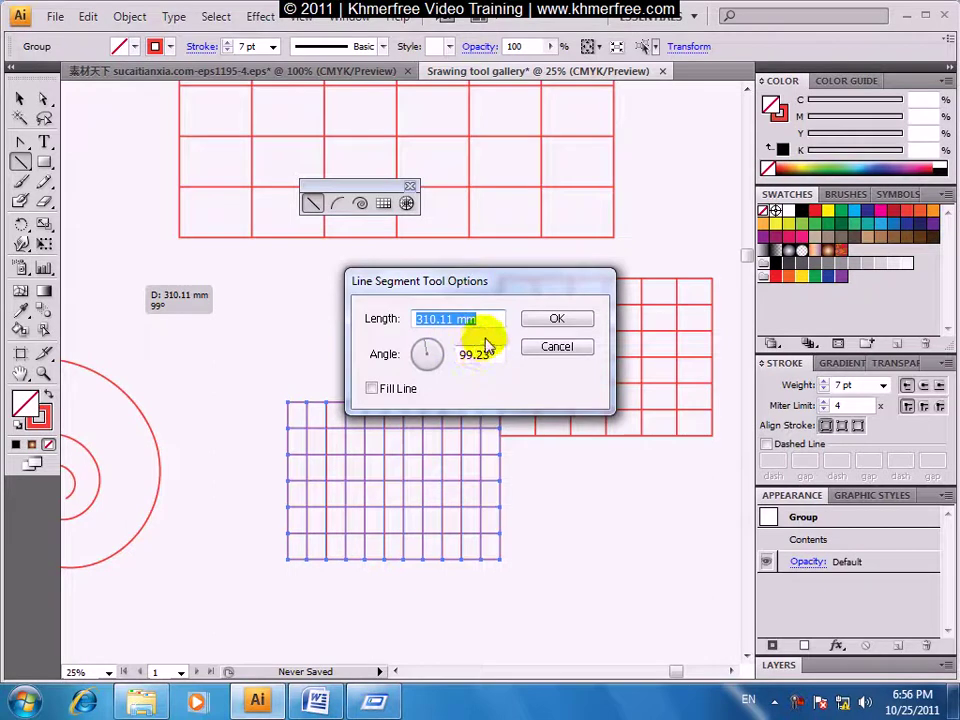
pyautogui.write('500')
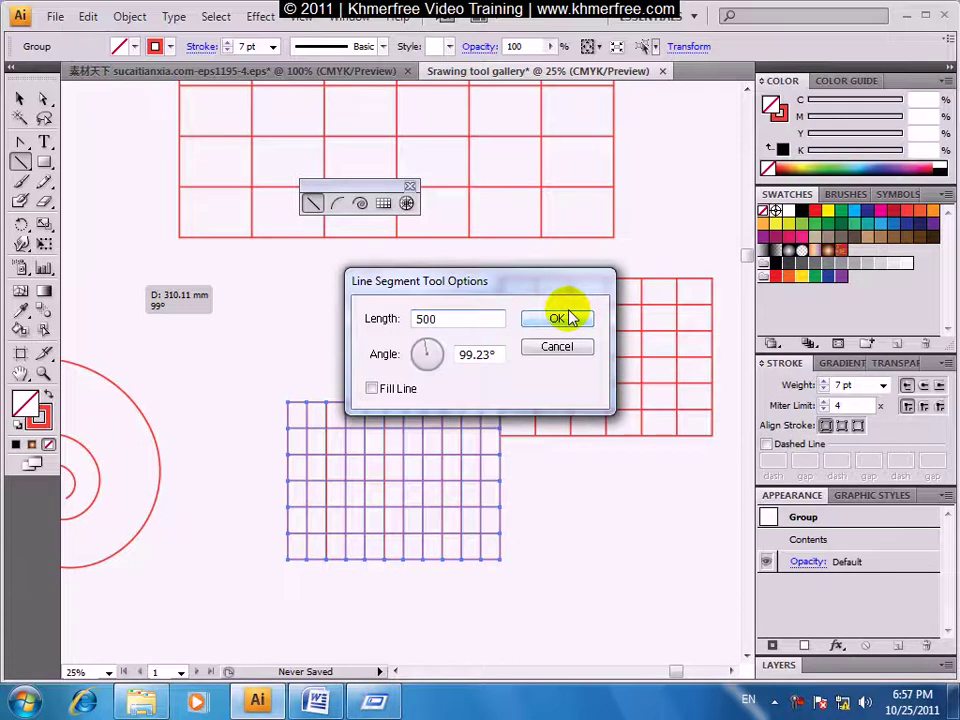
pyautogui.write('cm')
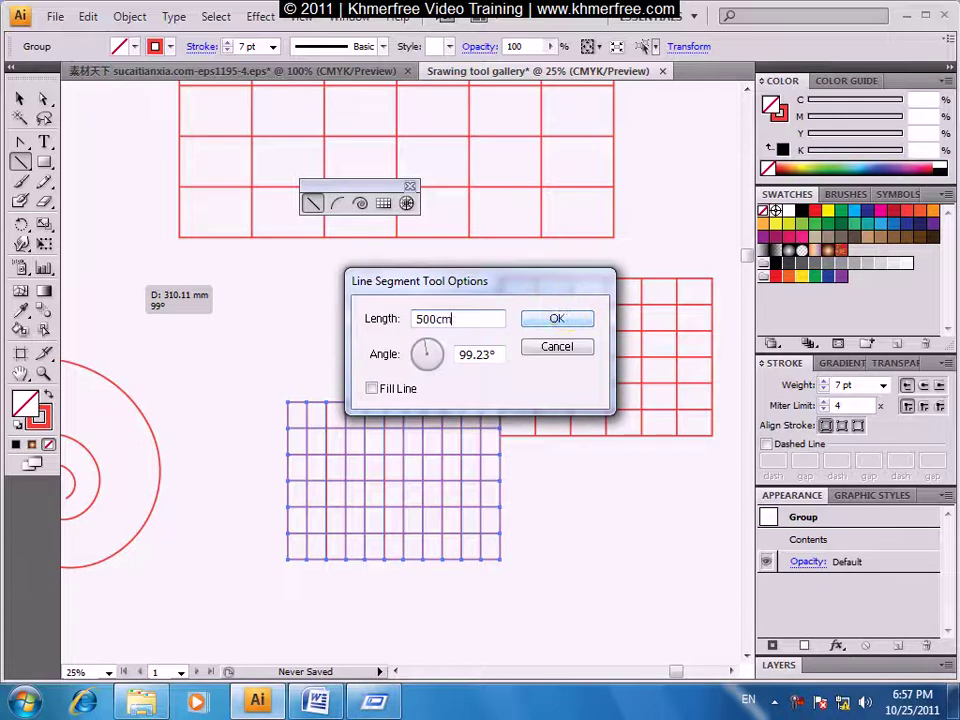
pyautogui.click(546, 318)
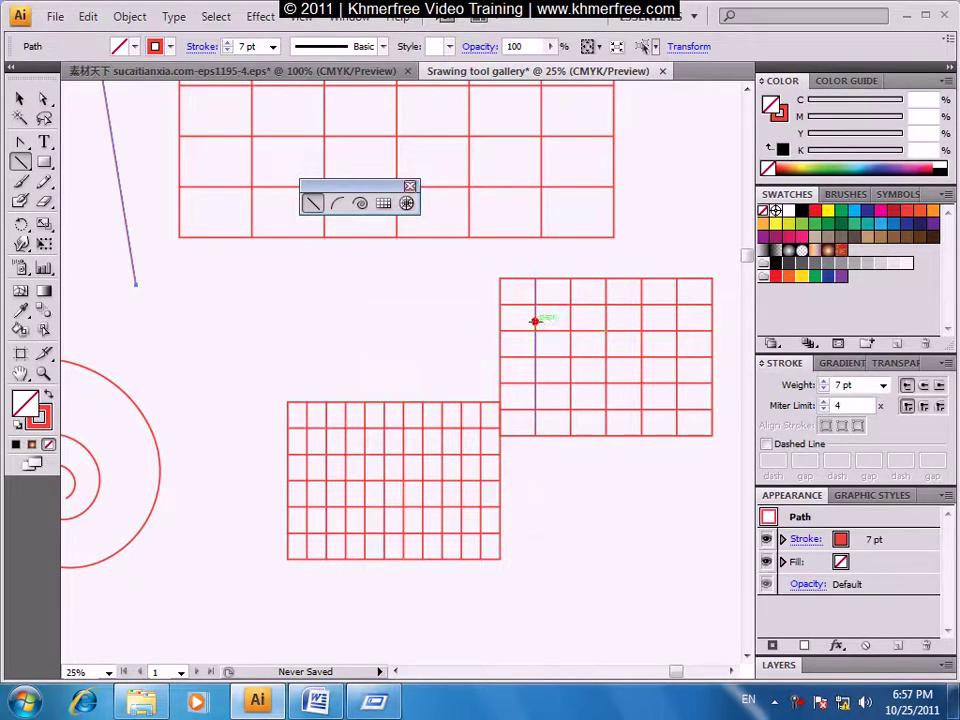
# Zoom out, then stretch the line much longer and move it lower on the artboard.
pyautogui.hotkey('ctrl', '-')
pyautogui.scroll(5, 396, 330)
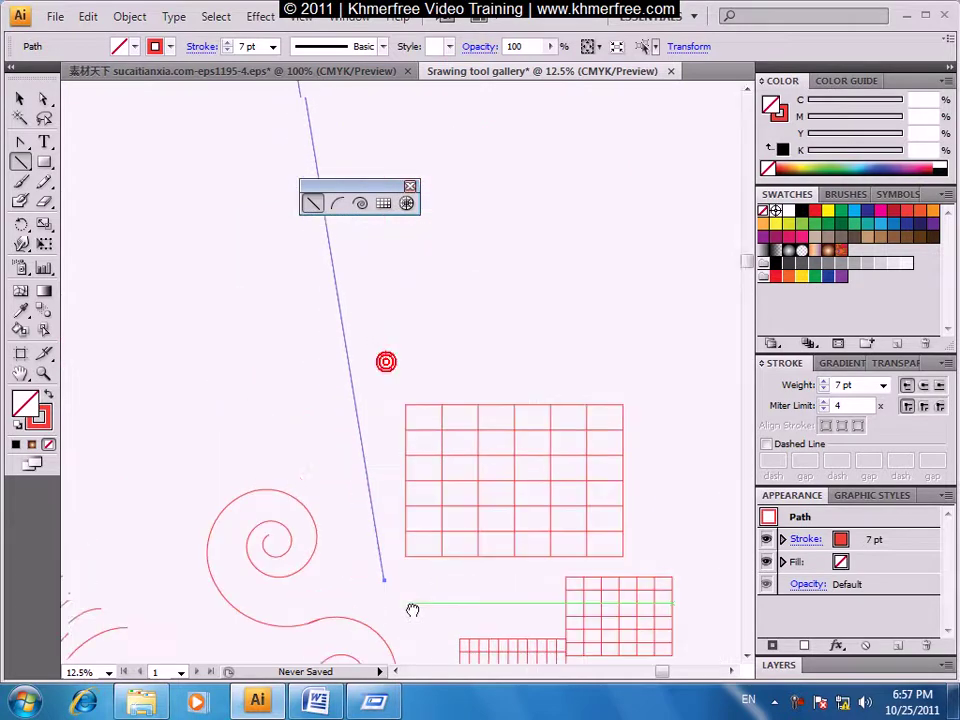
pyautogui.hotkey('ctrl', '-')
pyautogui.scroll(3, 334, 536)
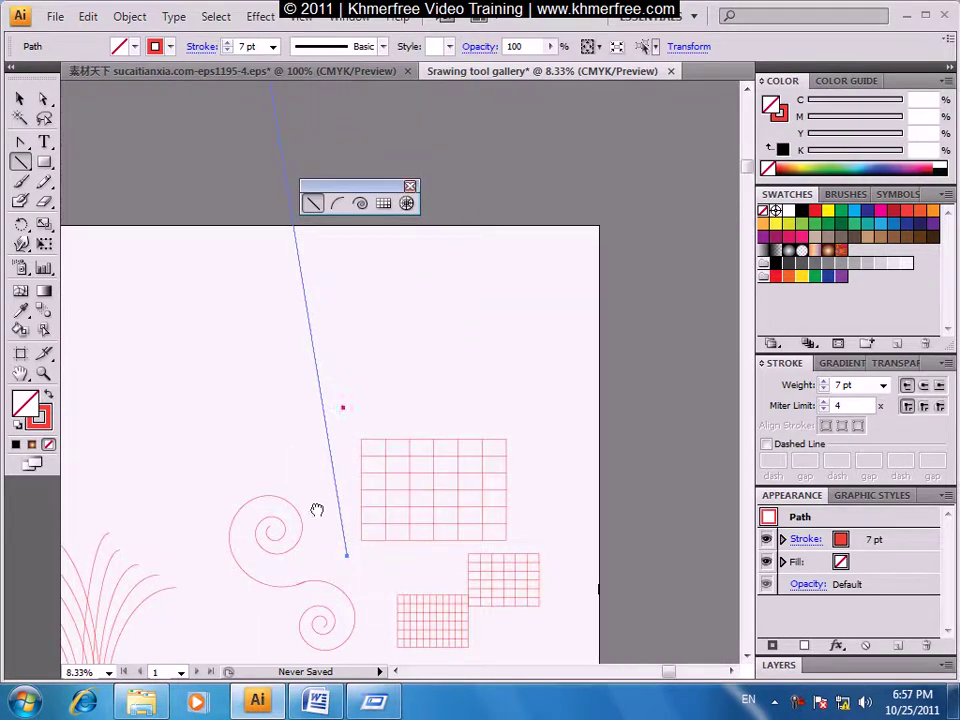
pyautogui.hotkey('ctrl', '-')
pyautogui.hotkey('ctrl', '-')
pyautogui.moveTo(308, 428)
pyautogui.mouseDown()
pyautogui.moveTo(349, 516)
pyautogui.moveTo(373, 405)
pyautogui.mouseUp()
pyautogui.click(19, 98)
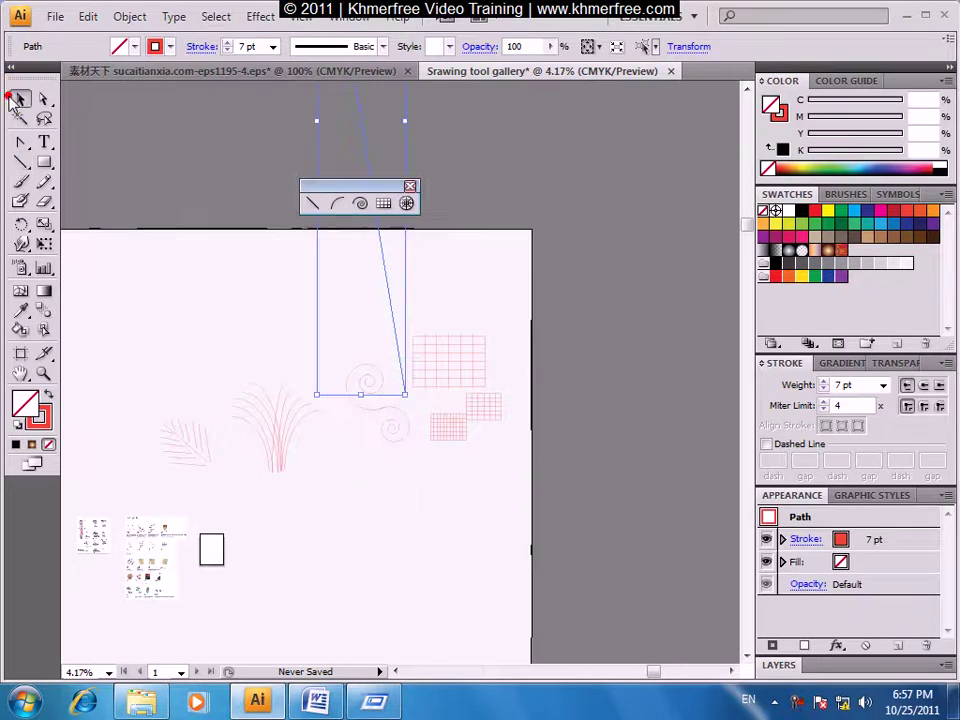
pyautogui.hotkey('ctrl', 'z')
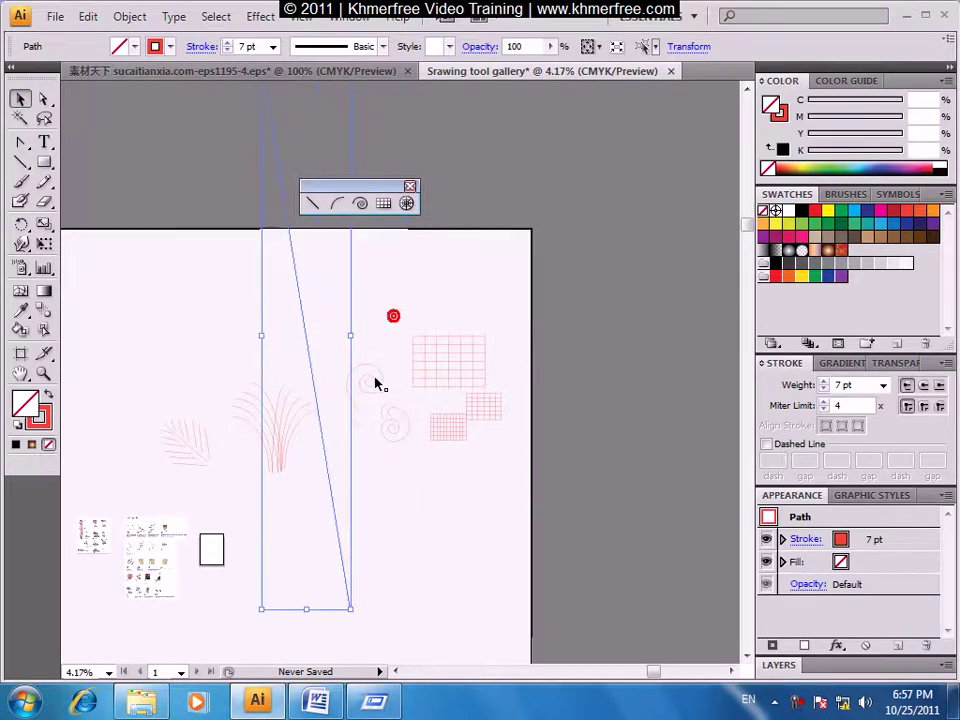
pyautogui.moveTo(386, 465); pyautogui.dragTo(356, 242)
pyautogui.moveTo(313, 343)
pyautogui.mouseDown()
pyautogui.moveTo(363, 578)
pyautogui.moveTo(364, 565)
pyautogui.mouseUp()
pyautogui.moveTo(339, 472)
pyautogui.mouseDown()
pyautogui.moveTo(371, 594)
pyautogui.moveTo(323, 390)
pyautogui.moveTo(345, 357)
pyautogui.moveTo(274, 405)
pyautogui.mouseUp()
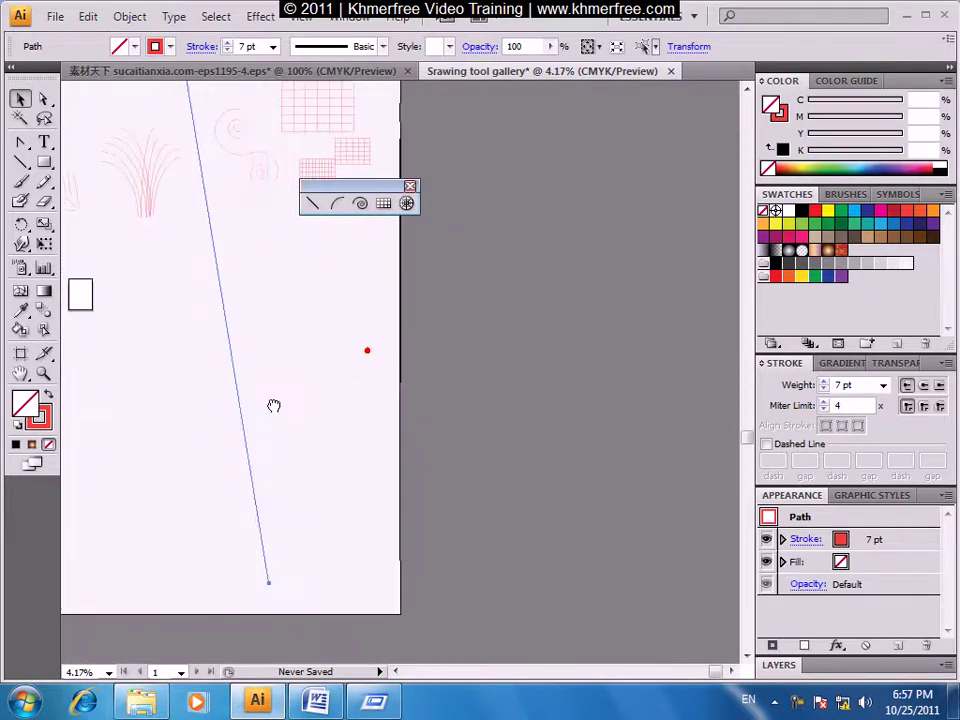
pyautogui.click(336, 203)
pyautogui.click(332, 282)
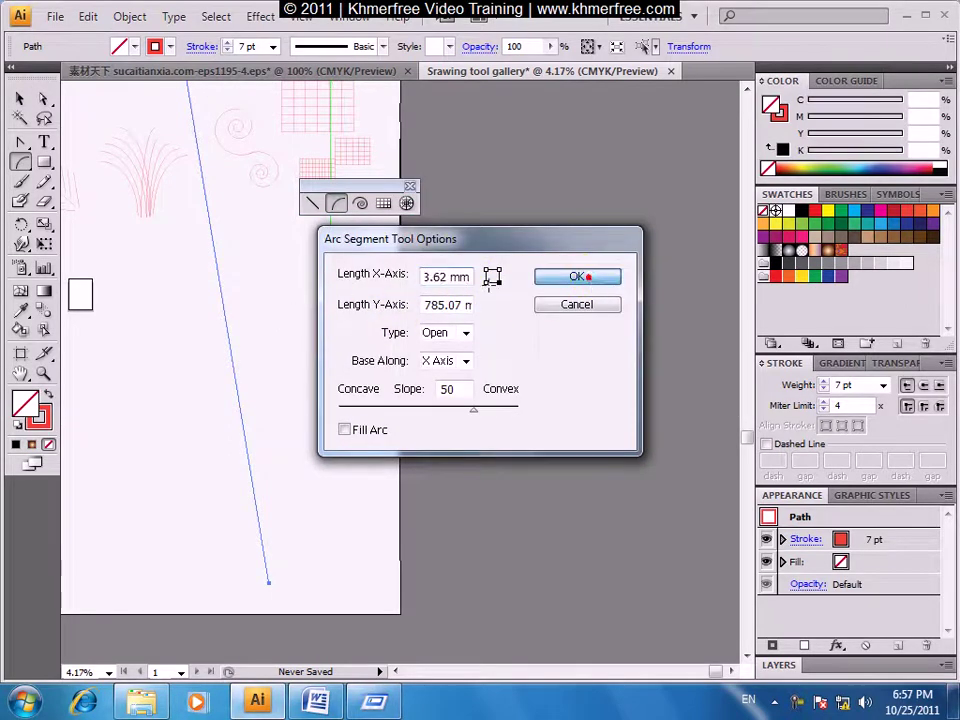
# Create the open arc: X-axis 3.62 mm, Y-axis 785.07 mm, slope 50.
pyautogui.click(585, 276)
pyautogui.hotkey('ctrl', '+')
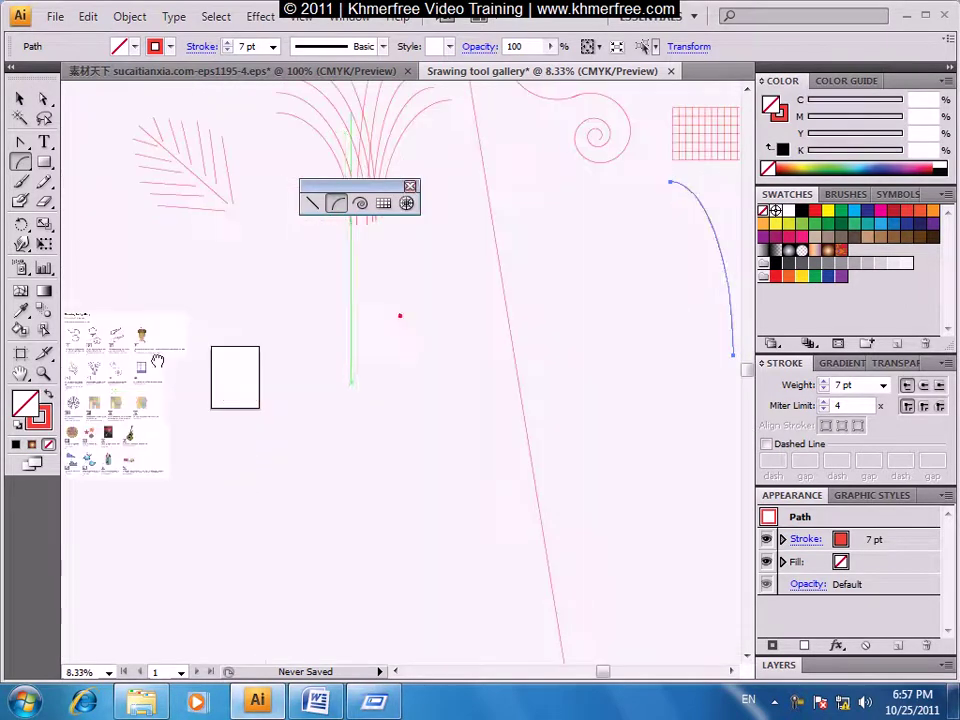
pyautogui.hotkey('ctrl', '+')
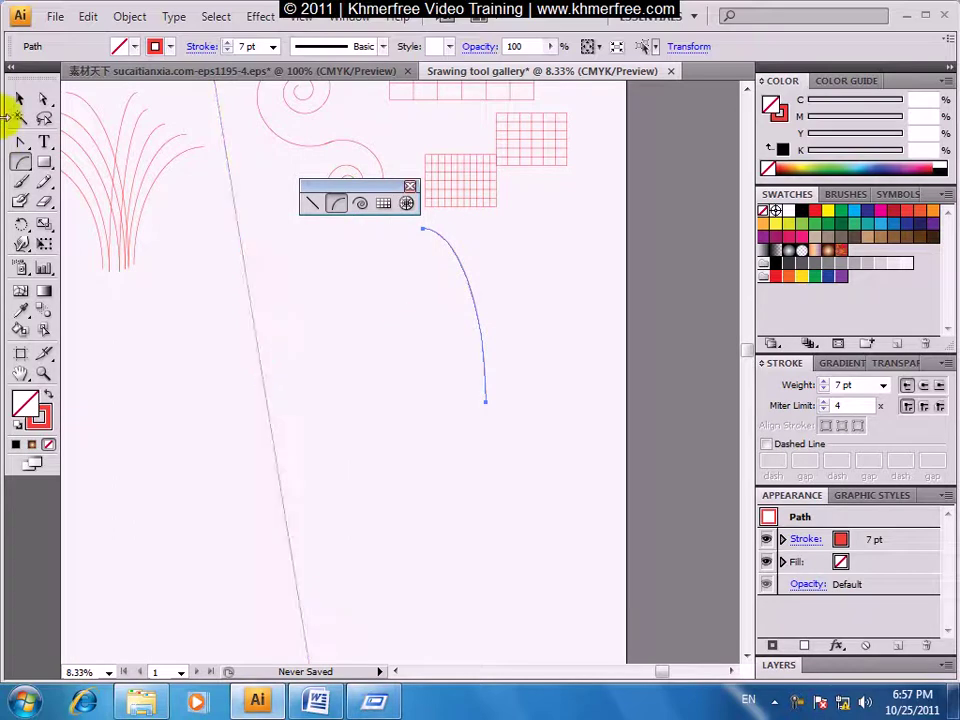
# Delete the tall straight line and pan to the grass and spirals.
pyautogui.click(19, 99)
pyautogui.click(258, 404)
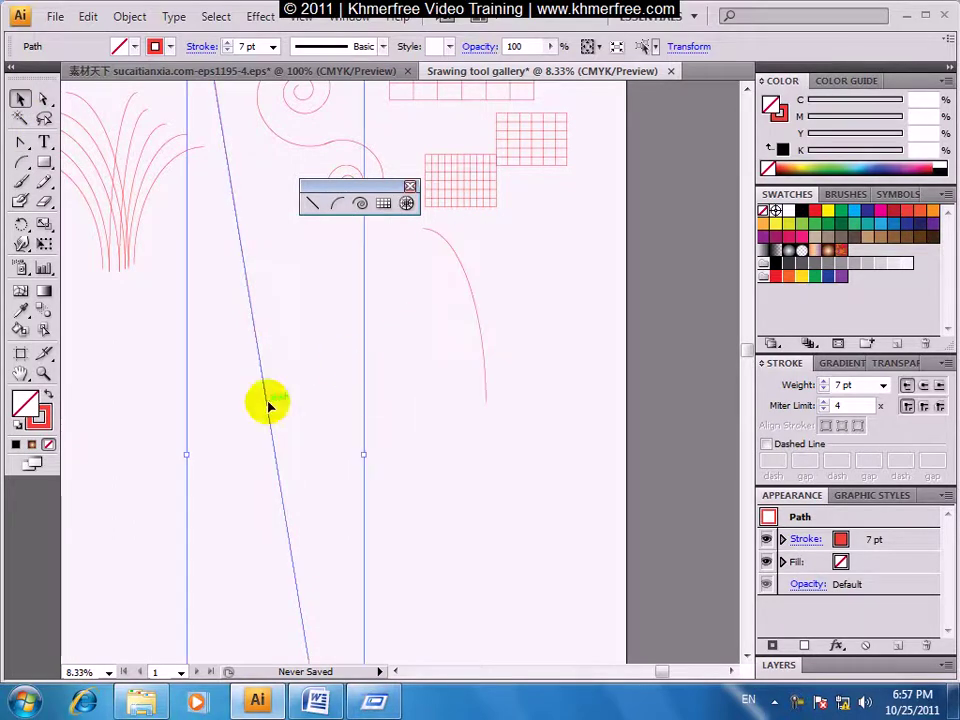
pyautogui.press('Delete')
pyautogui.moveTo(546, 344); pyautogui.dragTo(342, 376)
pyautogui.moveTo(319, 223)
pyautogui.mouseDown()
pyautogui.moveTo(223, 476)
pyautogui.moveTo(450, 501)
pyautogui.mouseUp()
pyautogui.moveTo(284, 462)
pyautogui.mouseDown()
pyautogui.moveTo(352, 527)
pyautogui.moveTo(386, 491)
pyautogui.mouseUp()
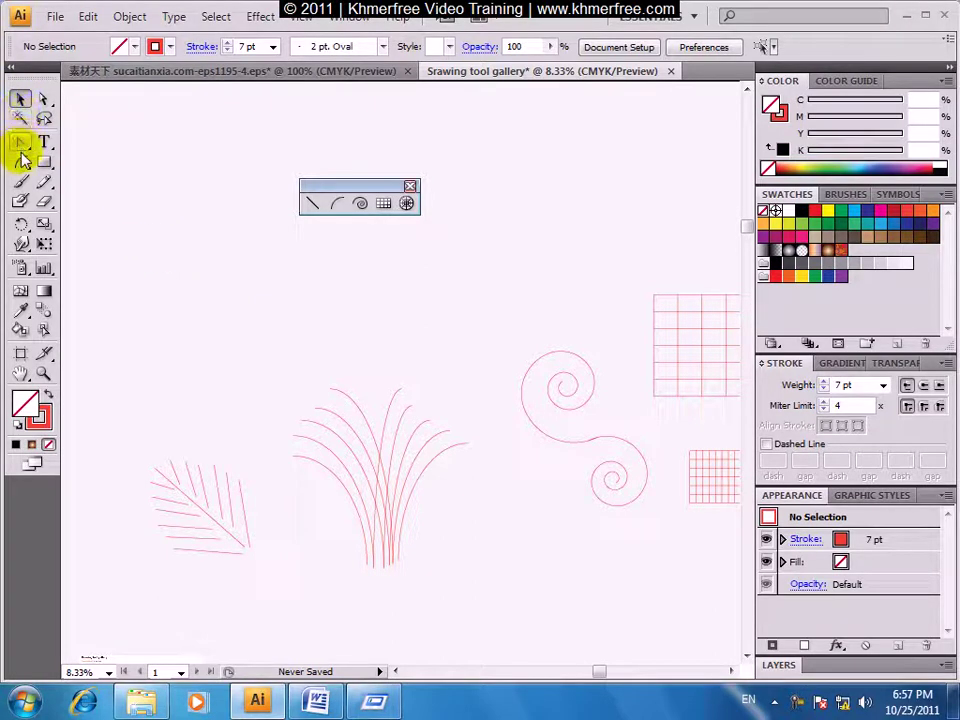
# Draw several red straight lines at different angles across the canvas.
pyautogui.click(315, 203)
pyautogui.moveTo(157, 202); pyautogui.dragTo(367, 287)
pyautogui.moveTo(203, 178); pyautogui.dragTo(322, 96)
pyautogui.moveTo(404, 137); pyautogui.dragTo(477, 142)
pyautogui.moveTo(148, 281); pyautogui.dragTo(156, 292)
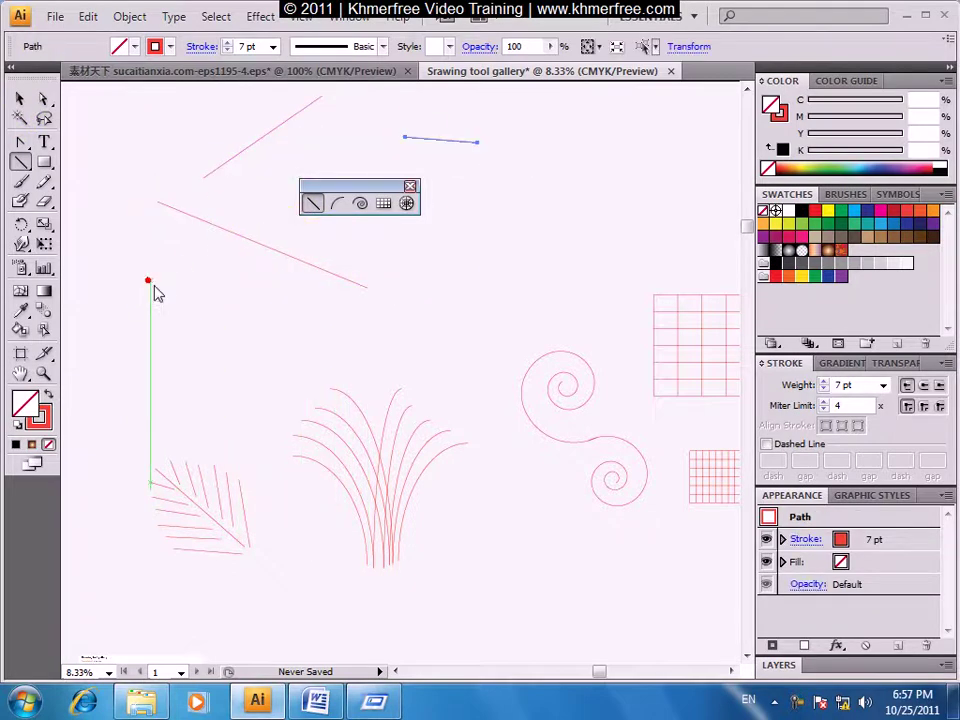
# Add short 5.99 mm lines with the angle set to 0°, then zoom in on them.
pyautogui.click(148, 281)
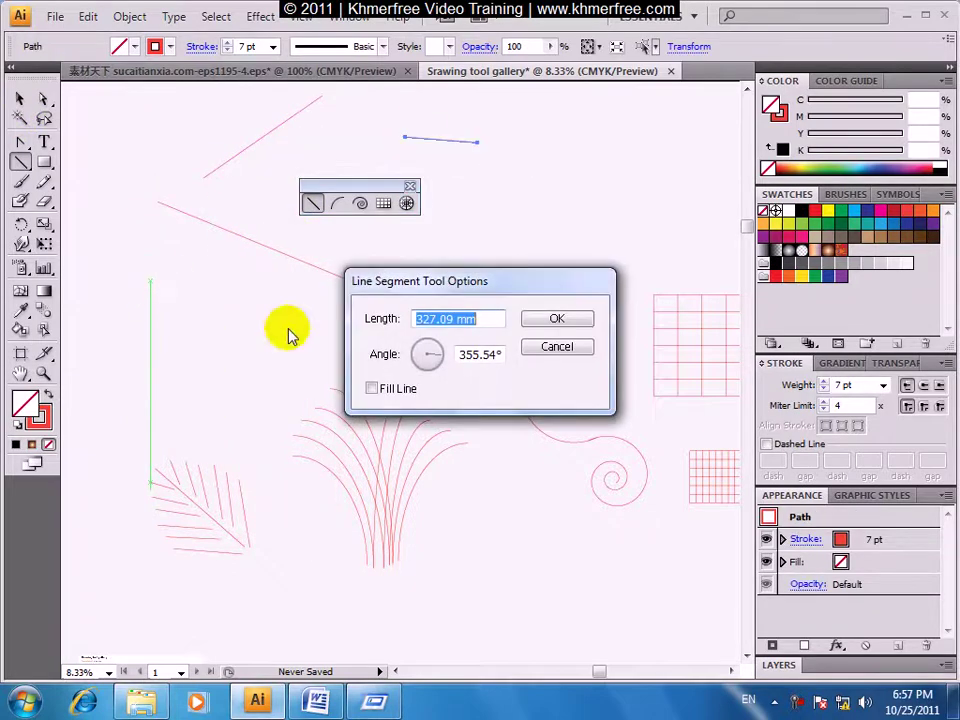
pyautogui.click(556, 320)
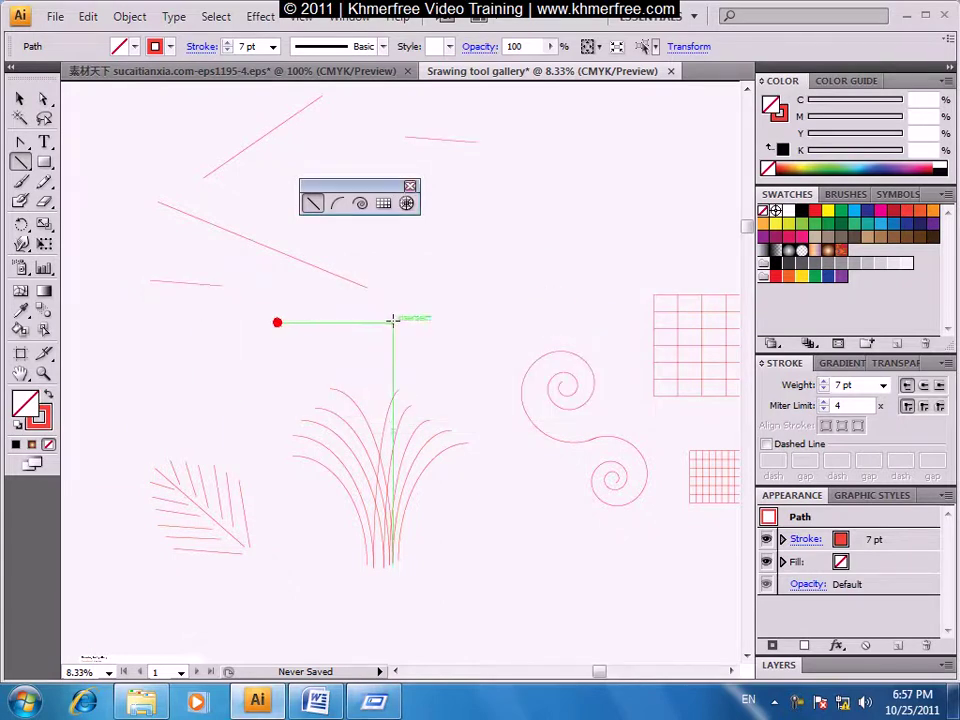
pyautogui.click(312, 328)
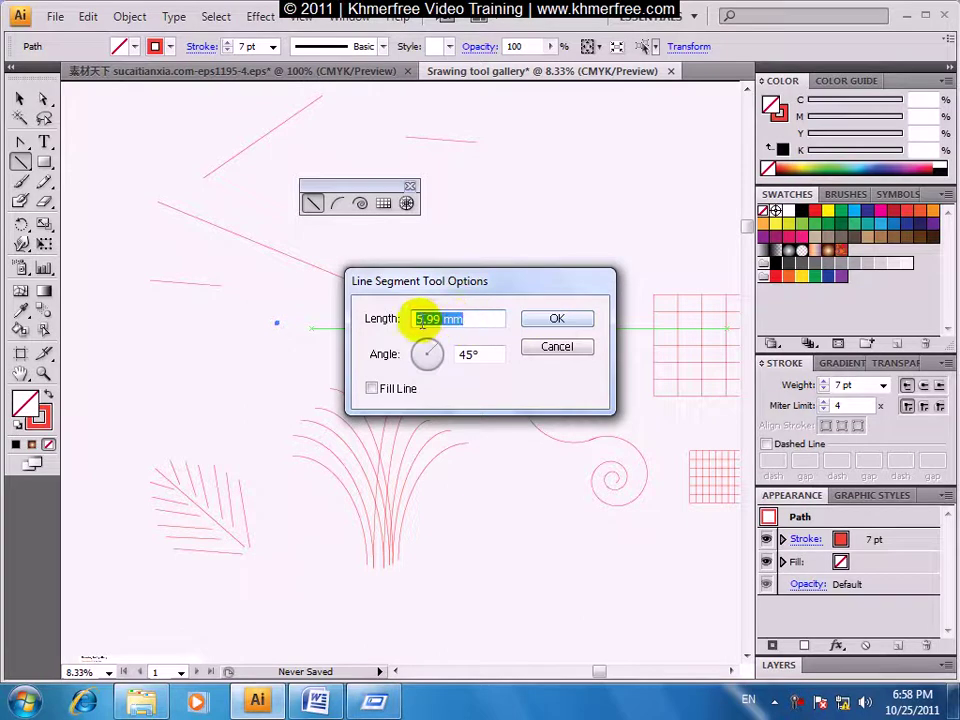
pyautogui.doubleClick(485, 357)
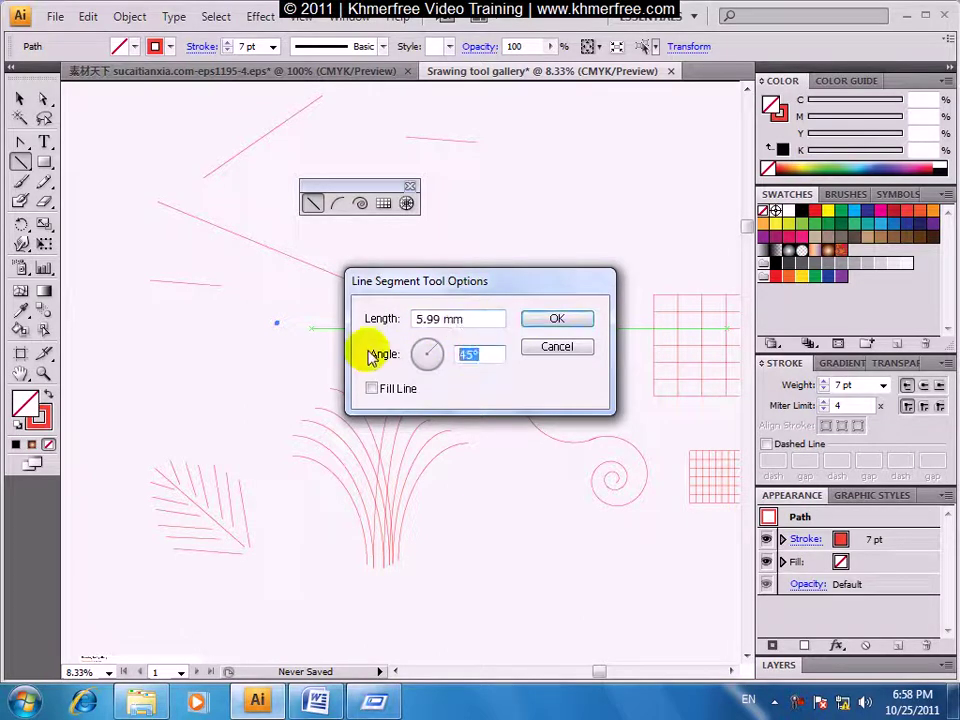
pyautogui.click(557, 318)
pyautogui.click(311, 327)
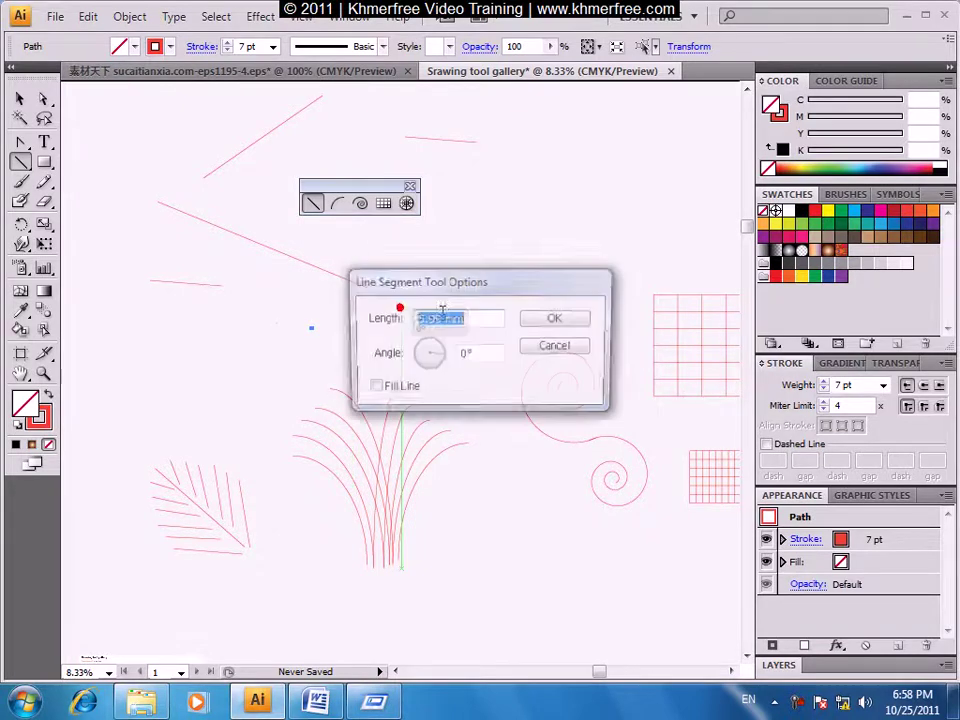
pyautogui.click(557, 318)
pyautogui.moveTo(378, 283); pyautogui.dragTo(476, 358)
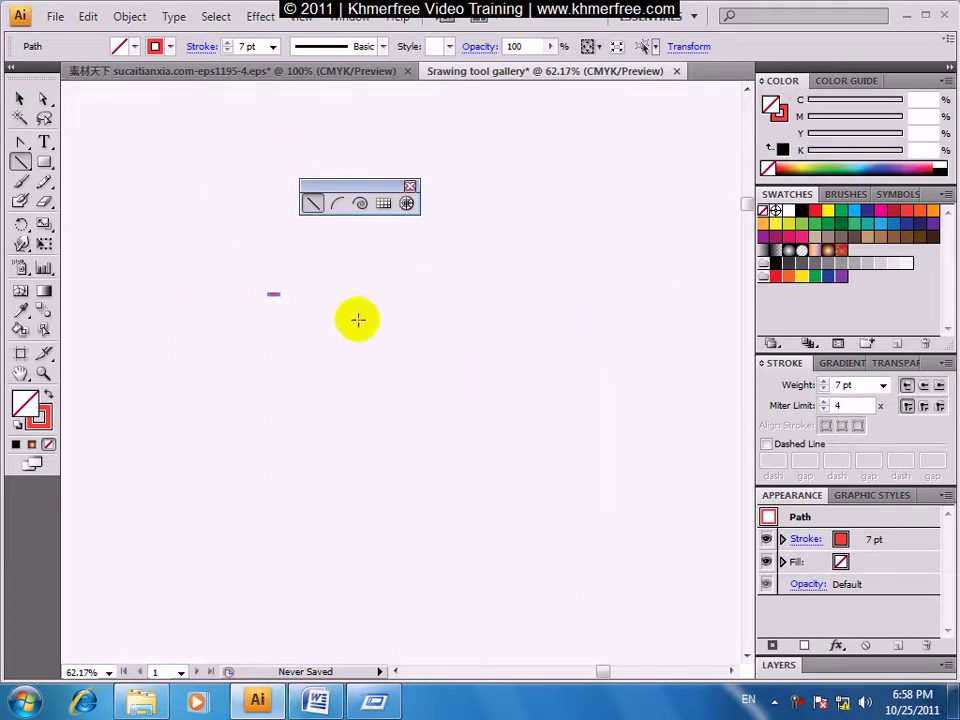
# Deselect everything and draw a first long horizontal line in empty space.
pyautogui.scroll(-1, 360, 315)
pyautogui.scroll(-1, 360, 315)
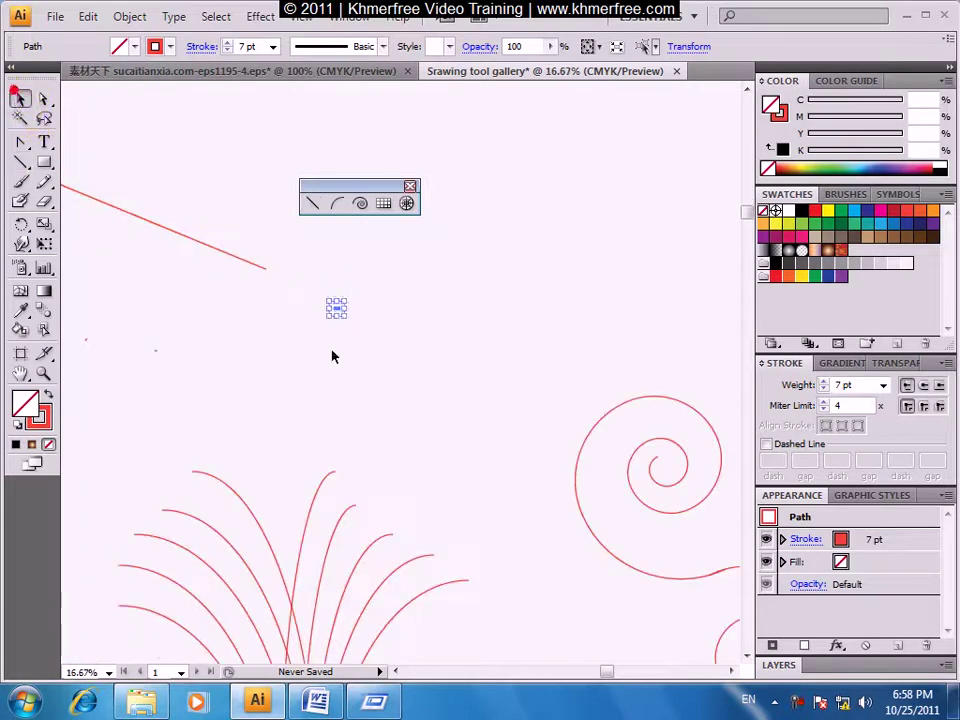
pyautogui.click(422, 377)
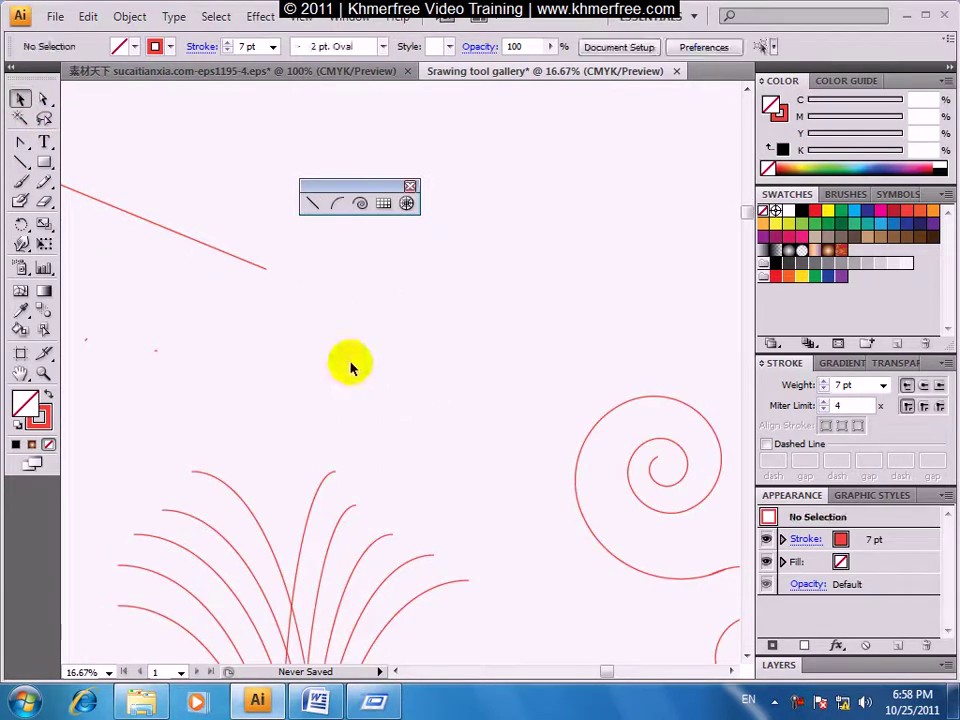
pyautogui.click(313, 204)
pyautogui.moveTo(540, 308); pyautogui.dragTo(386, 486)
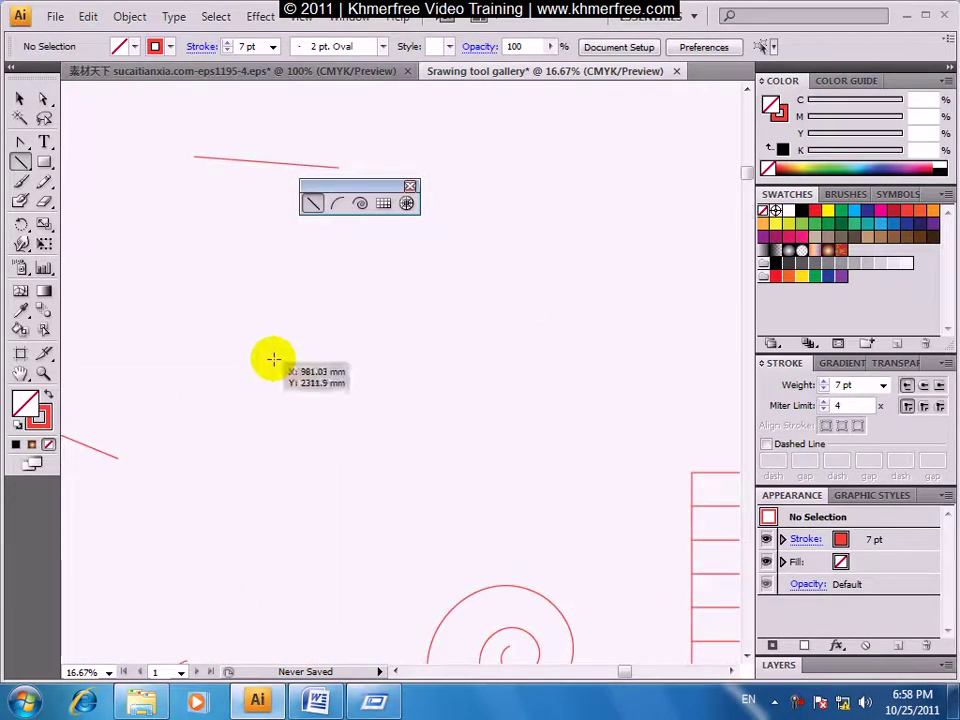
pyautogui.moveTo(259, 342)
pyautogui.mouseDown()
pyautogui.moveTo(553, 327)
pyautogui.moveTo(590, 340)
pyautogui.mouseUp()
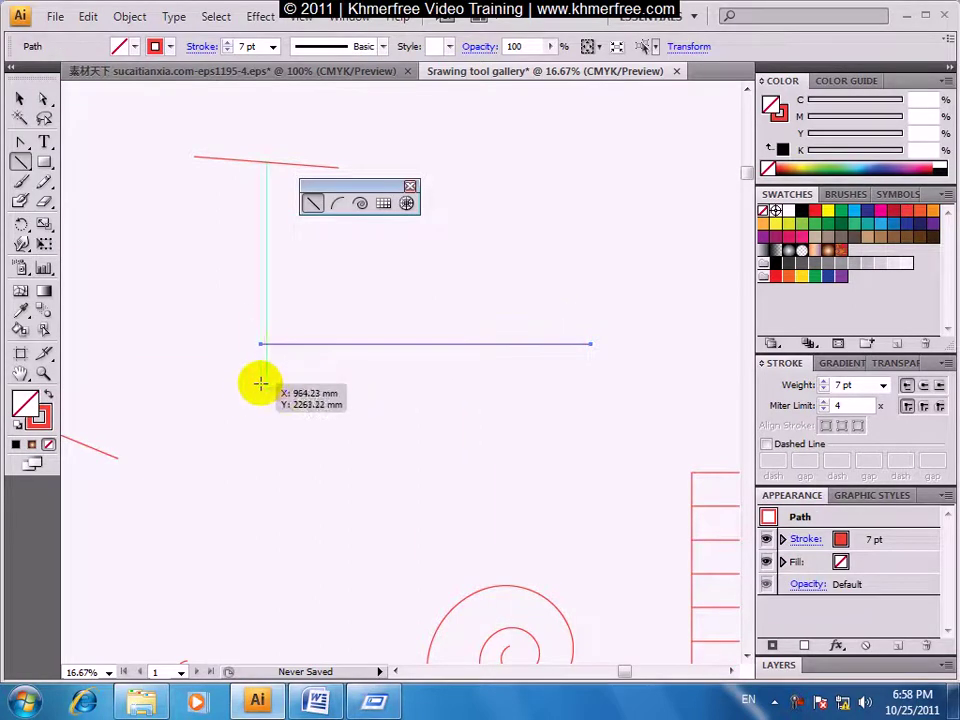
# Draw four more horizontal lines of similar length, stacked below the first.
pyautogui.moveTo(260, 383)
pyautogui.mouseDown()
pyautogui.moveTo(606, 395)
pyautogui.moveTo(595, 388)
pyautogui.mouseUp()
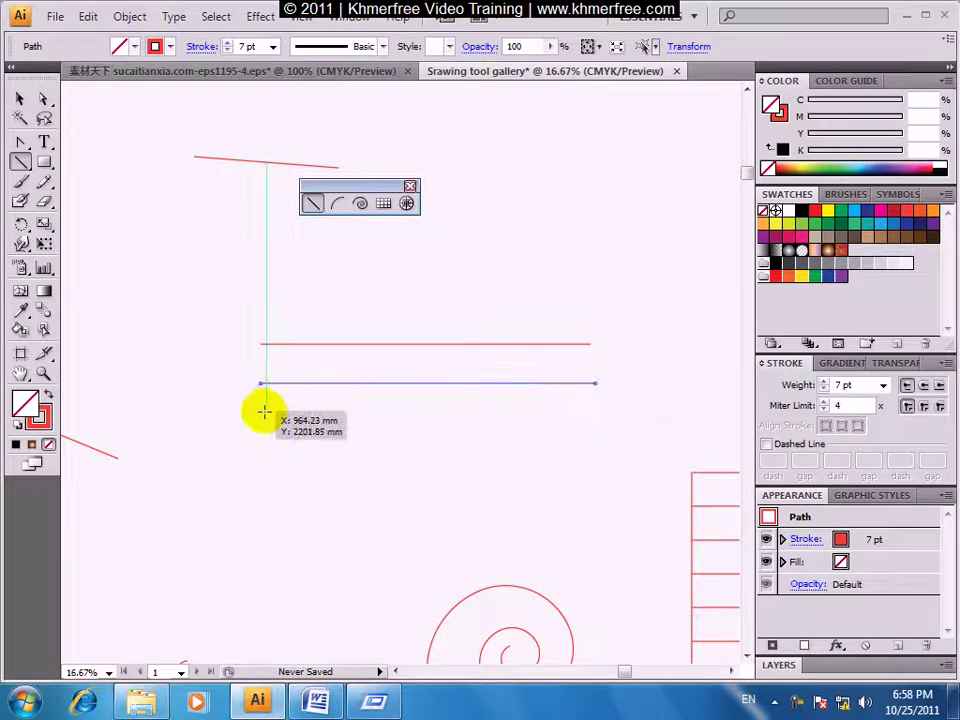
pyautogui.moveTo(262, 423); pyautogui.dragTo(585, 428)
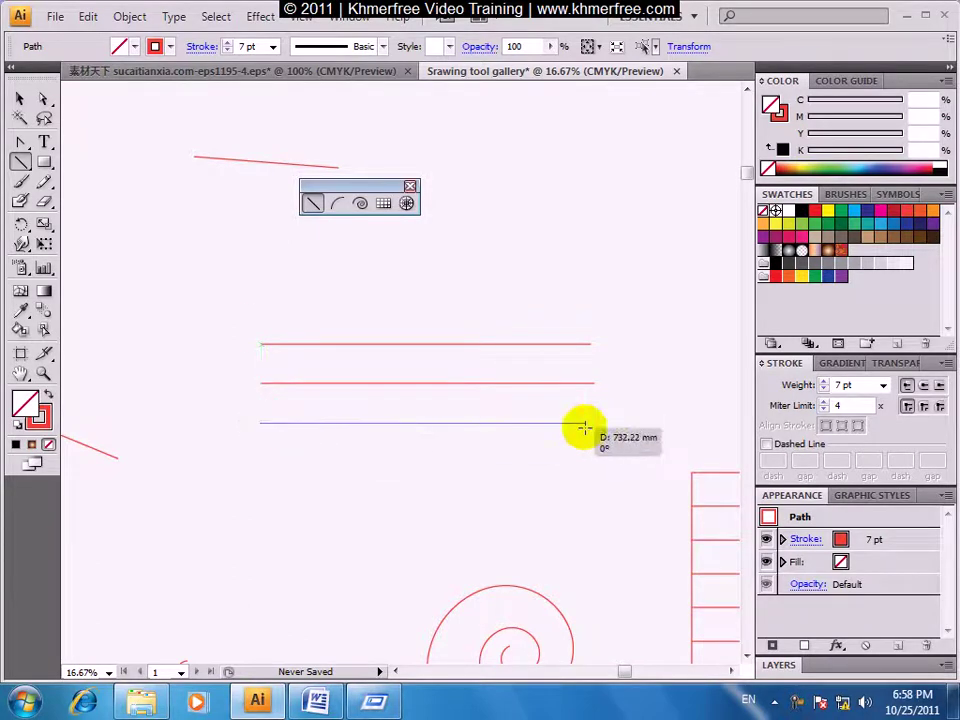
pyautogui.moveTo(590, 426); pyautogui.dragTo(590, 424)
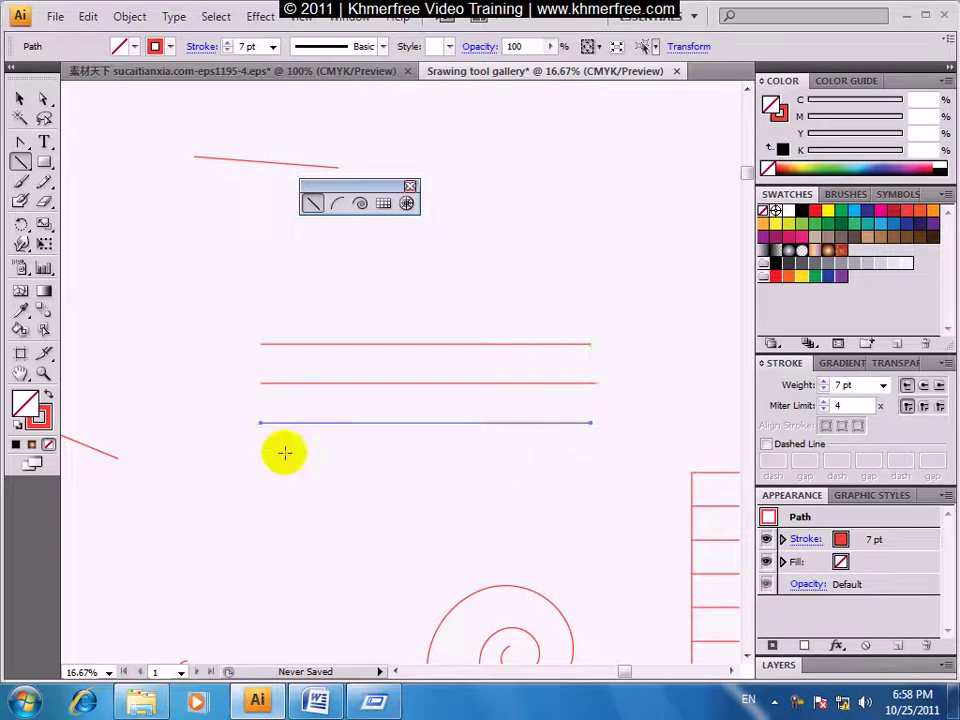
pyautogui.moveTo(258, 457); pyautogui.dragTo(581, 484)
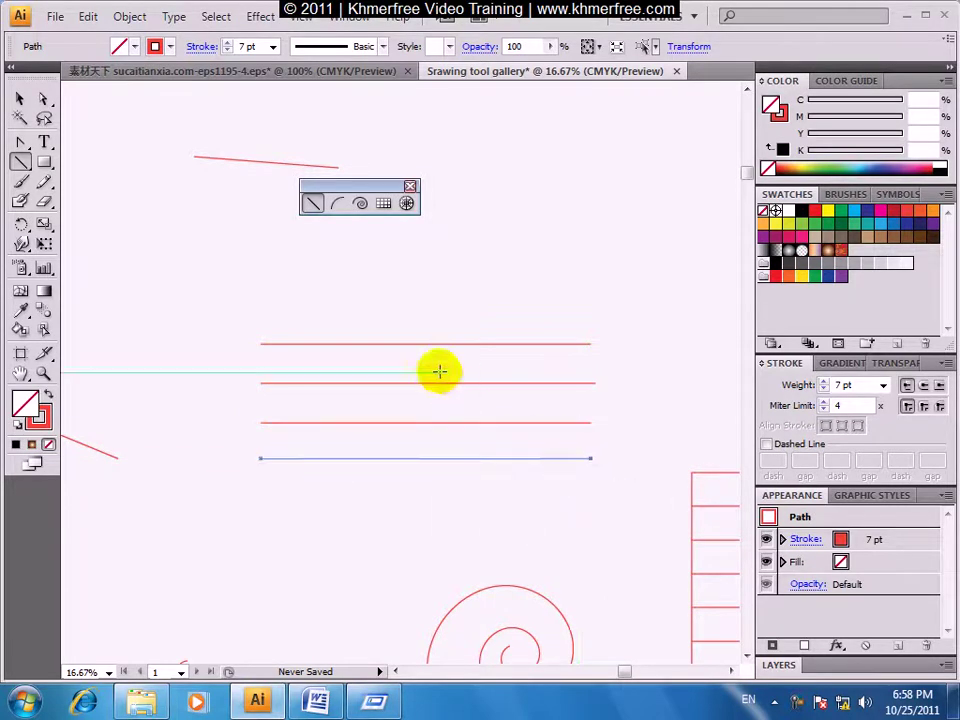
pyautogui.scroll(3, 400, 385)
pyautogui.hscroll(3, 400, 385)
pyautogui.moveTo(332, 307)
pyautogui.mouseDown()
pyautogui.moveTo(659, 301)
pyautogui.moveTo(414, 320)
pyautogui.moveTo(407, 373)
pyautogui.moveTo(536, 396)
pyautogui.moveTo(450, 403)
pyautogui.moveTo(464, 412)
pyautogui.moveTo(671, 388)
pyautogui.moveTo(630, 553)
pyautogui.moveTo(590, 598)
pyautogui.moveTo(435, 579)
pyautogui.moveTo(467, 596)
pyautogui.moveTo(490, 592)
pyautogui.moveTo(479, 586)
pyautogui.mouseUp()
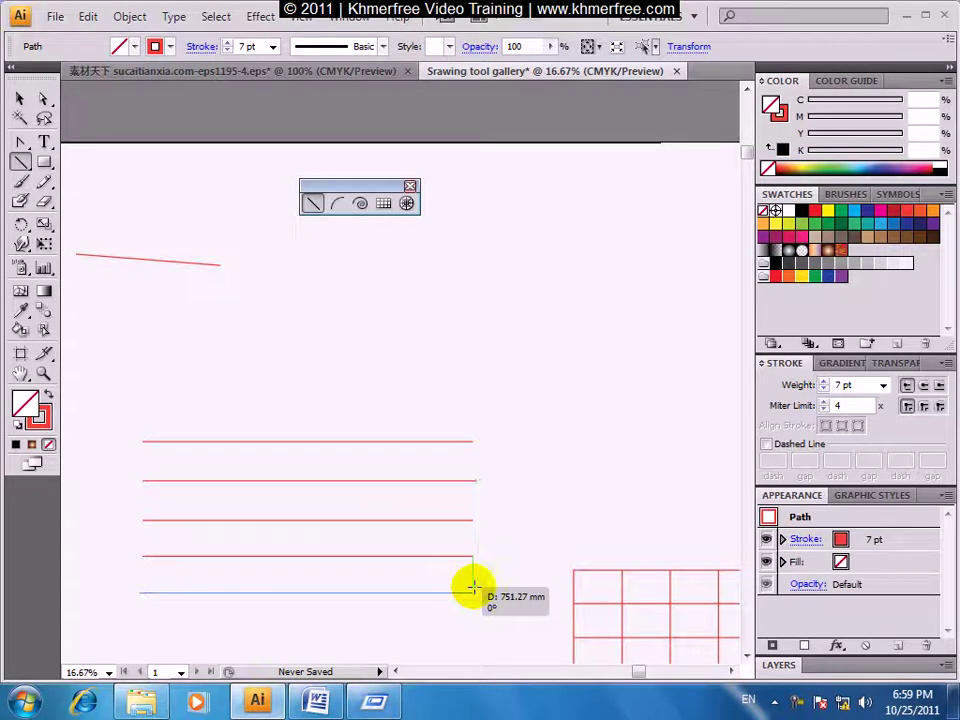
pyautogui.moveTo(473, 585); pyautogui.dragTo(473, 585)
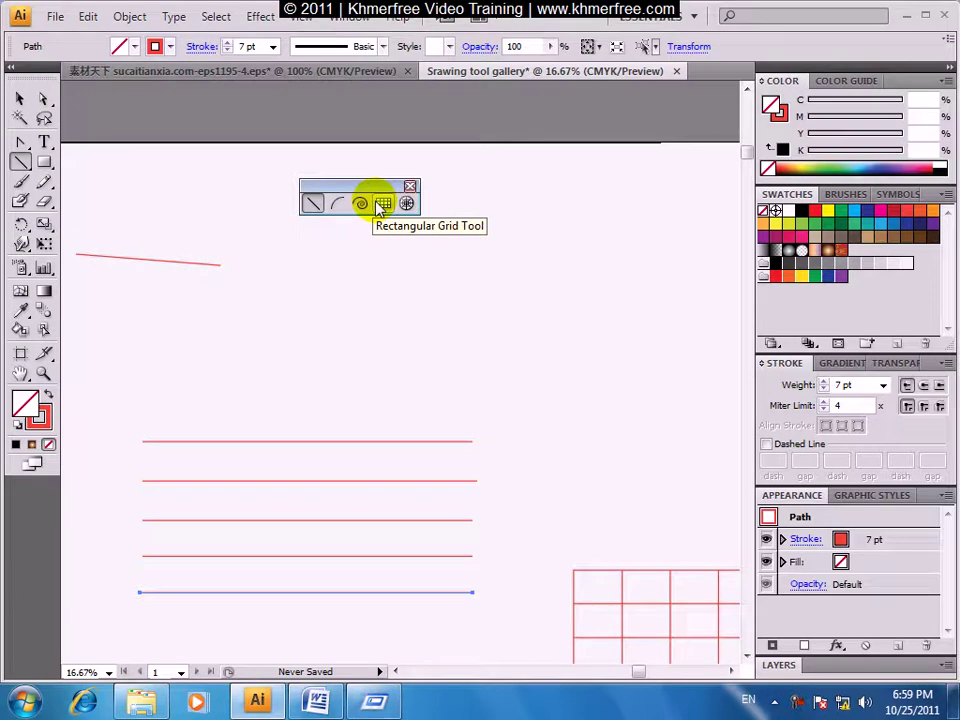
# Draw a rectangular grid above the red lines, then pan to the empty right side.
pyautogui.click(383, 204)
pyautogui.moveTo(313, 231); pyautogui.dragTo(593, 393)
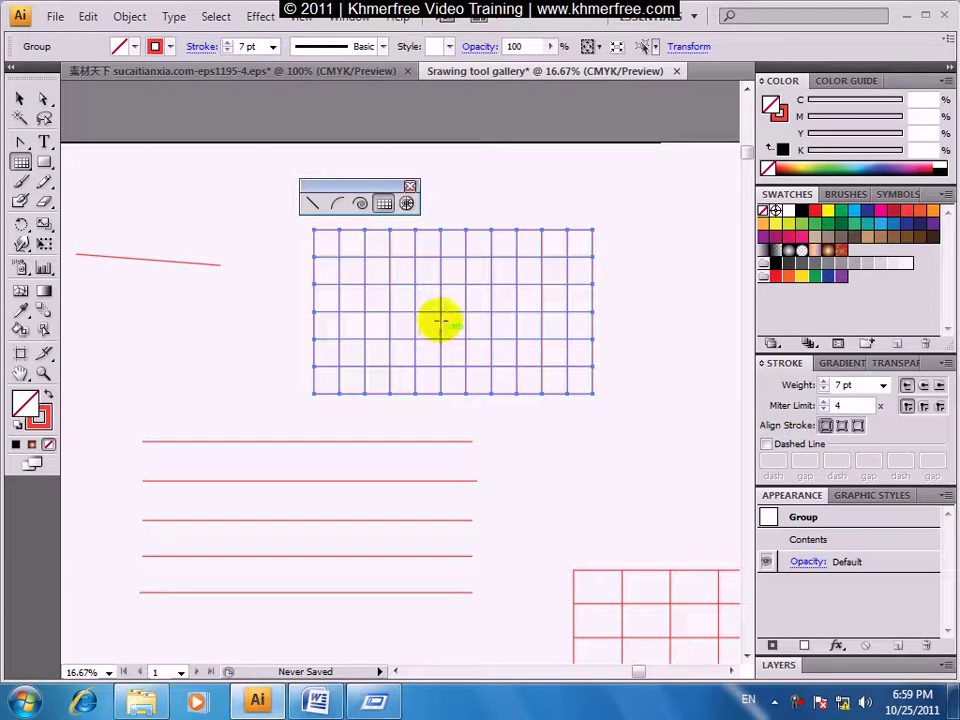
pyautogui.moveTo(621, 343); pyautogui.dragTo(370, 339)
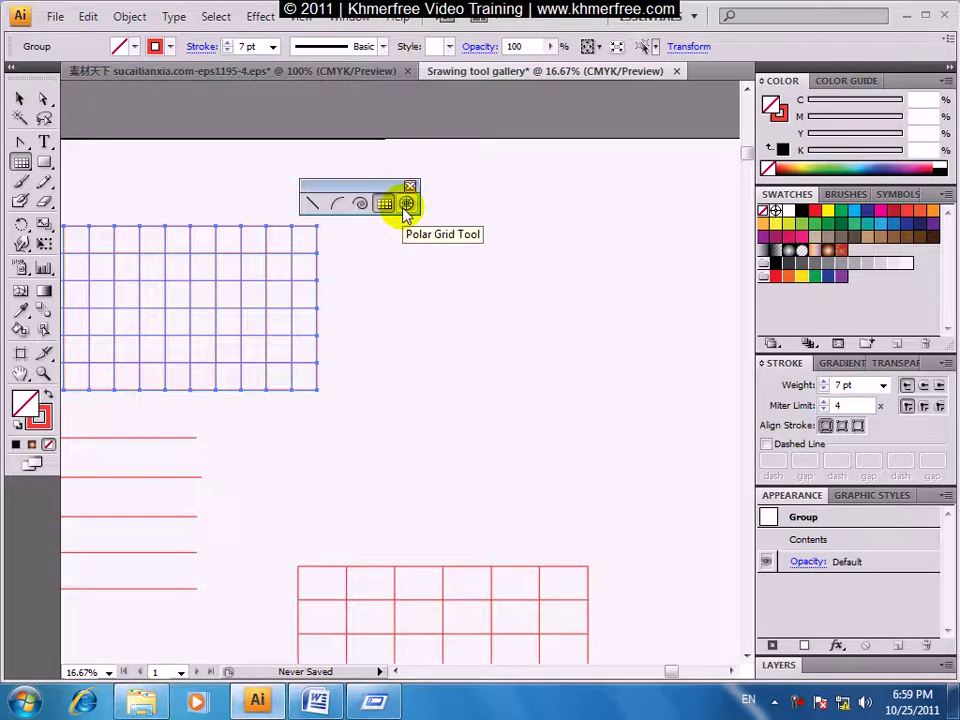
# Draw an oval polar grid in the empty area, then undo a misplaced circular one.
pyautogui.click(406, 205)
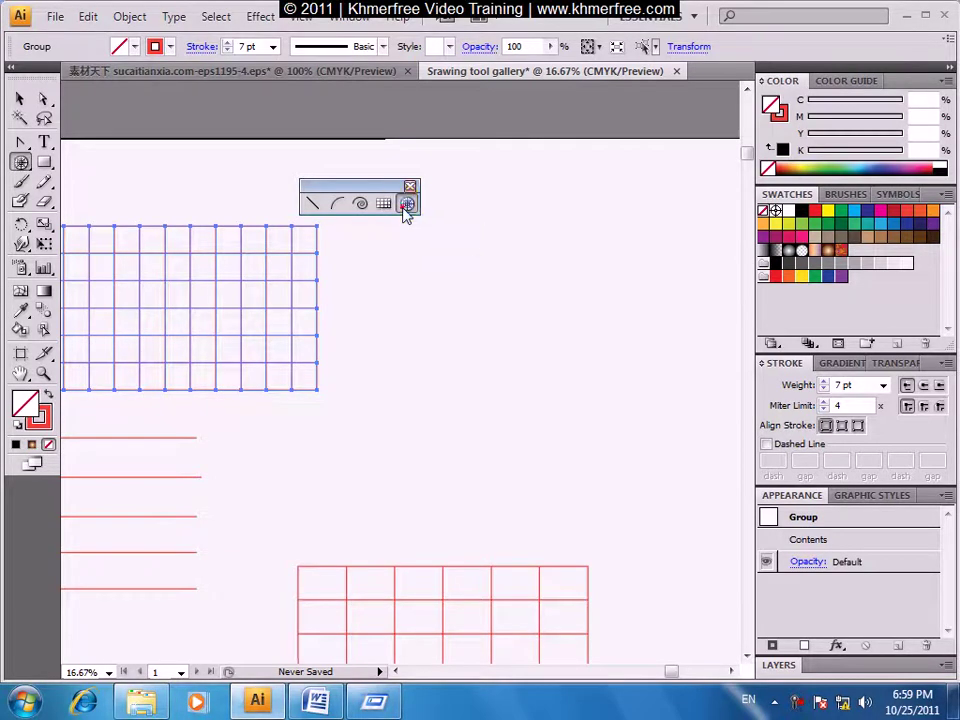
pyautogui.moveTo(446, 238); pyautogui.dragTo(638, 386)
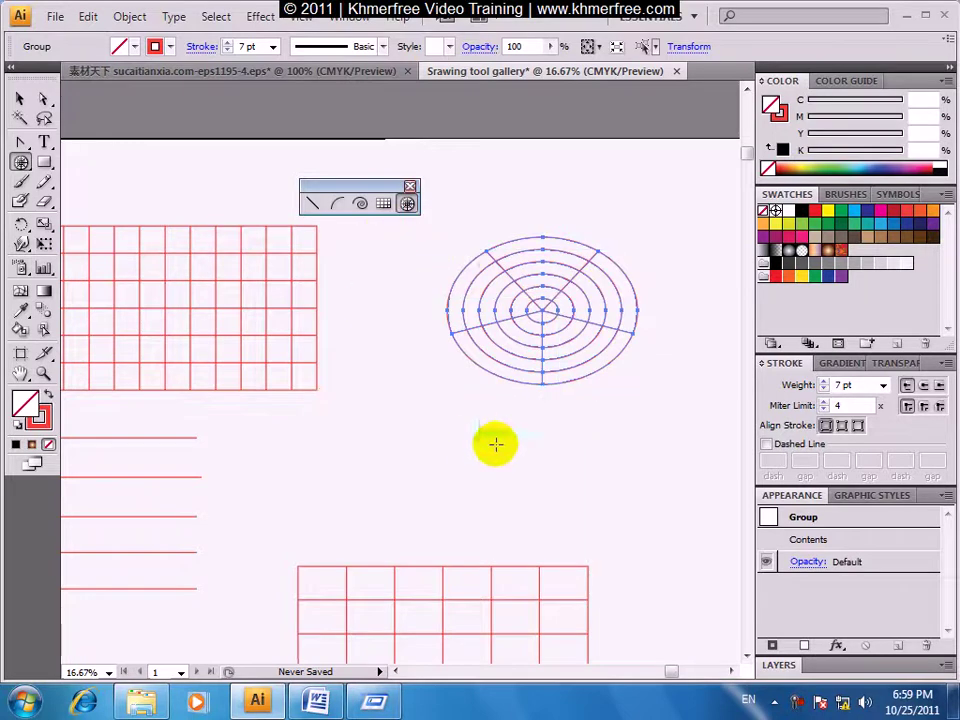
pyautogui.moveTo(612, 425); pyautogui.dragTo(305, 384)
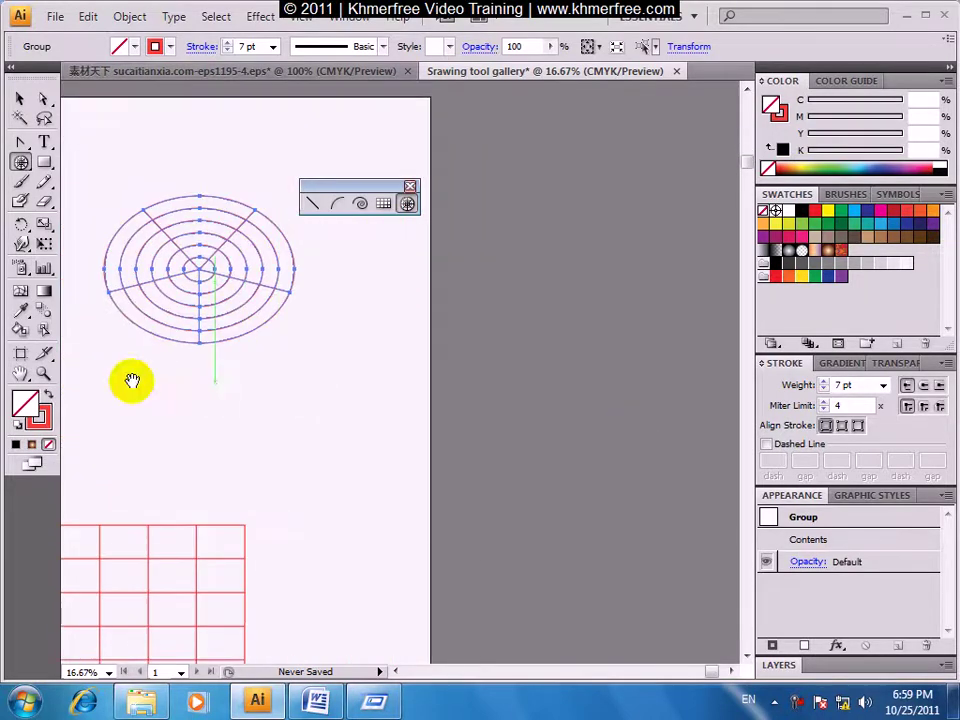
pyautogui.moveTo(414, 373); pyautogui.dragTo(586, 472)
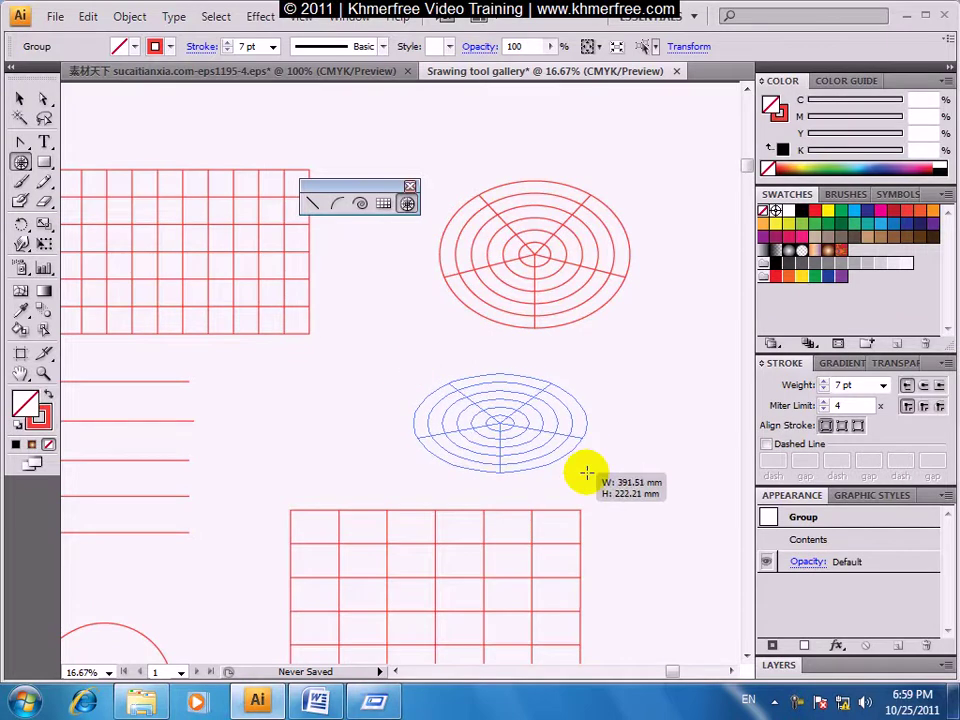
pyautogui.press('shift')
pyautogui.moveTo(586, 471)
pyautogui.mouseDown()
pyautogui.moveTo(469, 386)
pyautogui.moveTo(193, 262)
pyautogui.moveTo(284, 260)
pyautogui.mouseUp()
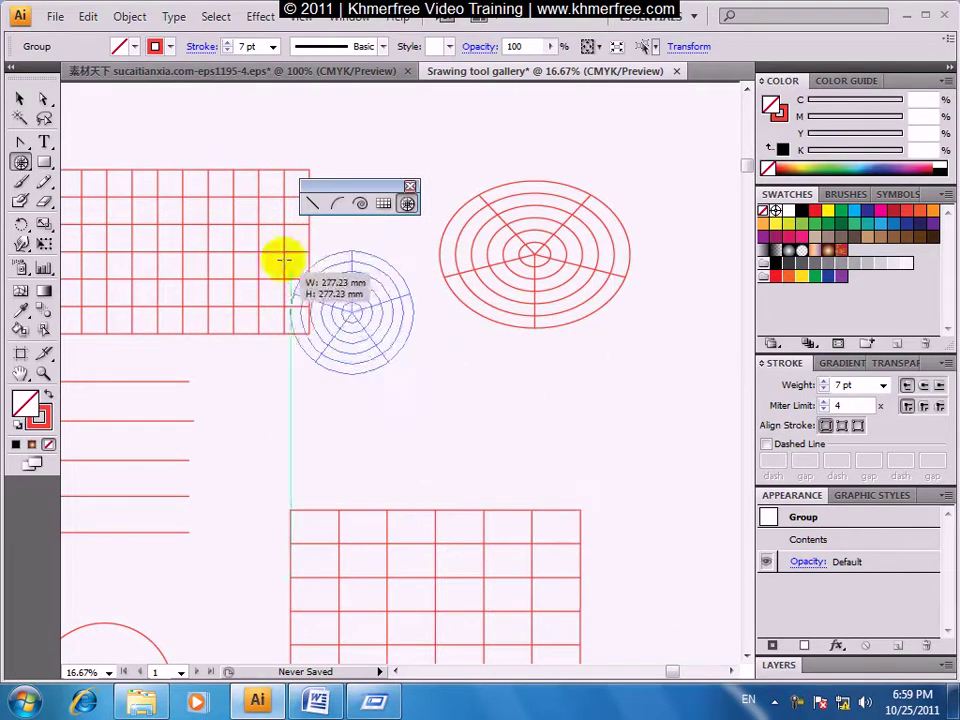
pyautogui.moveTo(284, 260); pyautogui.dragTo(573, 524)
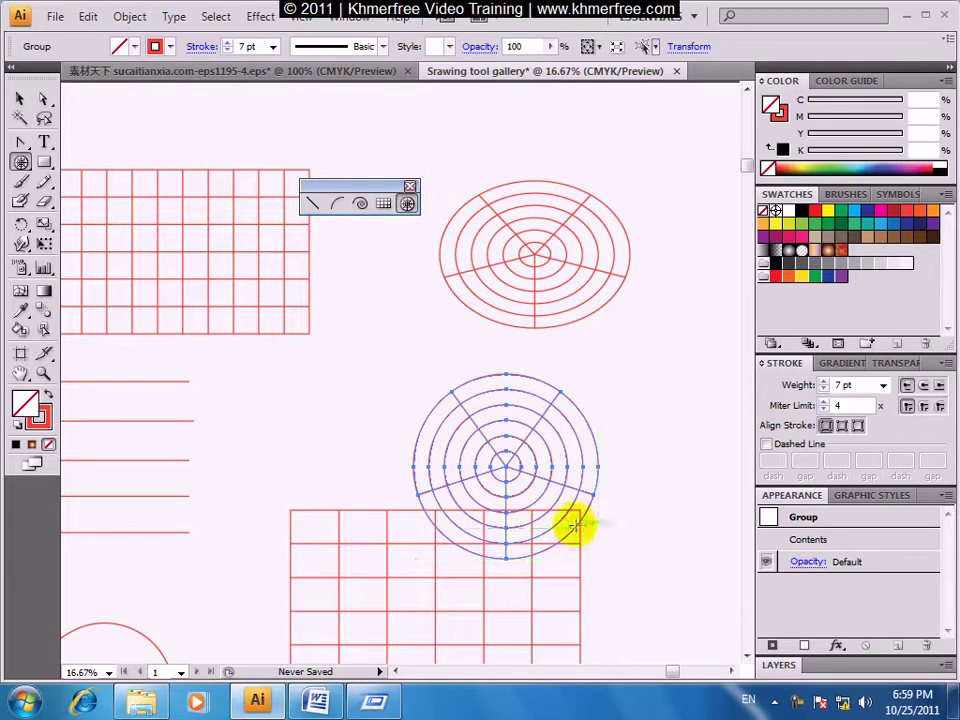
pyautogui.hotkey('ctrl', 'z')
# Draw several more polar grids, circular and tall oval, among the existing grids.
pyautogui.moveTo(323, 307); pyautogui.dragTo(487, 437)
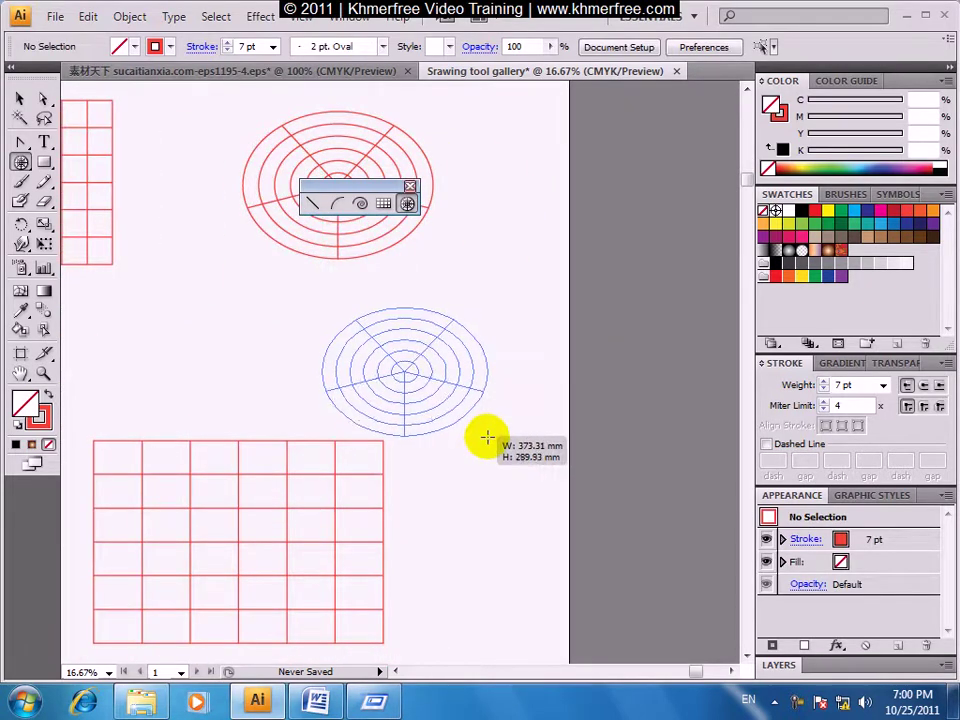
pyautogui.moveTo(487, 437)
pyautogui.mouseDown()
pyautogui.moveTo(448, 430)
pyautogui.moveTo(459, 444)
pyautogui.moveTo(400, 297)
pyautogui.moveTo(456, 441)
pyautogui.moveTo(375, 264)
pyautogui.moveTo(450, 444)
pyautogui.moveTo(369, 300)
pyautogui.moveTo(467, 519)
pyautogui.moveTo(377, 304)
pyautogui.moveTo(467, 516)
pyautogui.moveTo(385, 309)
pyautogui.moveTo(452, 474)
pyautogui.moveTo(381, 321)
pyautogui.moveTo(437, 418)
pyautogui.moveTo(372, 331)
pyautogui.mouseUp()
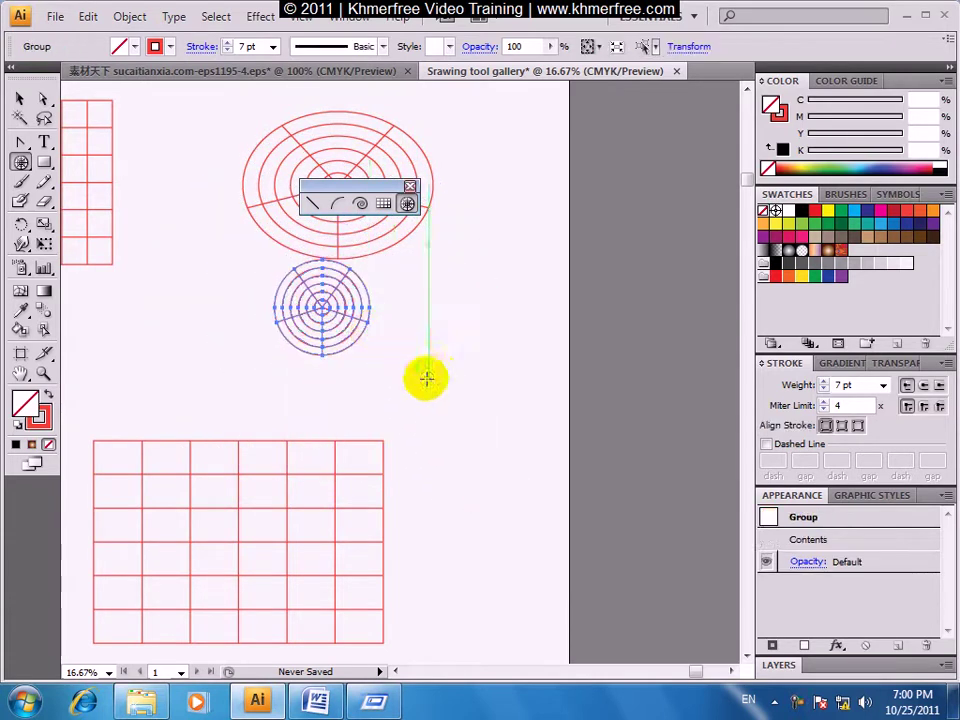
pyautogui.moveTo(425, 351)
pyautogui.mouseDown()
pyautogui.moveTo(454, 422)
pyautogui.moveTo(486, 446)
pyautogui.moveTo(446, 388)
pyautogui.moveTo(520, 447)
pyautogui.moveTo(562, 506)
pyautogui.moveTo(364, 422)
pyautogui.moveTo(246, 394)
pyautogui.moveTo(231, 349)
pyautogui.moveTo(253, 407)
pyautogui.mouseUp()
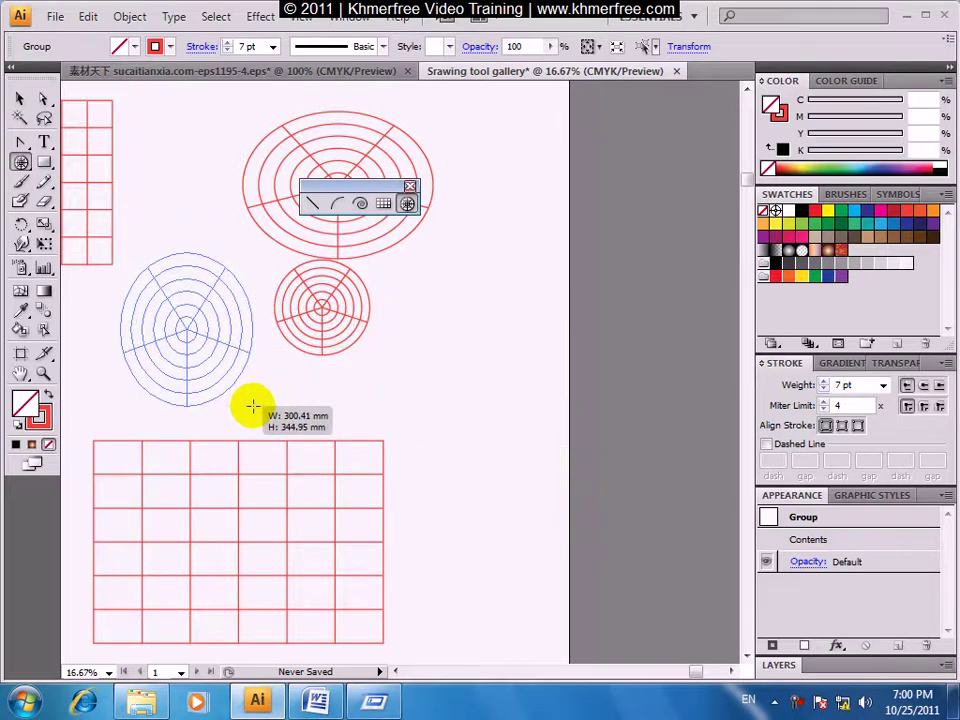
pyautogui.press('shift')
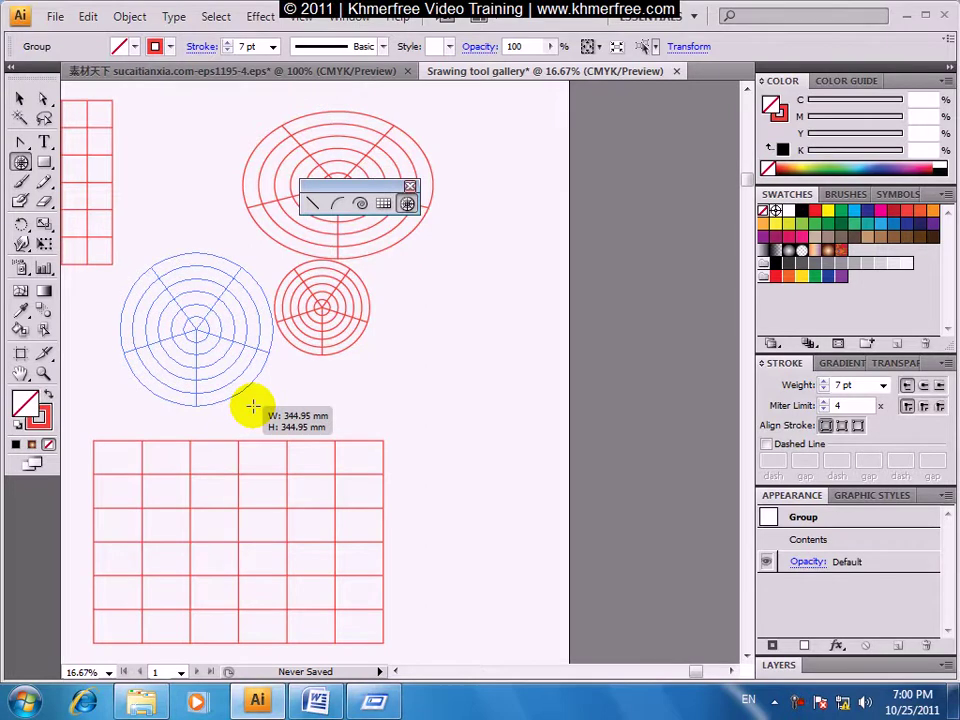
pyautogui.moveTo(253, 406)
pyautogui.mouseDown()
pyautogui.moveTo(229, 347)
pyautogui.moveTo(163, 251)
pyautogui.moveTo(170, 265)
pyautogui.mouseUp()
pyautogui.press('alt')
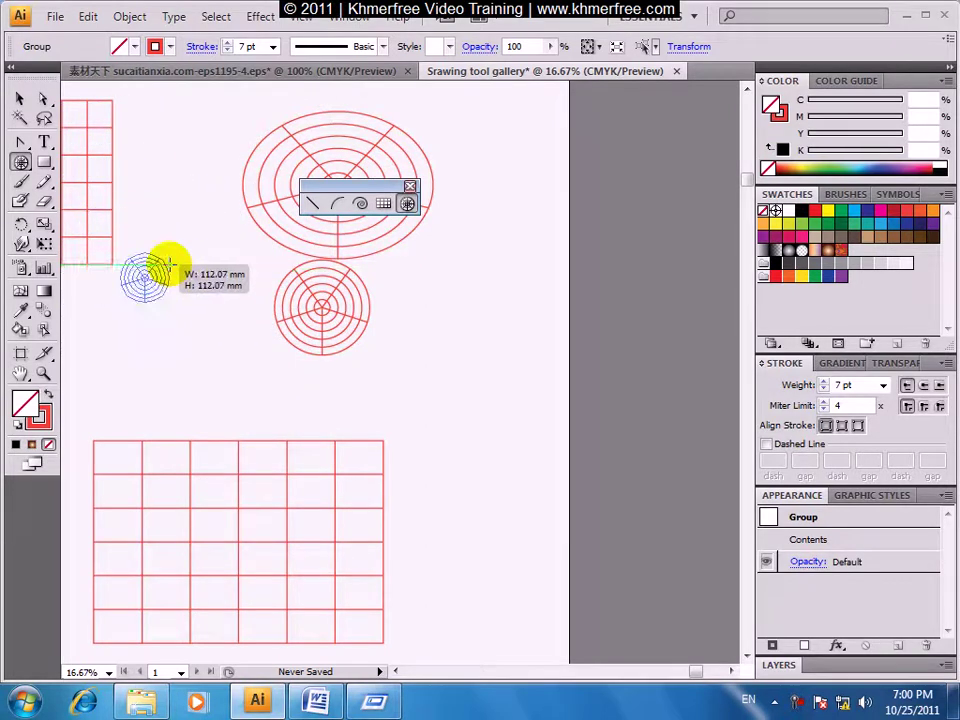
pyautogui.moveTo(168, 263)
pyautogui.mouseDown()
pyautogui.moveTo(180, 339)
pyautogui.moveTo(420, 381)
pyautogui.moveTo(521, 259)
pyautogui.moveTo(459, 314)
pyautogui.moveTo(261, 193)
pyautogui.moveTo(160, 283)
pyautogui.moveTo(187, 380)
pyautogui.moveTo(557, 392)
pyautogui.mouseUp()
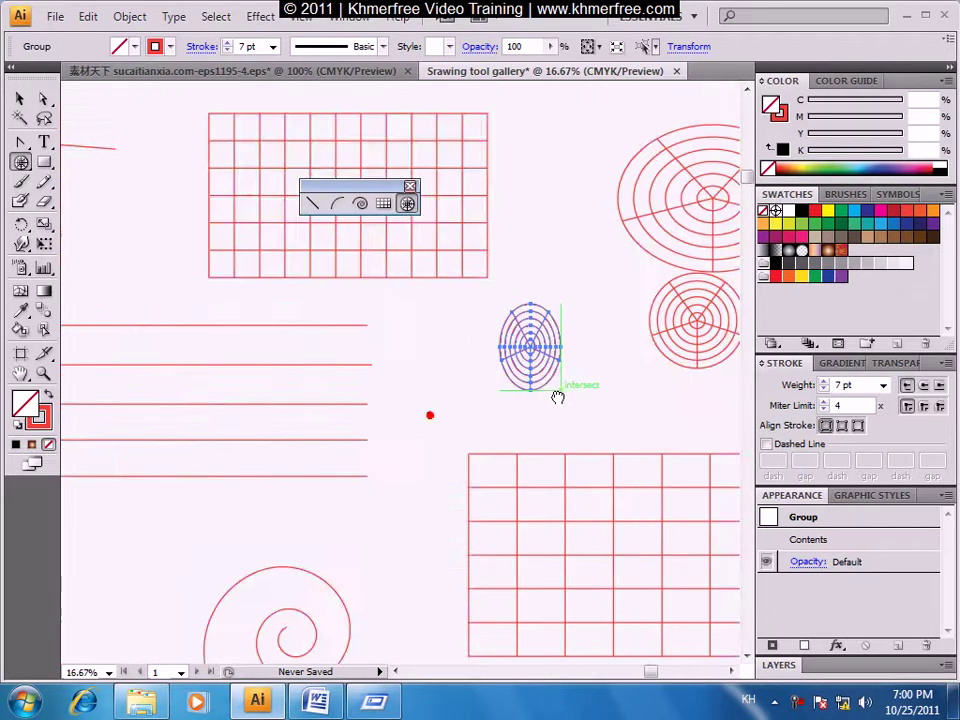
pyautogui.moveTo(386, 354)
pyautogui.mouseDown()
pyautogui.moveTo(505, 458)
pyautogui.moveTo(709, 435)
pyautogui.moveTo(643, 454)
pyautogui.moveTo(699, 450)
pyautogui.mouseUp()
pyautogui.moveTo(546, 193)
pyautogui.mouseDown()
pyautogui.moveTo(574, 257)
pyautogui.moveTo(637, 326)
pyautogui.moveTo(444, 333)
pyautogui.moveTo(440, 462)
pyautogui.moveTo(497, 467)
pyautogui.mouseUp()
pyautogui.moveTo(673, 356); pyautogui.dragTo(253, 511)
pyautogui.moveTo(416, 435)
pyautogui.mouseDown()
pyautogui.moveTo(467, 510)
pyautogui.moveTo(484, 484)
pyautogui.moveTo(452, 425)
pyautogui.moveTo(489, 491)
pyautogui.moveTo(407, 386)
pyautogui.moveTo(597, 583)
pyautogui.moveTo(580, 563)
pyautogui.mouseUp()
# Deselect and zoom out to see the whole document and reference images.
pyautogui.hotkey('ctrl', 'z')
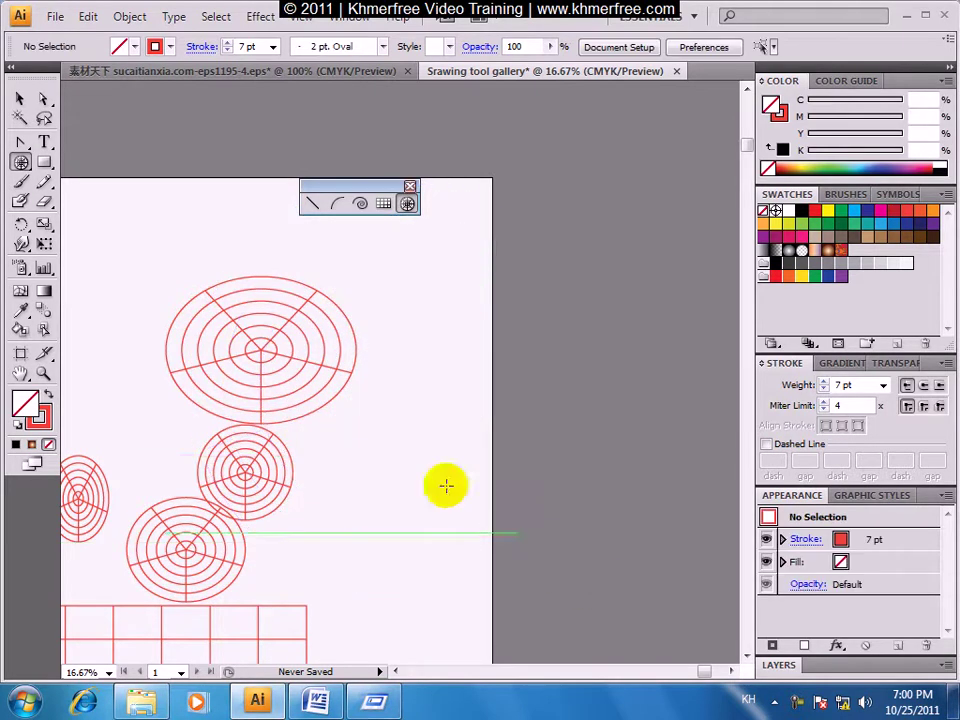
pyautogui.scroll(-2, 446, 486)
pyautogui.hotkey('ctrl', '-')
pyautogui.moveTo(440, 412)
pyautogui.mouseDown()
pyautogui.moveTo(304, 508)
pyautogui.moveTo(396, 494)
pyautogui.mouseUp()
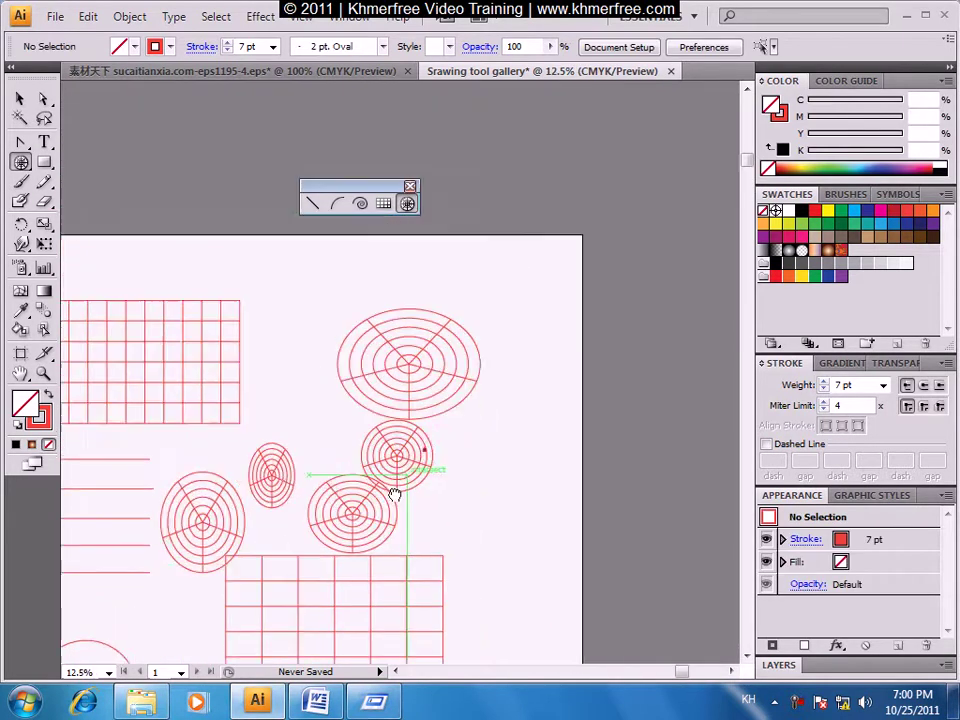
pyautogui.moveTo(306, 315); pyautogui.dragTo(311, 221)
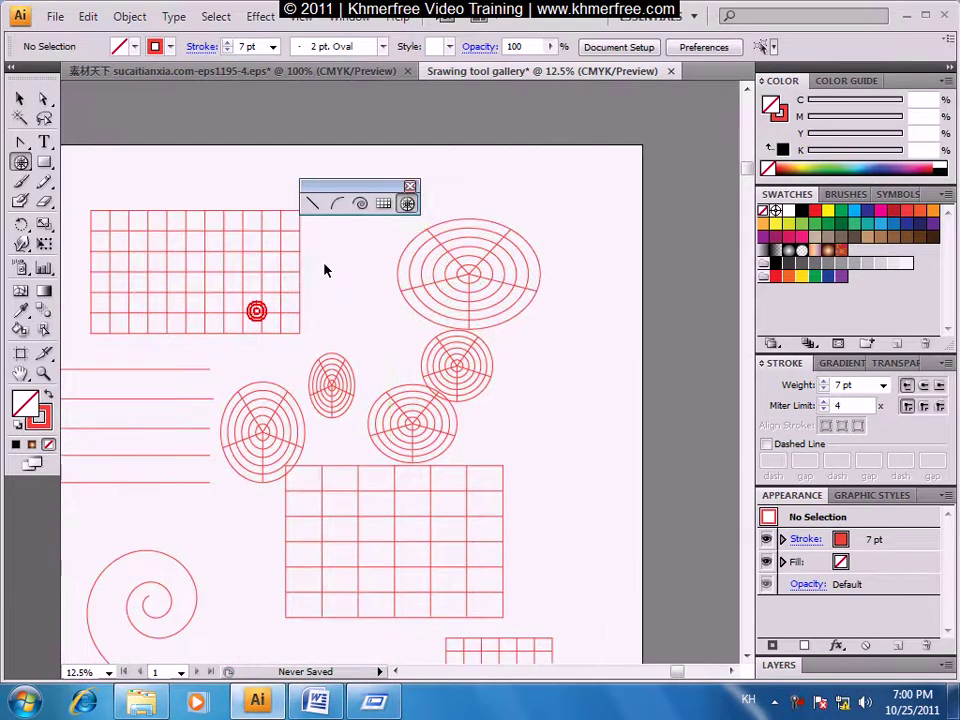
pyautogui.hotkey('ctrl', '-')
pyautogui.hotkey('ctrl', '-')
pyautogui.moveTo(463, 321)
pyautogui.mouseDown()
pyautogui.moveTo(395, 289)
pyautogui.moveTo(361, 320)
pyautogui.mouseUp()
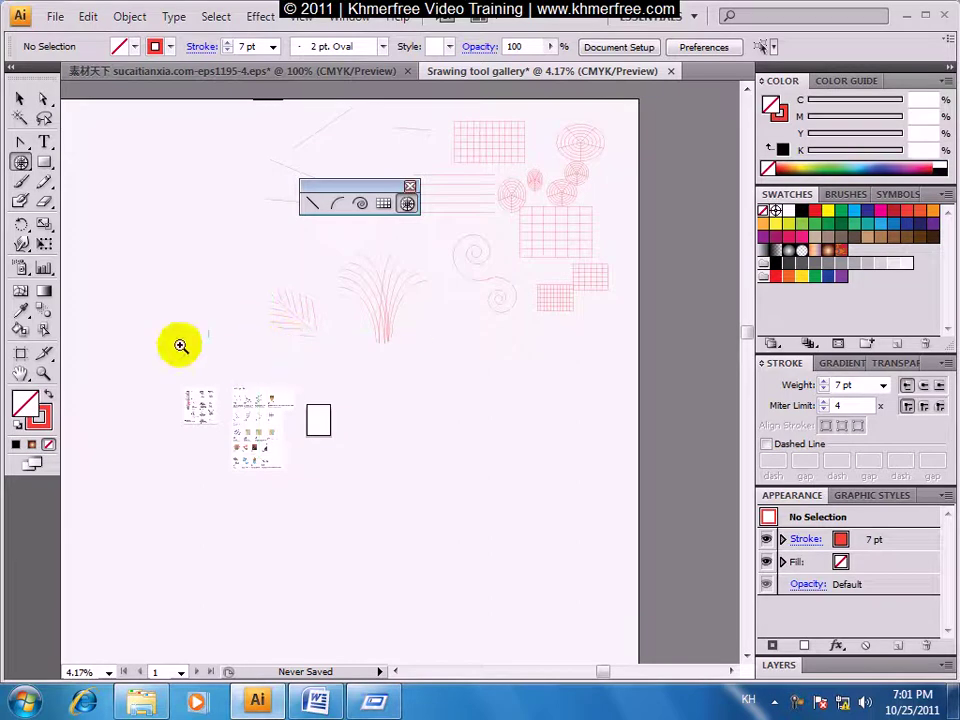
# Zoom in on the gallery's fan and polar grid examples and close the grid tools panel.
pyautogui.moveTo(180, 345); pyautogui.dragTo(300, 450)
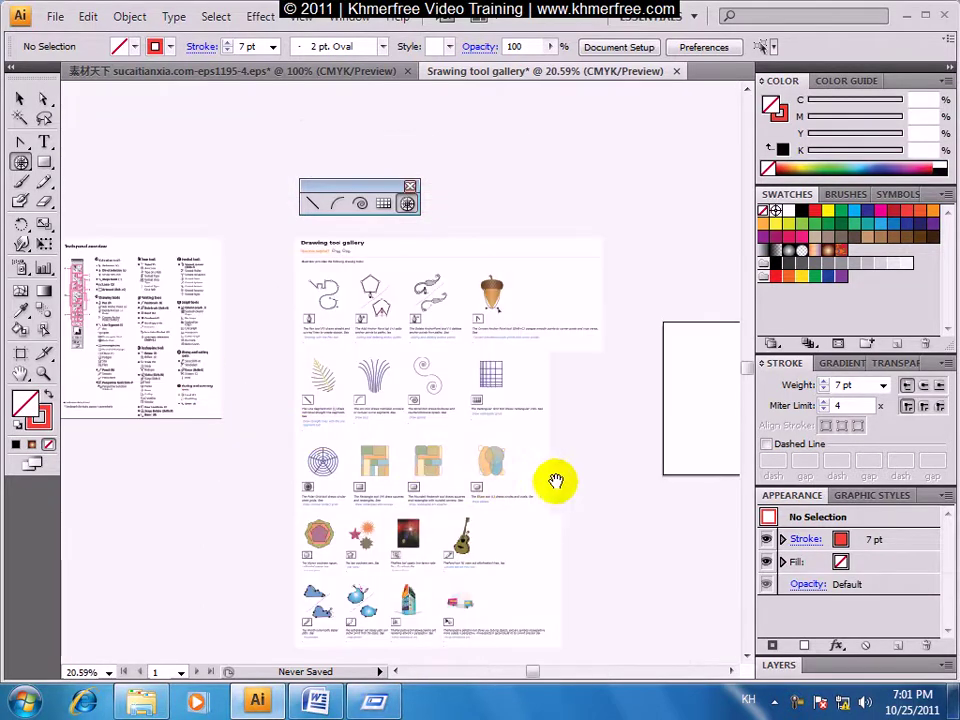
pyautogui.hscroll(5, 549, 476)
pyautogui.hotkey('ctrl', '+')
pyautogui.hotkey('ctrl', '+')
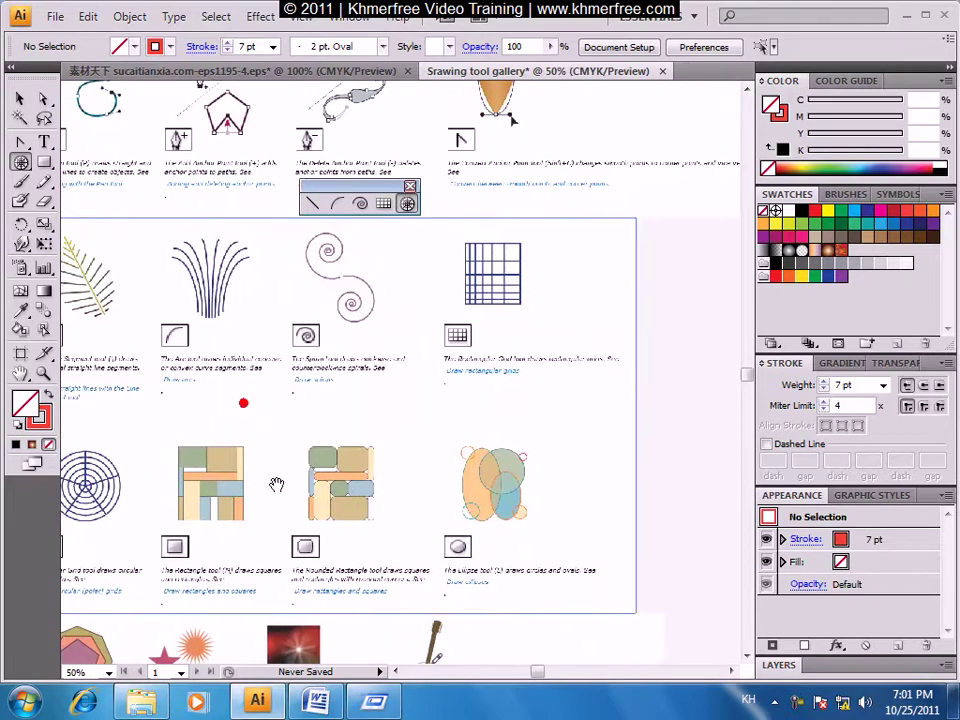
pyautogui.moveTo(336, 492); pyautogui.dragTo(521, 466)
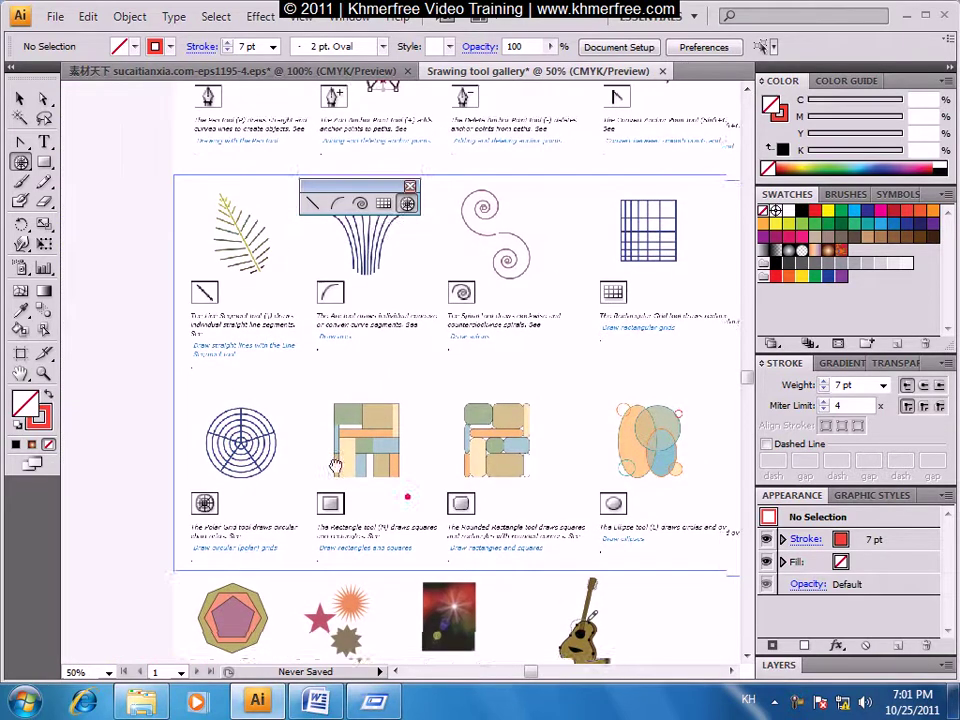
pyautogui.scroll(-2, 332, 461)
pyautogui.hscroll(3, 332, 461)
pyautogui.scroll(10, 398, 344)
pyautogui.hscroll(5, 398, 344)
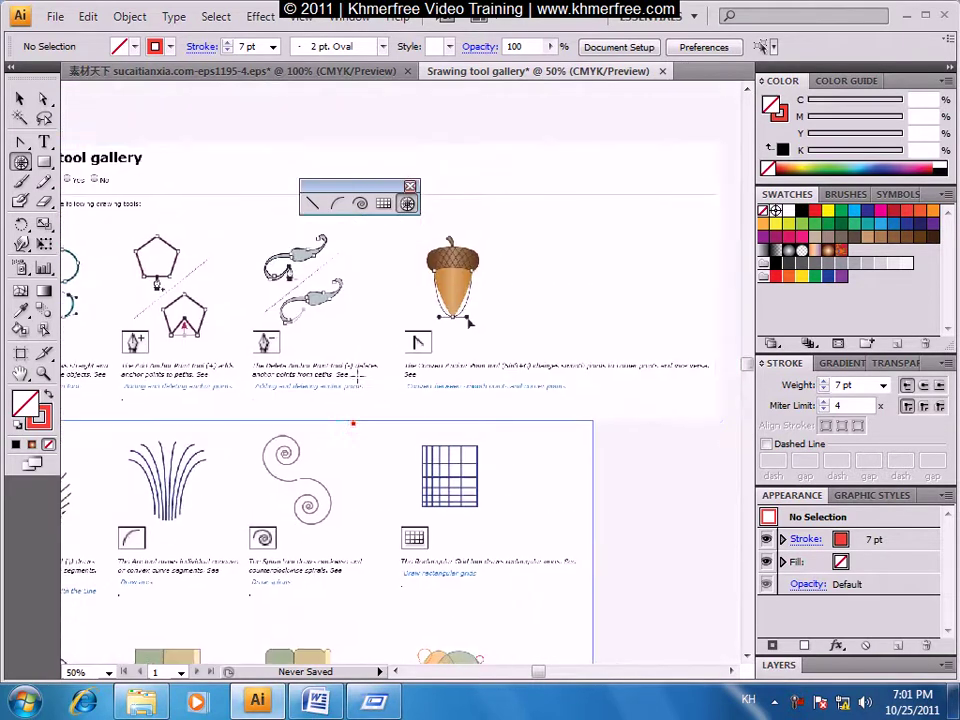
pyautogui.click(409, 187)
pyautogui.scroll(10, 341, 424)
# Tear off the rectangle shape tools into a floating panel and free up canvas space.
pyautogui.hotkey('ctrl', '-')
pyautogui.hotkey('ctrl', '-')
pyautogui.hotkey('ctrl', '-')
pyautogui.moveTo(321, 375); pyautogui.dragTo(325, 479)
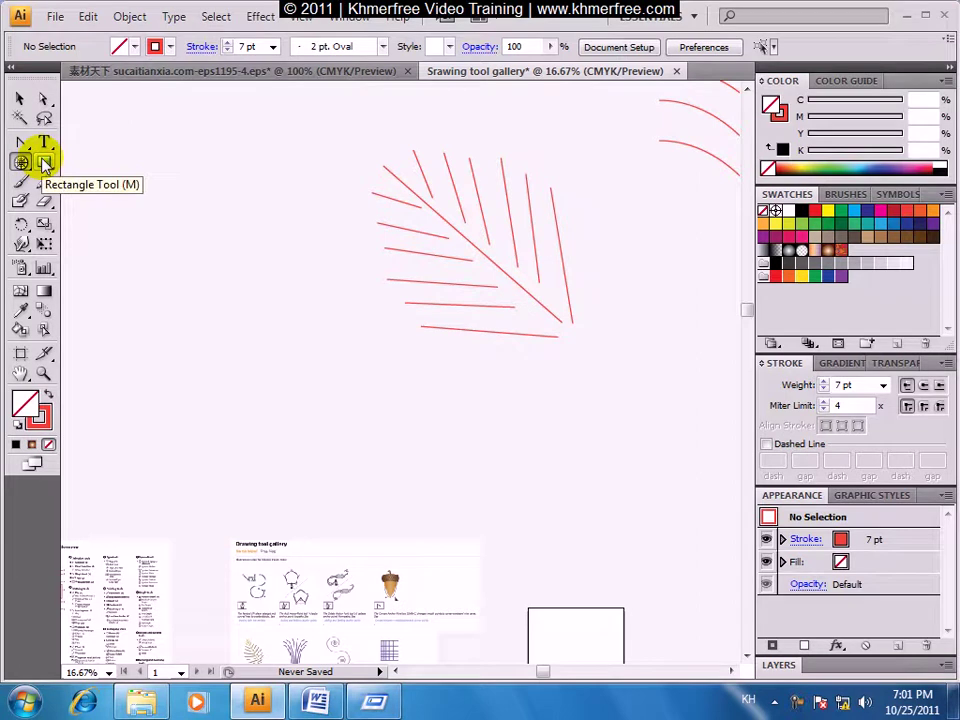
pyautogui.moveTo(44, 163); pyautogui.dragTo(208, 205)
pyautogui.moveTo(103, 161); pyautogui.dragTo(260, 86)
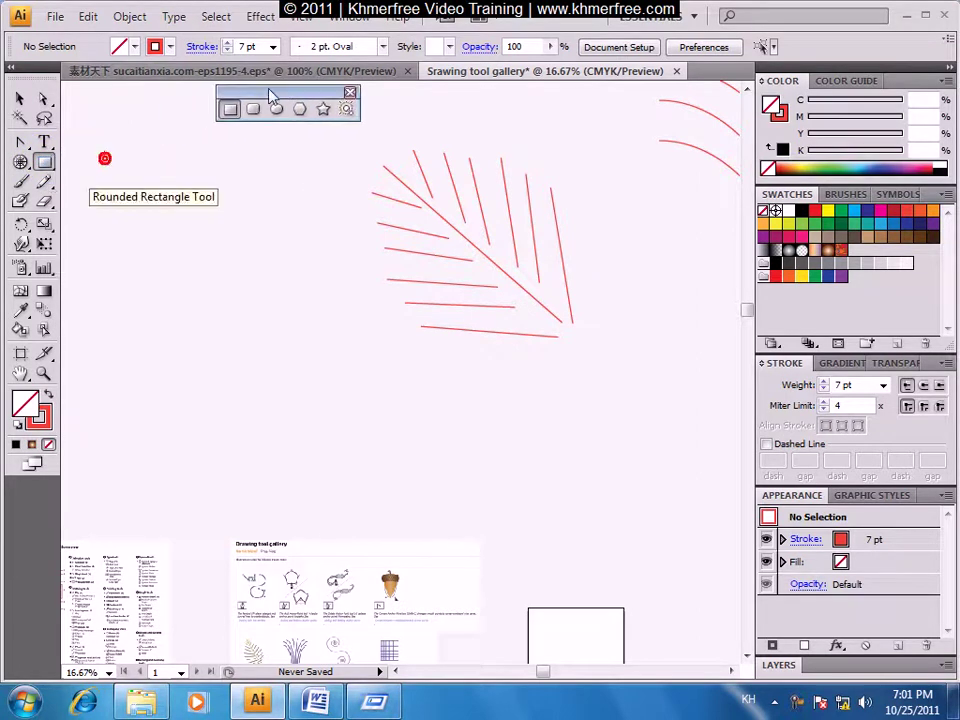
pyautogui.moveTo(164, 208); pyautogui.dragTo(385, 360)
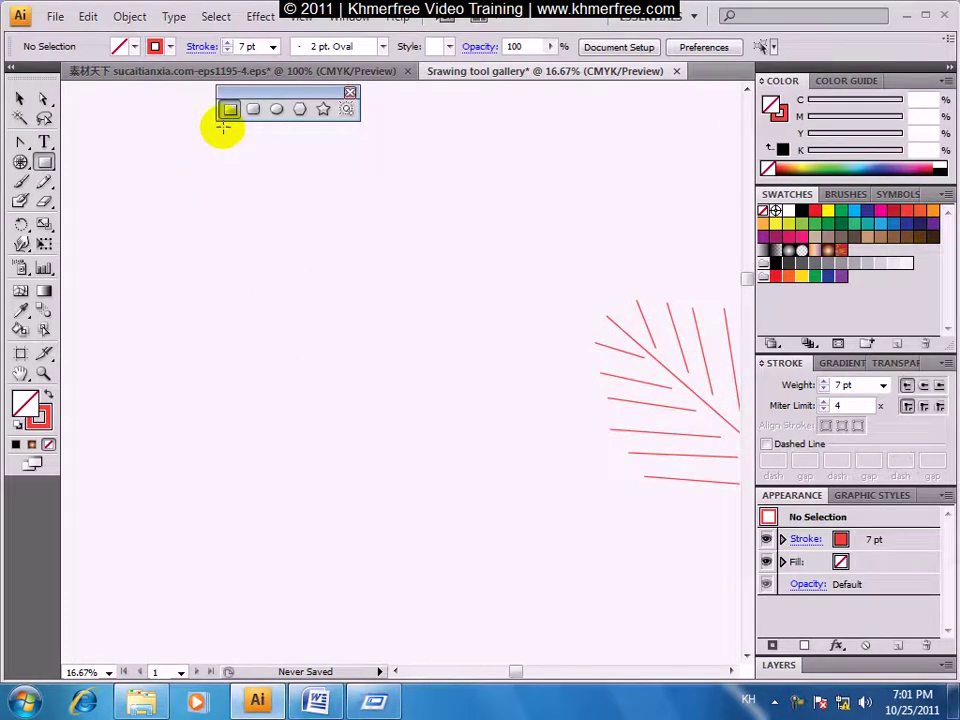
# Draw a green square, a brown radial-gradient square beside it, and a third square above.
pyautogui.moveTo(134, 207); pyautogui.dragTo(234, 300)
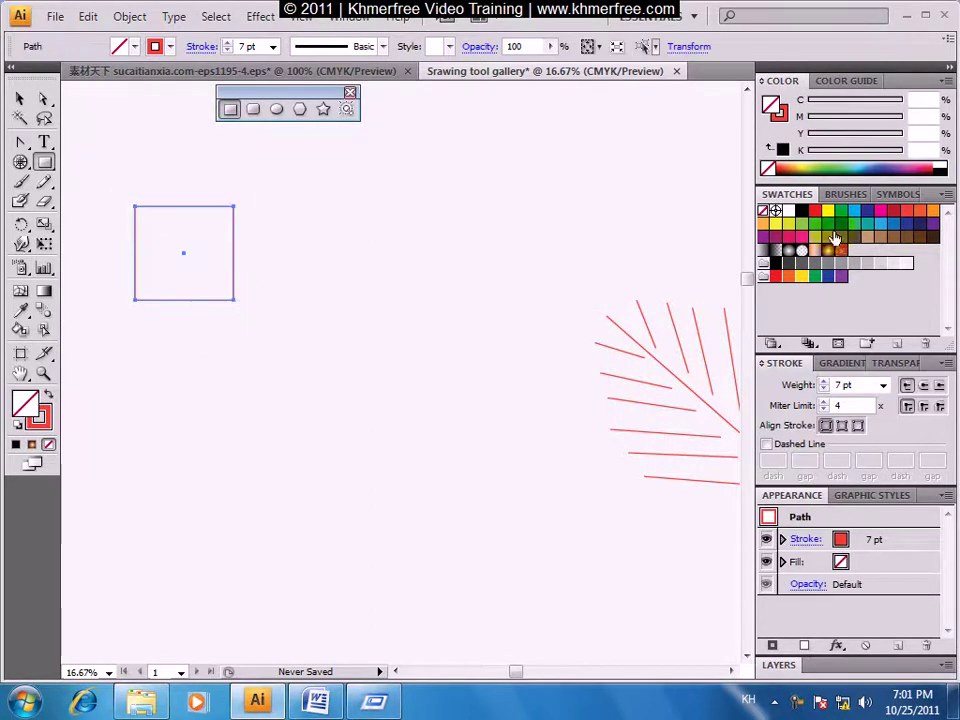
pyautogui.click(801, 223)
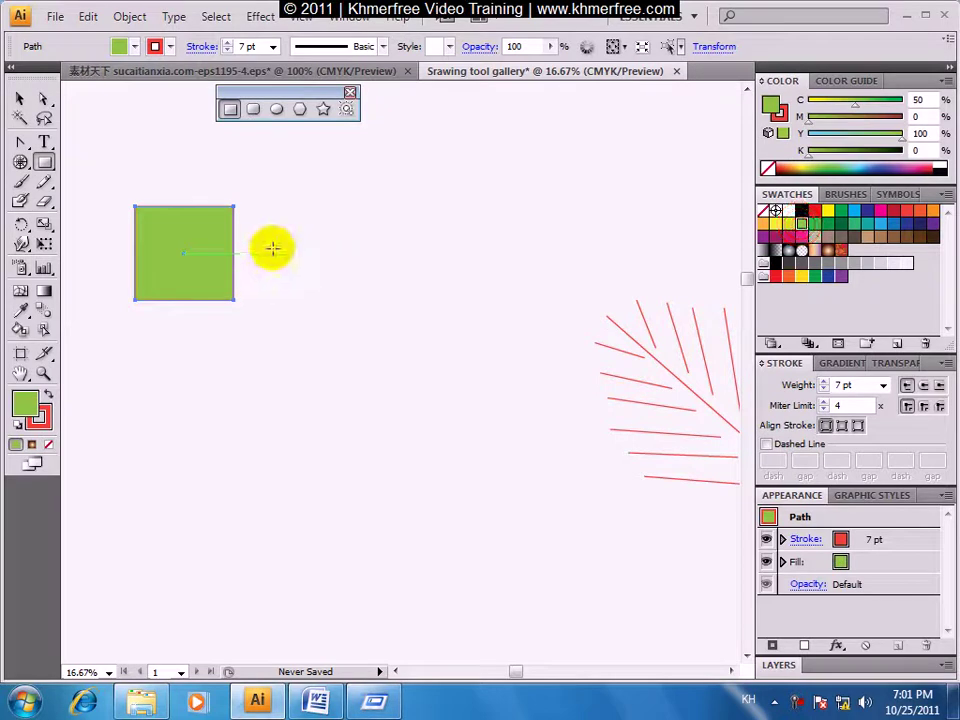
pyautogui.moveTo(273, 244); pyautogui.dragTo(383, 362)
pyautogui.click(790, 224)
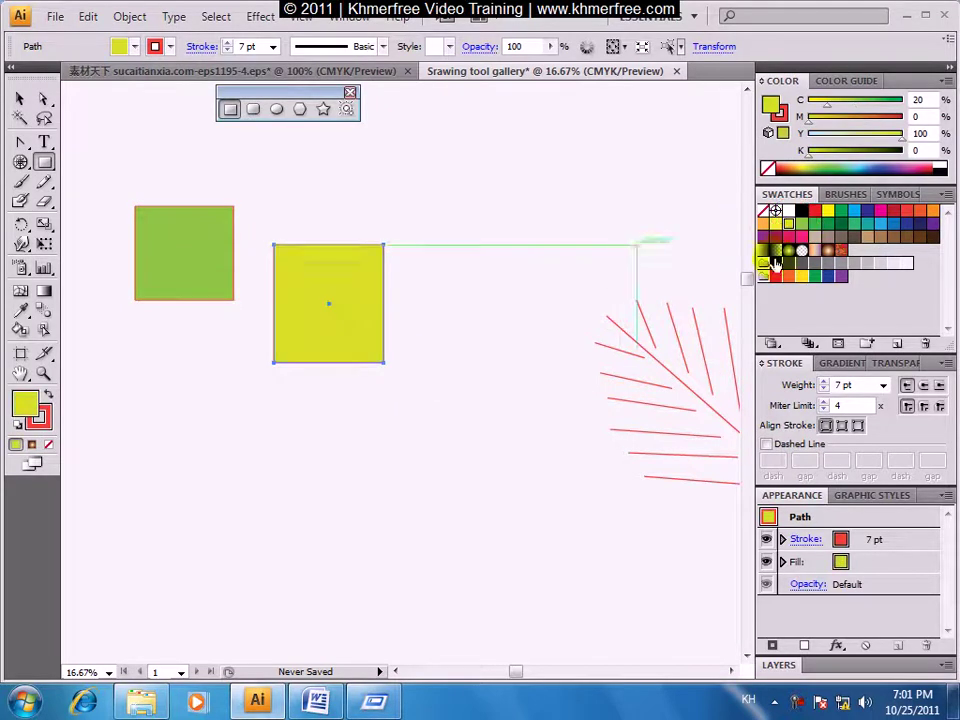
pyautogui.press('.')
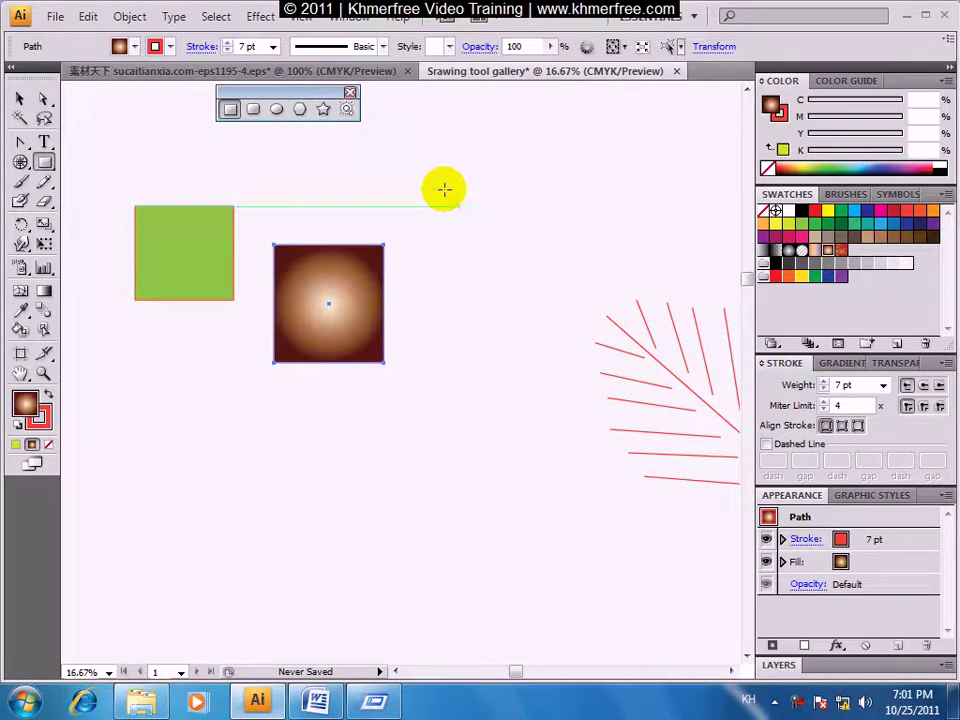
pyautogui.moveTo(415, 171); pyautogui.dragTo(551, 308)
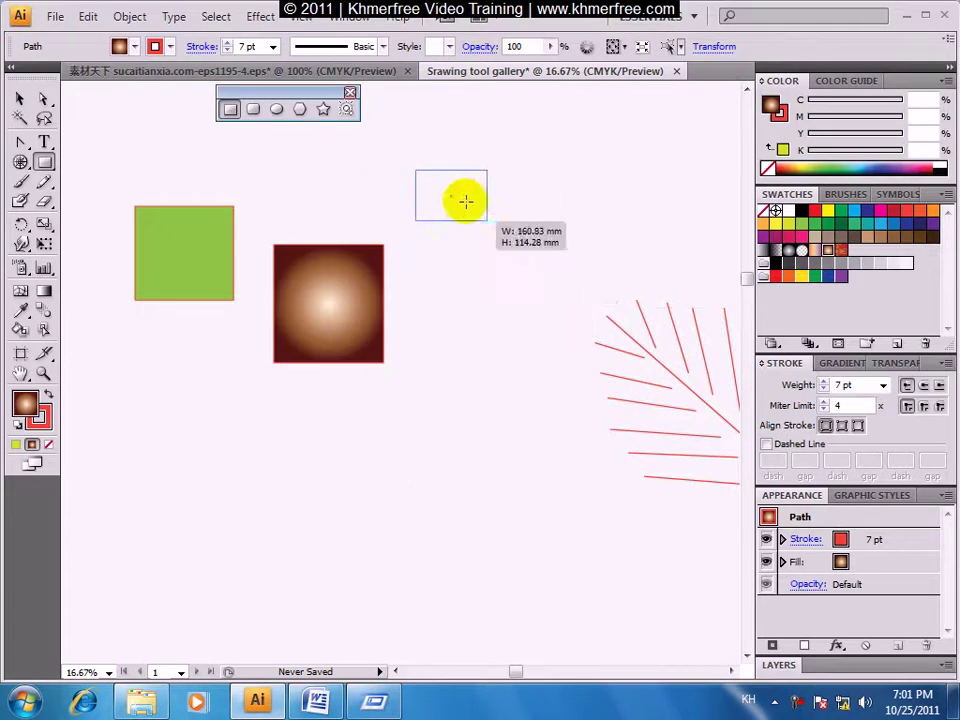
pyautogui.moveTo(551, 308)
pyautogui.mouseDown()
pyautogui.moveTo(398, 217)
pyautogui.moveTo(573, 322)
pyautogui.moveTo(497, 240)
pyautogui.moveTo(354, 139)
pyautogui.moveTo(549, 300)
pyautogui.moveTo(497, 231)
pyautogui.moveTo(364, 133)
pyautogui.moveTo(465, 227)
pyautogui.moveTo(573, 303)
pyautogui.moveTo(369, 163)
pyautogui.moveTo(553, 319)
pyautogui.moveTo(500, 248)
pyautogui.moveTo(600, 372)
pyautogui.moveTo(338, 206)
pyautogui.moveTo(521, 268)
pyautogui.moveTo(478, 210)
pyautogui.moveTo(507, 235)
pyautogui.moveTo(426, 167)
pyautogui.moveTo(461, 212)
pyautogui.moveTo(439, 156)
pyautogui.moveTo(459, 206)
pyautogui.moveTo(456, 189)
pyautogui.moveTo(484, 206)
pyautogui.moveTo(452, 171)
pyautogui.moveTo(472, 184)
pyautogui.mouseUp()
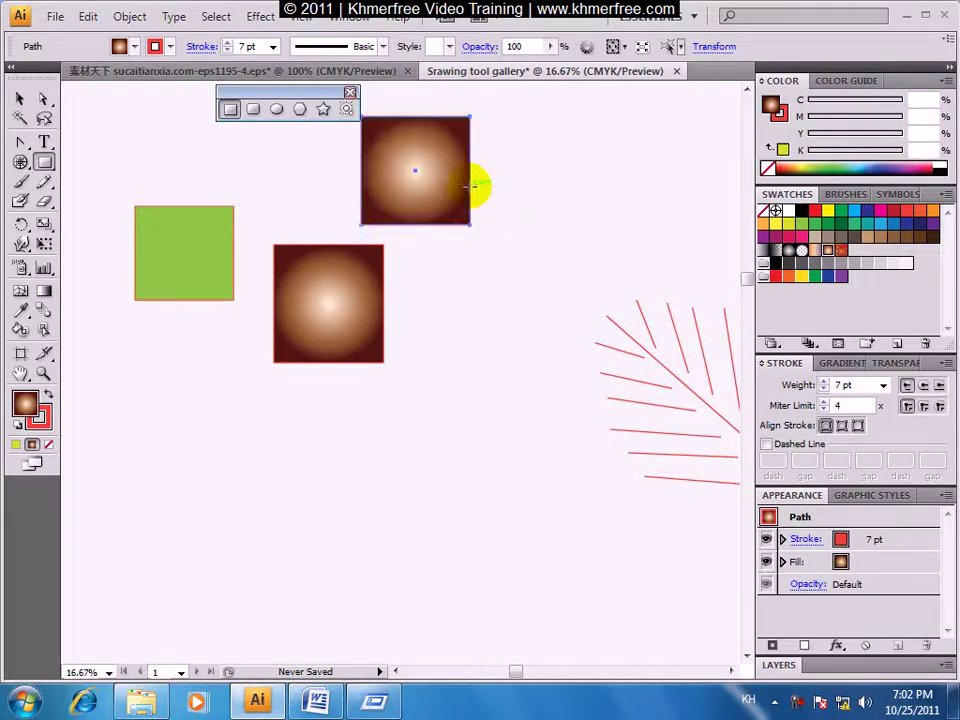
# Draw a matching brown radial-gradient square right of the lower gradient square.
pyautogui.moveTo(527, 290); pyautogui.dragTo(343, 343)
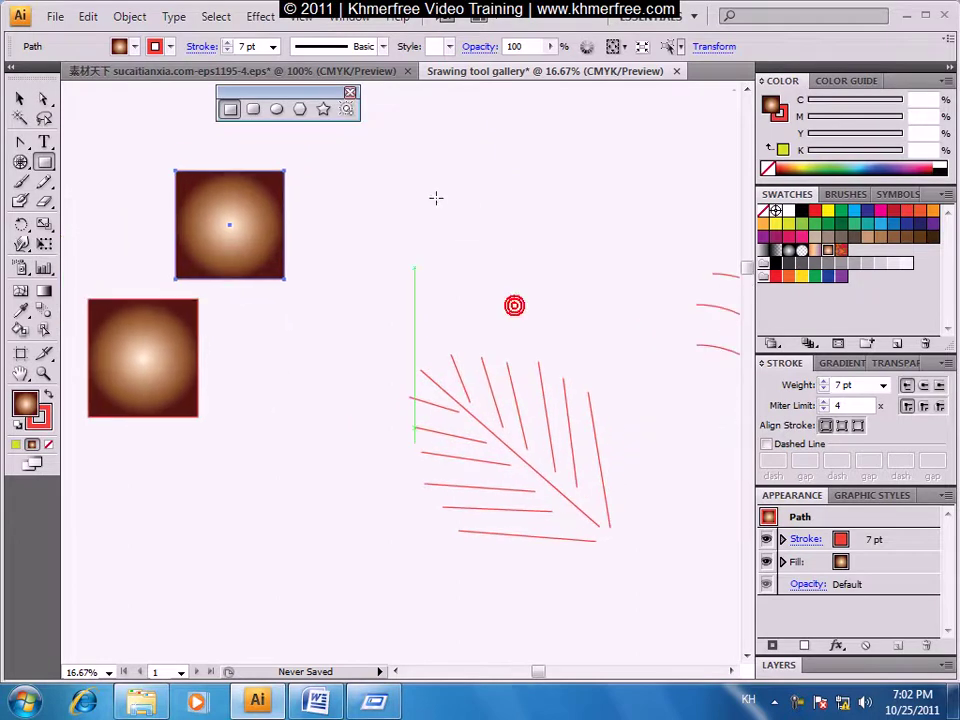
pyautogui.moveTo(416, 186)
pyautogui.mouseDown()
pyautogui.moveTo(535, 290)
pyautogui.moveTo(332, 452)
pyautogui.moveTo(314, 403)
pyautogui.mouseUp()
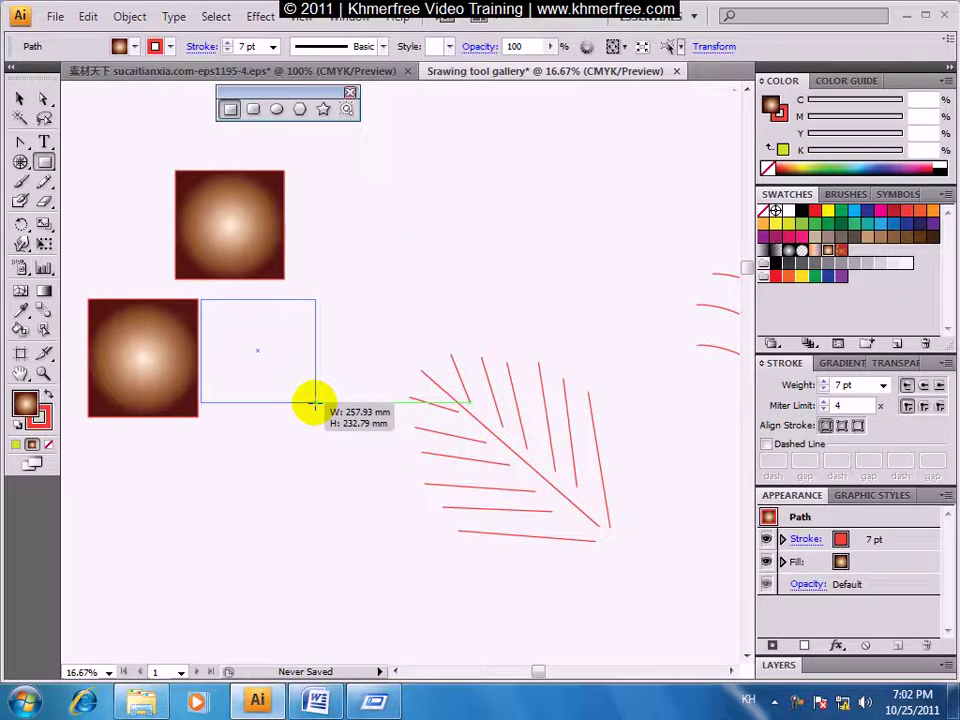
pyautogui.moveTo(314, 403)
pyautogui.mouseDown()
pyautogui.moveTo(319, 416)
pyautogui.moveTo(407, 435)
pyautogui.moveTo(197, 401)
pyautogui.moveTo(207, 412)
pyautogui.moveTo(197, 416)
pyautogui.moveTo(409, 428)
pyautogui.moveTo(347, 407)
pyautogui.moveTo(329, 419)
pyautogui.mouseUp()
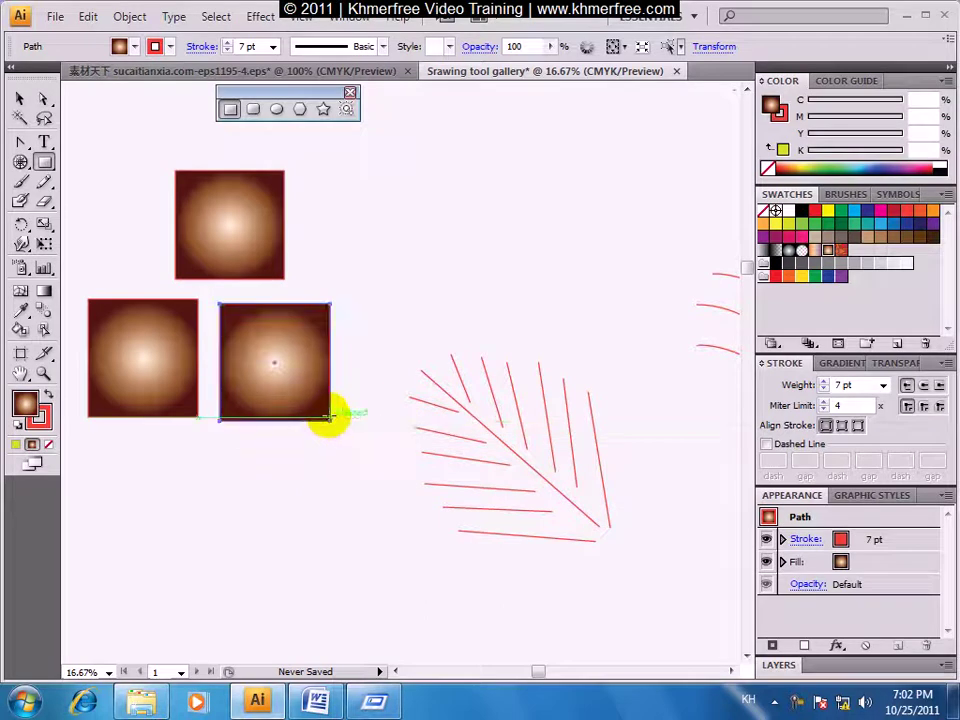
pyautogui.moveTo(244, 456)
pyautogui.mouseDown()
pyautogui.moveTo(294, 483)
pyautogui.moveTo(433, 527)
pyautogui.mouseUp()
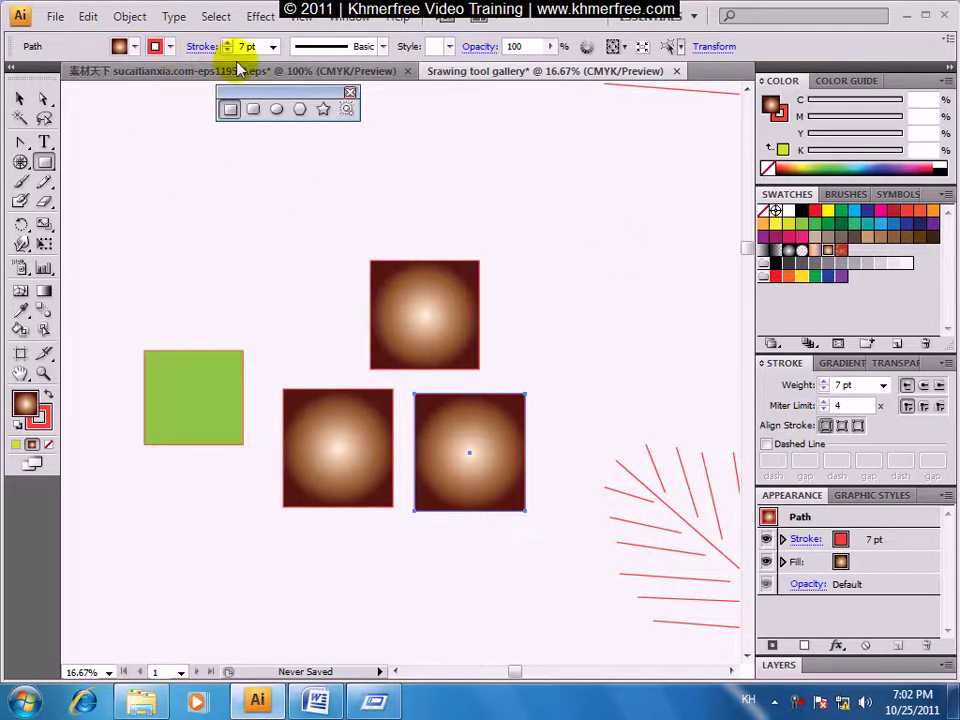
pyautogui.click(381, 47)
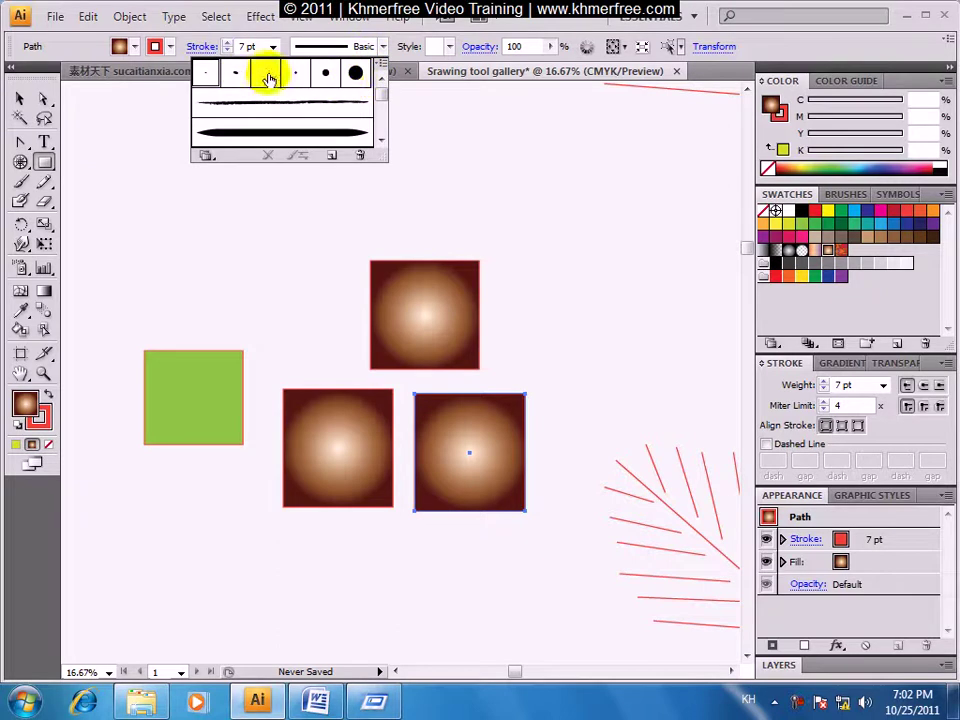
pyautogui.click(391, 40)
pyautogui.click(448, 49)
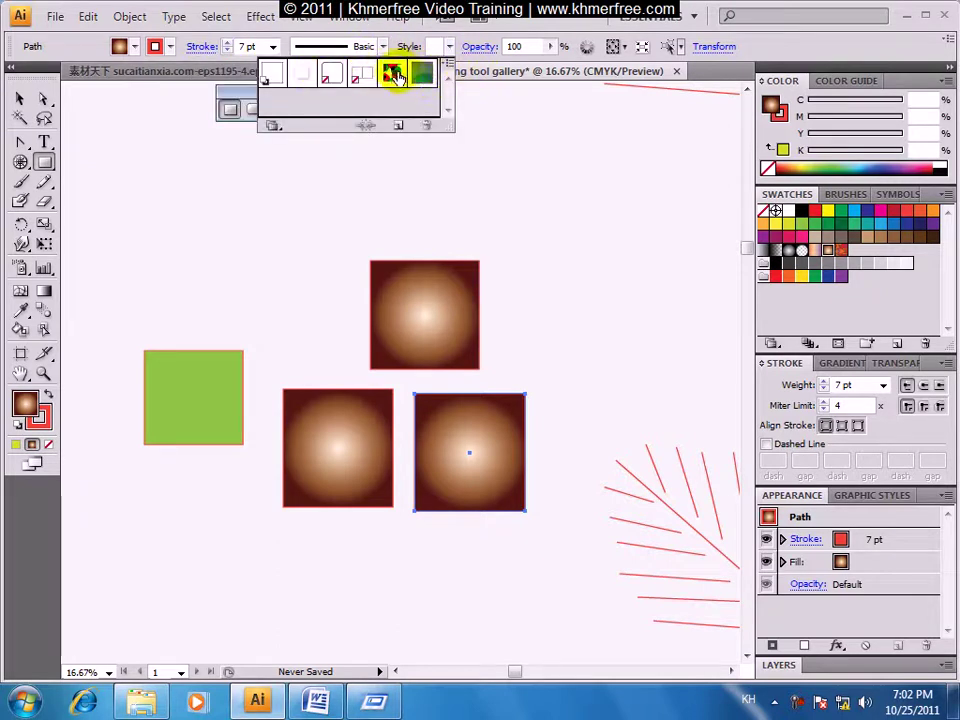
pyautogui.click(456, 36)
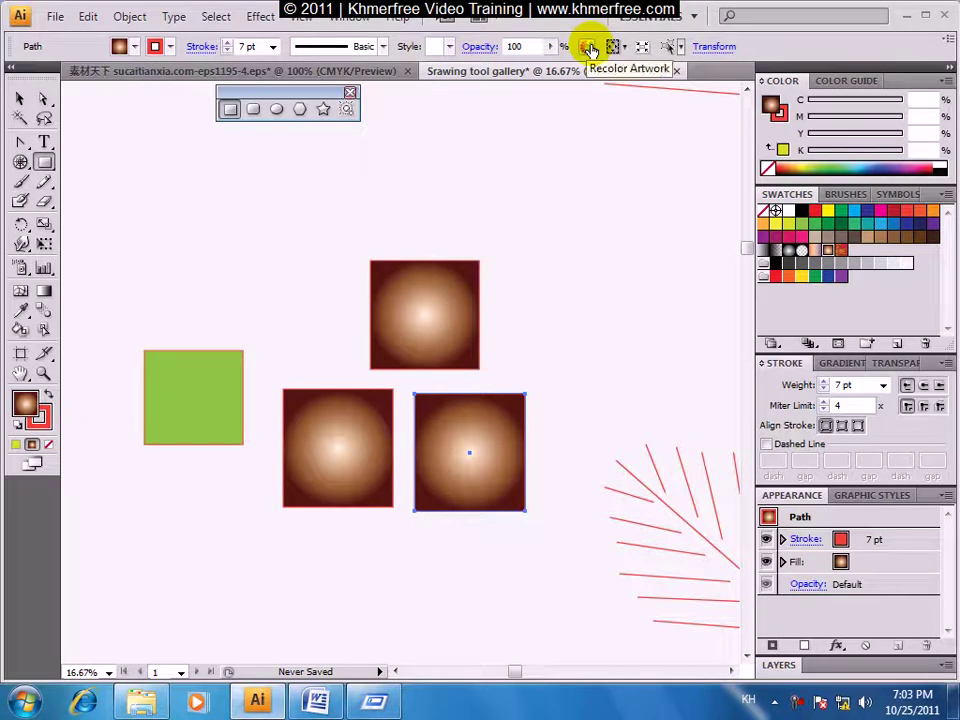
pyautogui.click(589, 47)
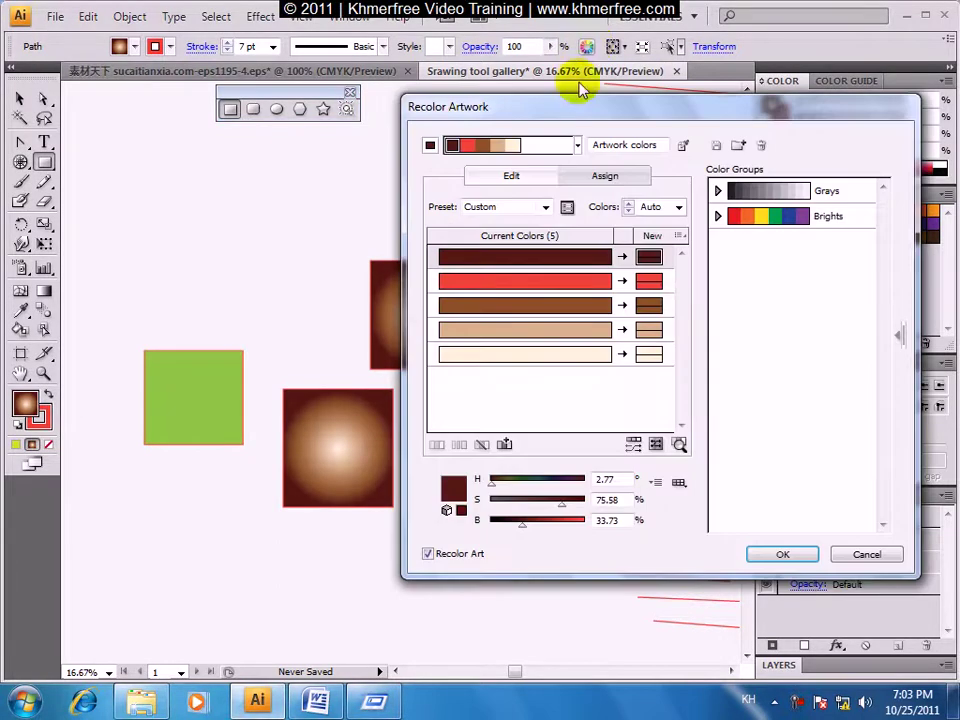
pyautogui.click(860, 558)
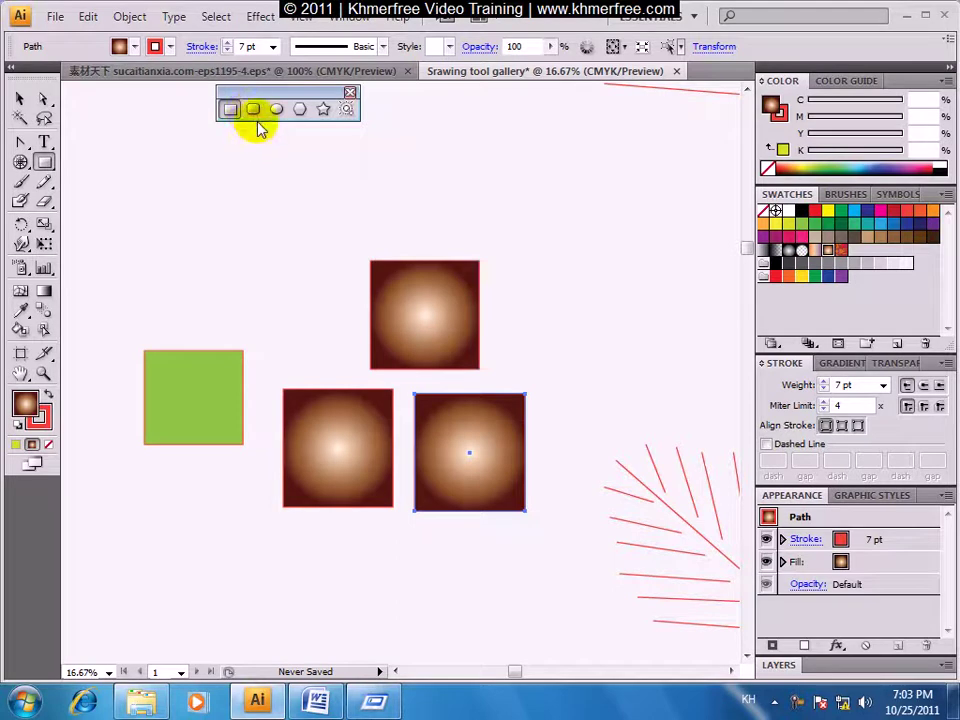
# With the Rounded Rectangle tool, draw an upper-left square and a pink-filled shape beside it.
pyautogui.moveTo(266, 97); pyautogui.dragTo(274, 116)
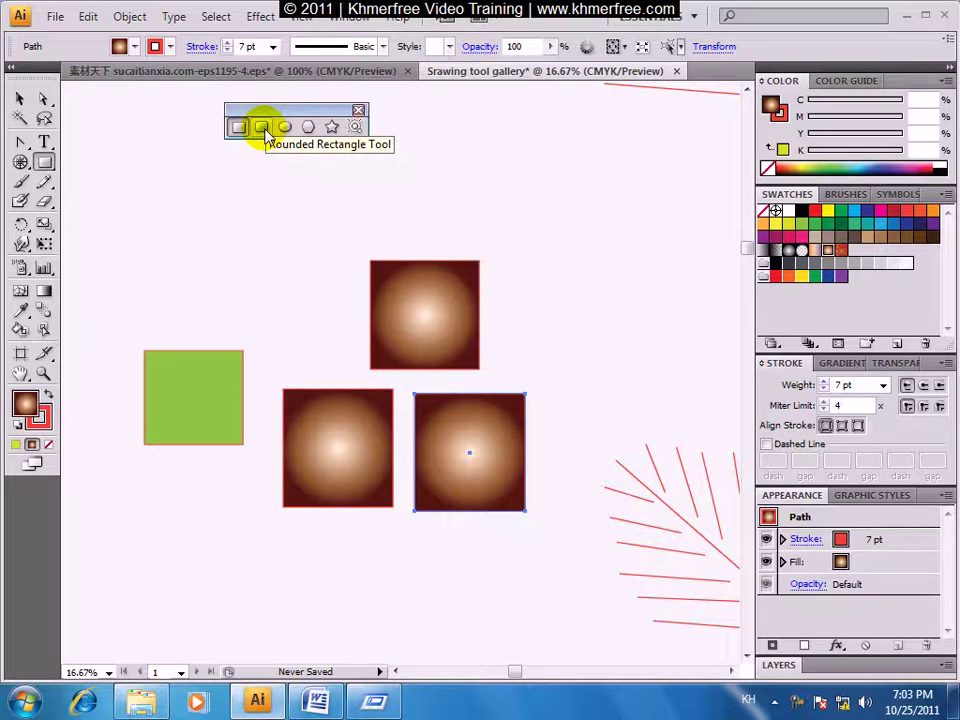
pyautogui.click(262, 127)
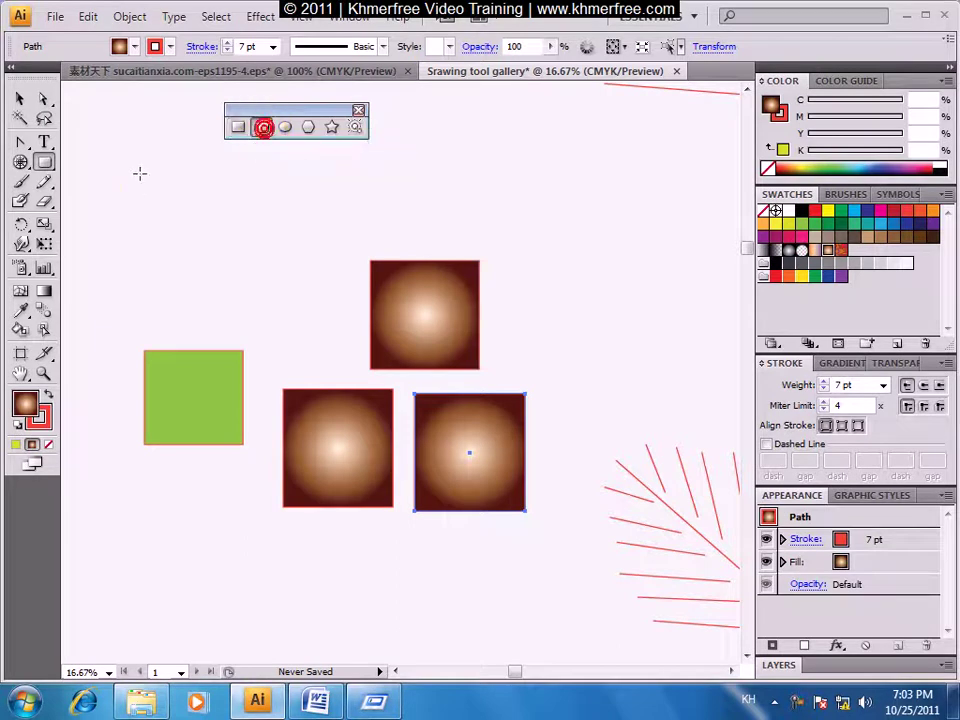
pyautogui.moveTo(144, 172); pyautogui.dragTo(242, 271)
pyautogui.moveTo(285, 174); pyautogui.dragTo(349, 244)
pyautogui.click(802, 238)
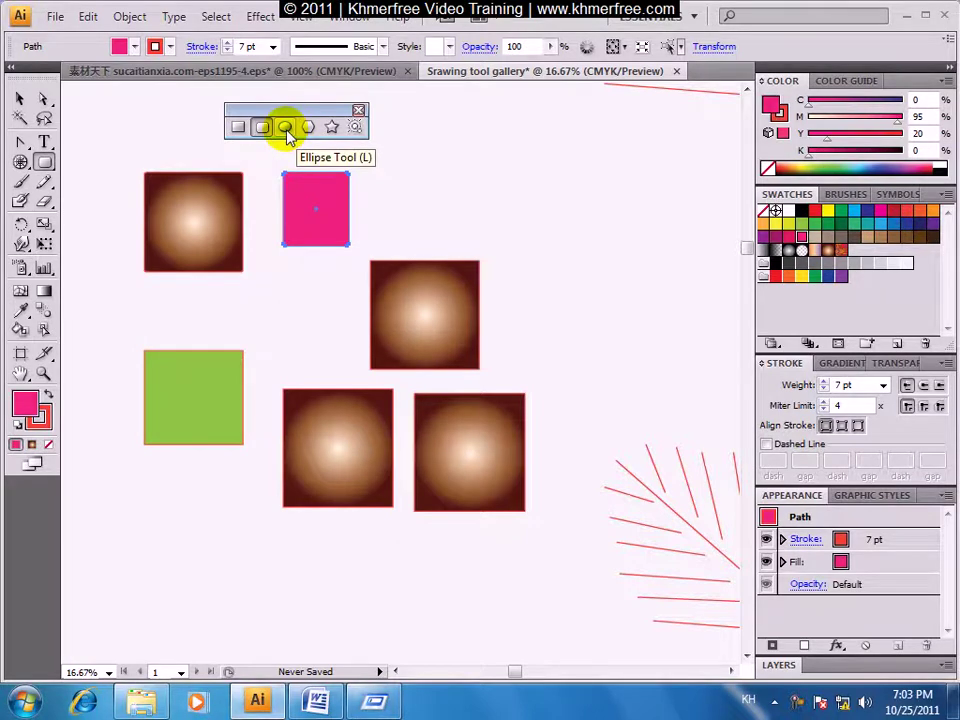
pyautogui.moveTo(453, 155); pyautogui.dragTo(615, 255)
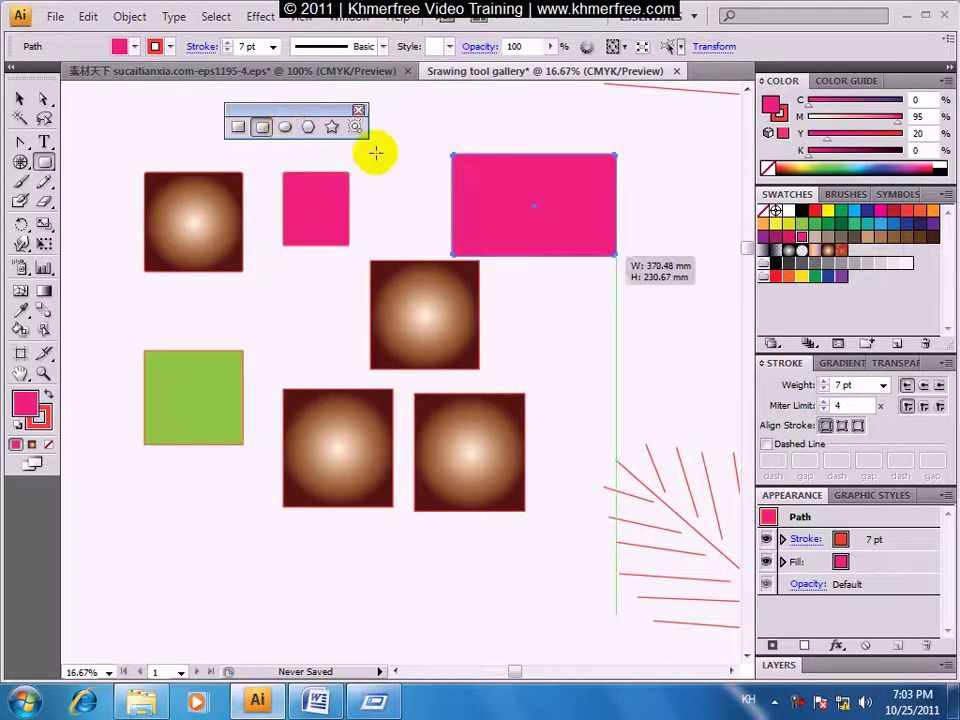
pyautogui.hotkey('ctrl', 'z')
pyautogui.click(289, 128)
pyautogui.moveTo(437, 166); pyautogui.dragTo(591, 252)
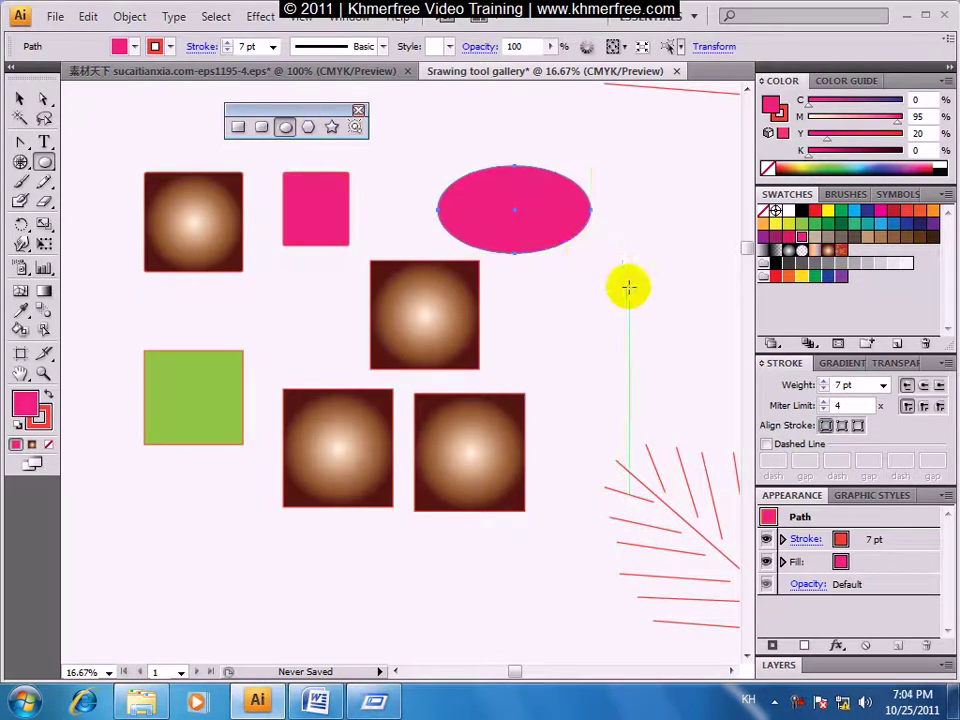
pyautogui.moveTo(604, 268); pyautogui.dragTo(336, 290)
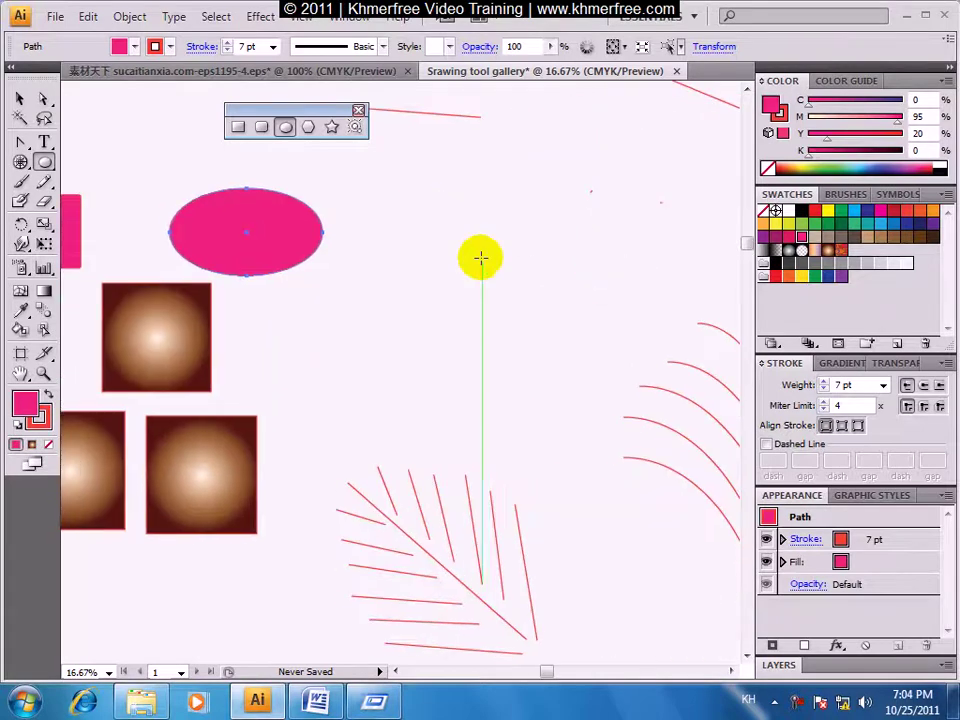
pyautogui.moveTo(462, 231)
pyautogui.mouseDown()
pyautogui.moveTo(613, 371)
pyautogui.moveTo(520, 241)
pyautogui.mouseUp()
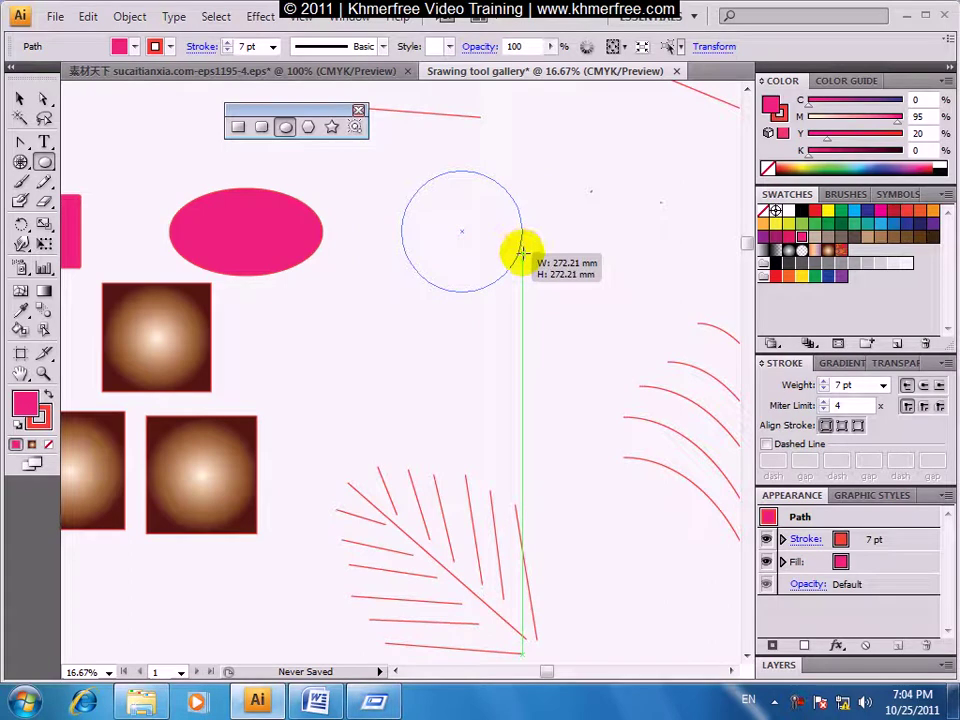
pyautogui.moveTo(522, 254); pyautogui.dragTo(524, 246)
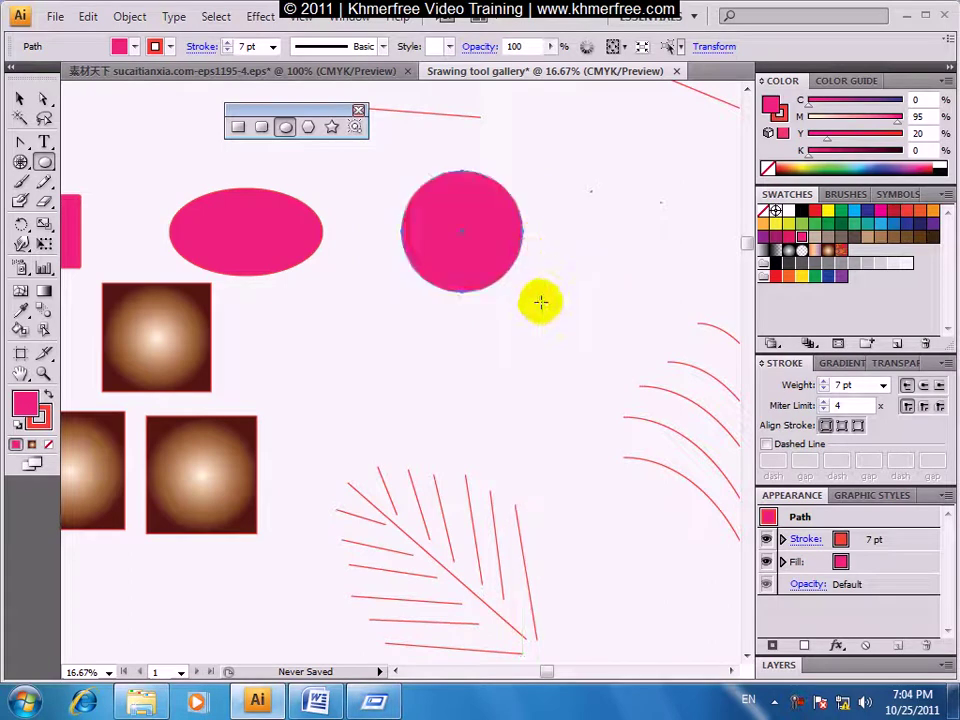
pyautogui.moveTo(596, 179)
pyautogui.mouseDown()
pyautogui.moveTo(686, 327)
pyautogui.moveTo(523, 248)
pyautogui.moveTo(670, 272)
pyautogui.moveTo(671, 231)
pyautogui.mouseUp()
pyautogui.press('Delete')
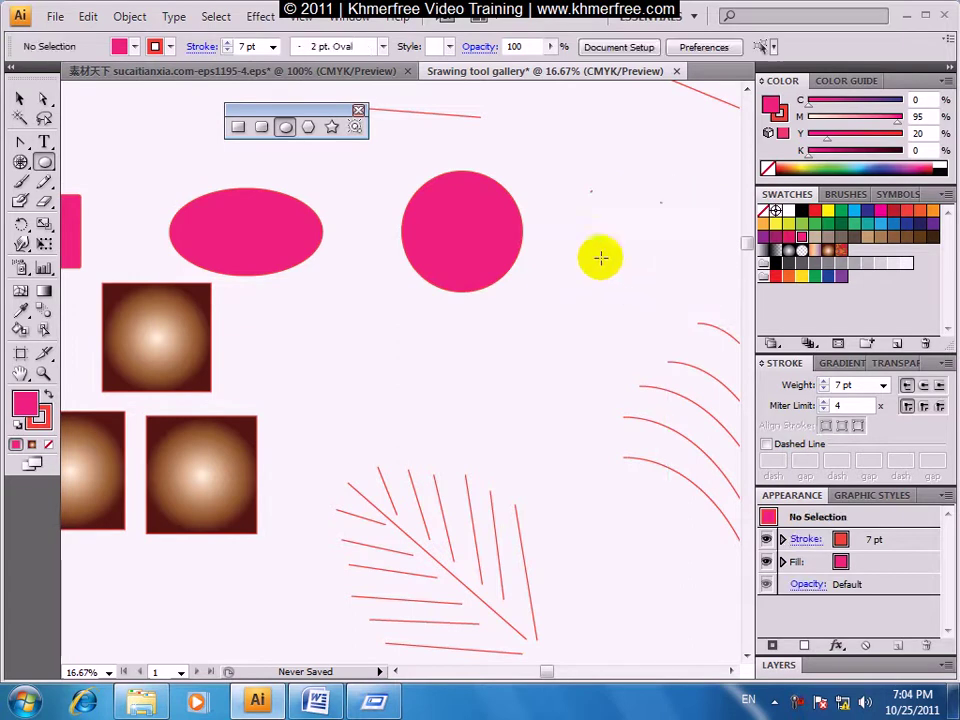
pyautogui.click(18, 99)
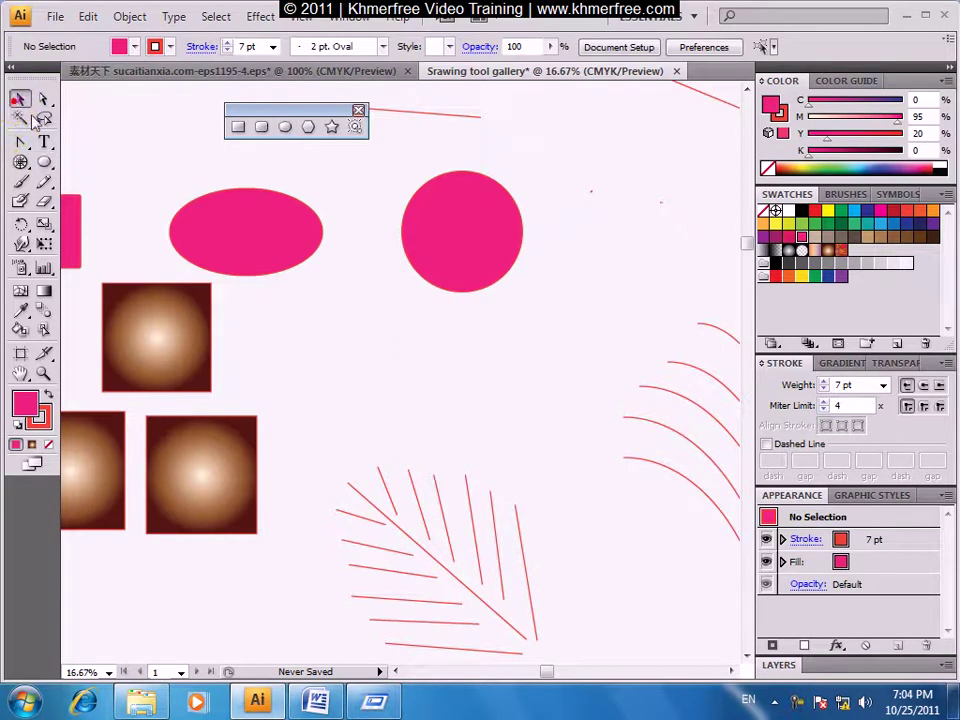
pyautogui.click(478, 265)
pyautogui.press('Delete')
pyautogui.click(268, 241)
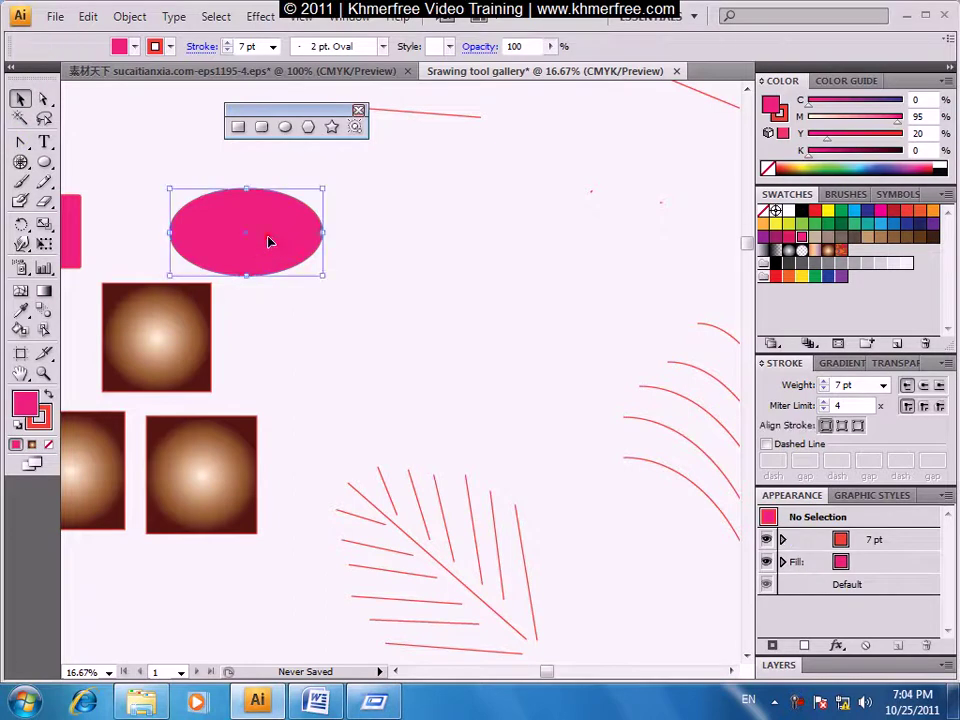
pyautogui.press('Delete')
pyautogui.moveTo(308, 253); pyautogui.dragTo(430, 365)
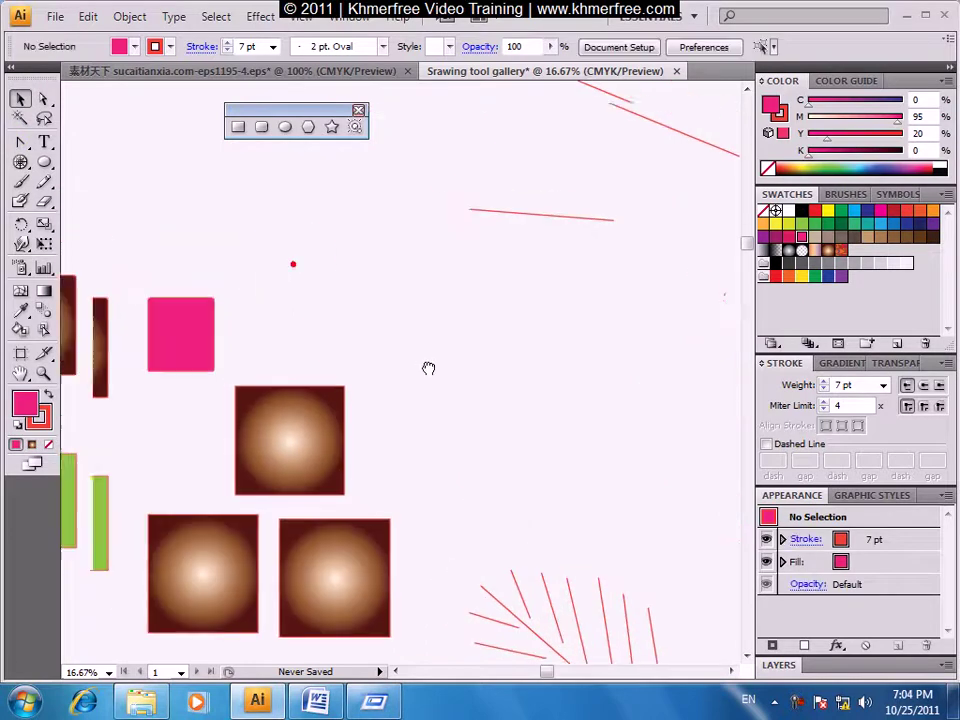
# Draw two pink hexagons side by side with the Polygon Tool, undoing an oversized third.
pyautogui.click(308, 127)
pyautogui.moveTo(313, 193)
pyautogui.mouseDown()
pyautogui.moveTo(432, 287)
pyautogui.moveTo(372, 207)
pyautogui.mouseUp()
pyautogui.moveTo(374, 208); pyautogui.dragTo(375, 212)
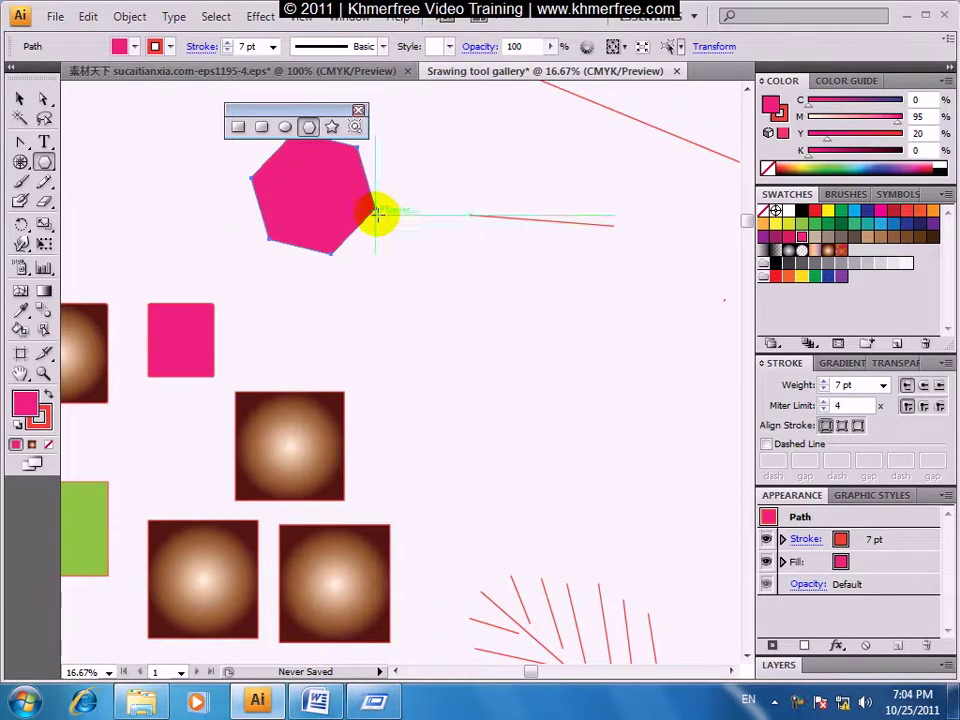
pyautogui.moveTo(466, 292)
pyautogui.mouseDown()
pyautogui.moveTo(480, 289)
pyautogui.moveTo(510, 326)
pyautogui.mouseUp()
pyautogui.moveTo(602, 297)
pyautogui.mouseDown()
pyautogui.moveTo(671, 406)
pyautogui.moveTo(649, 377)
pyautogui.moveTo(527, 403)
pyautogui.moveTo(294, 369)
pyautogui.moveTo(79, 294)
pyautogui.moveTo(77, 272)
pyautogui.moveTo(172, 290)
pyautogui.mouseUp()
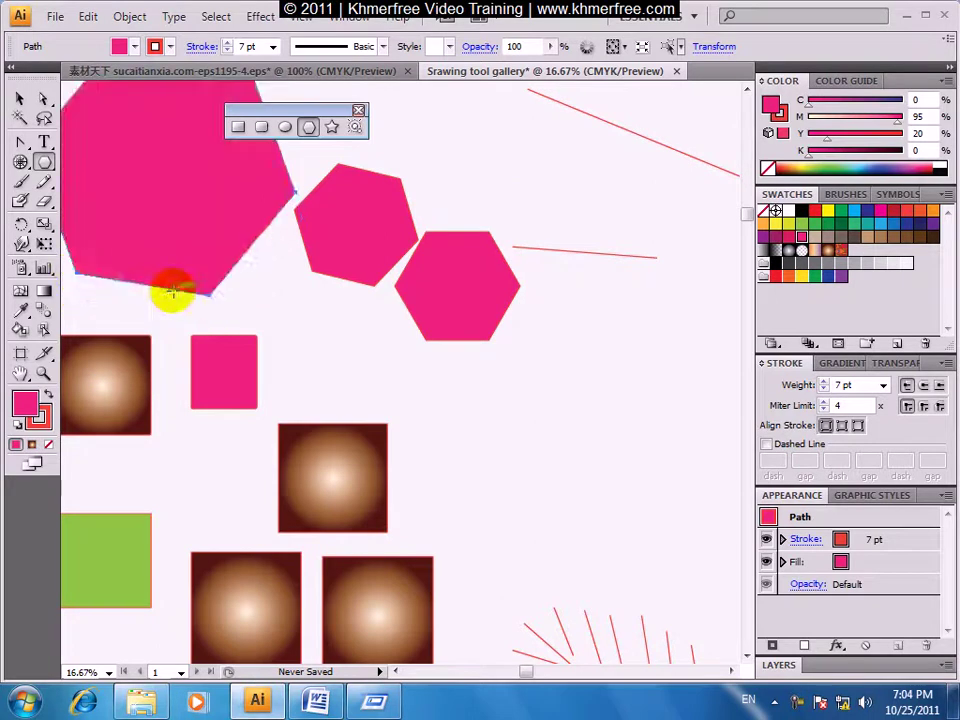
pyautogui.hotkey('ctrl', 'z')
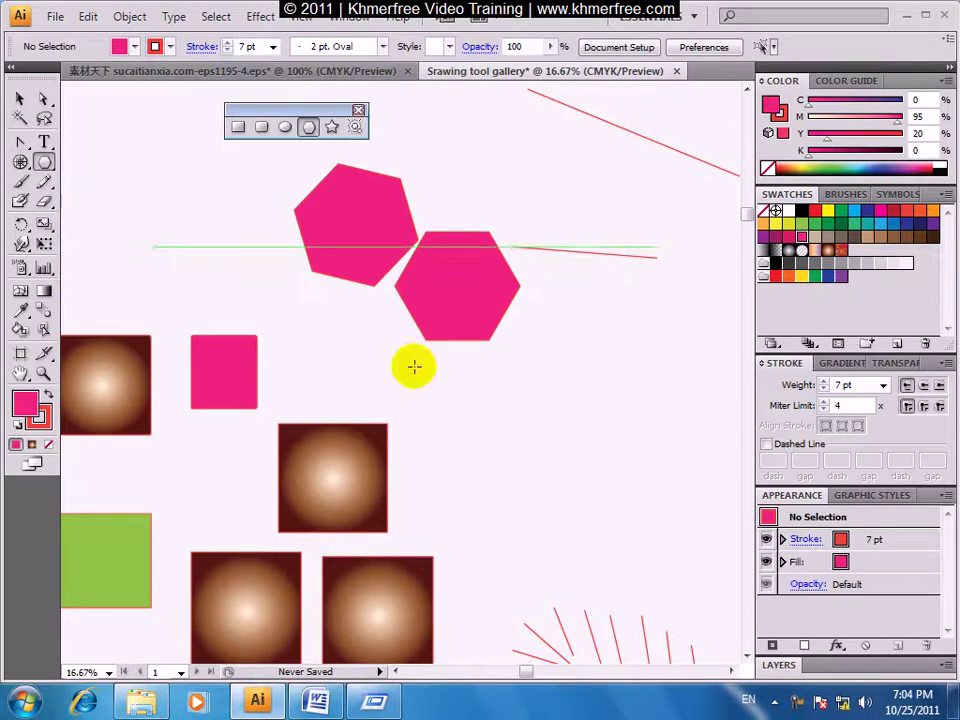
# Create a pink polygon with 10 sides and move it right of the hexagons.
pyautogui.click(505, 393)
pyautogui.write('10')
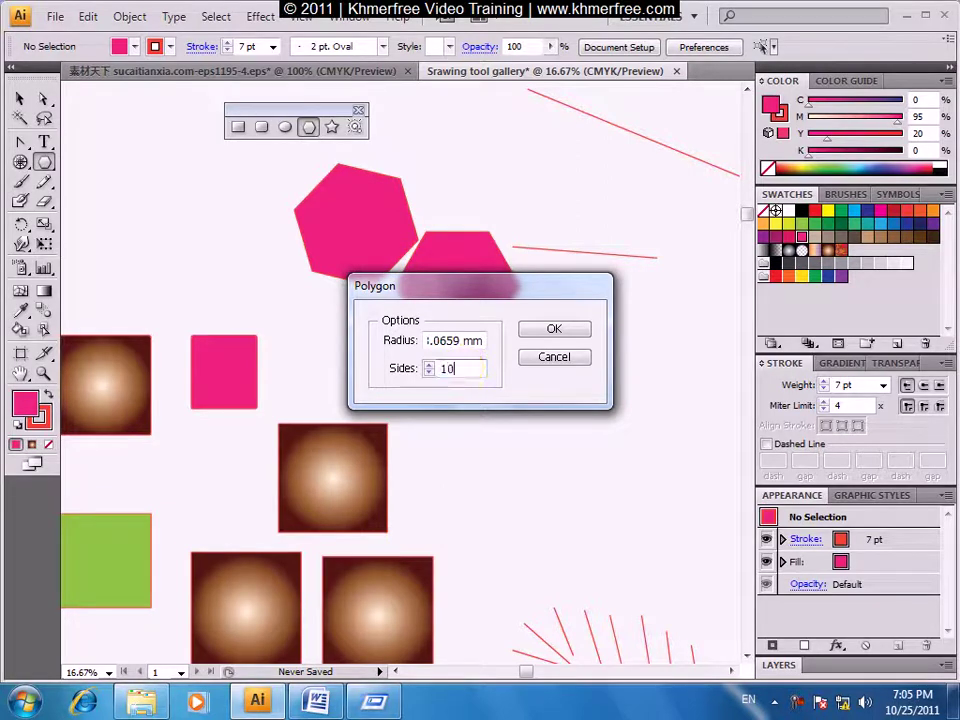
pyautogui.click(555, 329)
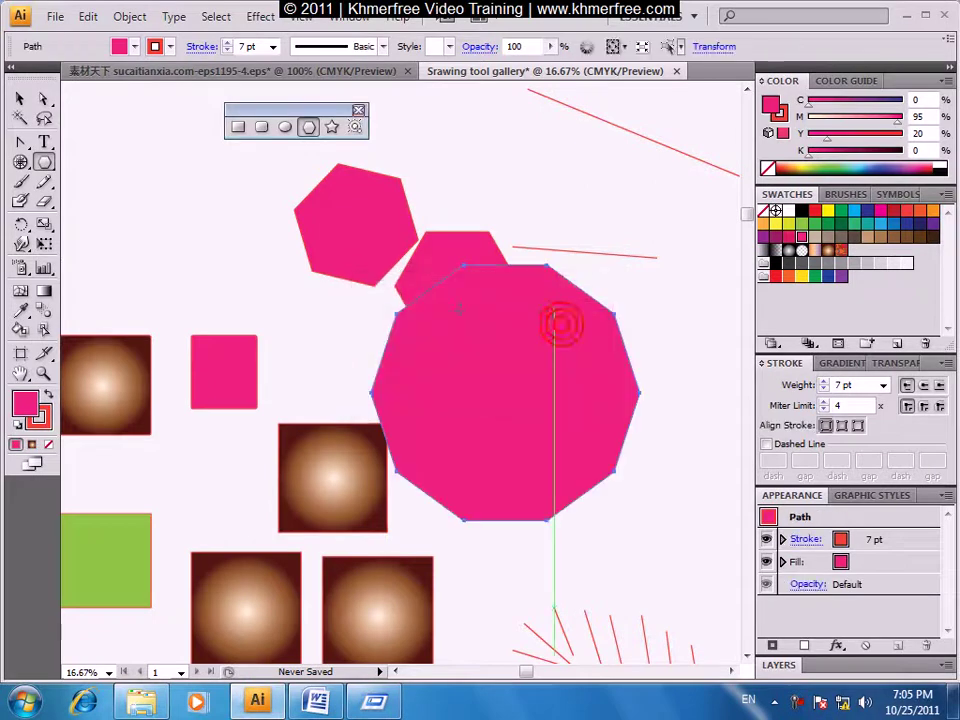
pyautogui.click(19, 99)
pyautogui.moveTo(572, 409)
pyautogui.mouseDown()
pyautogui.moveTo(333, 363)
pyautogui.moveTo(537, 345)
pyautogui.mouseUp()
pyautogui.click(692, 326)
pyautogui.moveTo(245, 325)
pyautogui.mouseDown()
pyautogui.moveTo(509, 433)
pyautogui.moveTo(197, 326)
pyautogui.moveTo(475, 336)
pyautogui.mouseUp()
pyautogui.hscroll(-3, 249, 351)
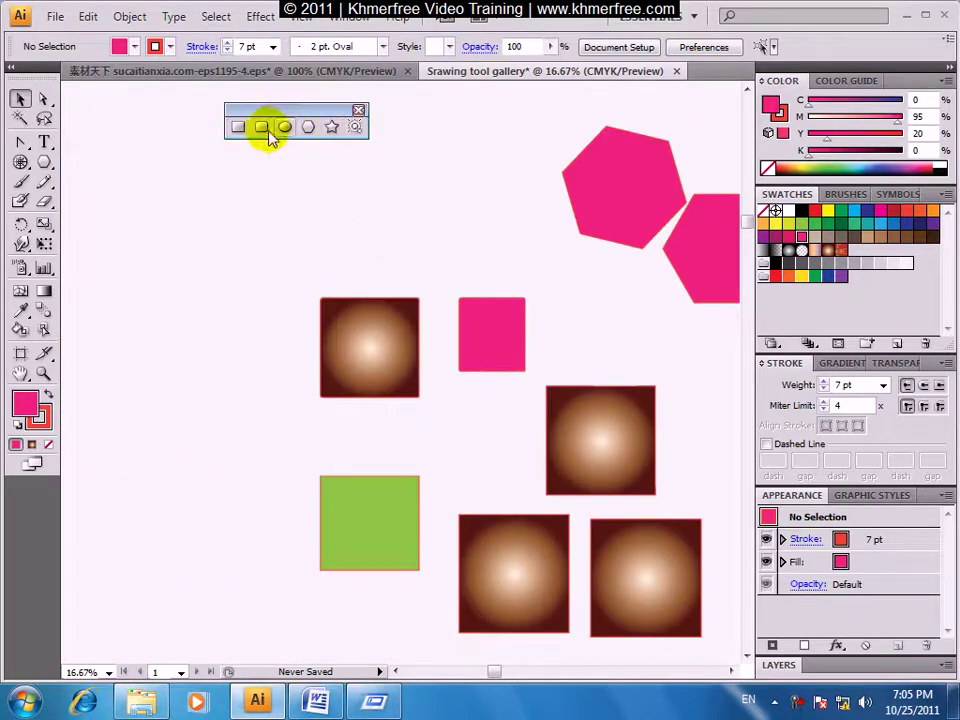
# Create rectangles from the Rectangle dialog with the width set to 400.
pyautogui.click(237, 128)
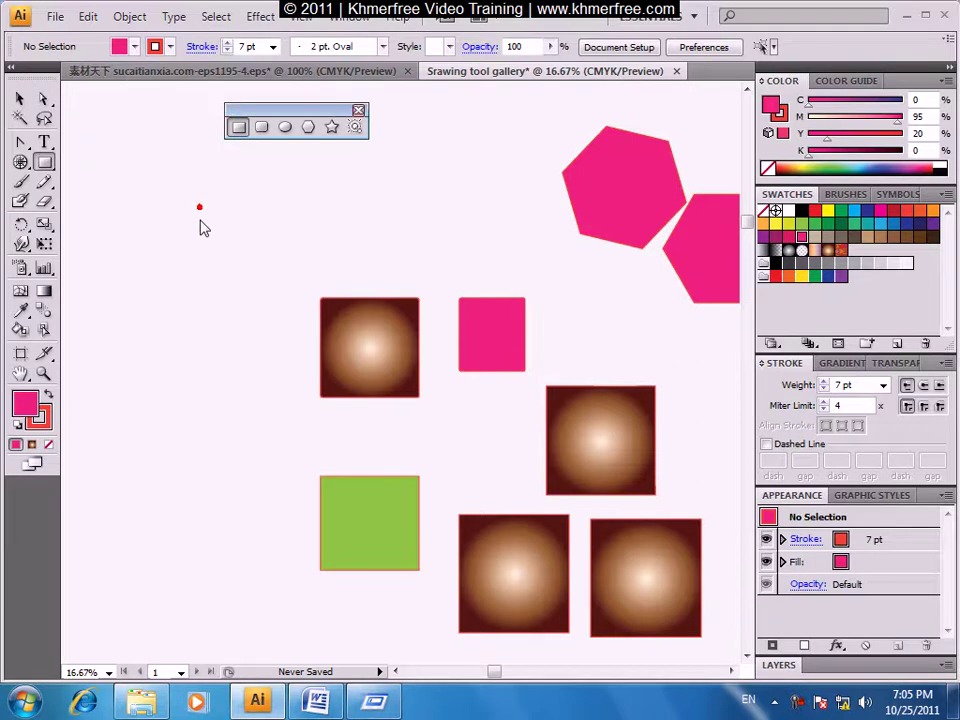
pyautogui.click(200, 228)
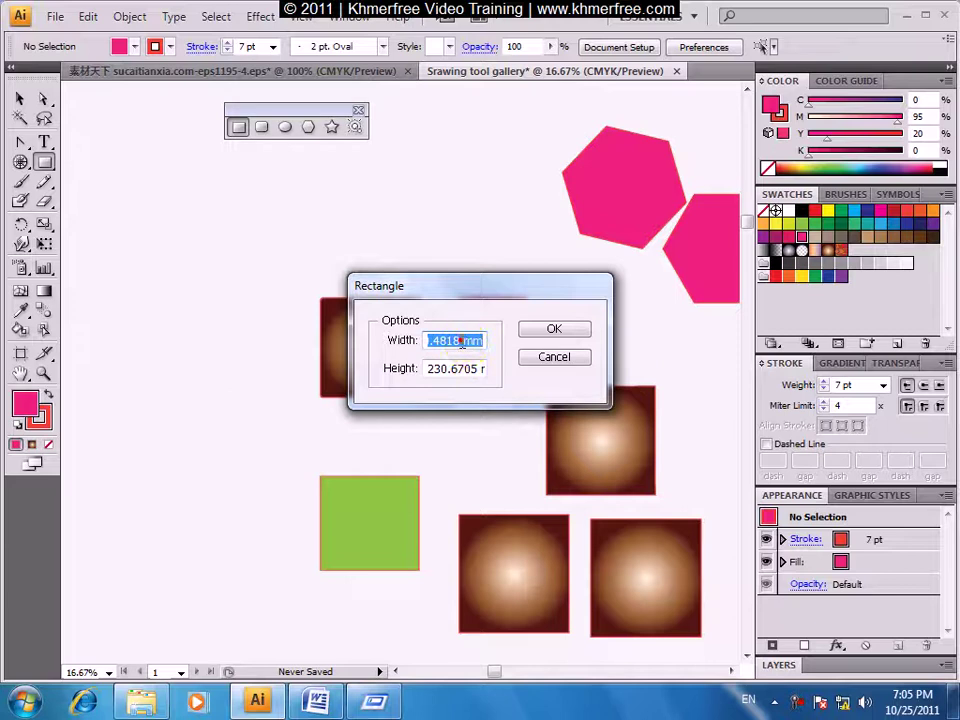
pyautogui.moveTo(462, 342); pyautogui.dragTo(302, 317)
pyautogui.write('400')
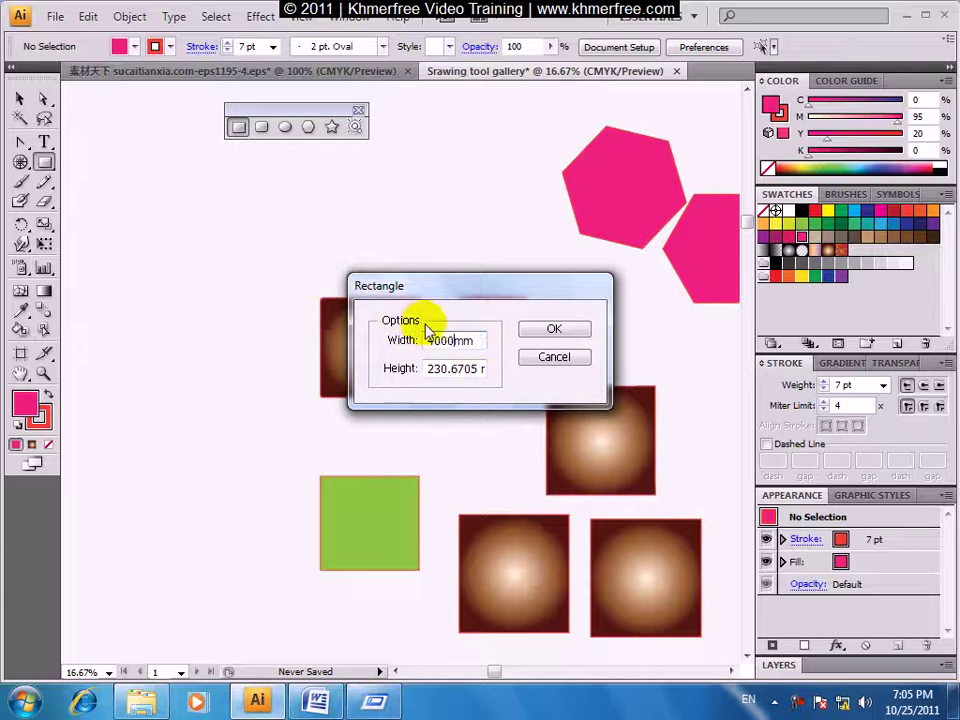
pyautogui.click(554, 328)
pyautogui.click(344, 297)
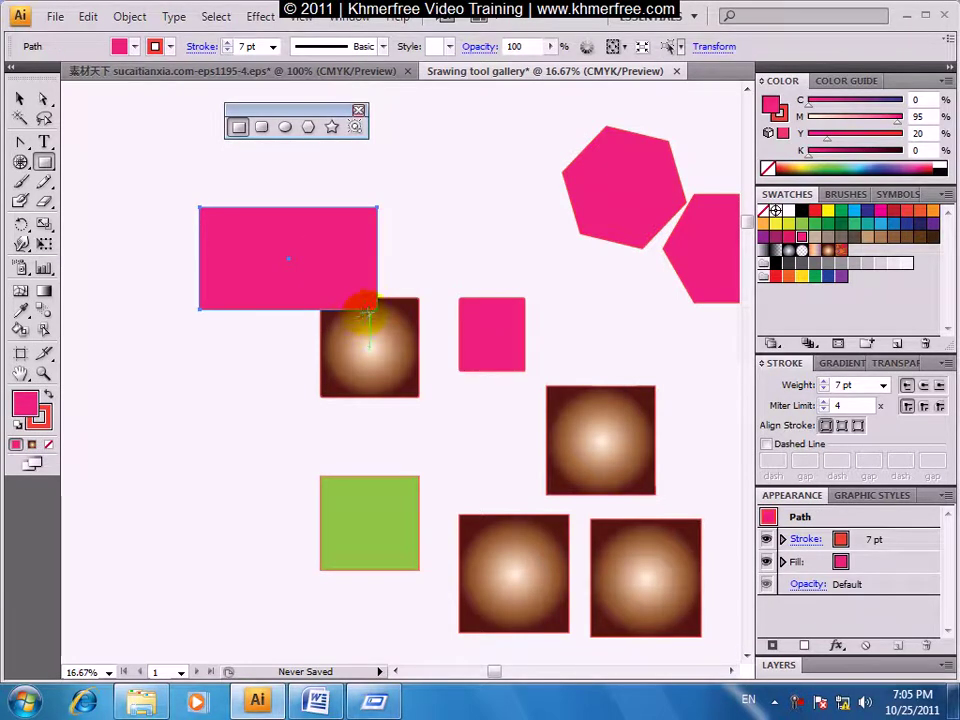
pyautogui.click(424, 248)
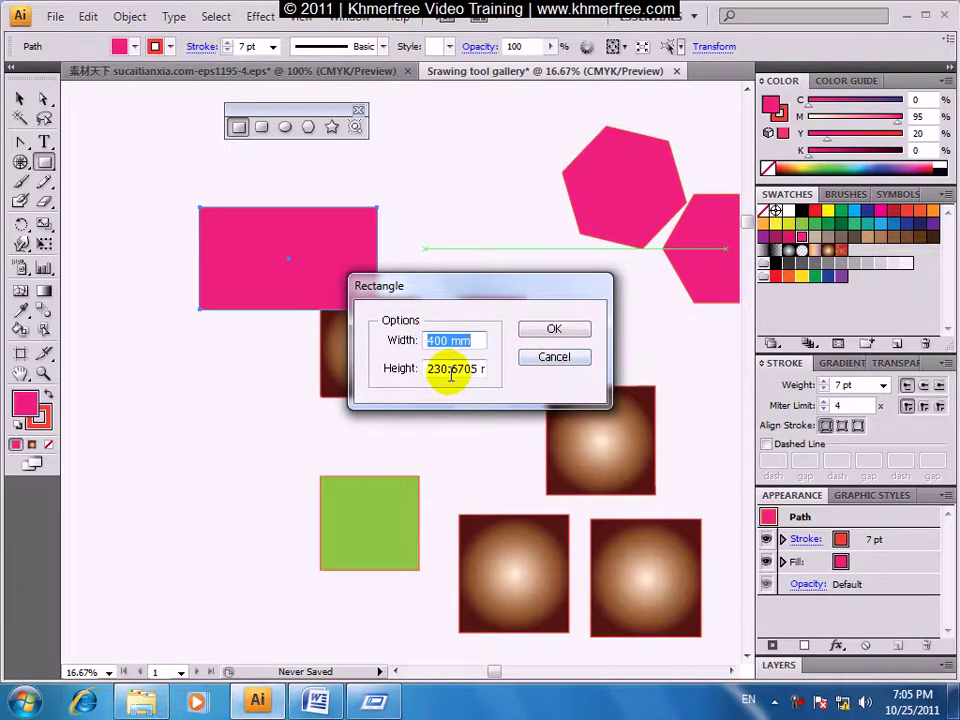
pyautogui.click(554, 357)
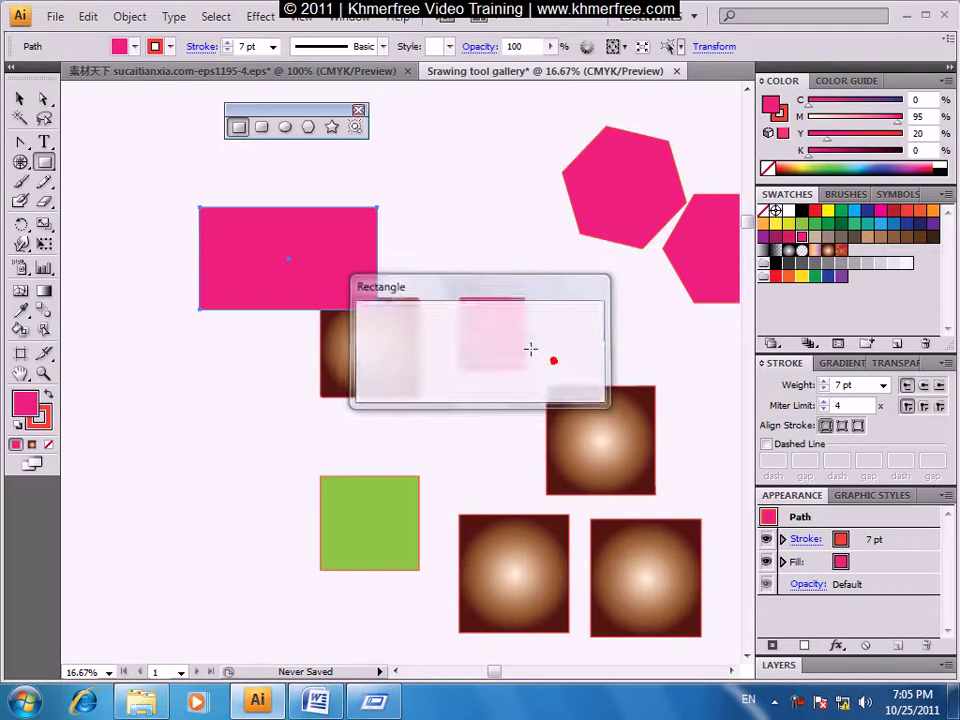
# Try the Ellipse and Polygon dialogs, cancelling the ellipse and undoing the 10-sided polygon.
pyautogui.click(285, 126)
pyautogui.click(447, 160)
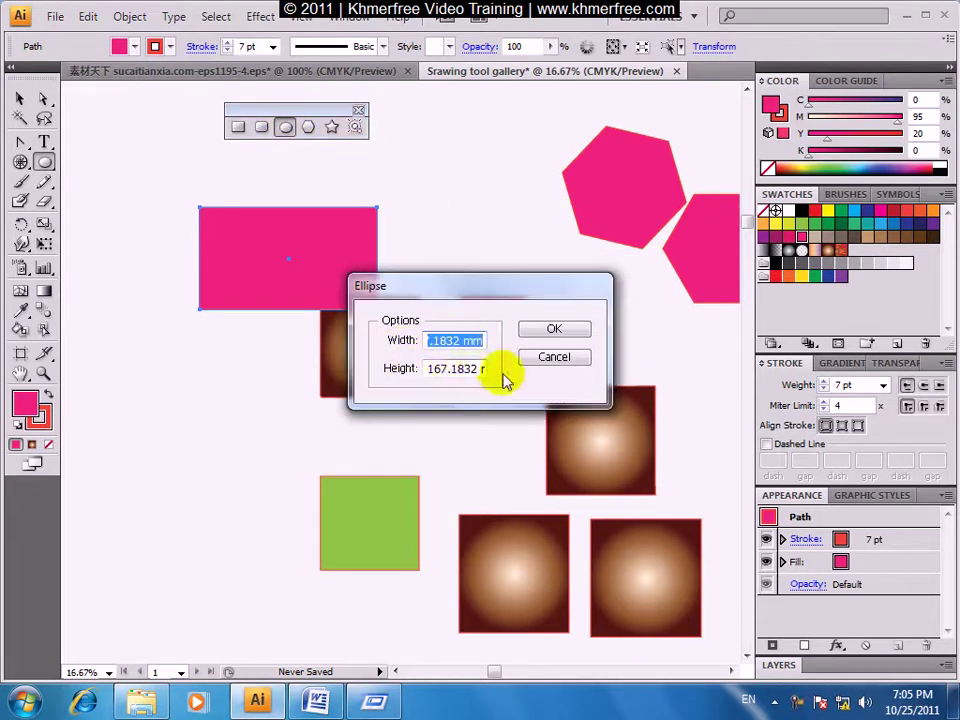
pyautogui.click(565, 357)
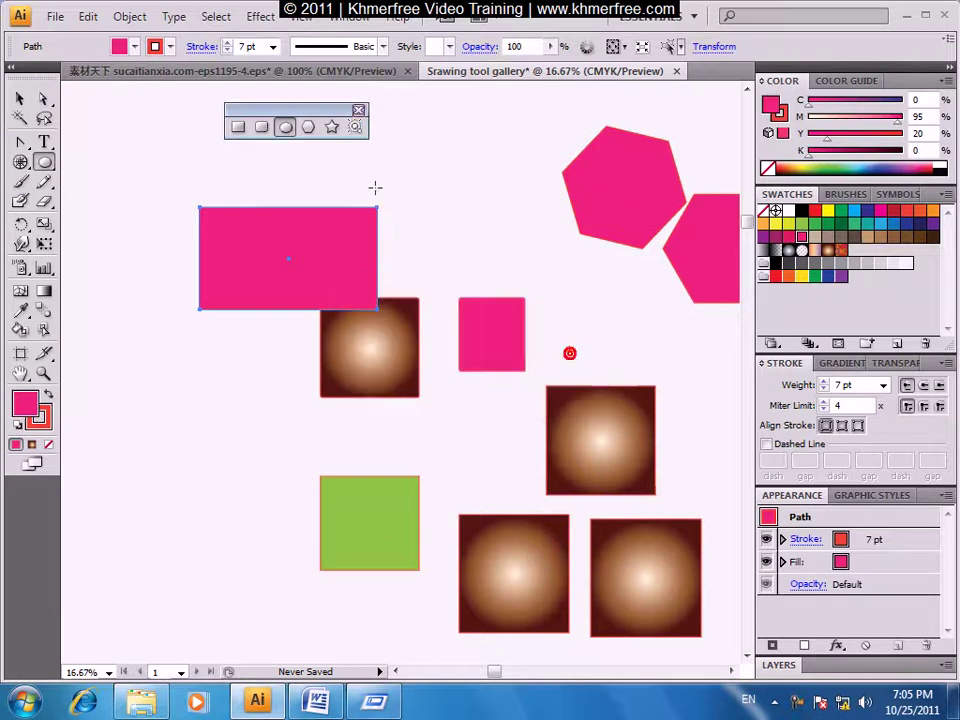
pyautogui.click(310, 126)
pyautogui.click(427, 172)
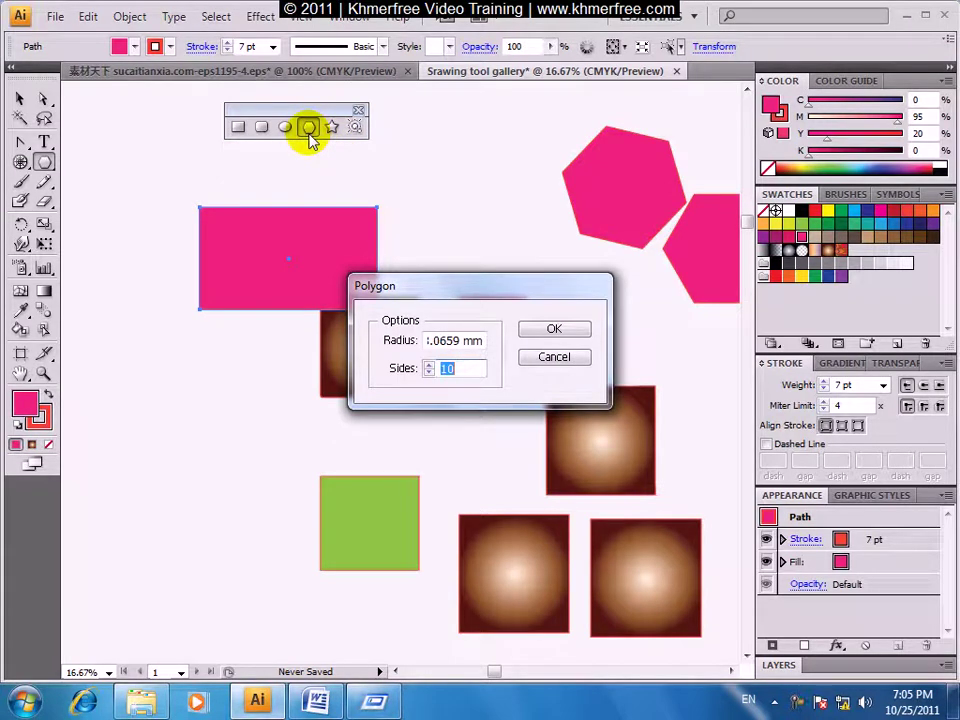
pyautogui.click(557, 331)
pyautogui.hotkey('ctrl', 'z')
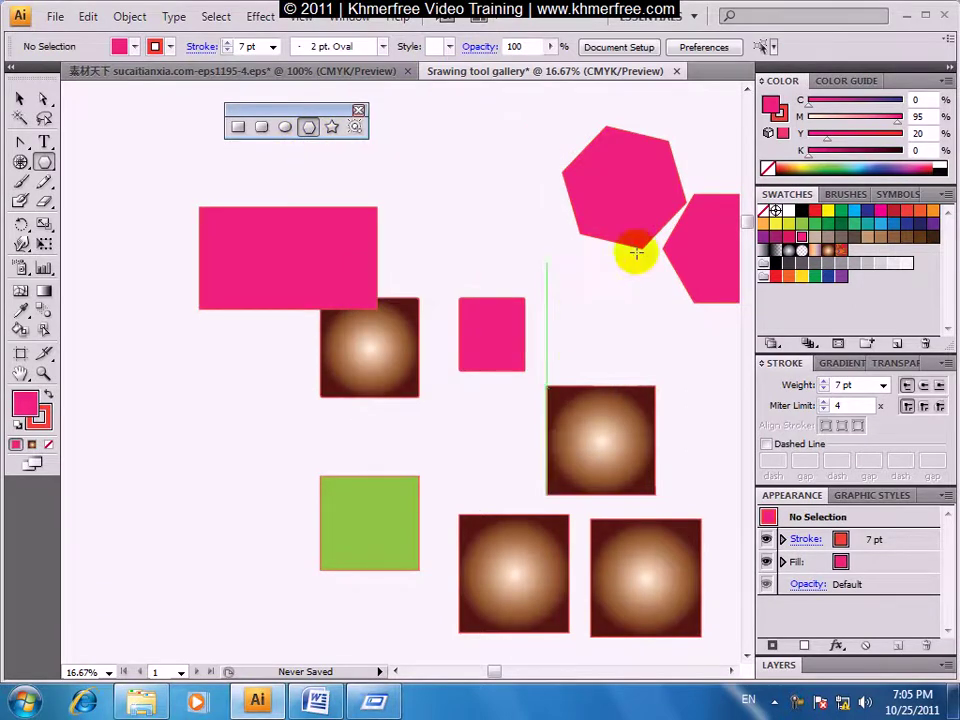
# Delete the pink hexagons, small pink square, a gradient square and the pink rectangle.
pyautogui.click(20, 100)
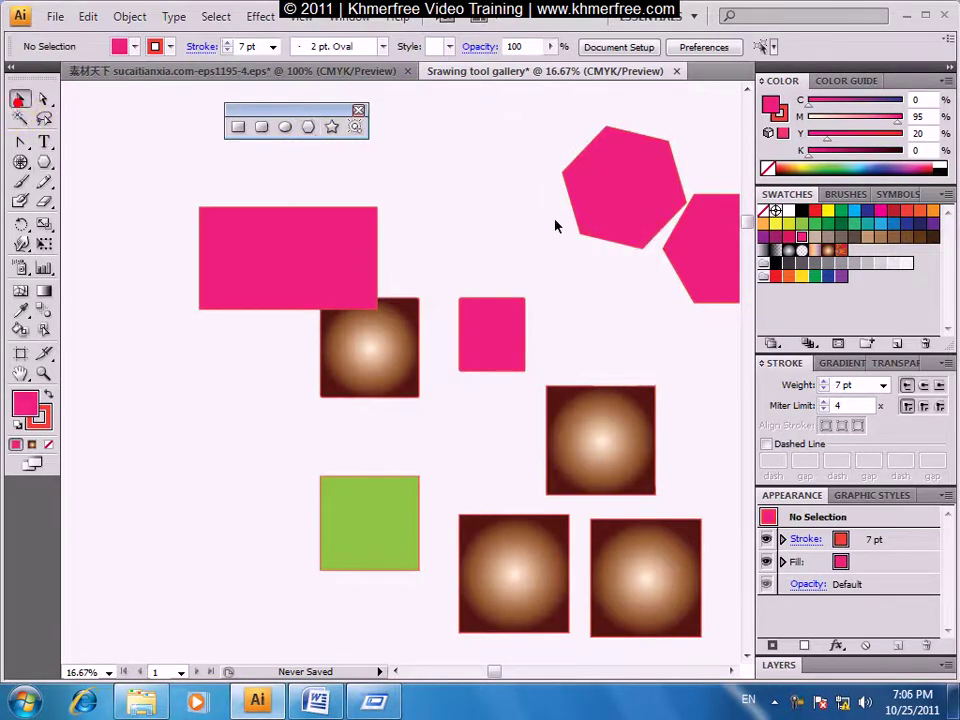
pyautogui.click(666, 218)
pyautogui.press('Delete')
pyautogui.click(677, 248)
pyautogui.press('Delete')
pyautogui.click(478, 318)
pyautogui.press('Delete')
pyautogui.click(366, 334)
pyautogui.press('Delete')
pyautogui.click(341, 272)
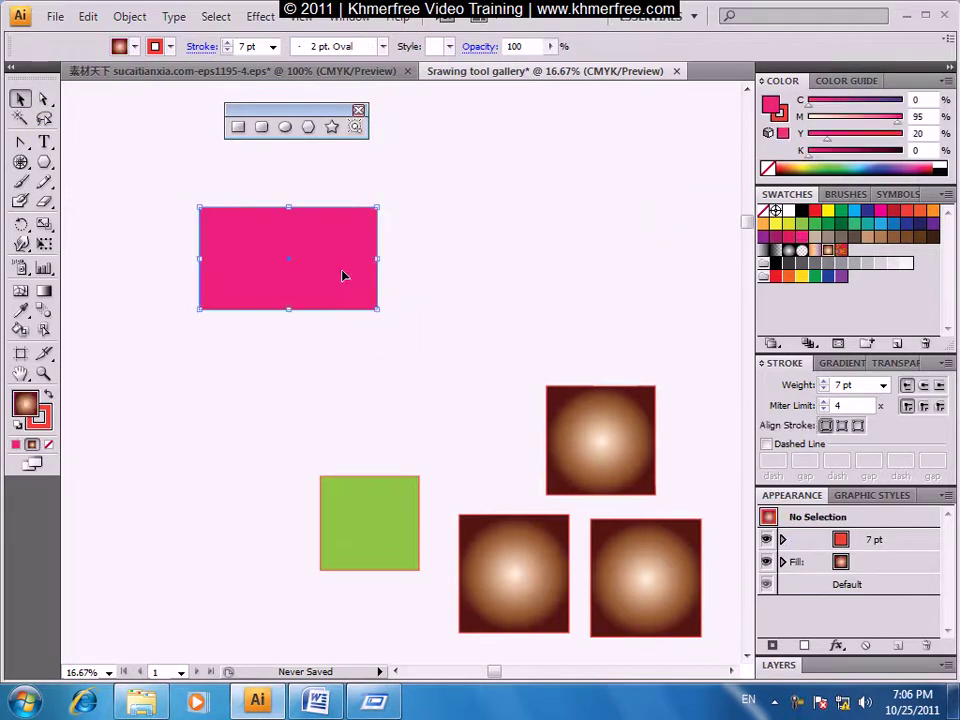
pyautogui.press('Delete')
pyautogui.moveTo(347, 273); pyautogui.dragTo(157, 329)
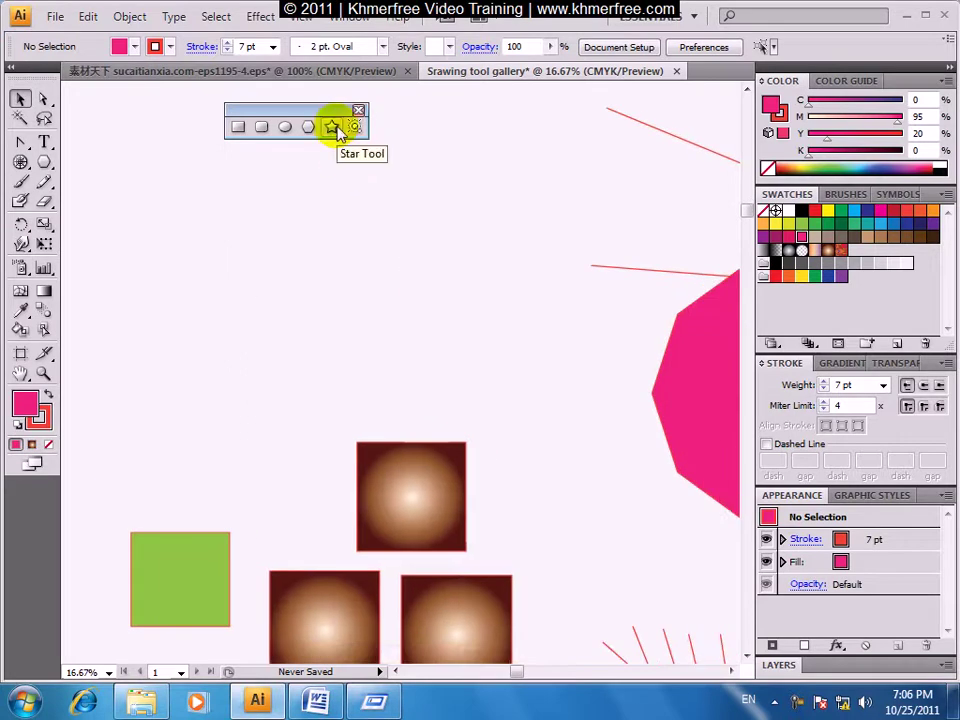
# Drag out a small and a larger pink five-pointed star, then open Star options.
pyautogui.click(334, 127)
pyautogui.moveTo(188, 205)
pyautogui.mouseDown()
pyautogui.moveTo(245, 265)
pyautogui.moveTo(152, 283)
pyautogui.mouseUp()
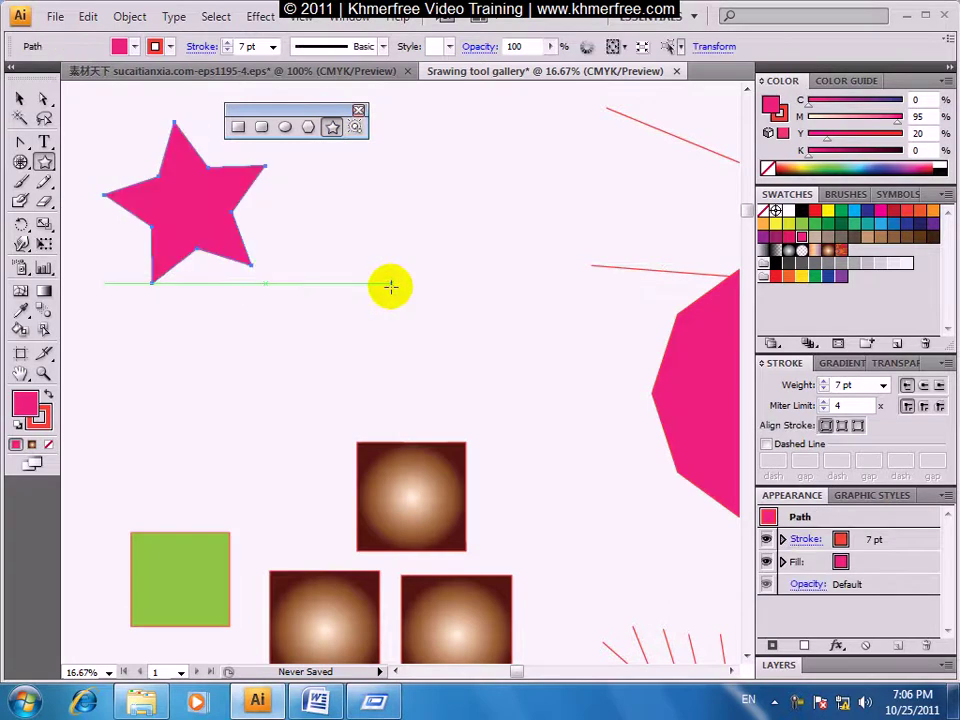
pyautogui.moveTo(375, 246)
pyautogui.mouseDown()
pyautogui.moveTo(501, 299)
pyautogui.moveTo(414, 253)
pyautogui.moveTo(394, 259)
pyautogui.moveTo(514, 349)
pyautogui.moveTo(386, 261)
pyautogui.moveTo(454, 315)
pyautogui.moveTo(420, 272)
pyautogui.moveTo(474, 319)
pyautogui.moveTo(214, 435)
pyautogui.moveTo(572, 377)
pyautogui.moveTo(214, 440)
pyautogui.mouseUp()
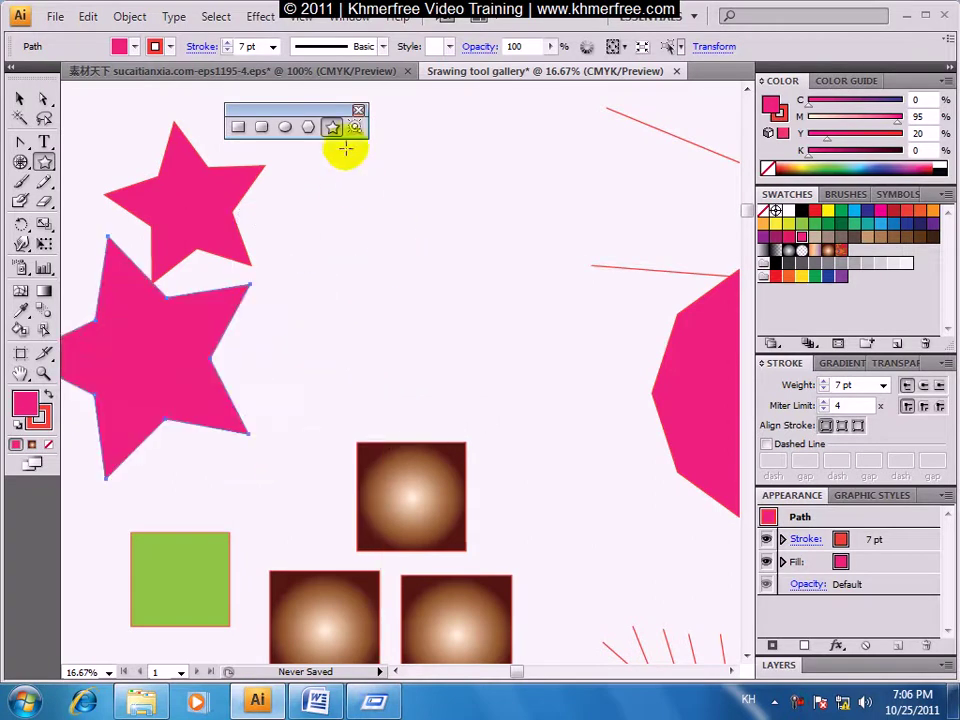
pyautogui.click(422, 270)
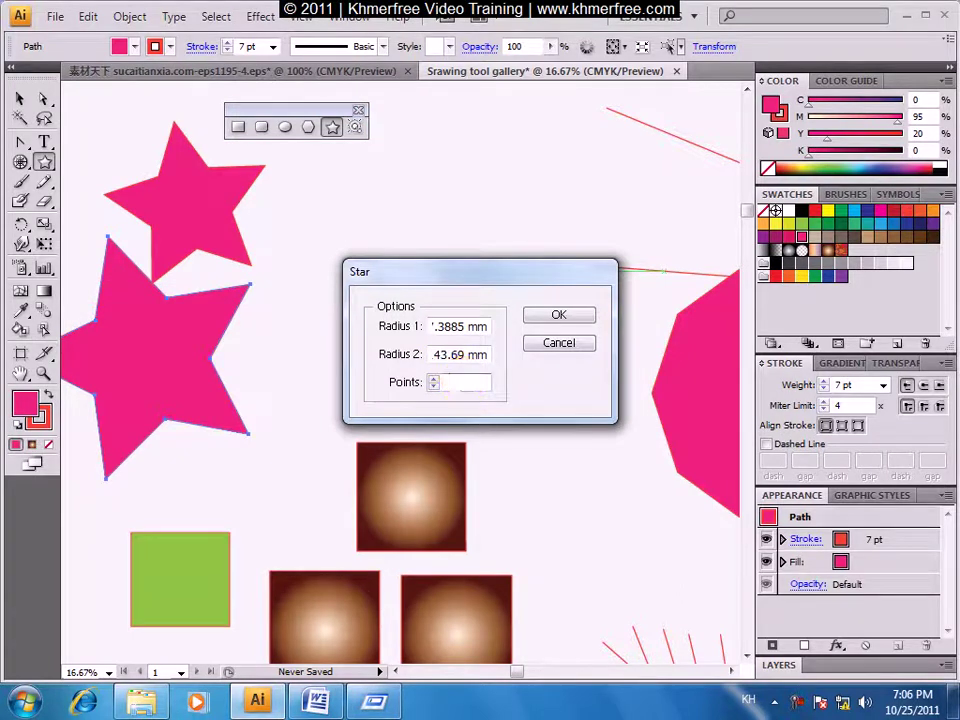
pyautogui.write('8')
# Create an 8-point star and a 20-point starburst from the Star dialog.
pyautogui.click(556, 315)
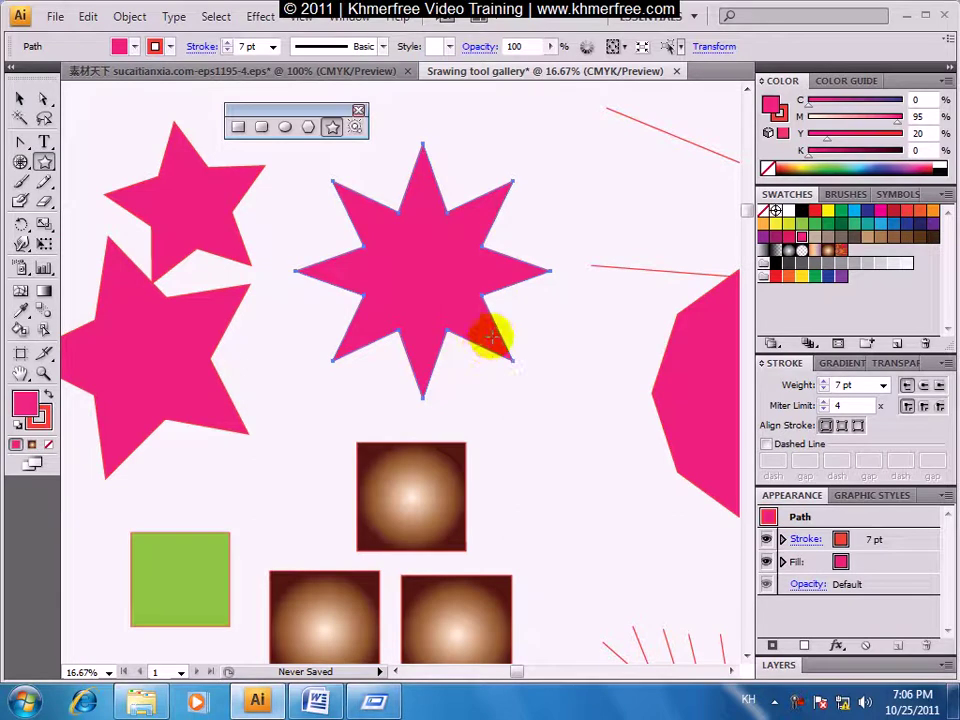
pyautogui.click(571, 370)
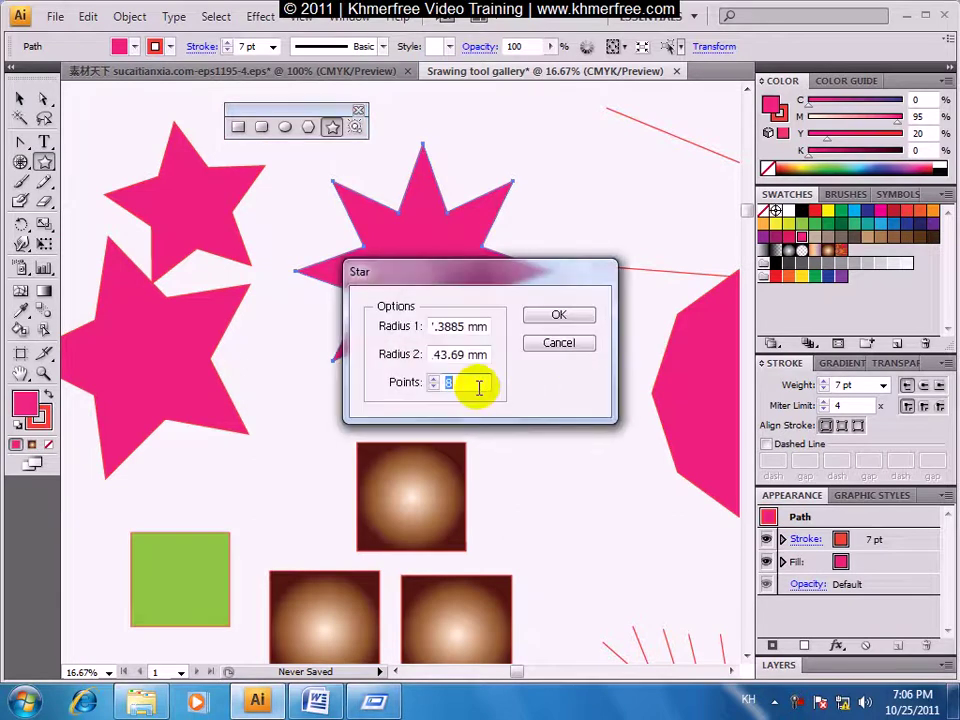
pyautogui.write('2')
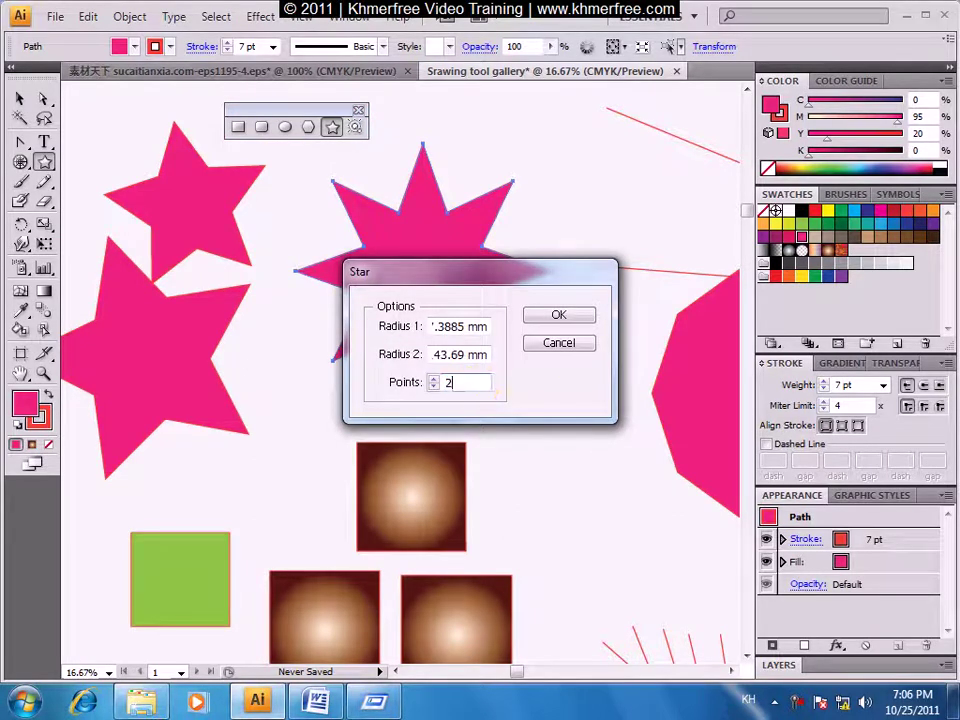
pyautogui.click(533, 315)
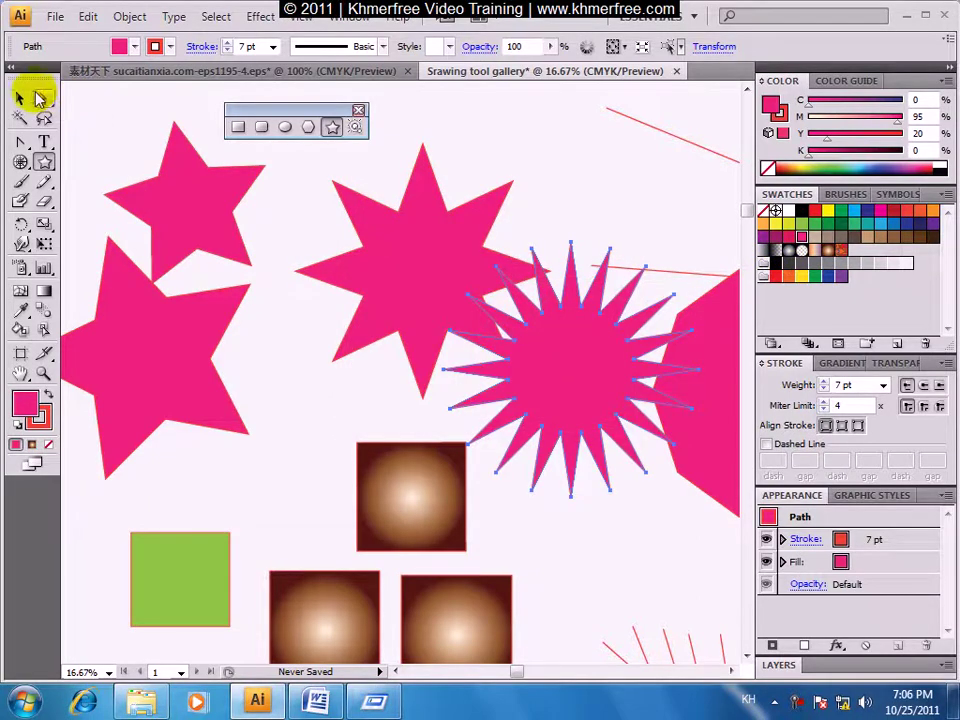
# Select the 20-point starburst and browse the Brush and Graphic Style dropdowns.
pyautogui.click(22, 97)
pyautogui.scroll(-5, 536, 354)
pyautogui.moveTo(647, 253)
pyautogui.mouseDown()
pyautogui.moveTo(620, 483)
pyautogui.moveTo(636, 493)
pyautogui.mouseUp()
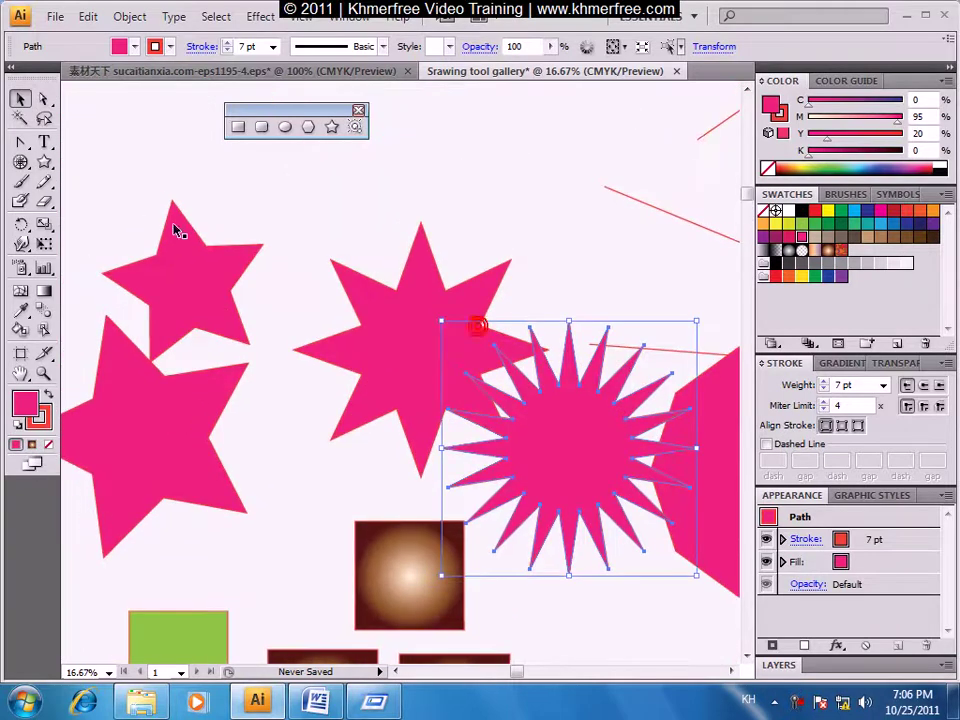
pyautogui.click(47, 178)
pyautogui.click(43, 162)
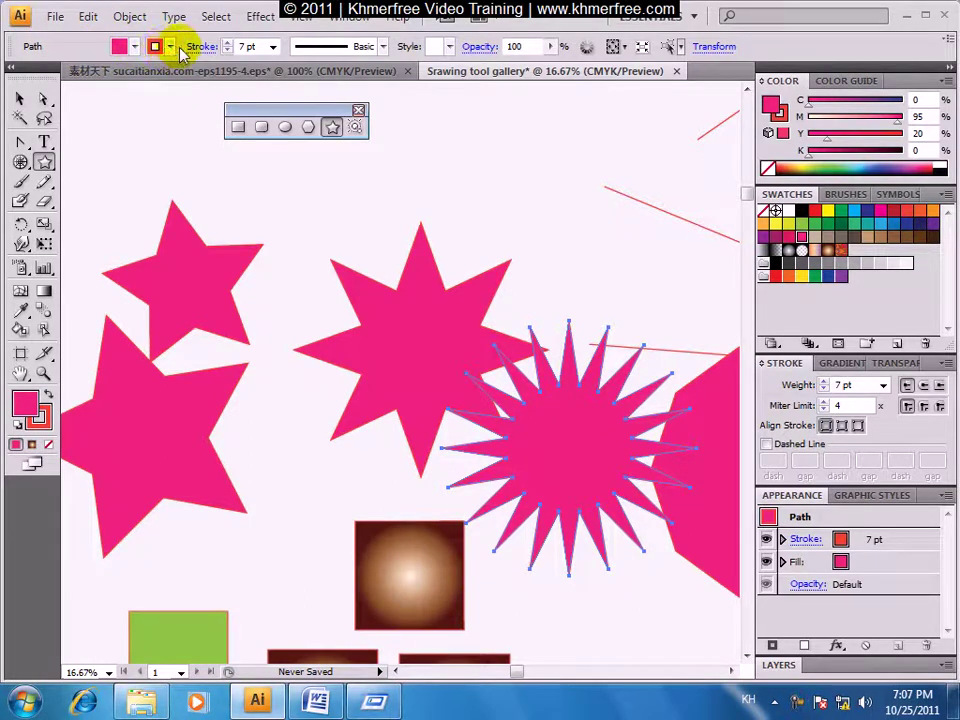
pyautogui.click(381, 47)
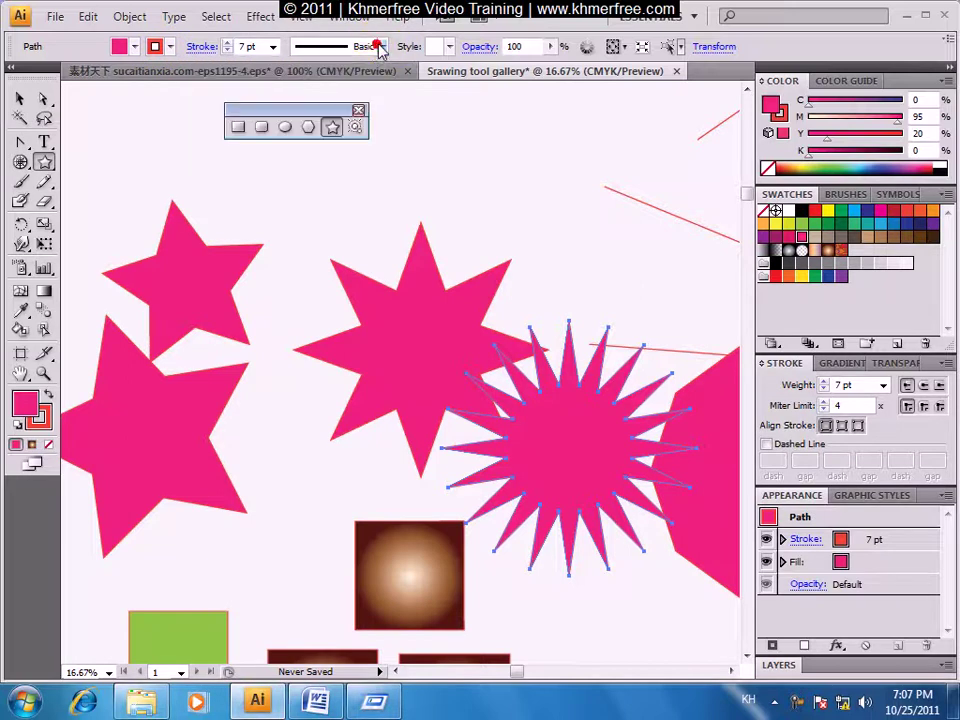
pyautogui.click(449, 46)
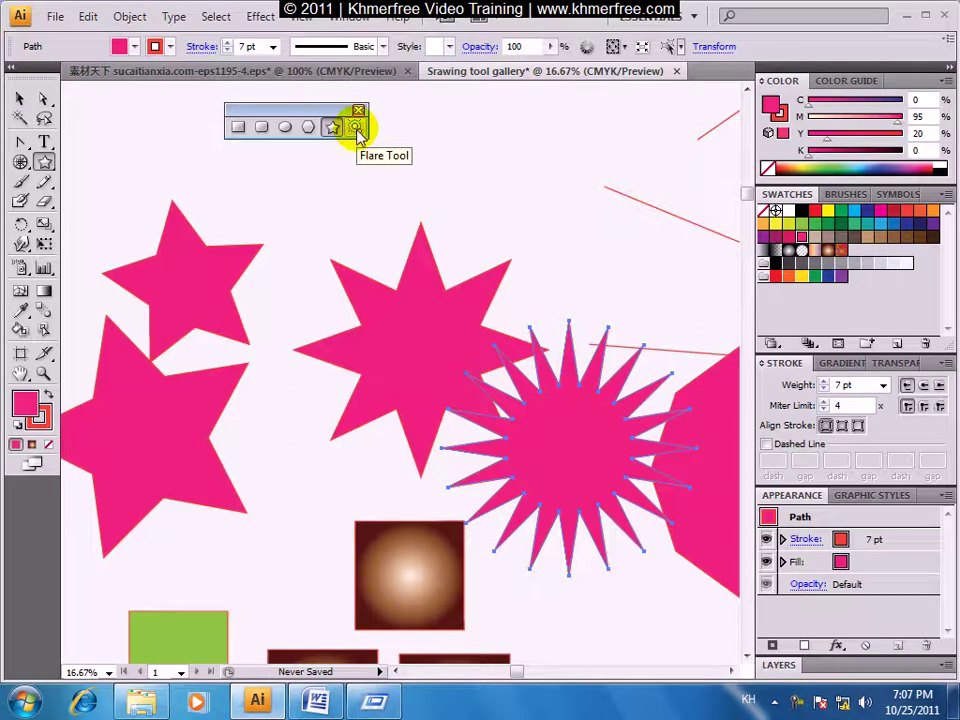
# Move the left gradient square down and to the left.
pyautogui.moveTo(317, 329); pyautogui.dragTo(374, 208)
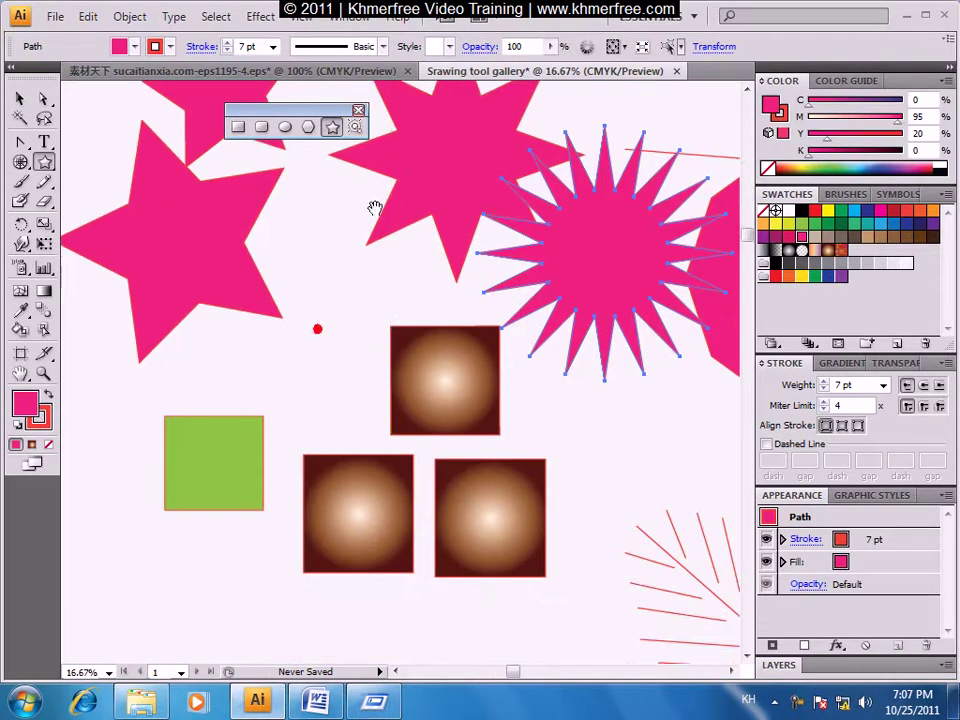
pyautogui.moveTo(358, 368)
pyautogui.mouseDown()
pyautogui.moveTo(354, 360)
pyautogui.moveTo(433, 360)
pyautogui.moveTo(583, 91)
pyautogui.mouseUp()
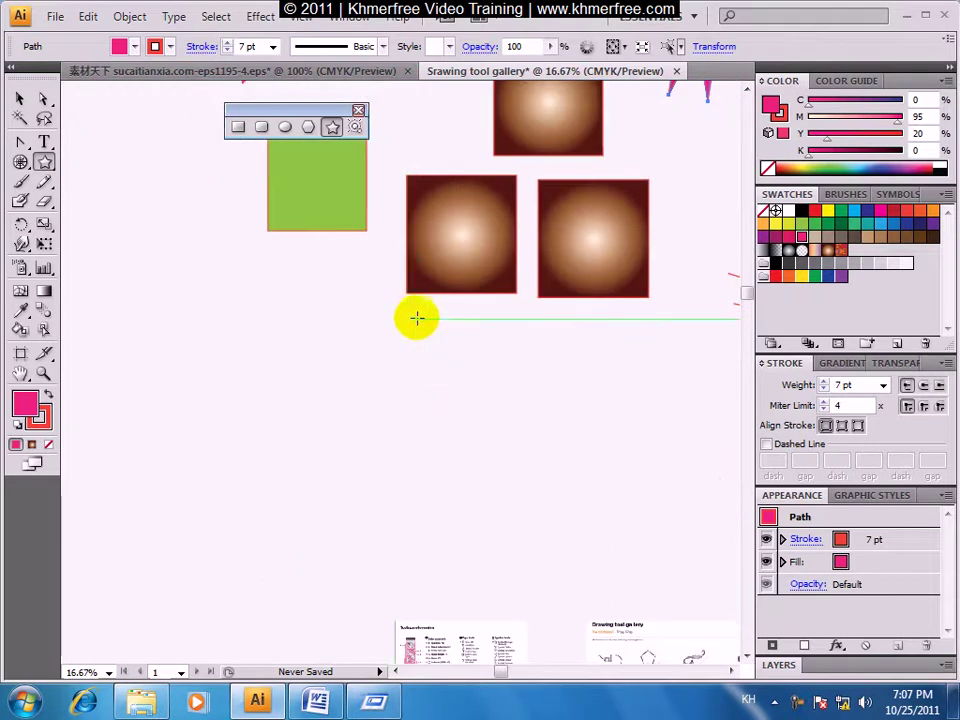
pyautogui.press('v')
pyautogui.moveTo(515, 293)
pyautogui.mouseDown()
pyautogui.moveTo(316, 460)
pyautogui.moveTo(390, 537)
pyautogui.mouseUp()
pyautogui.click(508, 461)
pyautogui.click(285, 336)
# Draw a lens flare over the moved gradient square.
pyautogui.click(355, 126)
pyautogui.click(283, 340)
pyautogui.moveTo(296, 303); pyautogui.dragTo(274, 332)
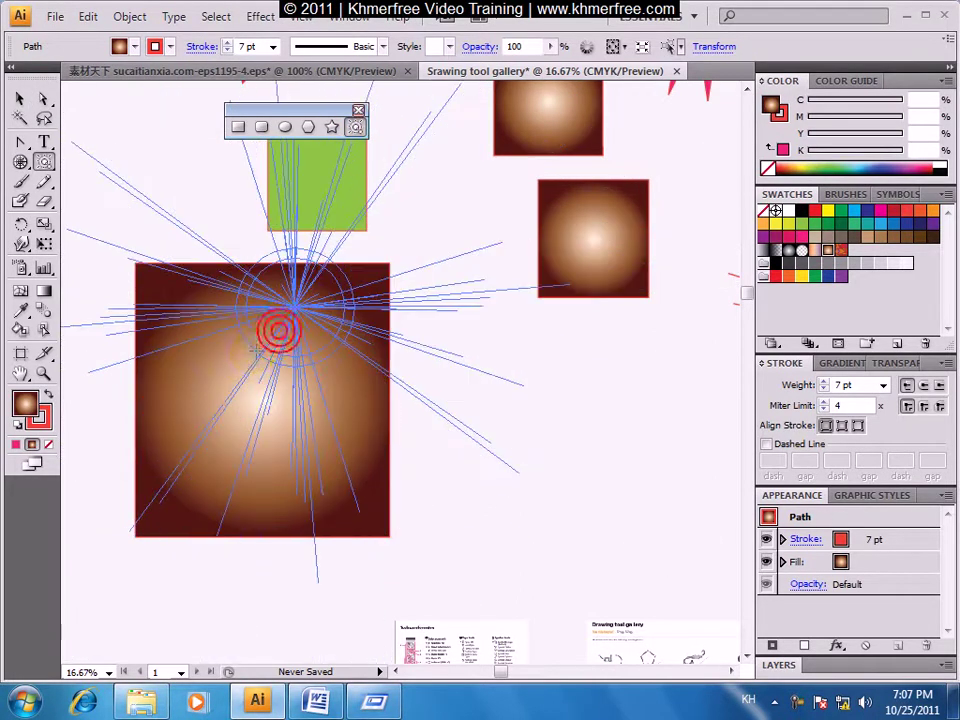
pyautogui.click(19, 98)
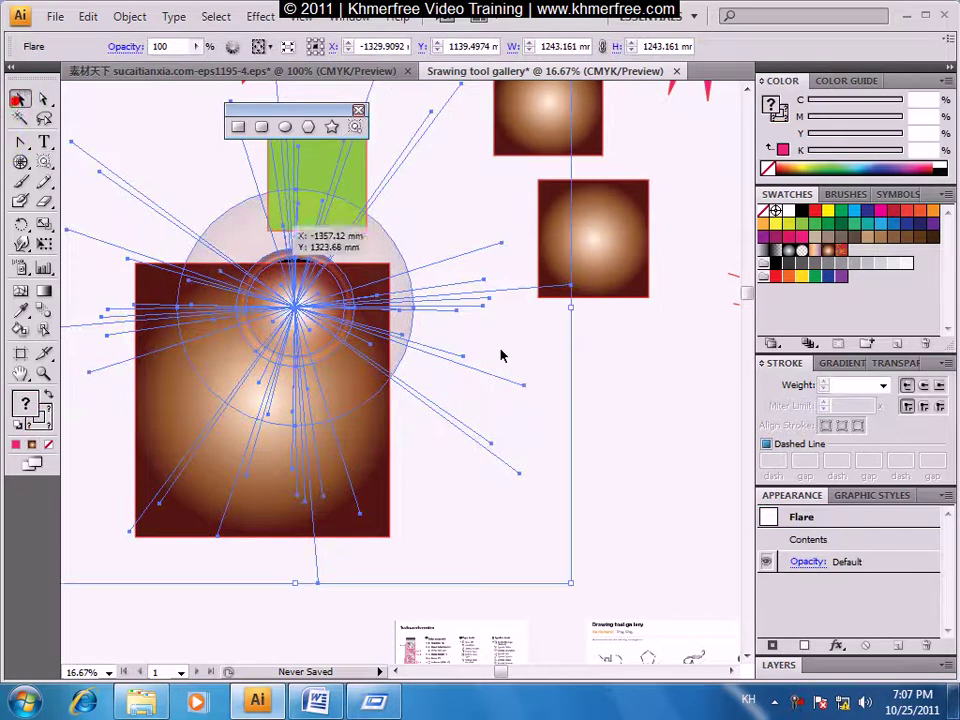
pyautogui.click(640, 444)
# Centre the lens flare on the gradient square and zoom out.
pyautogui.hotkey('ctrl', '-')
pyautogui.hotkey('ctrl', '-')
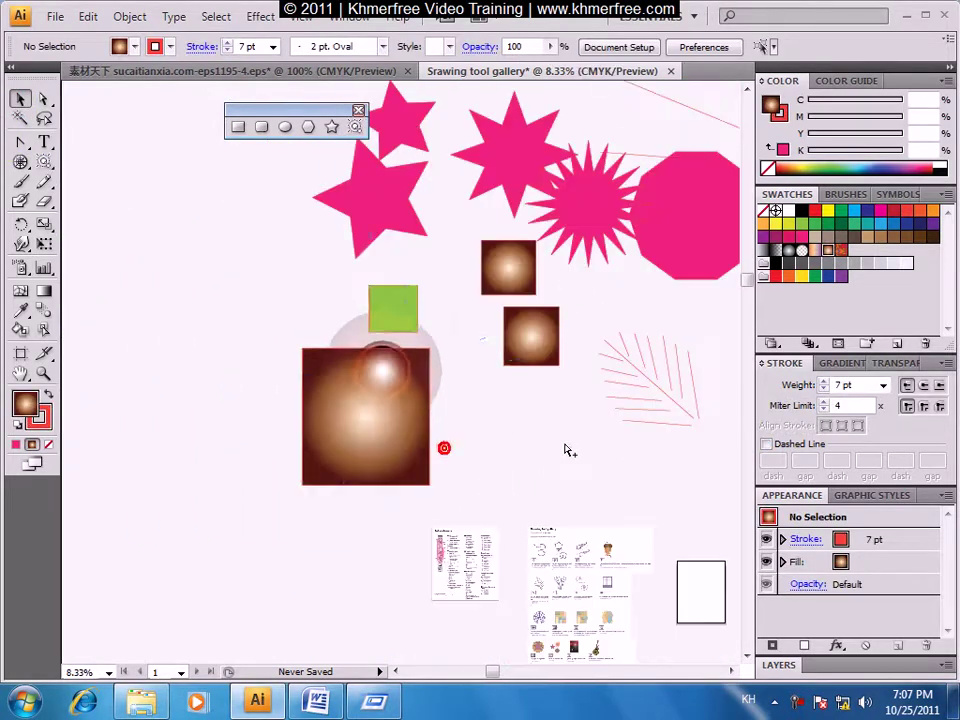
pyautogui.moveTo(400, 380)
pyautogui.mouseDown()
pyautogui.moveTo(384, 427)
pyautogui.moveTo(150, 265)
pyautogui.mouseUp()
pyautogui.click(583, 421)
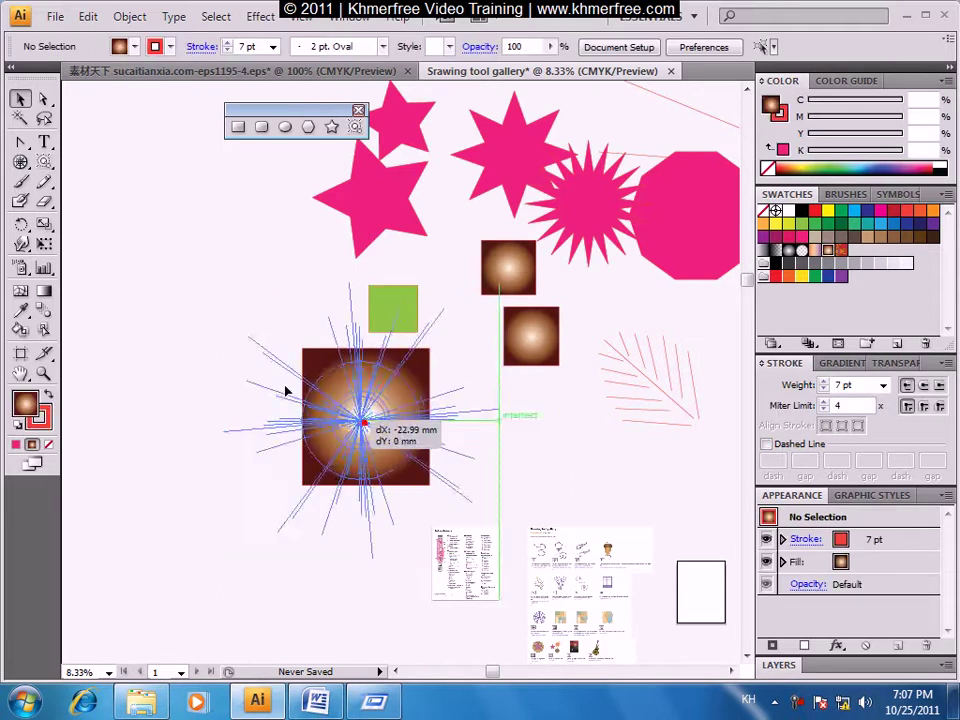
pyautogui.click(180, 484)
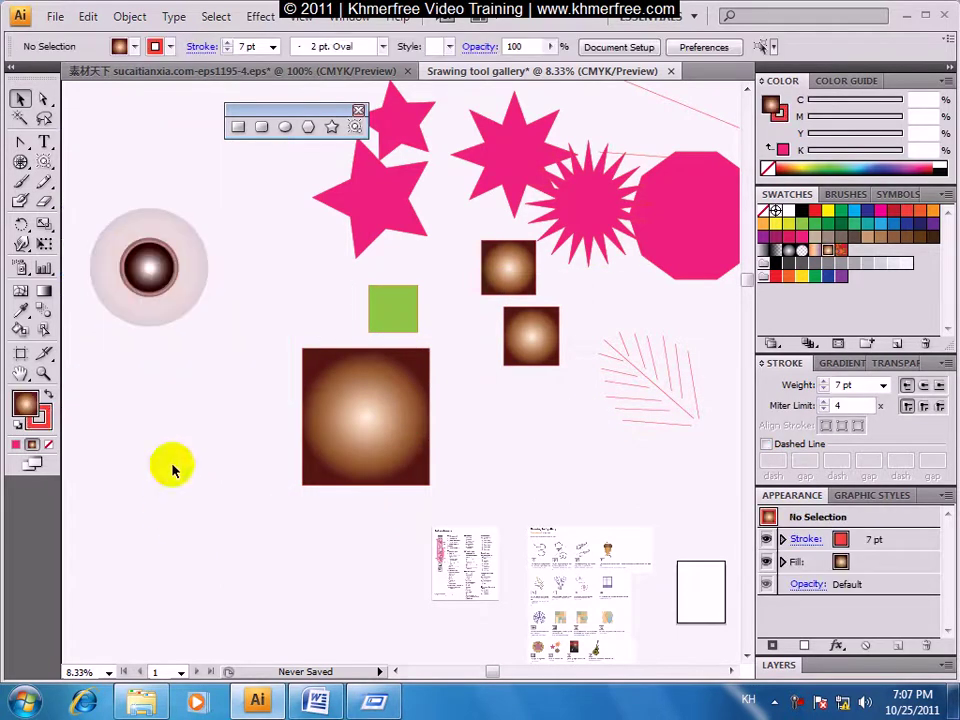
pyautogui.moveTo(148, 265)
pyautogui.mouseDown()
pyautogui.moveTo(323, 398)
pyautogui.moveTo(345, 386)
pyautogui.mouseUp()
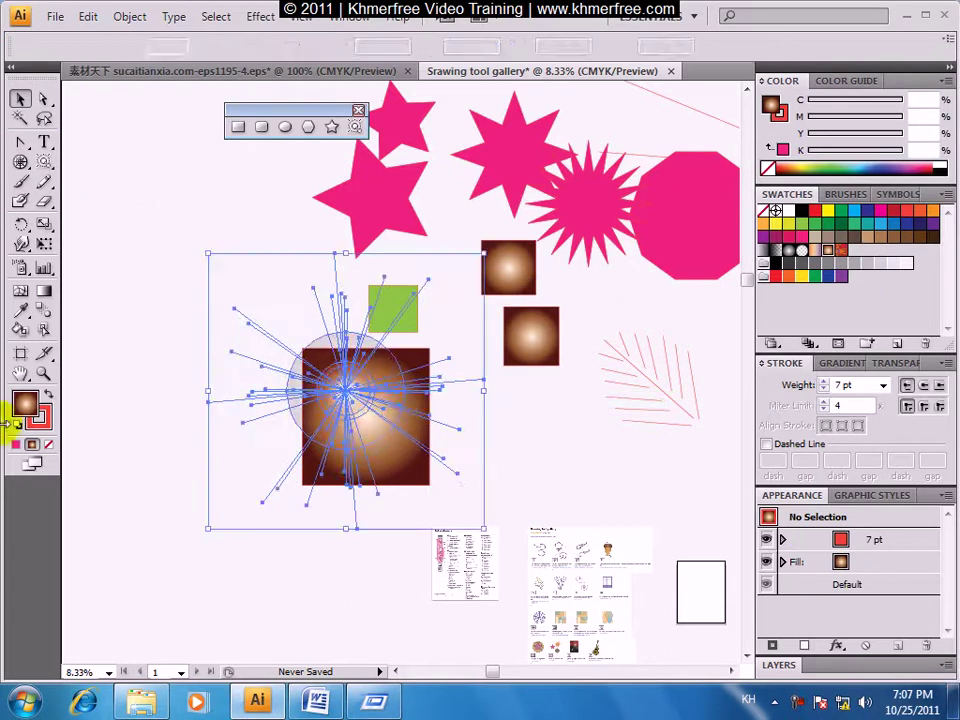
pyautogui.click(221, 573)
pyautogui.click(184, 591)
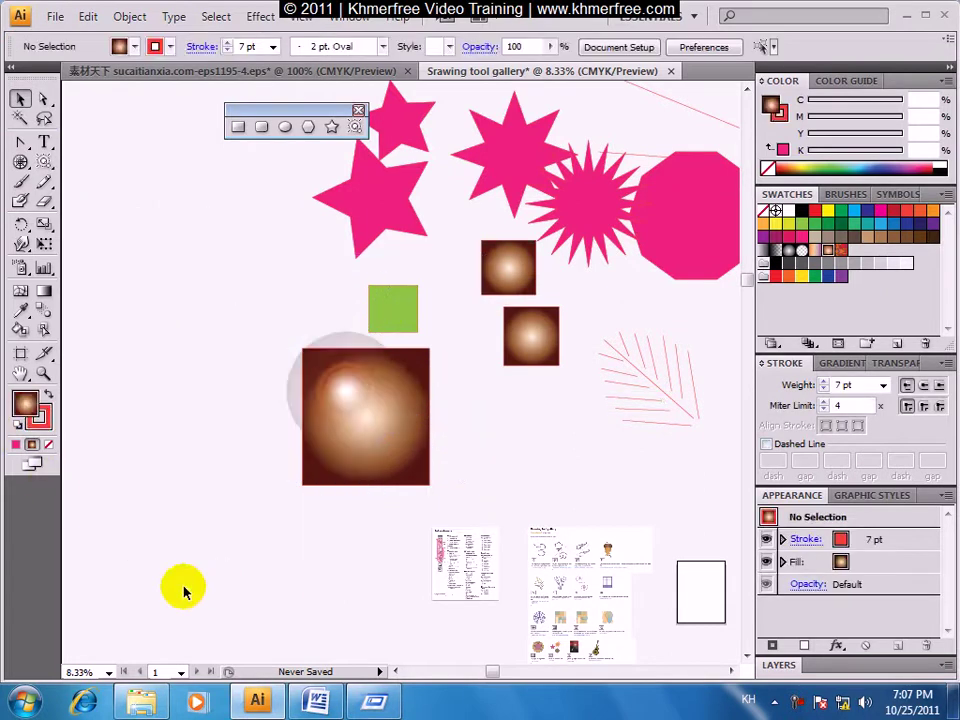
pyautogui.hotkey('ctrl', '-')
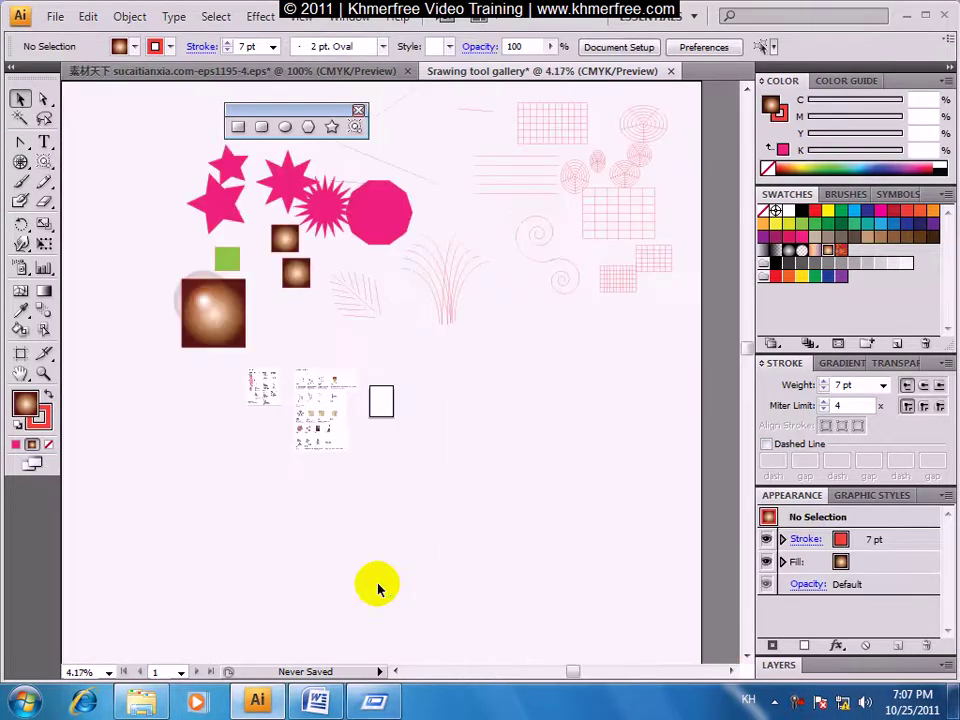
# Move the gradient square lower right, fill it with a brown textured pattern, and enlarge it.
pyautogui.click(170, 396)
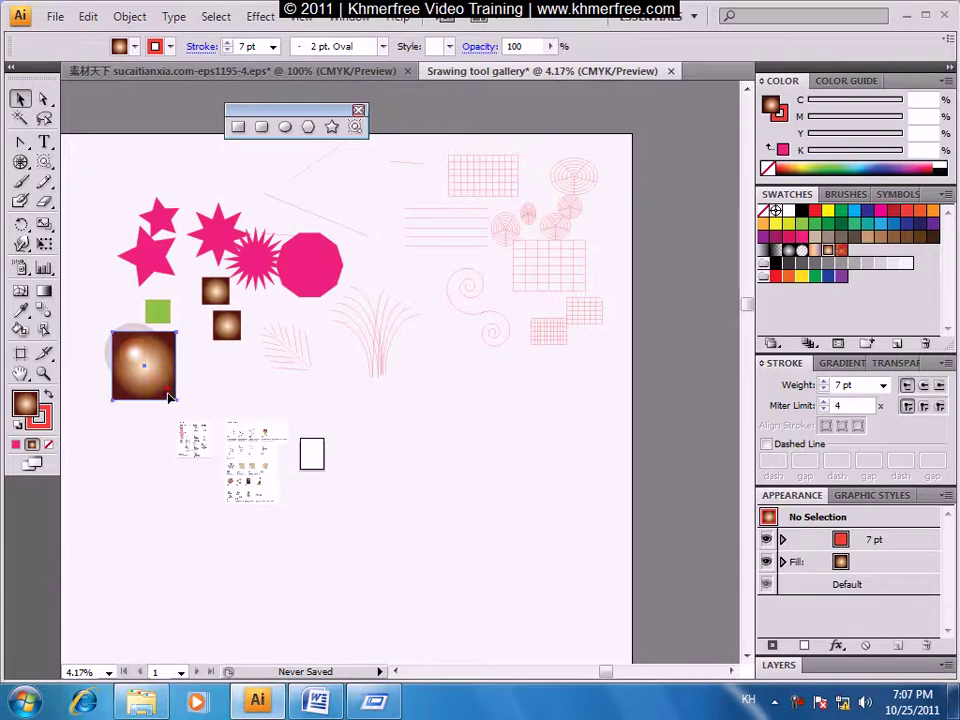
pyautogui.moveTo(170, 396)
pyautogui.mouseDown()
pyautogui.moveTo(478, 487)
pyautogui.moveTo(300, 600)
pyautogui.mouseUp()
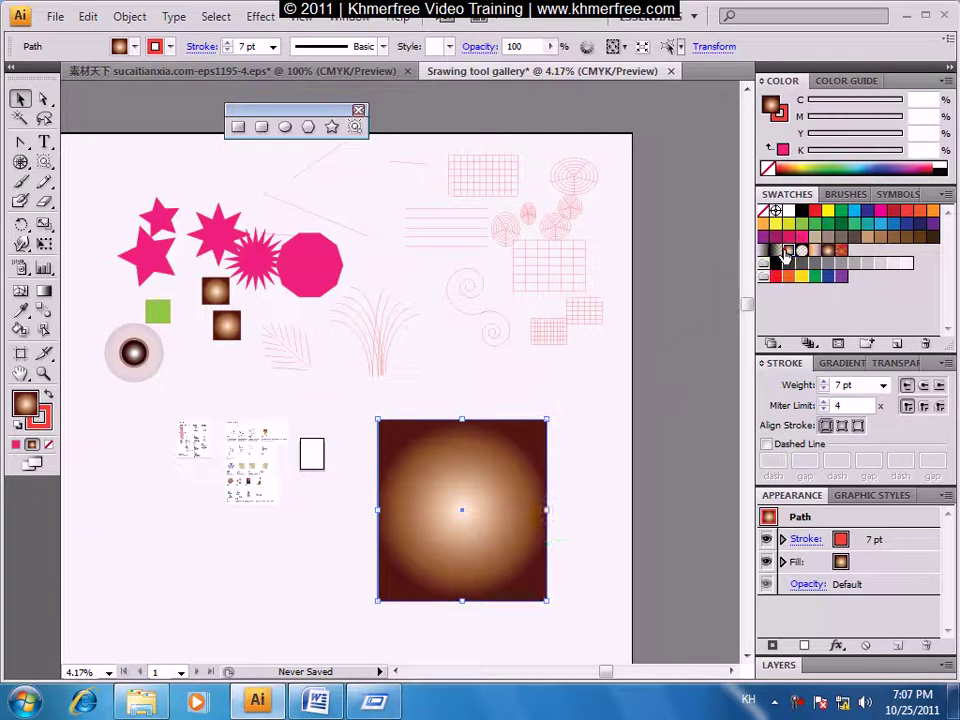
pyautogui.click(786, 251)
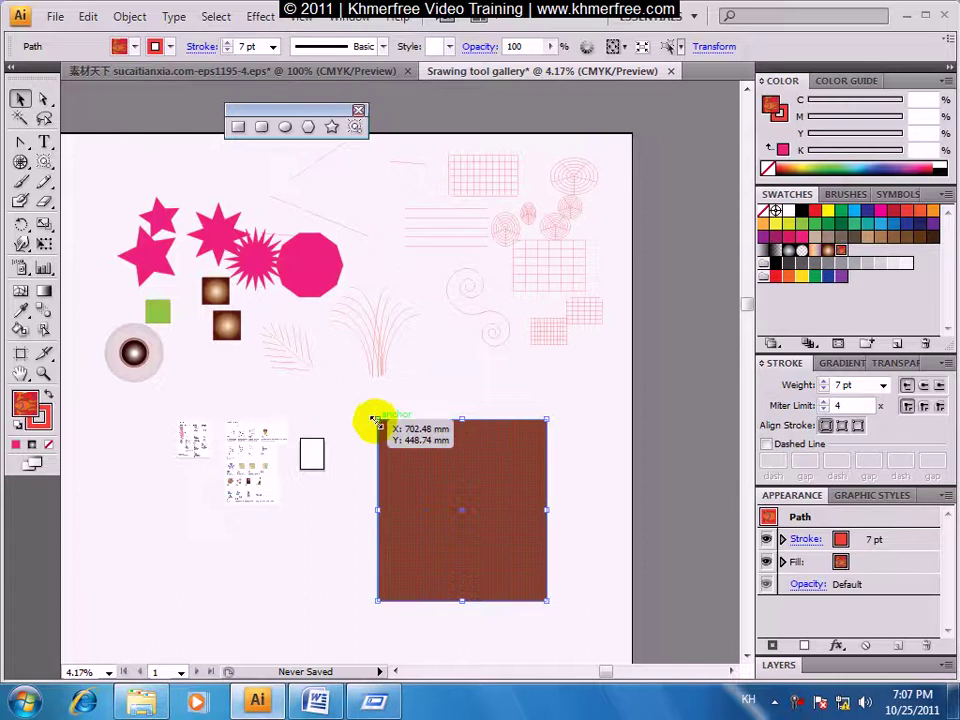
pyautogui.moveTo(378, 421); pyautogui.dragTo(325, 363)
pyautogui.moveTo(547, 482); pyautogui.dragTo(580, 482)
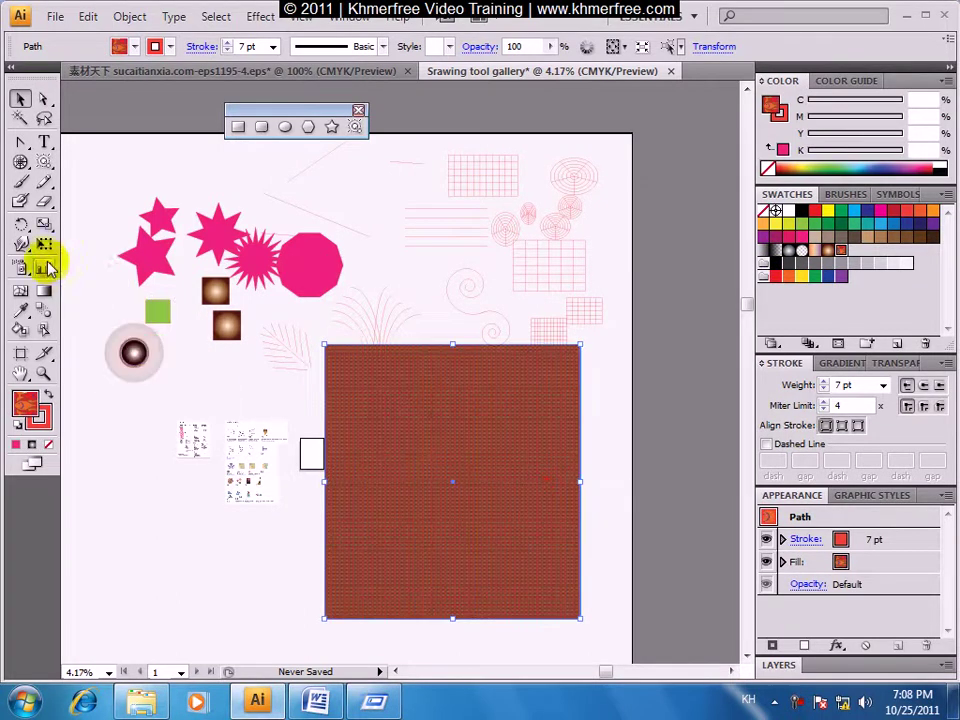
# Draw a test lens flare over the brown square, then delete it.
pyautogui.click(357, 125)
pyautogui.moveTo(514, 420); pyautogui.dragTo(461, 443)
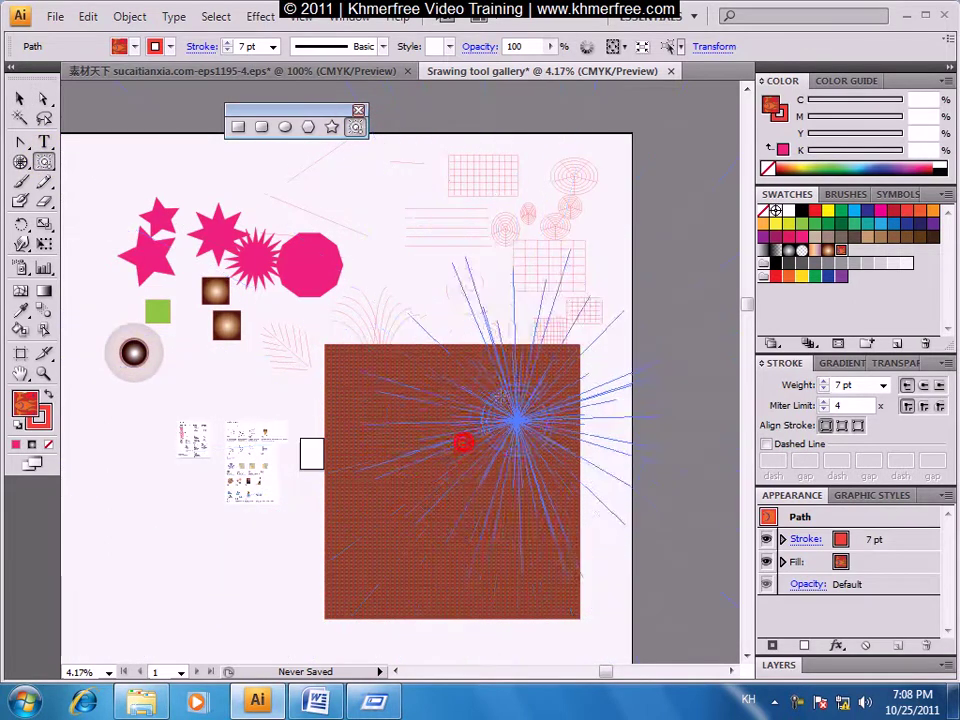
pyautogui.moveTo(415, 493); pyautogui.dragTo(355, 525)
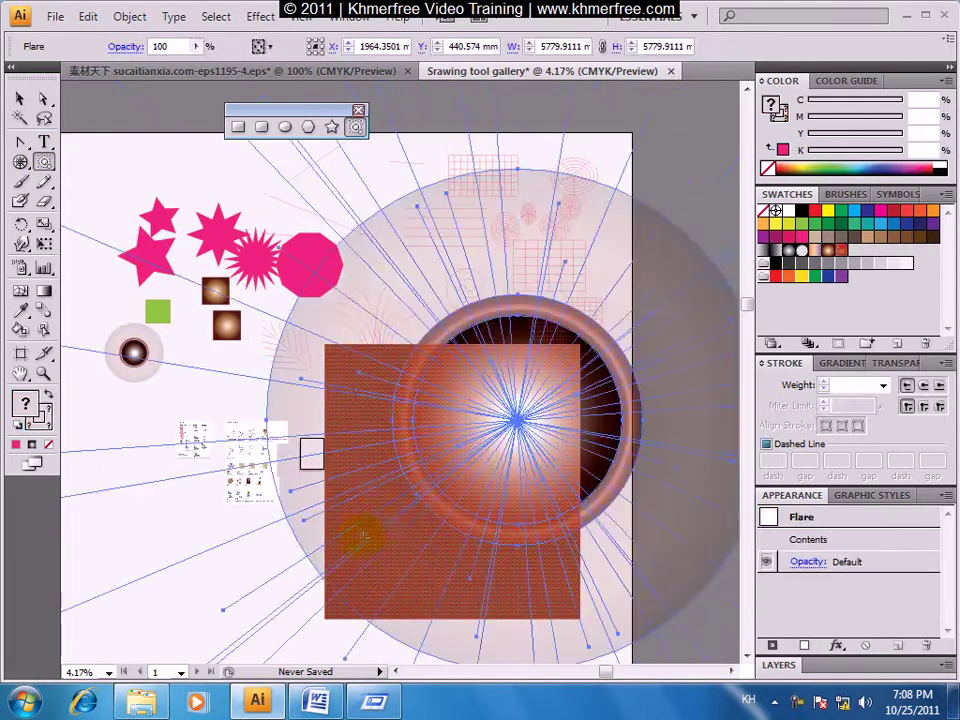
pyautogui.hotkey('ctrl', '-')
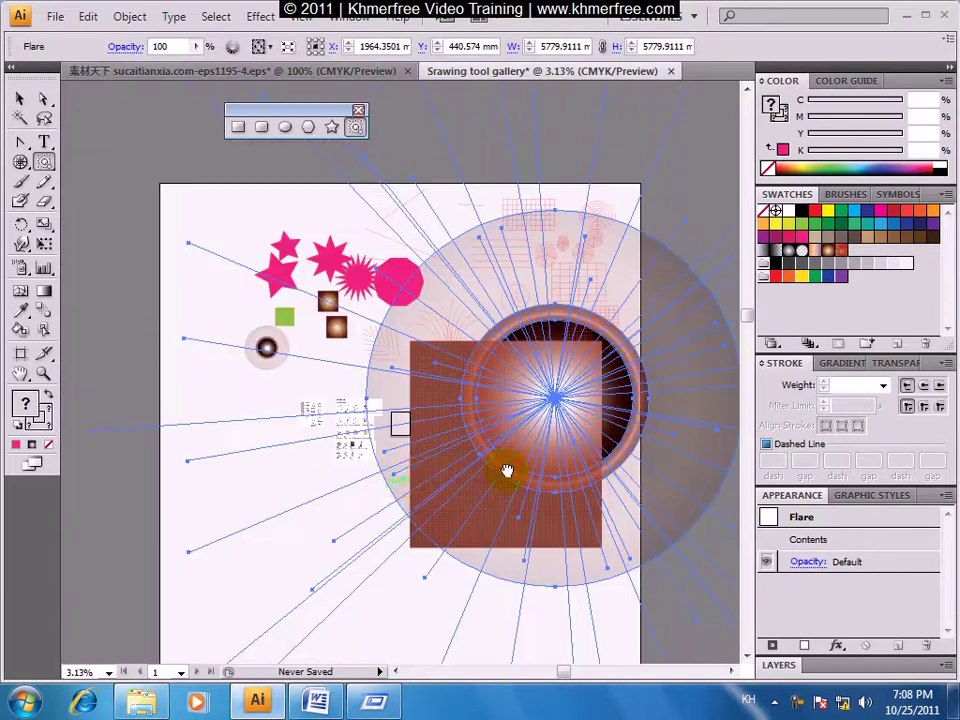
pyautogui.moveTo(507, 470); pyautogui.dragTo(468, 462)
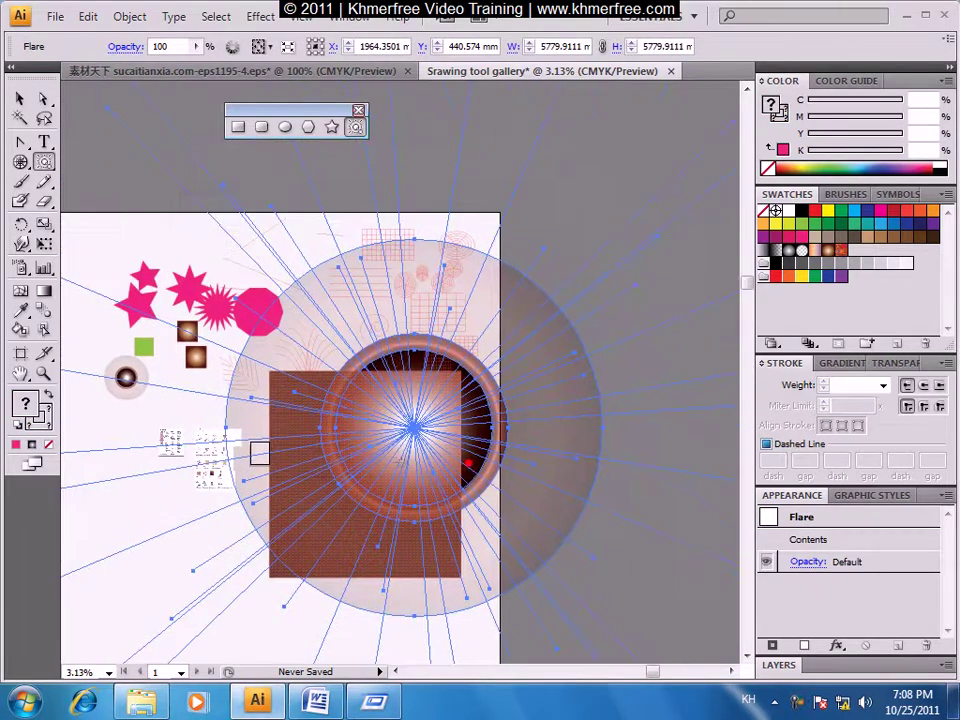
pyautogui.moveTo(257, 480); pyautogui.dragTo(397, 450)
pyautogui.scroll(-2, 400, 430)
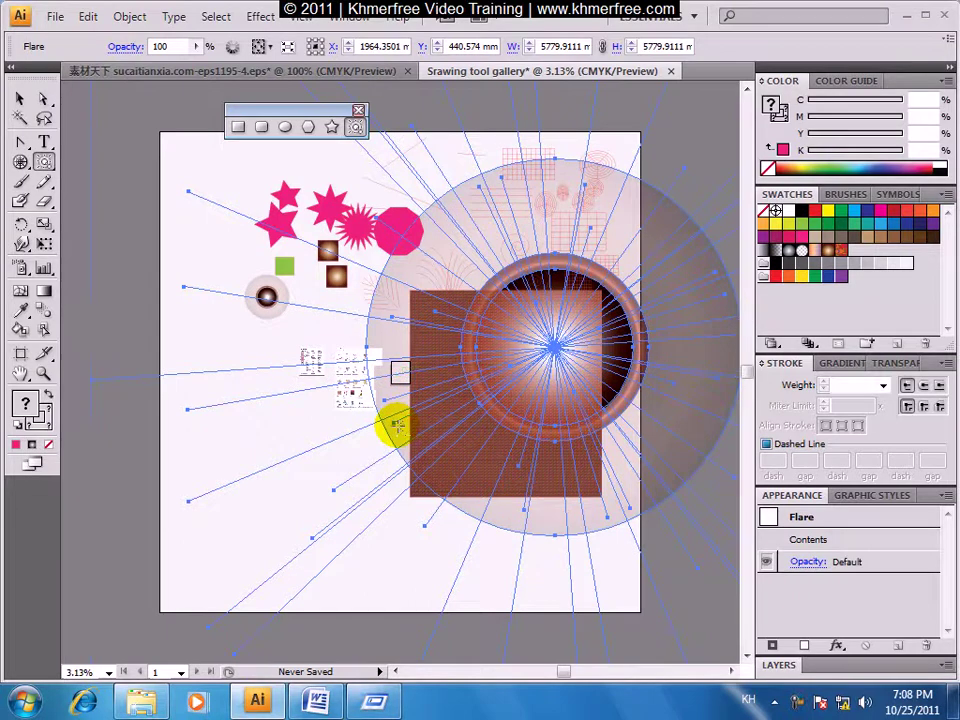
pyautogui.press('Delete')
# Draw a second test flare over the brown square and delete it too.
pyautogui.moveTo(566, 352); pyautogui.dragTo(545, 372)
pyautogui.moveTo(368, 428); pyautogui.dragTo(432, 446)
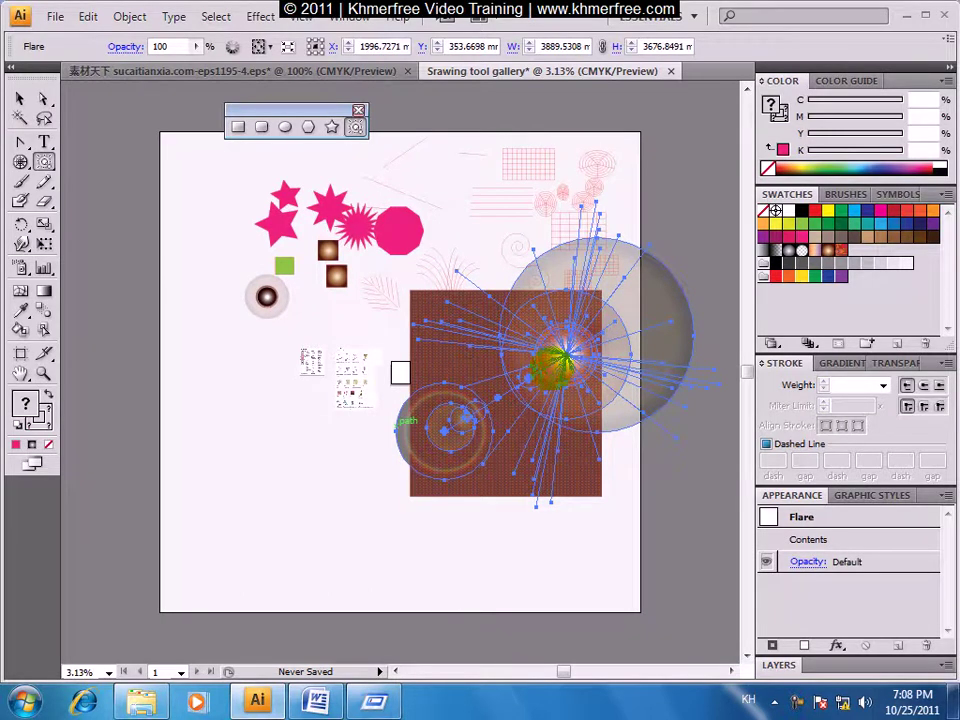
pyautogui.click(393, 432)
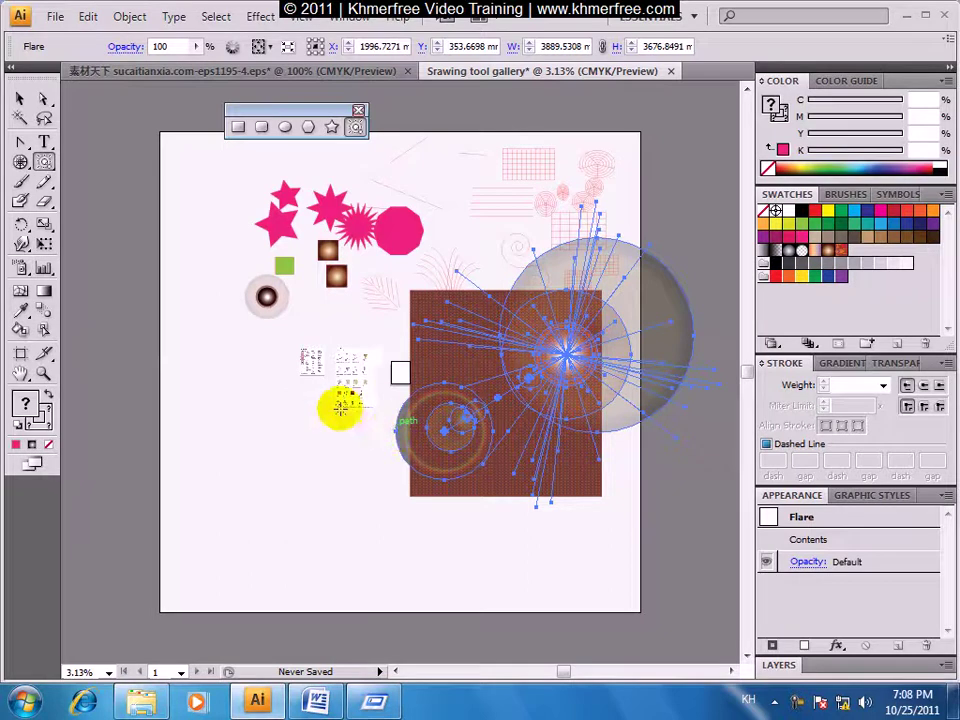
pyautogui.click(19, 99)
pyautogui.click(156, 437)
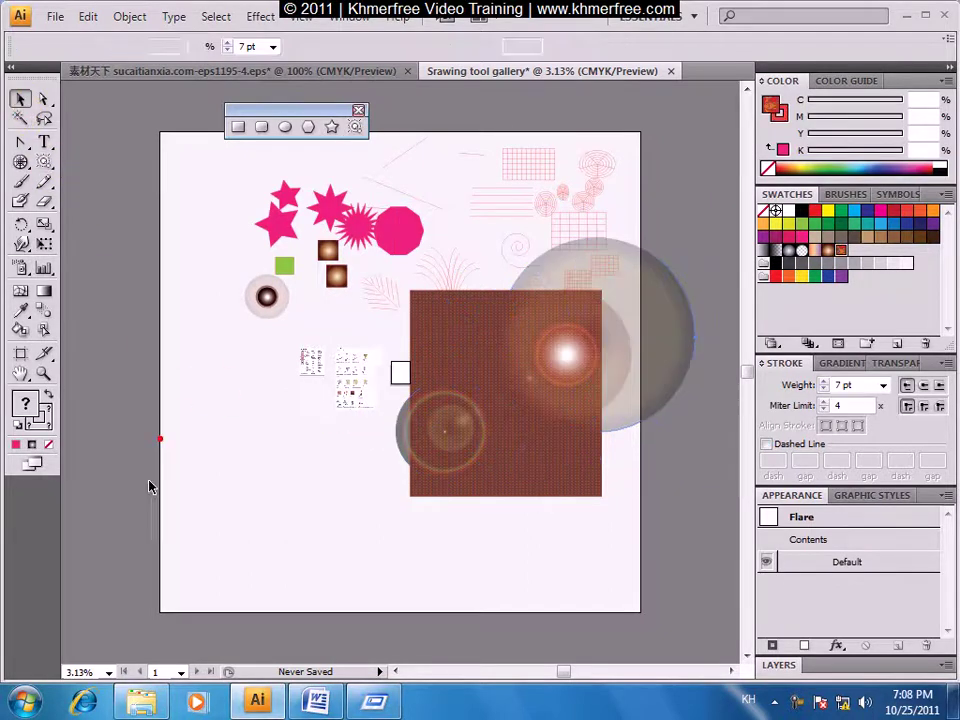
pyautogui.click(632, 348)
pyautogui.press('Delete')
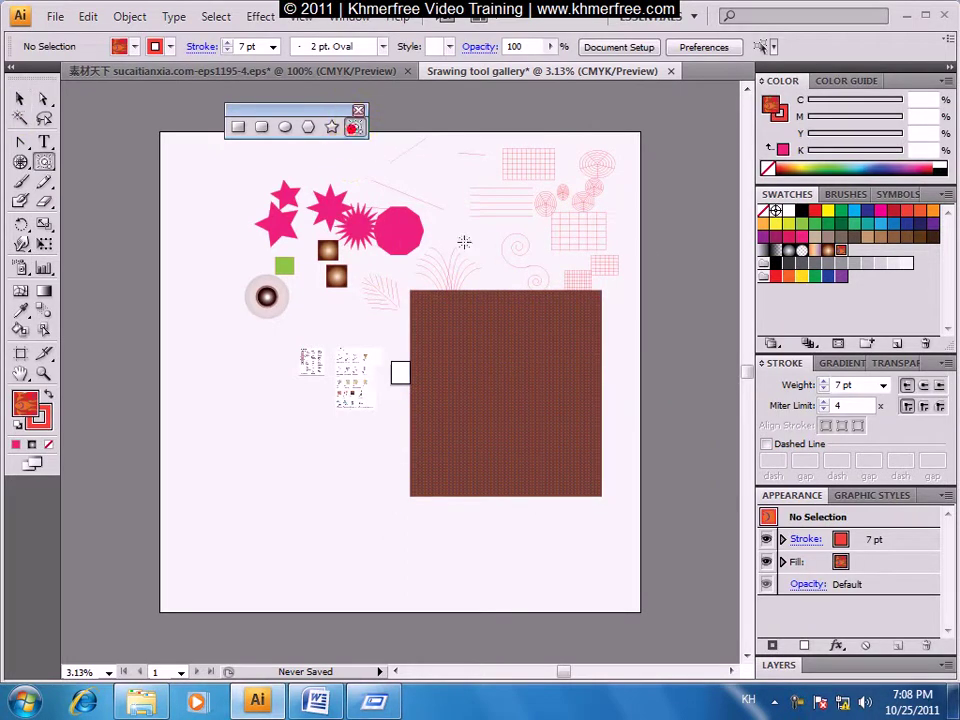
# Add a flare over the square's top right and move the small flare down-left.
pyautogui.moveTo(562, 312); pyautogui.dragTo(550, 332)
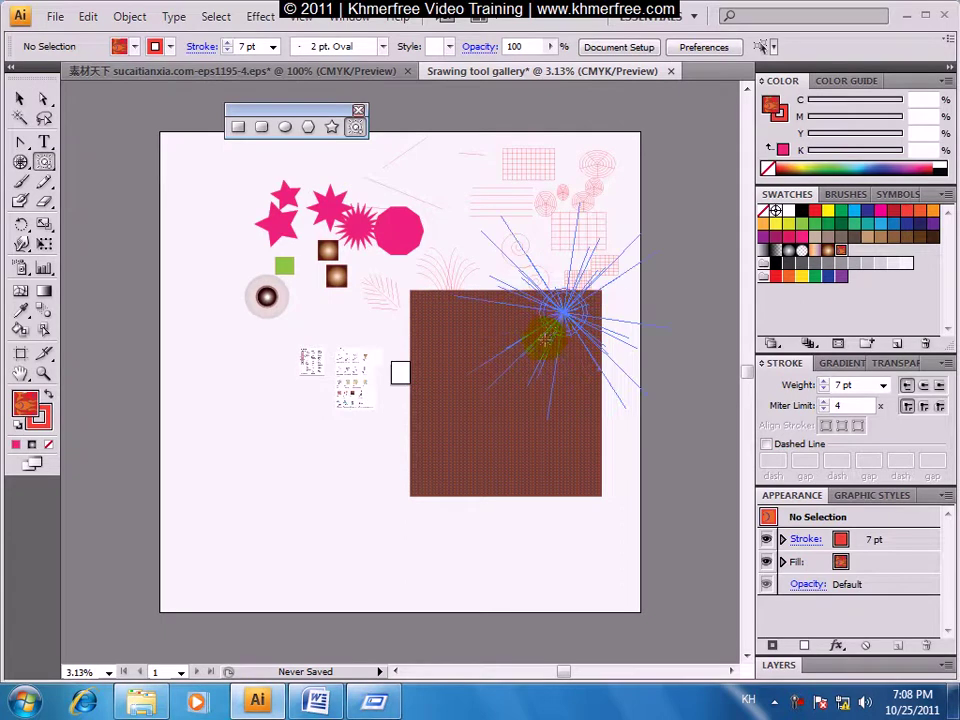
pyautogui.click(428, 462)
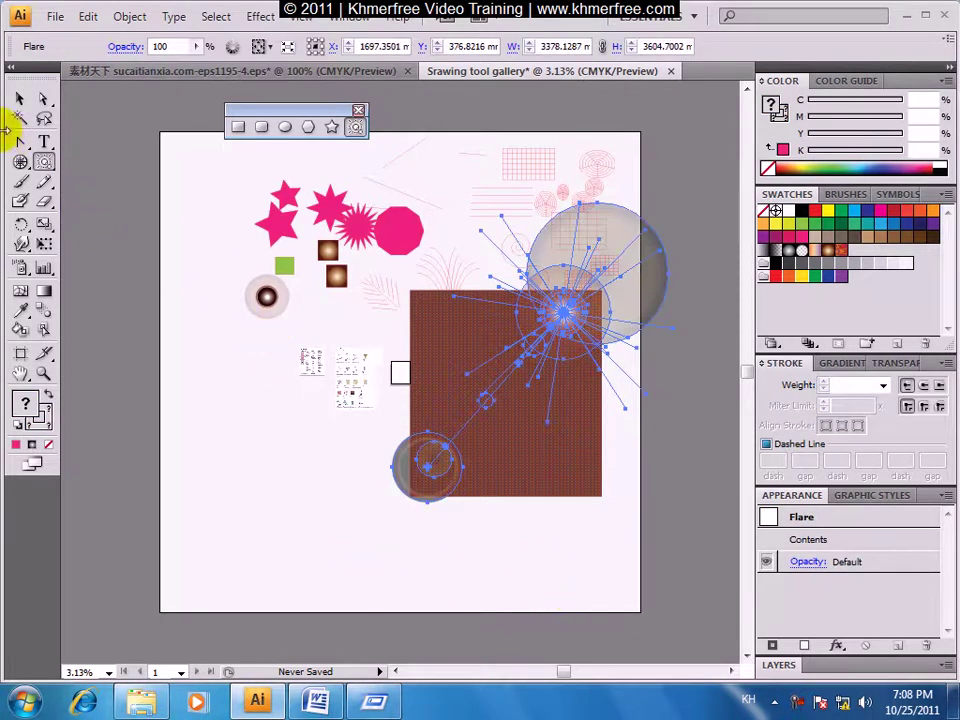
pyautogui.click(19, 98)
pyautogui.moveTo(563, 312); pyautogui.dragTo(267, 296)
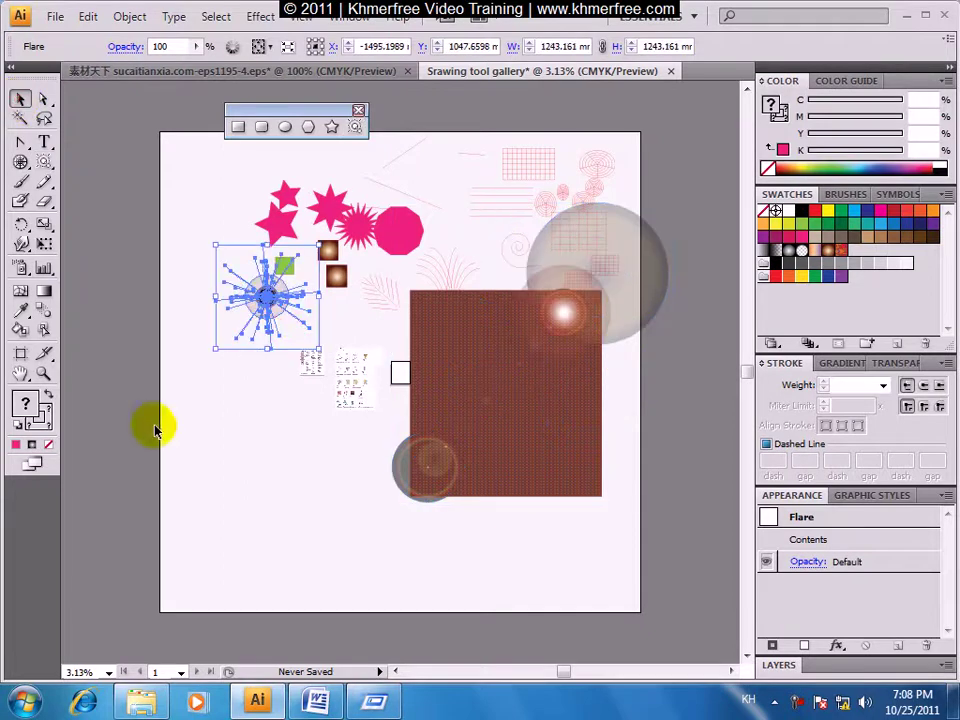
pyautogui.click(251, 428)
pyautogui.moveTo(271, 302)
pyautogui.mouseDown()
pyautogui.moveTo(229, 446)
pyautogui.moveTo(219, 433)
pyautogui.mouseUp()
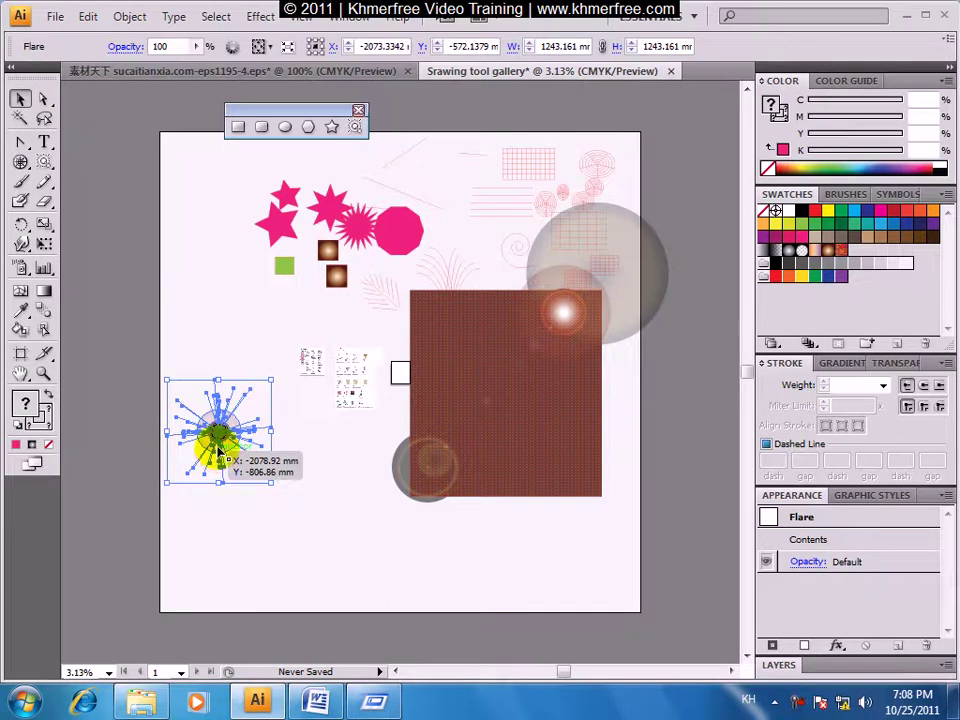
pyautogui.click(313, 465)
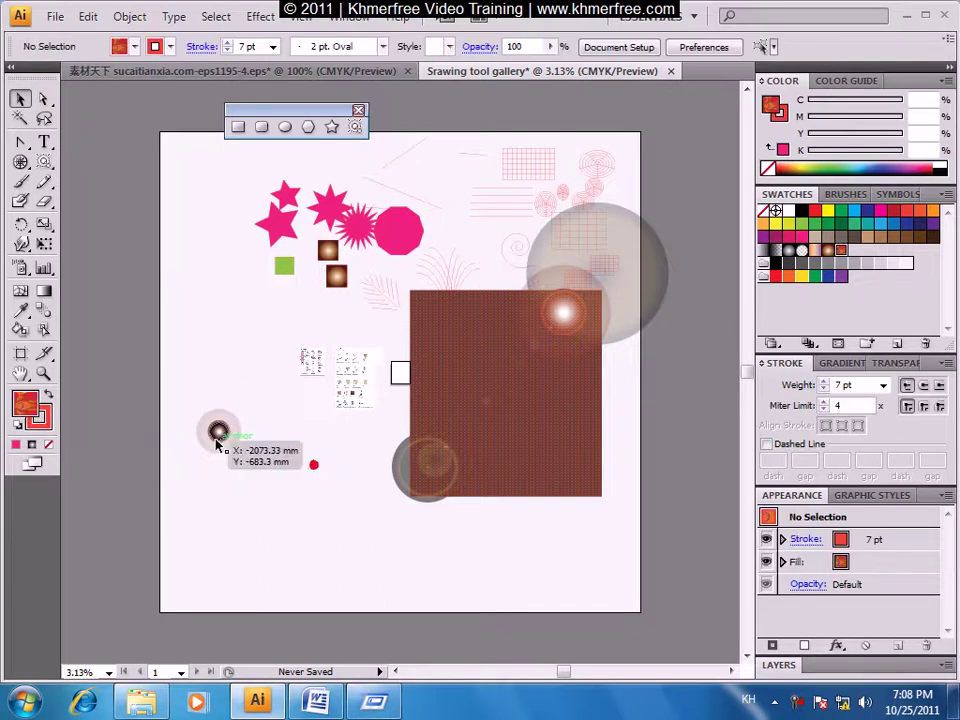
# Delete the brown square and select the leftover lens flare.
pyautogui.click(559, 381)
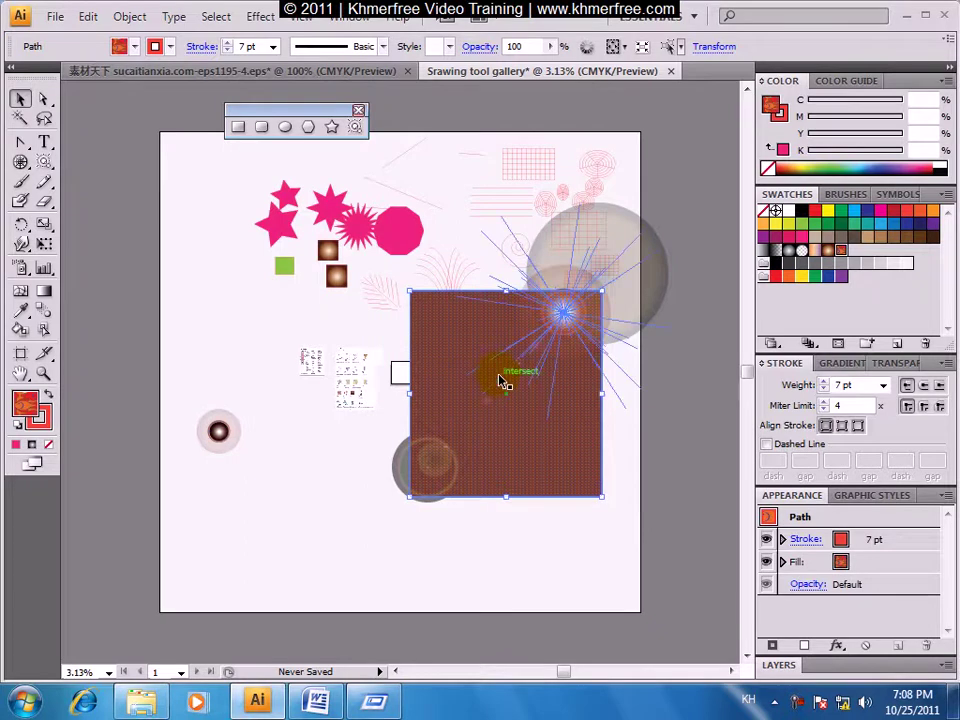
pyautogui.press('Delete')
pyautogui.click(632, 266)
# Delete the remaining lens flare.
pyautogui.press('Delete')
pyautogui.click(407, 259)
pyautogui.click(380, 410)
# Zoom and pan through the gallery thumbnails to the Tools panel overview page.
pyautogui.moveTo(287, 358); pyautogui.dragTo(416, 448)
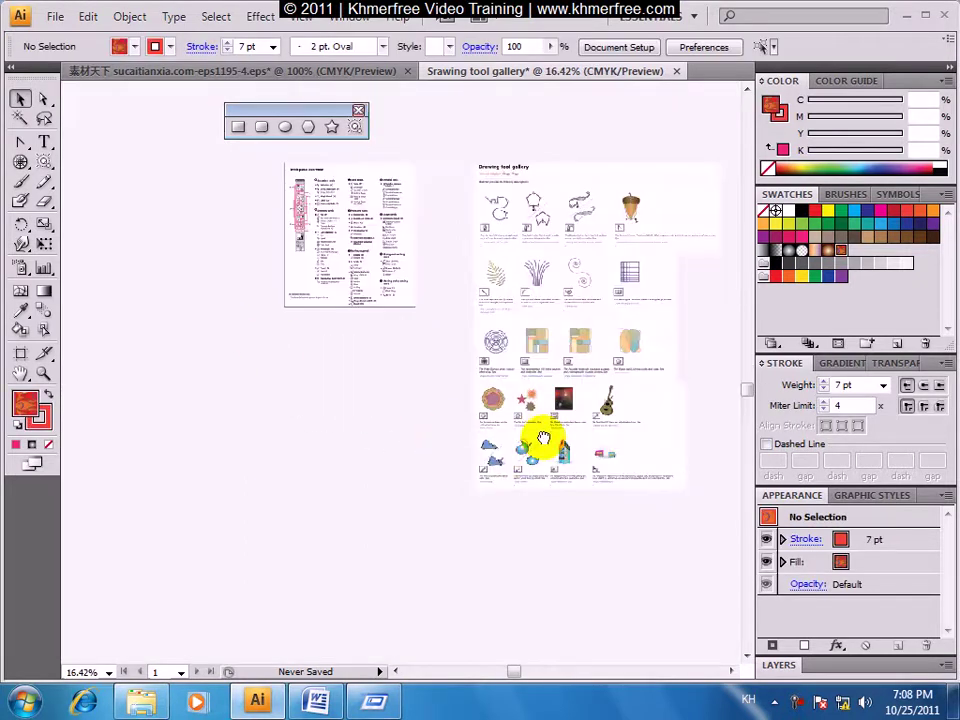
pyautogui.moveTo(262, 283); pyautogui.dragTo(492, 563)
pyautogui.moveTo(555, 463)
pyautogui.mouseDown()
pyautogui.moveTo(512, 518)
pyautogui.moveTo(511, 489)
pyautogui.moveTo(509, 506)
pyautogui.mouseUp()
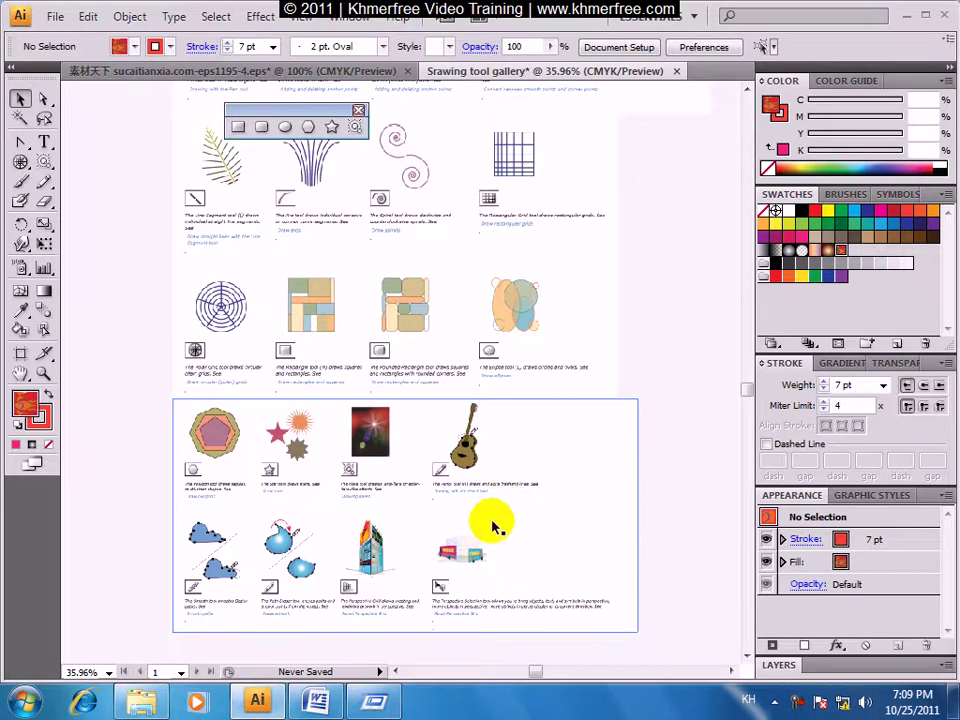
pyautogui.moveTo(450, 516); pyautogui.dragTo(593, 460)
pyautogui.moveTo(273, 421)
pyautogui.mouseDown()
pyautogui.moveTo(259, 403)
pyautogui.moveTo(238, 468)
pyautogui.mouseUp()
pyautogui.moveTo(155, 217)
pyautogui.mouseDown()
pyautogui.moveTo(250, 411)
pyautogui.moveTo(177, 347)
pyautogui.mouseUp()
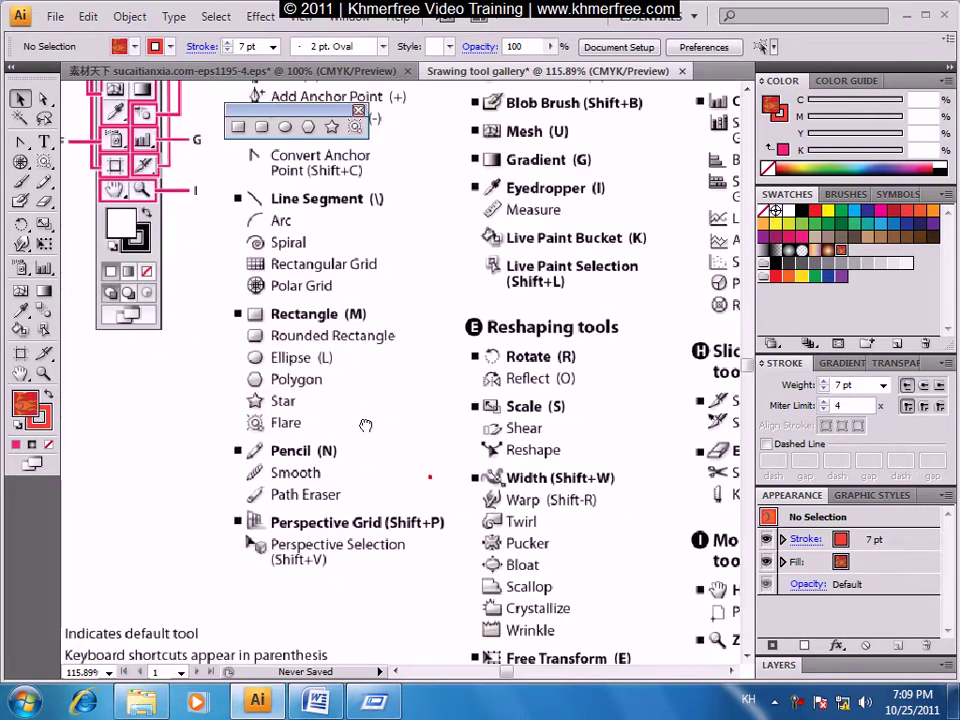
pyautogui.keyDown('alt'); pyautogui.click(351, 428); pyautogui.keyUp('alt')
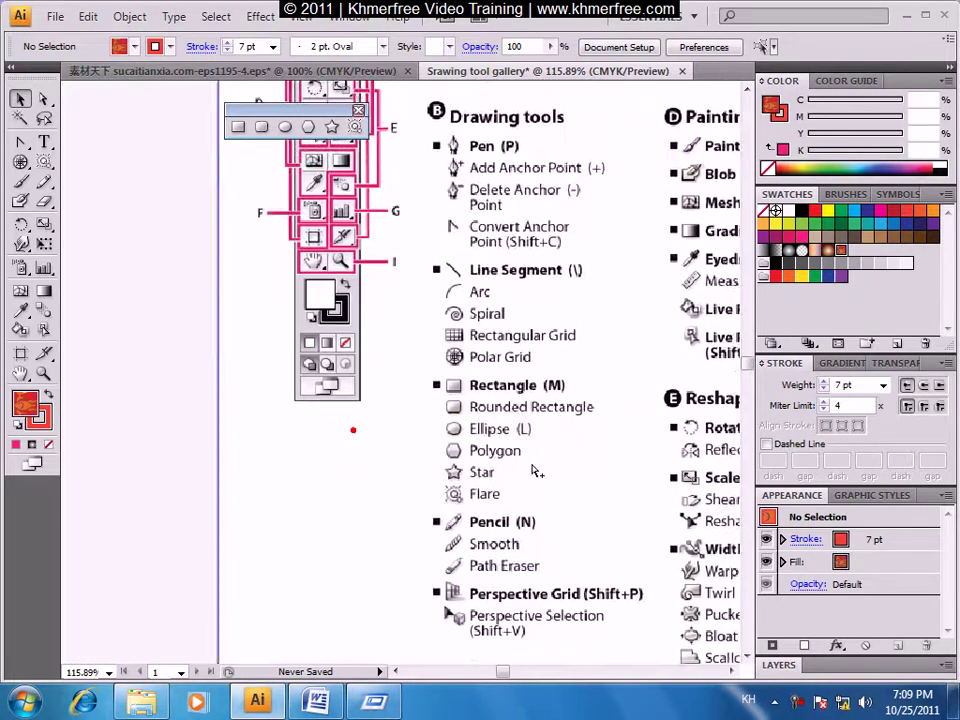
pyautogui.moveTo(393, 462); pyautogui.dragTo(155, 432)
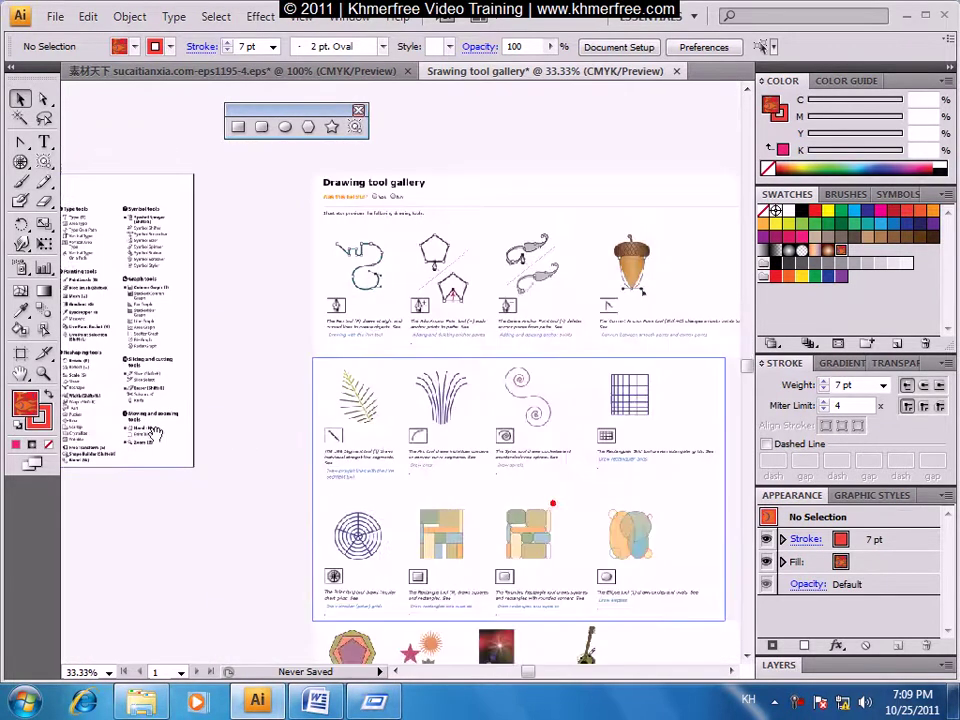
pyautogui.moveTo(408, 355); pyautogui.dragTo(232, 370)
# Tear off the Pencil, Smooth and Path Eraser tool group into a floating panel.
pyautogui.moveTo(43, 181); pyautogui.dragTo(190, 196)
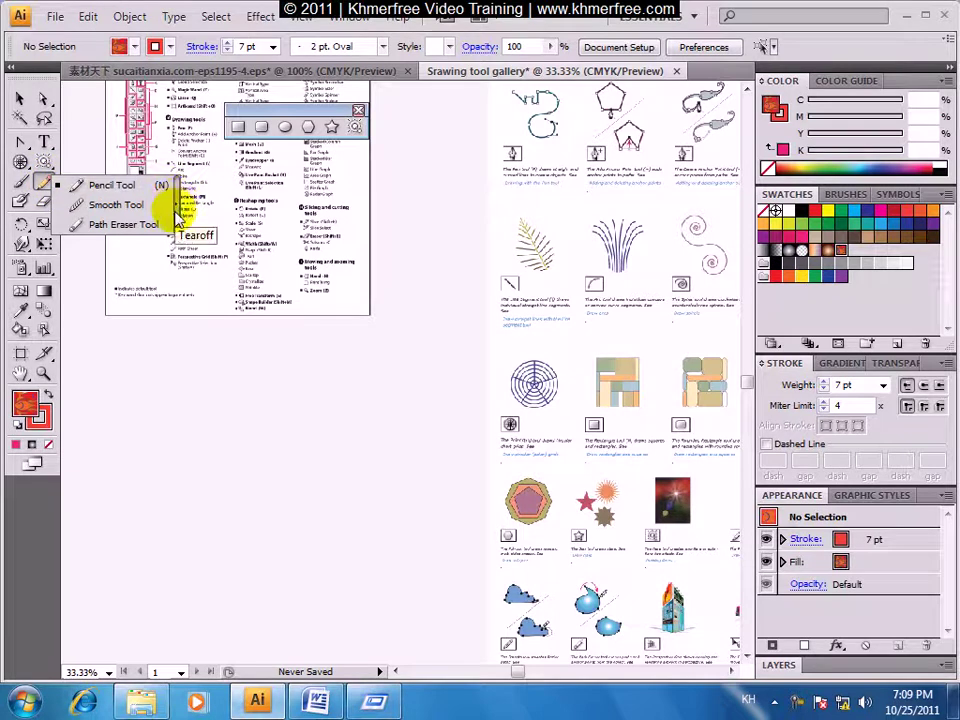
pyautogui.click(178, 218)
pyautogui.moveTo(75, 193); pyautogui.dragTo(292, 306)
# Draw a red heart-like freehand loop with the Pencil and a spiral below it.
pyautogui.click(271, 315)
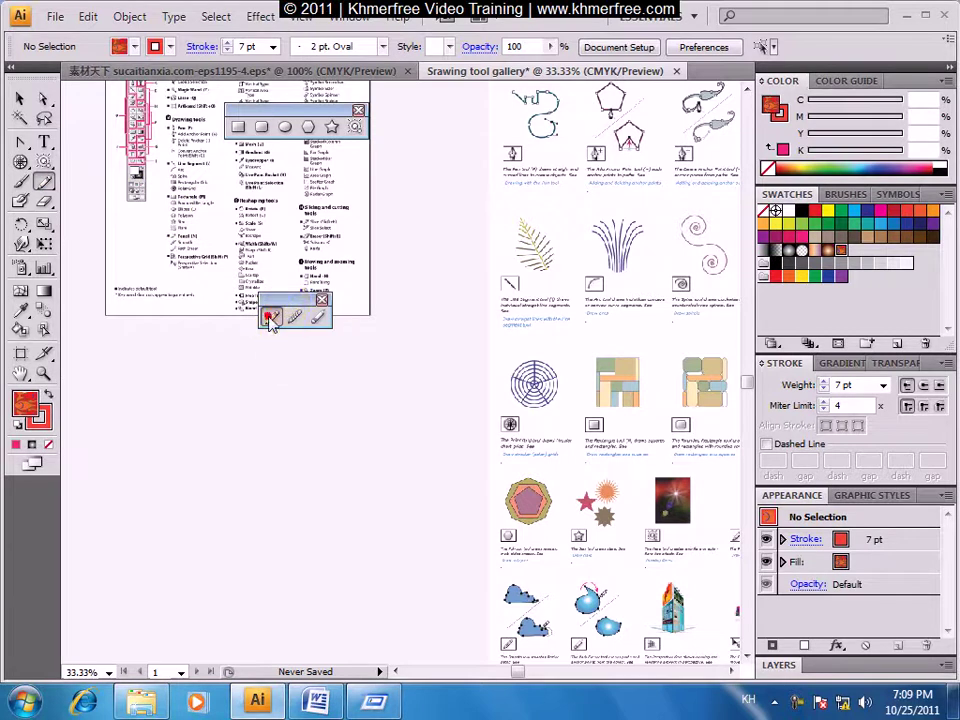
pyautogui.moveTo(120, 540)
pyautogui.mouseDown()
pyautogui.moveTo(380, 530)
pyautogui.moveTo(98, 551)
pyautogui.mouseUp()
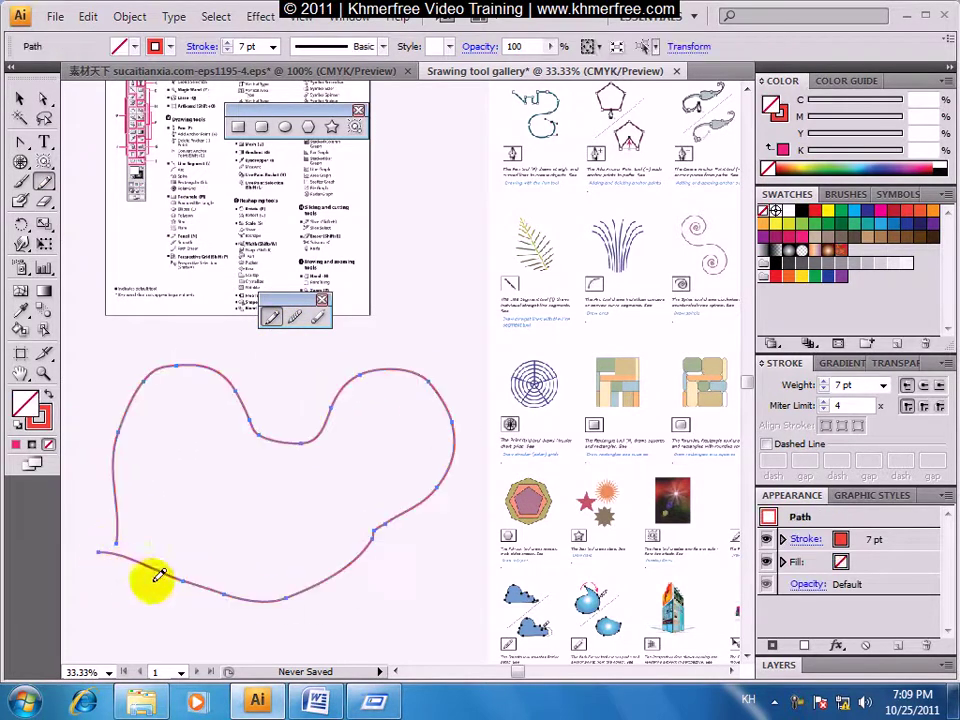
pyautogui.moveTo(460, 361); pyautogui.dragTo(660, 101)
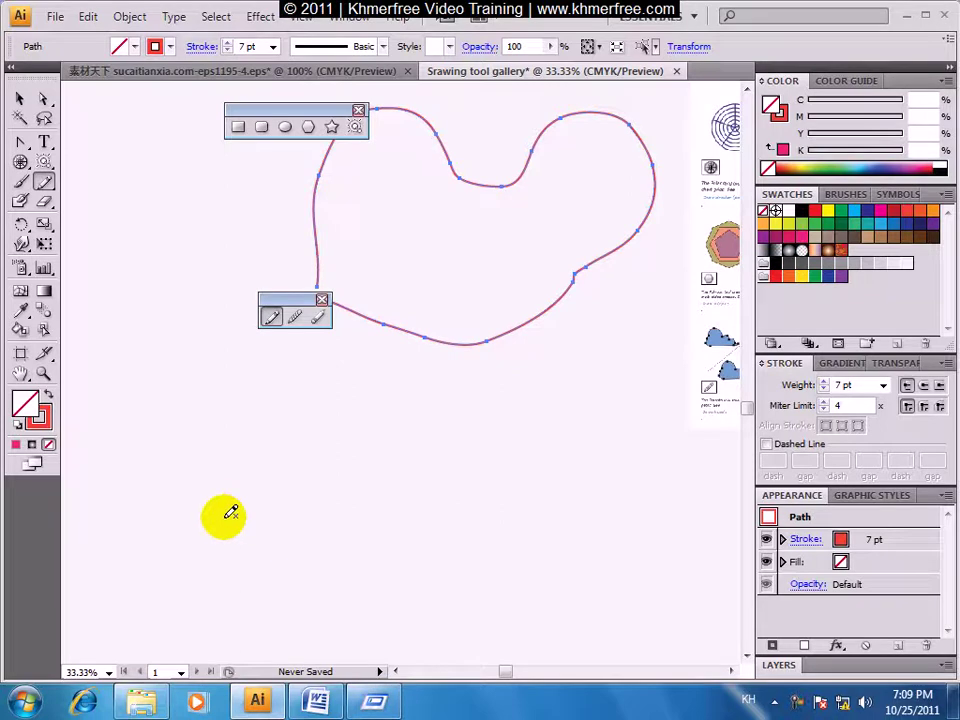
pyautogui.moveTo(375, 472)
pyautogui.mouseDown()
pyautogui.moveTo(249, 453)
pyautogui.moveTo(523, 432)
pyautogui.moveTo(261, 607)
pyautogui.moveTo(244, 592)
pyautogui.mouseUp()
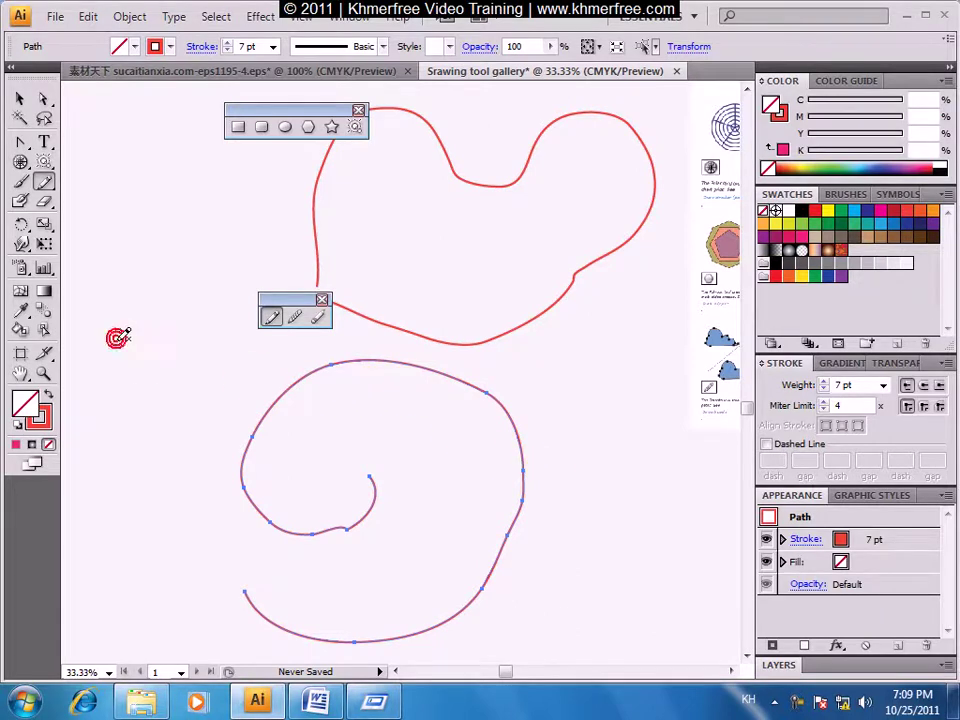
pyautogui.moveTo(117, 338); pyautogui.dragTo(213, 340)
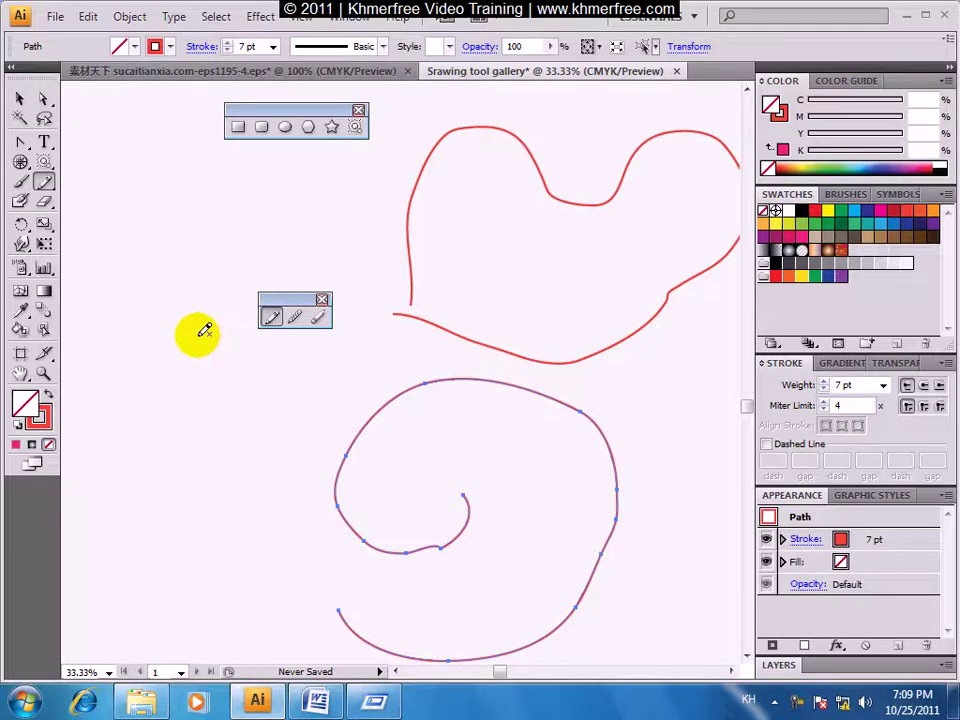
pyautogui.click(235, 126)
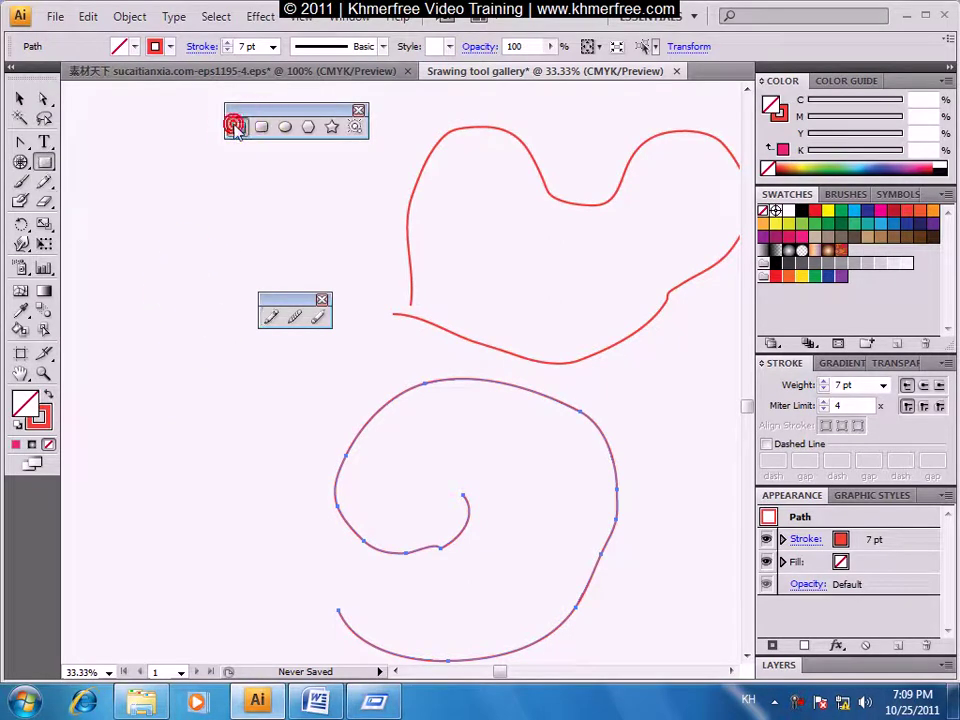
# Cancel the Rectangle size dialog without adding a shape and return to the Pencil Tool.
pyautogui.click(148, 262)
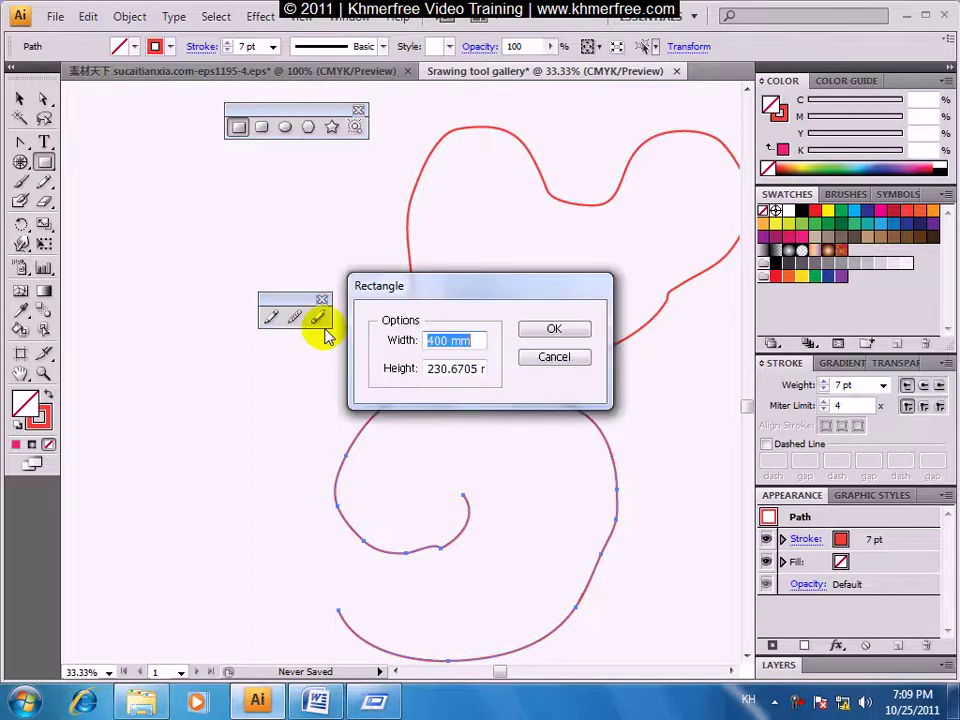
pyautogui.click(553, 348)
pyautogui.click(267, 317)
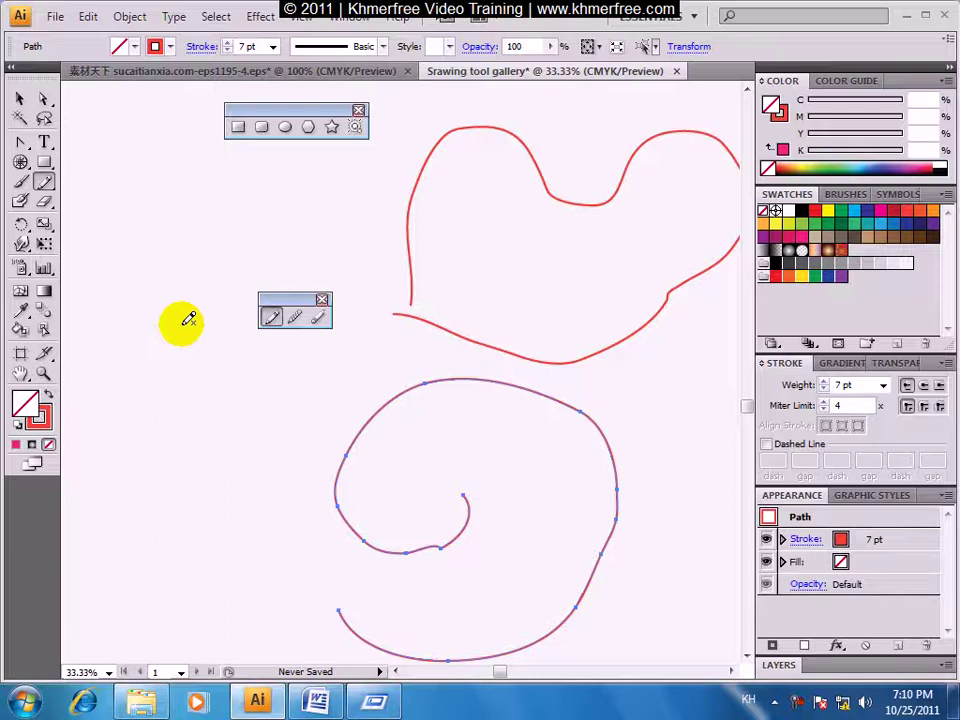
# Draw a new looping pencil path on the left, redrawing its lower tail and widening its spiral top.
pyautogui.moveTo(188, 320)
pyautogui.mouseDown()
pyautogui.moveTo(184, 449)
pyautogui.moveTo(135, 459)
pyautogui.mouseUp()
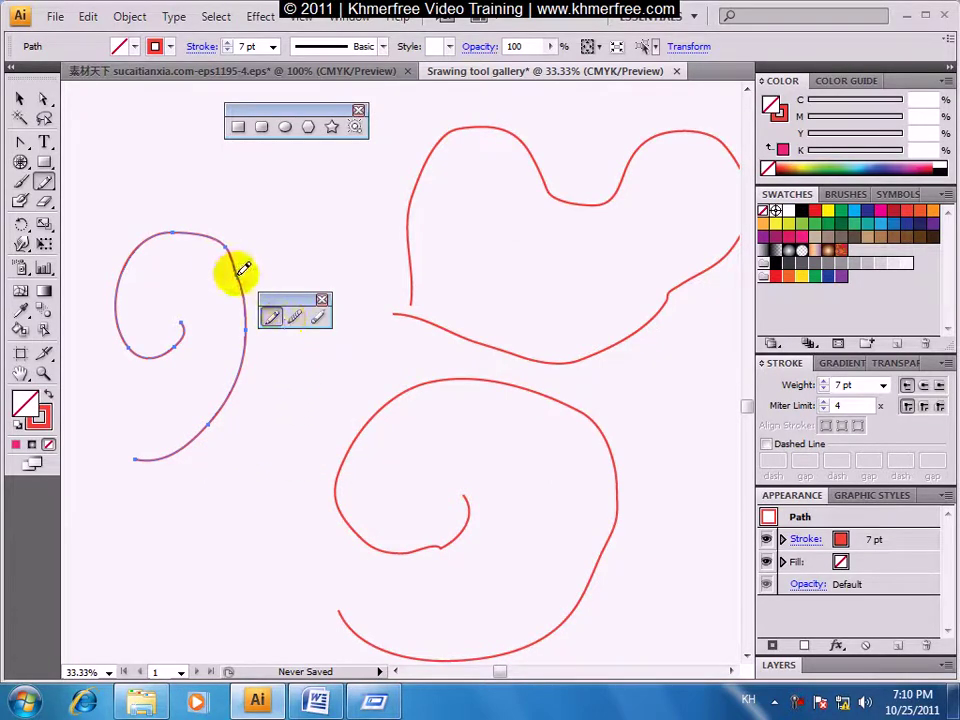
pyautogui.moveTo(237, 274)
pyautogui.mouseDown()
pyautogui.moveTo(244, 378)
pyautogui.moveTo(176, 474)
pyautogui.moveTo(68, 462)
pyautogui.mouseUp()
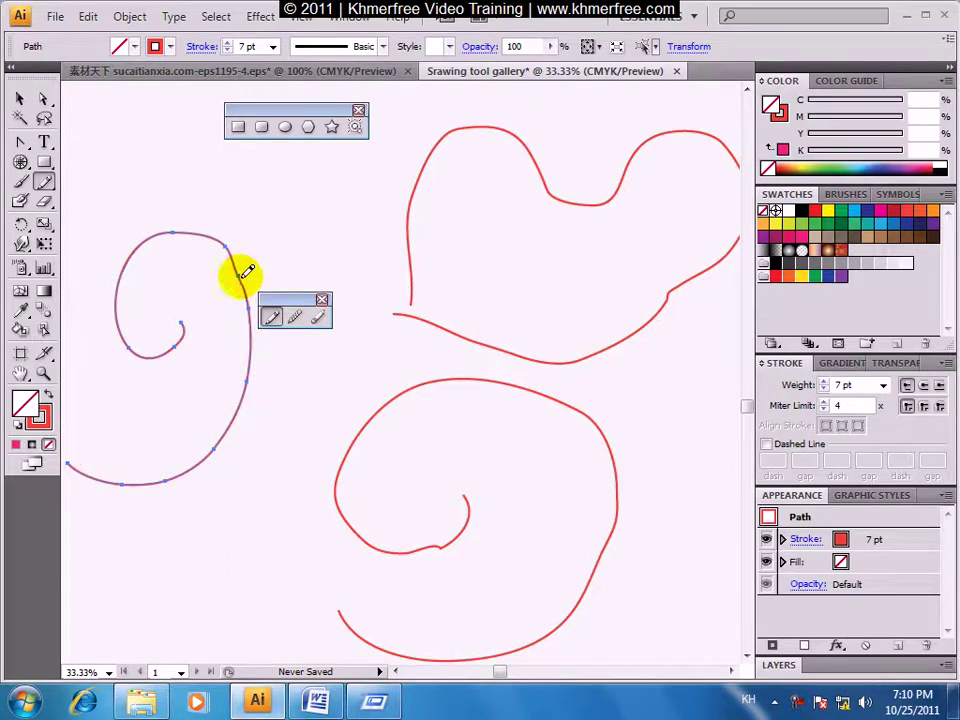
pyautogui.moveTo(253, 266)
pyautogui.mouseDown()
pyautogui.moveTo(317, 386)
pyautogui.moveTo(62, 492)
pyautogui.mouseUp()
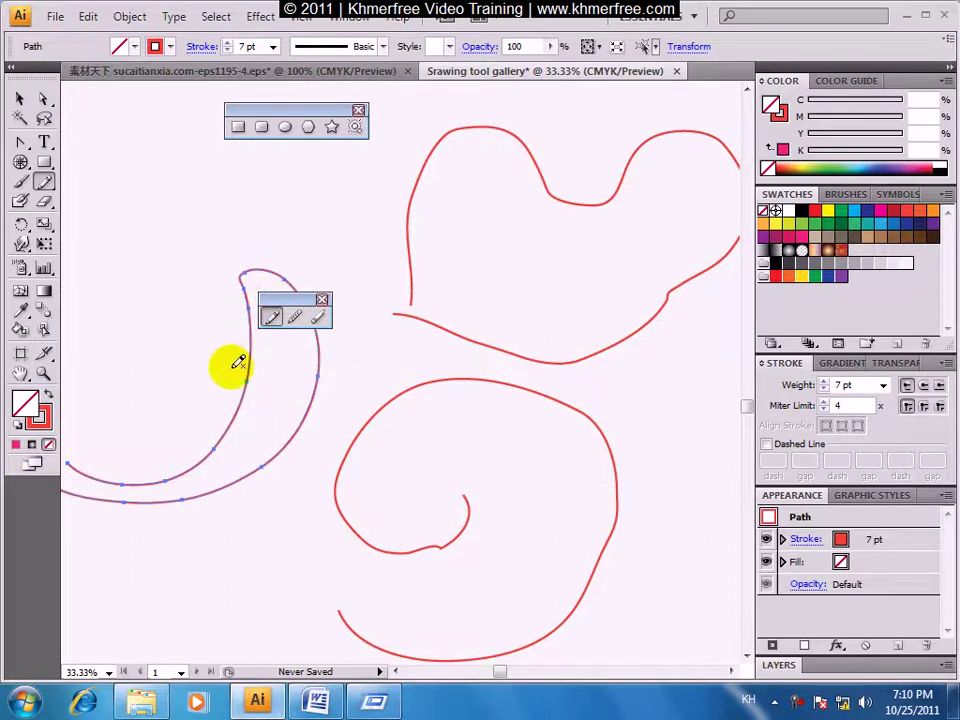
pyautogui.moveTo(244, 355); pyautogui.dragTo(326, 367)
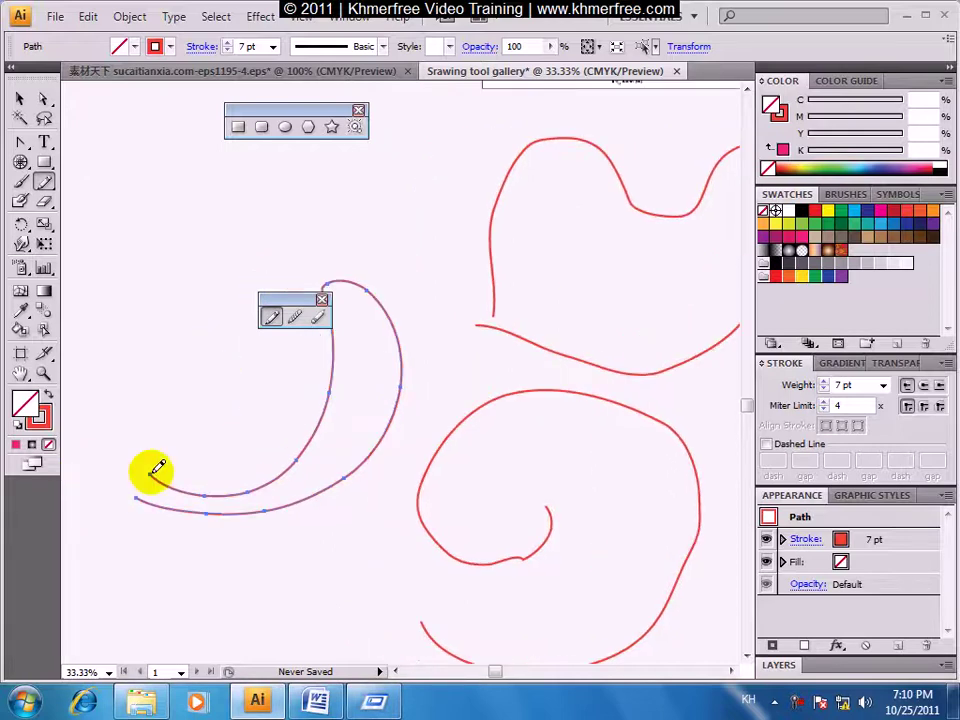
pyautogui.moveTo(276, 350); pyautogui.dragTo(295, 425)
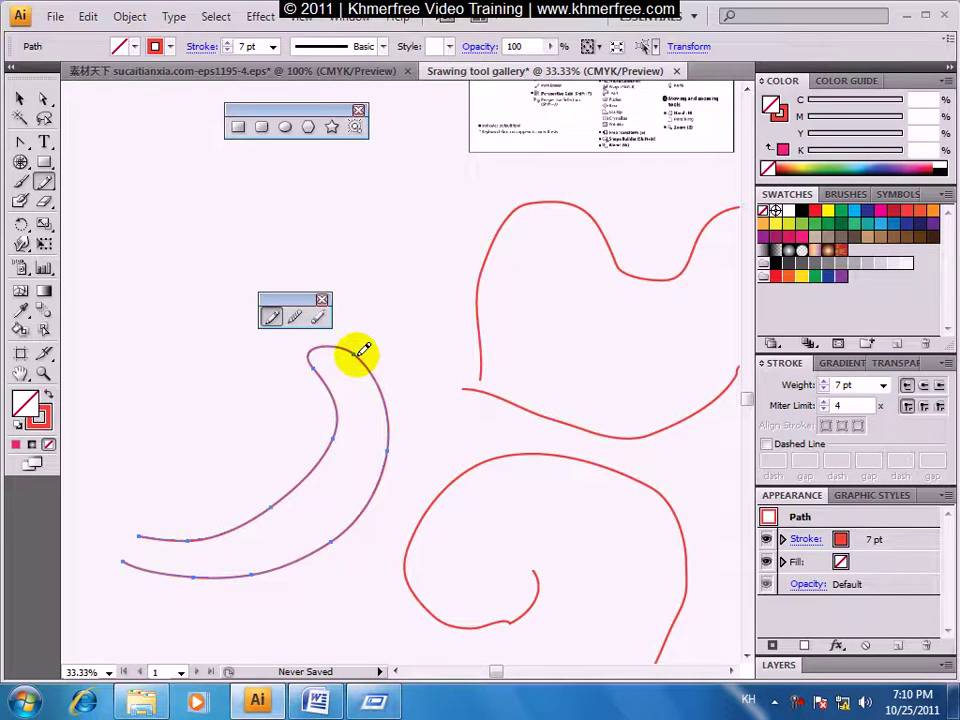
# Redraw the path's outer and inner curves and extend it into a hooked, looping top.
pyautogui.moveTo(362, 349)
pyautogui.mouseDown()
pyautogui.moveTo(218, 580)
pyautogui.moveTo(116, 545)
pyautogui.mouseUp()
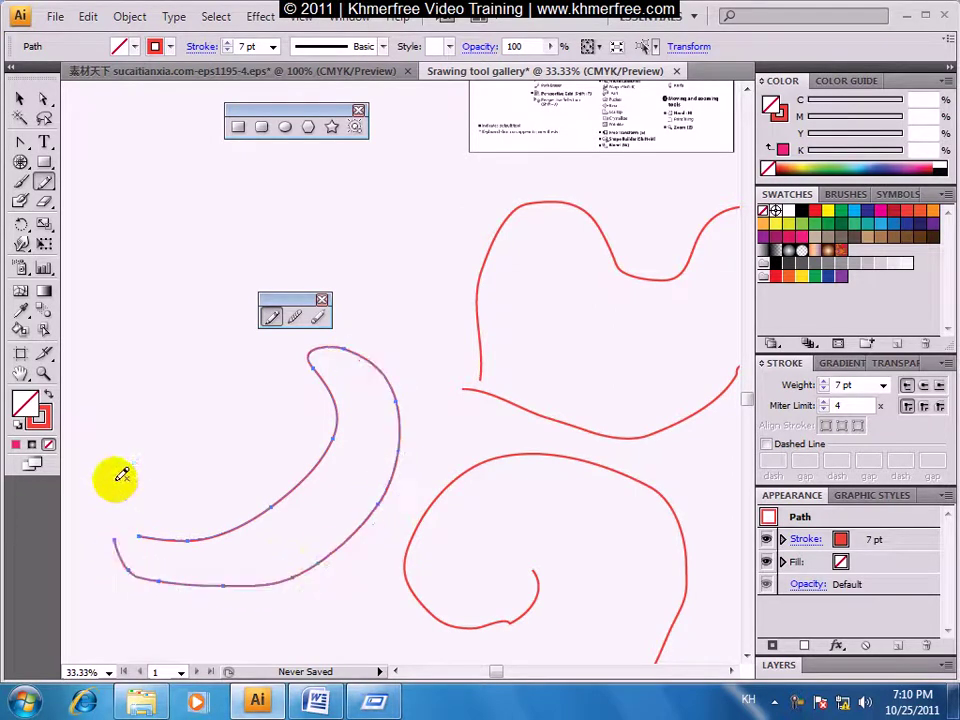
pyautogui.moveTo(129, 530)
pyautogui.mouseDown()
pyautogui.moveTo(150, 523)
pyautogui.moveTo(338, 352)
pyautogui.moveTo(312, 360)
pyautogui.mouseUp()
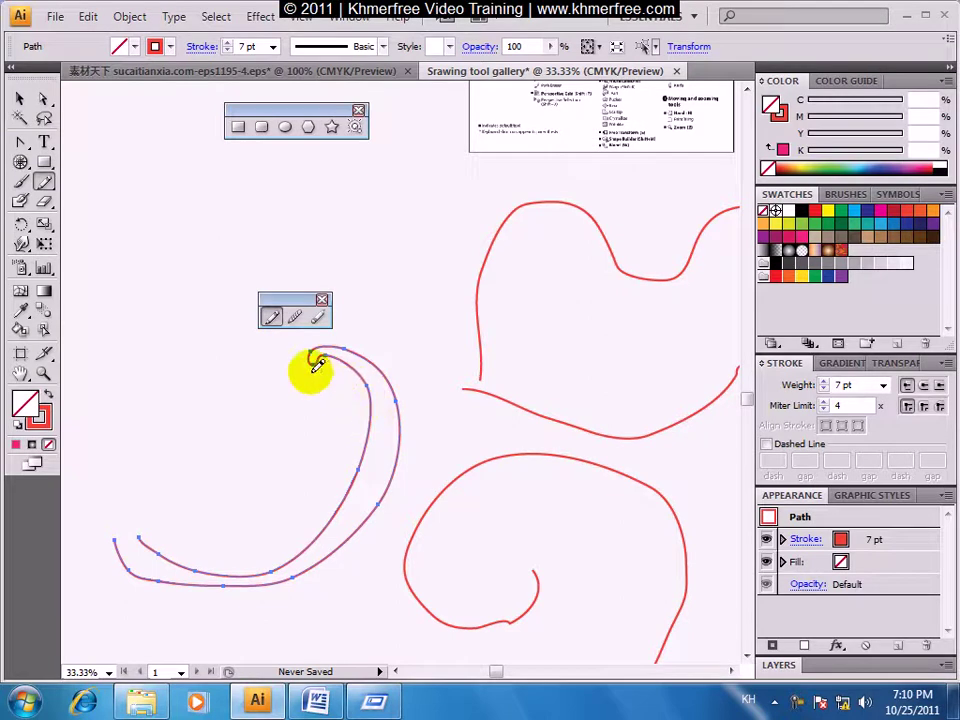
pyautogui.moveTo(293, 388)
pyautogui.mouseDown()
pyautogui.moveTo(256, 465)
pyautogui.moveTo(252, 427)
pyautogui.mouseUp()
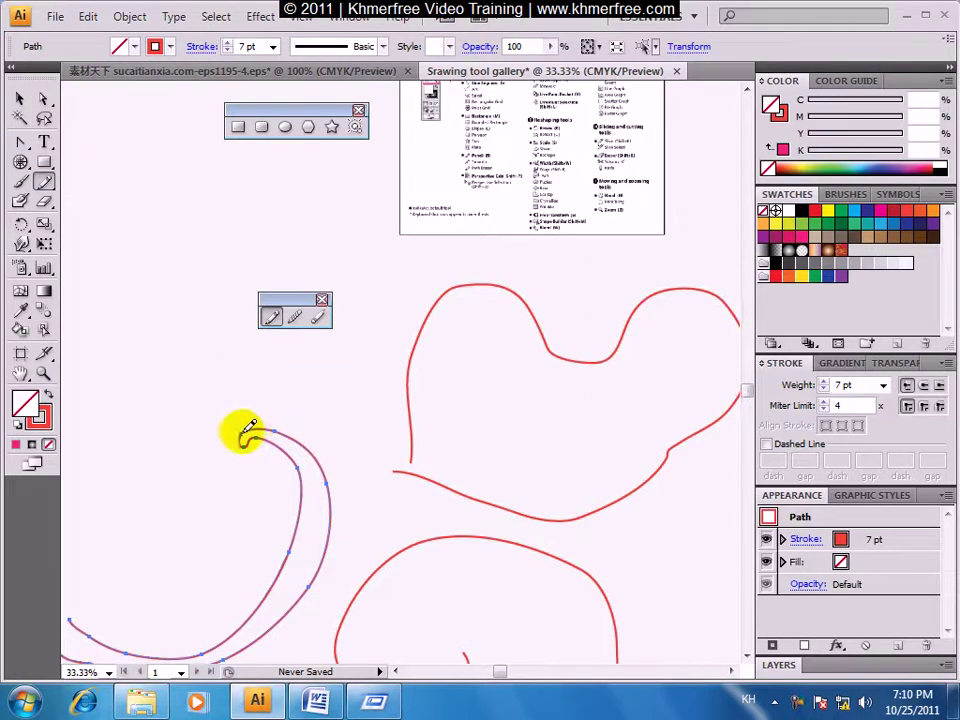
pyautogui.moveTo(306, 399)
pyautogui.mouseDown()
pyautogui.moveTo(338, 507)
pyautogui.moveTo(463, 462)
pyautogui.mouseUp()
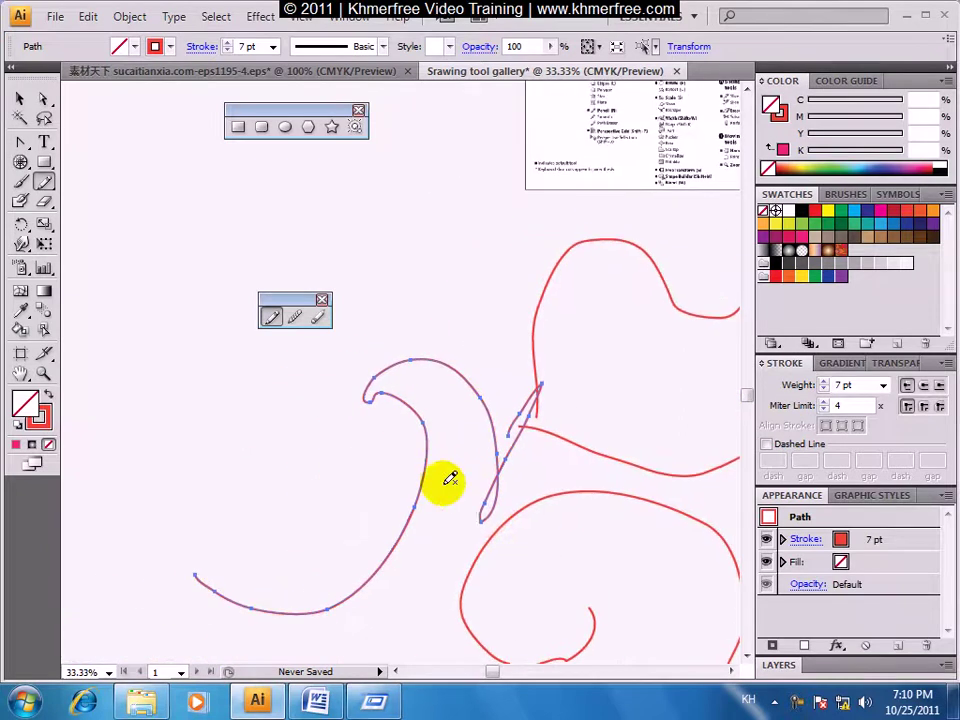
pyautogui.moveTo(361, 375)
pyautogui.mouseDown()
pyautogui.moveTo(375, 384)
pyautogui.moveTo(293, 302)
pyautogui.moveTo(336, 270)
pyautogui.mouseUp()
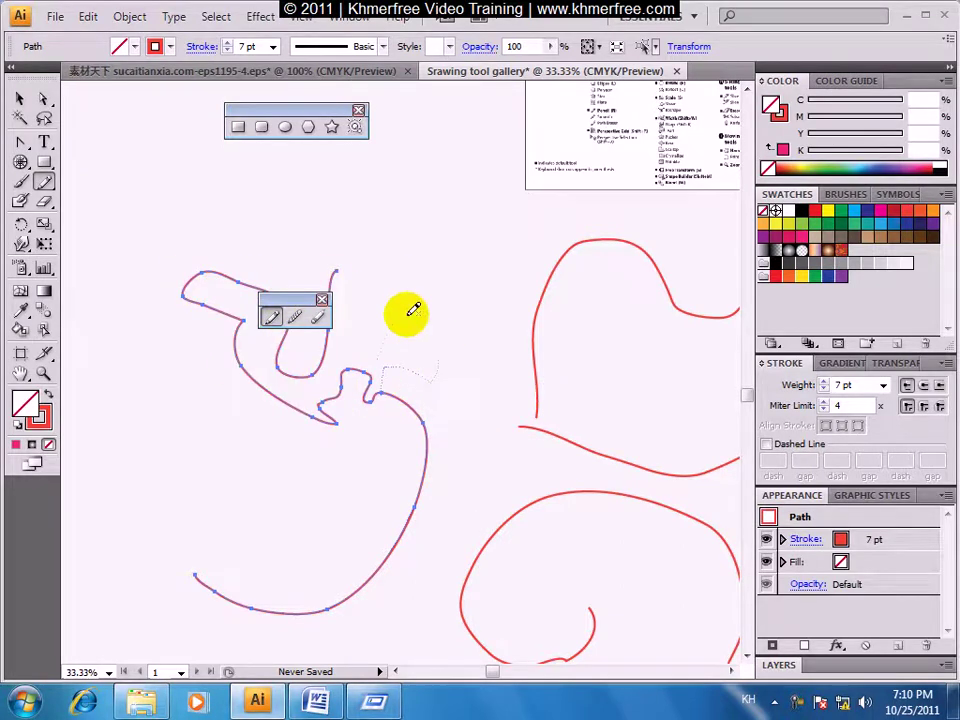
pyautogui.moveTo(385, 390); pyautogui.dragTo(448, 282)
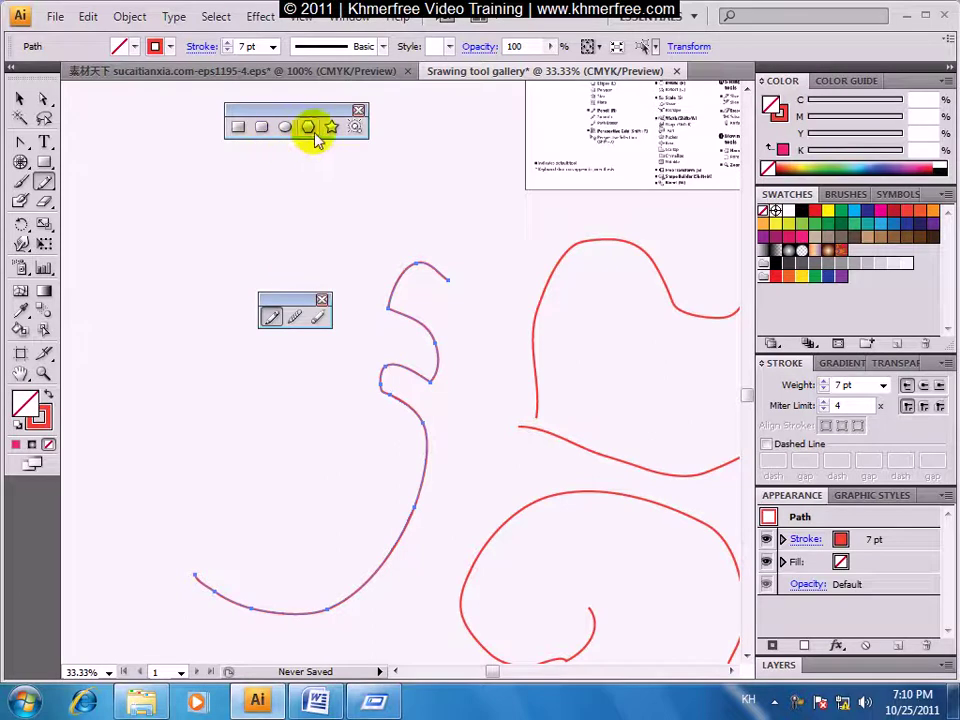
# Draw a trial rectangle, round its sides with the Pencil into a pill shape, then delete it.
pyautogui.click(238, 127)
pyautogui.moveTo(156, 280); pyautogui.dragTo(320, 448)
pyautogui.click(287, 323)
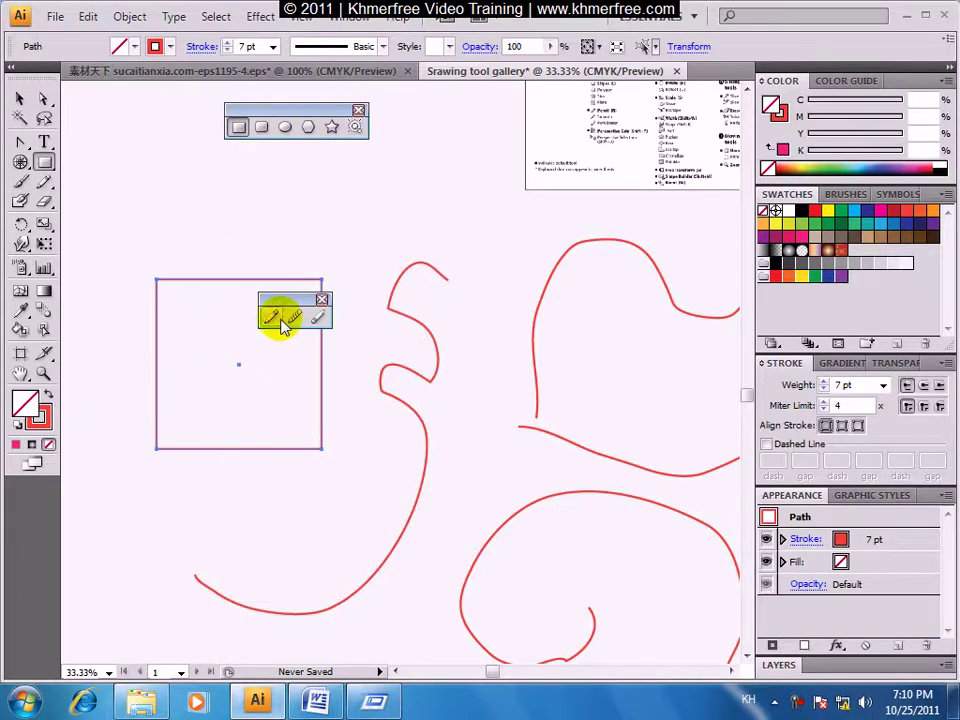
pyautogui.click(283, 323)
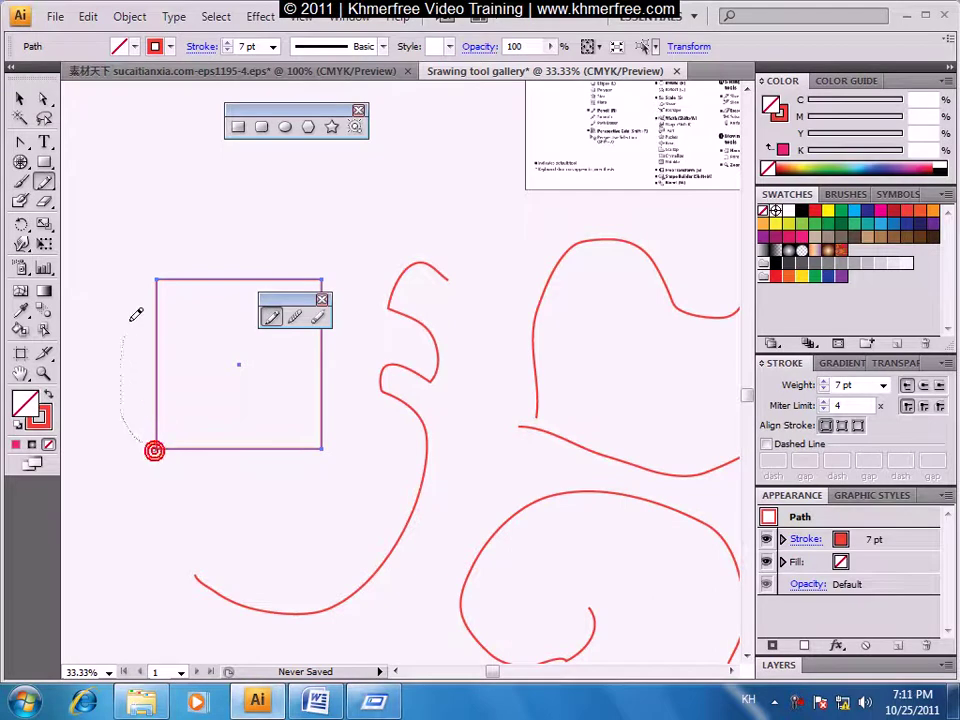
pyautogui.moveTo(135, 315); pyautogui.dragTo(165, 276)
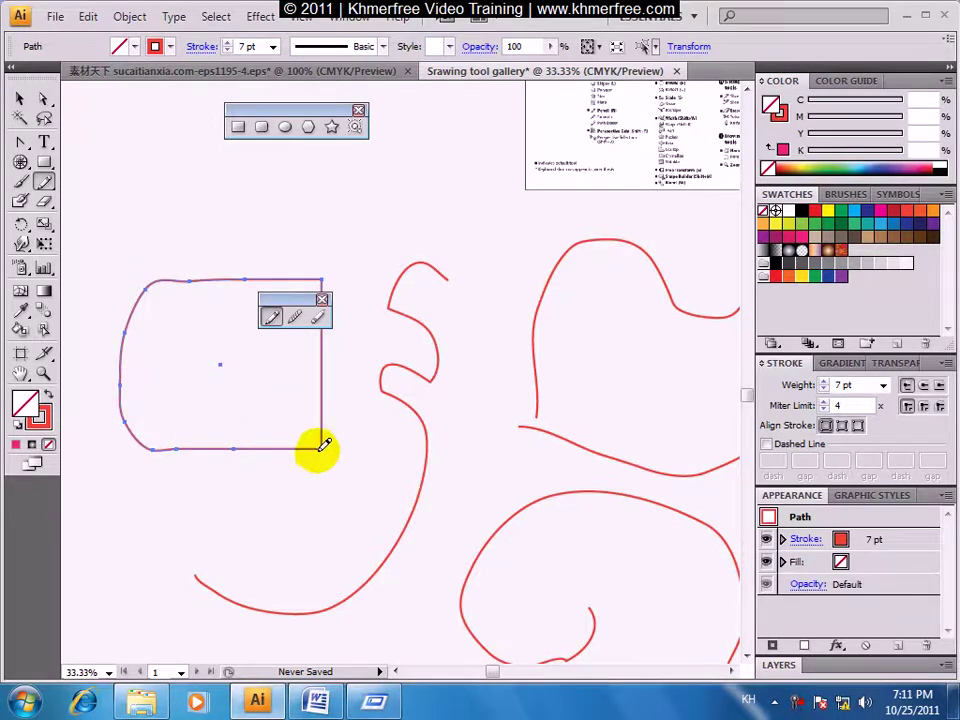
pyautogui.moveTo(197, 488); pyautogui.dragTo(162, 456)
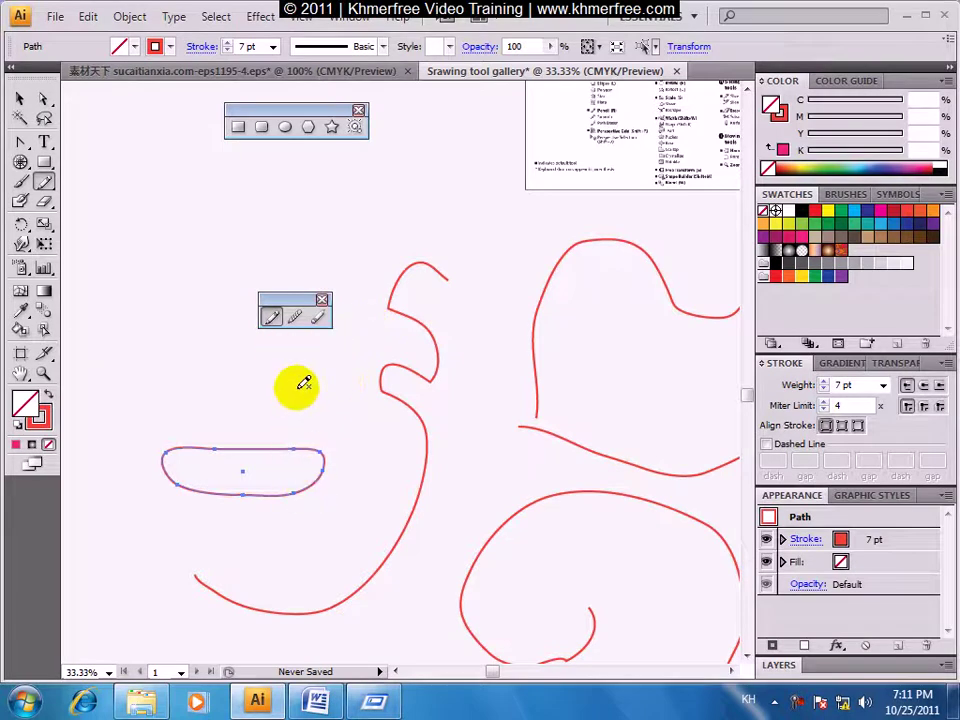
pyautogui.moveTo(295, 448); pyautogui.dragTo(160, 455)
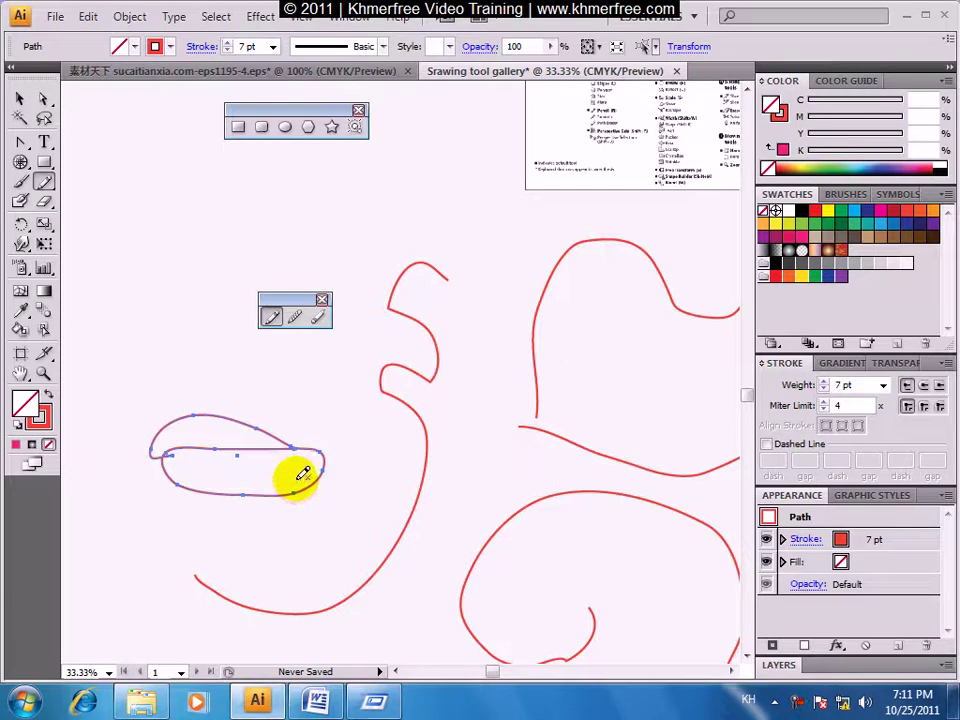
pyautogui.press('Delete')
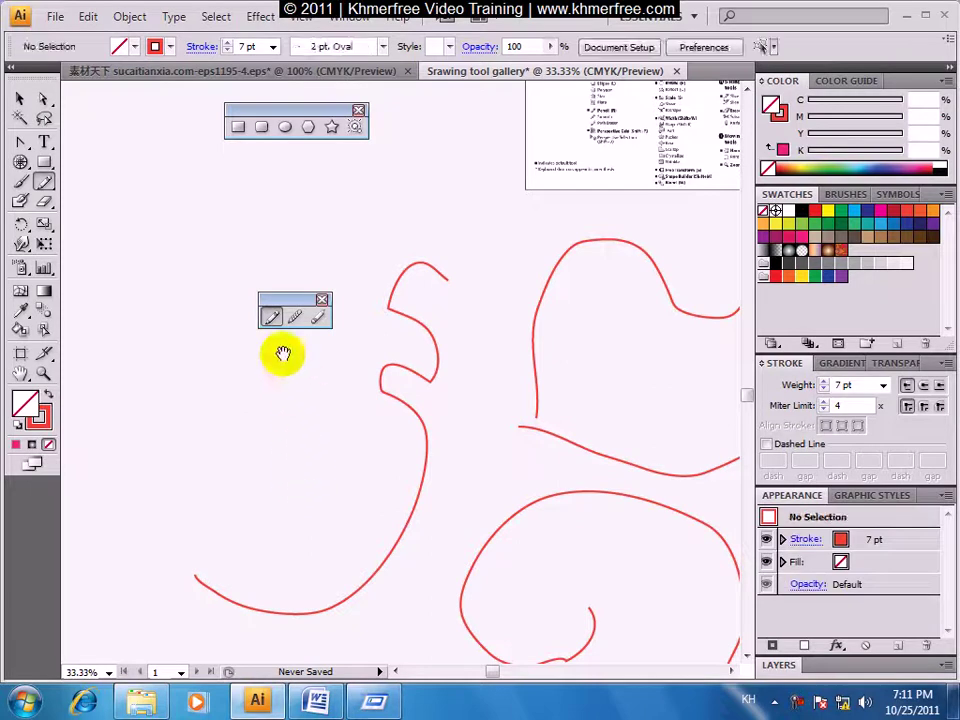
# Draw a polygon at the top left and pencil-redraw its lower side, undoing the botched strokes.
pyautogui.click(308, 126)
pyautogui.moveTo(128, 193)
pyautogui.mouseDown()
pyautogui.moveTo(222, 328)
pyautogui.moveTo(170, 240)
pyautogui.moveTo(166, 247)
pyautogui.mouseUp()
pyautogui.click(272, 316)
pyautogui.moveTo(134, 278); pyautogui.dragTo(134, 258)
pyautogui.hotkey('ctrl', 'z')
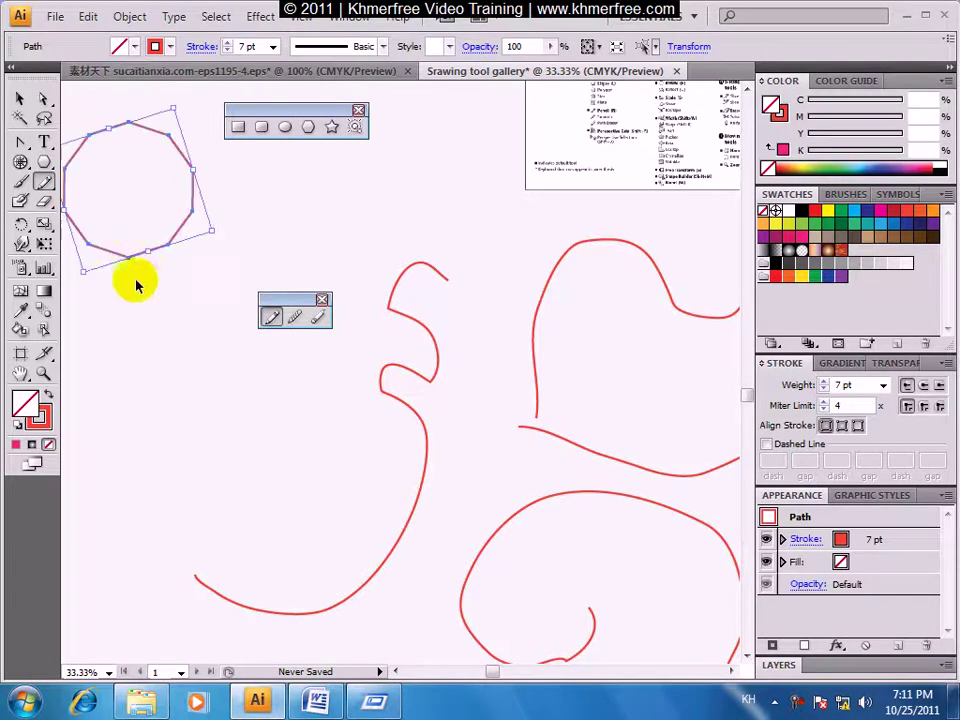
pyautogui.moveTo(193, 214); pyautogui.dragTo(130, 245)
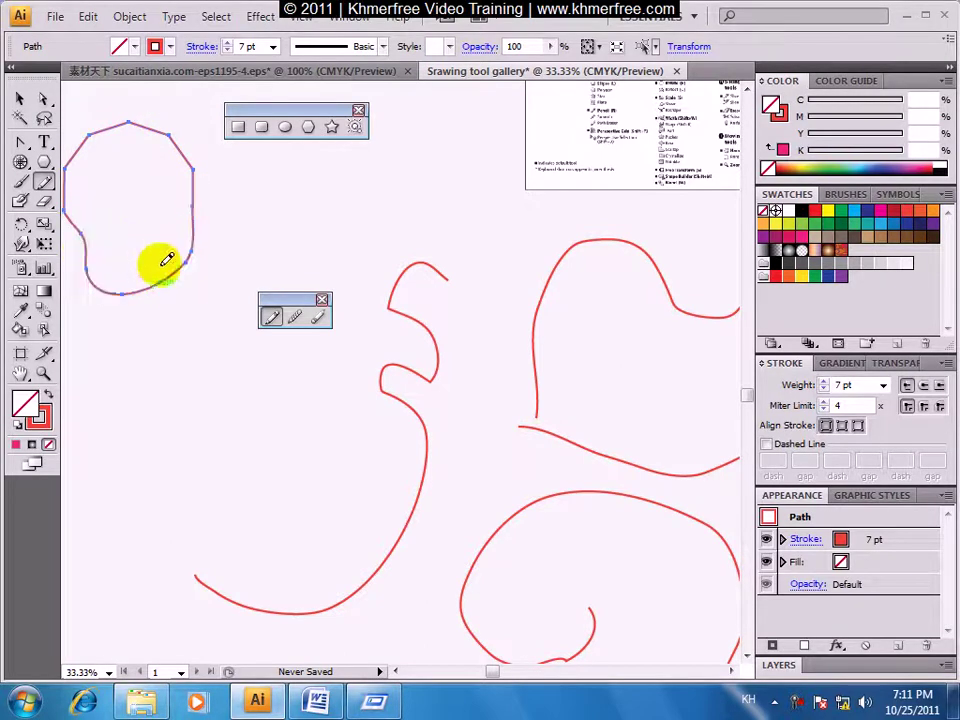
pyautogui.moveTo(193, 245); pyautogui.dragTo(87, 270)
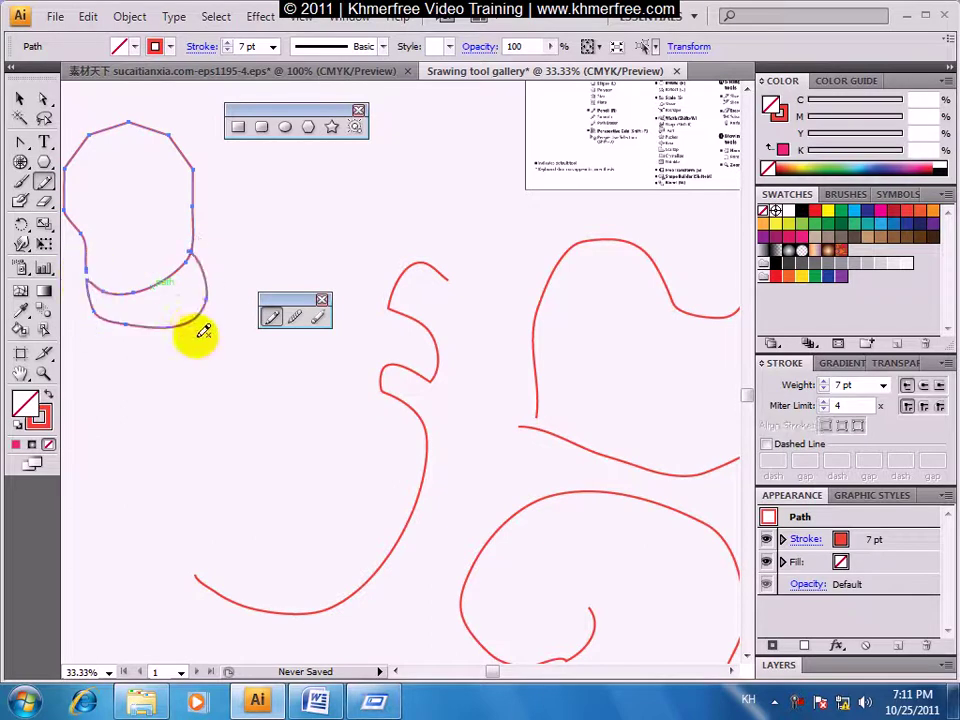
pyautogui.press('ctrl')
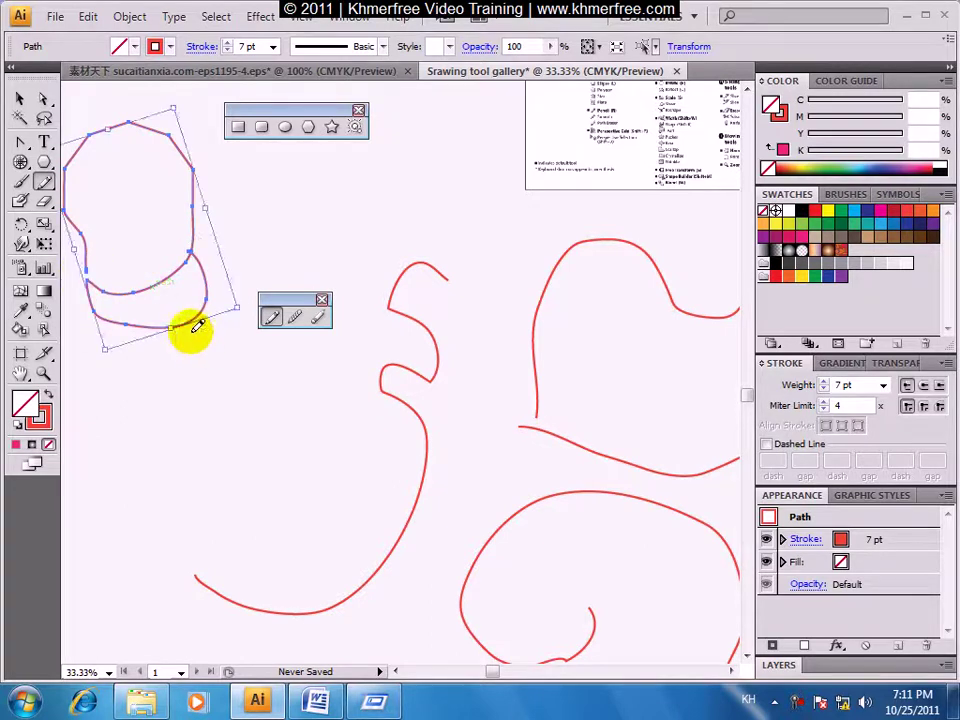
pyautogui.hotkey('ctrl', 'z')
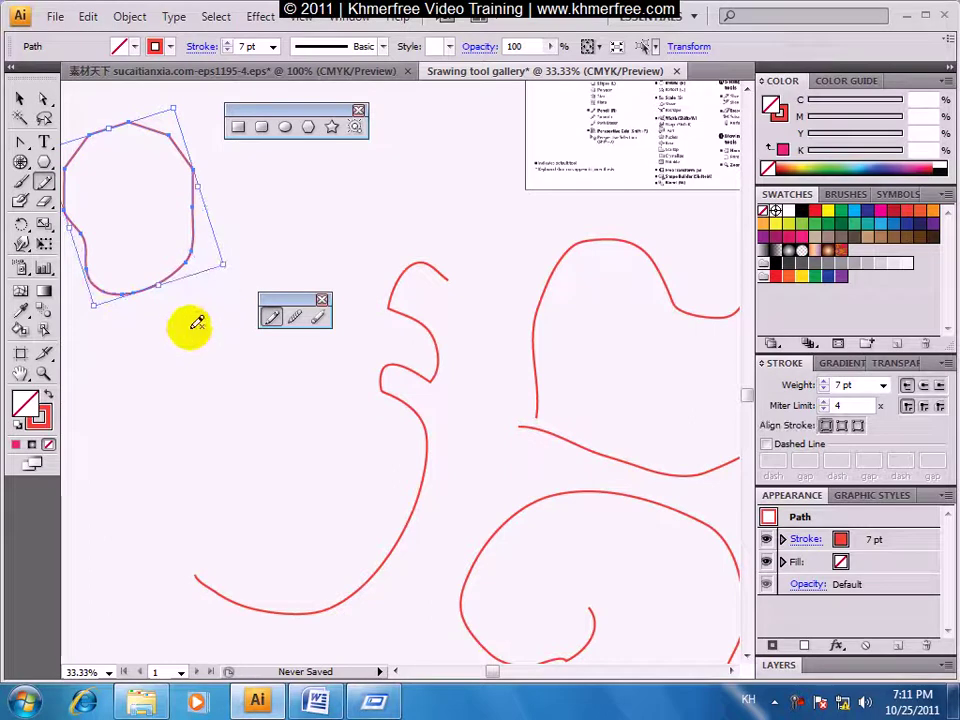
# Give the blob a second loop underneath with the Pencil.
pyautogui.moveTo(203, 293)
pyautogui.mouseDown()
pyautogui.moveTo(87, 284)
pyautogui.moveTo(205, 260)
pyautogui.moveTo(191, 123)
pyautogui.moveTo(165, 128)
pyautogui.mouseUp()
pyautogui.moveTo(193, 261); pyautogui.dragTo(303, 441)
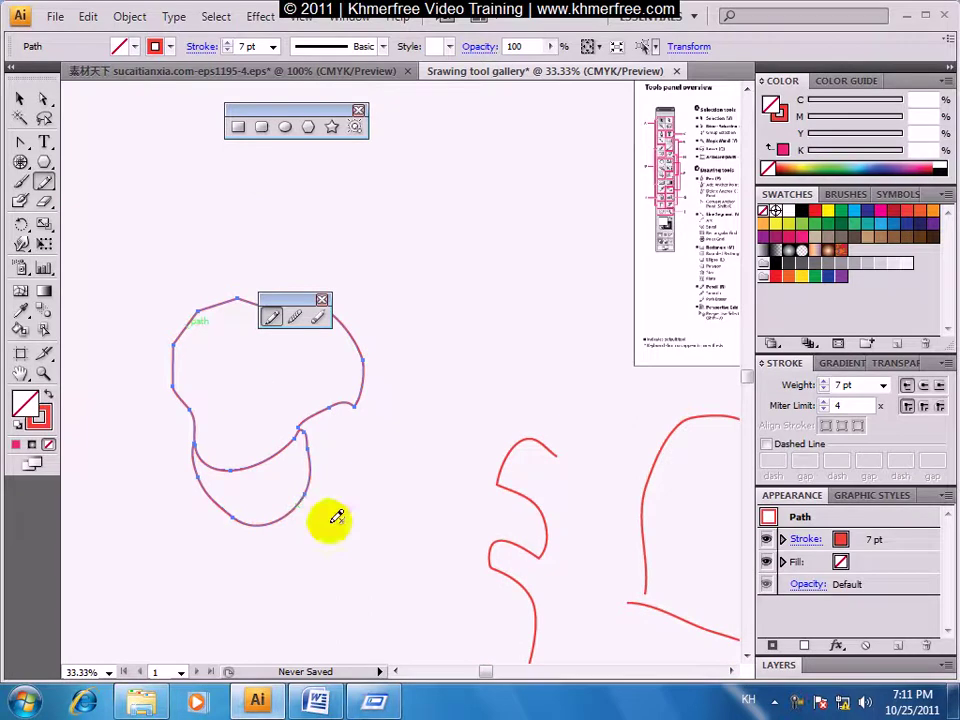
pyautogui.click(296, 318)
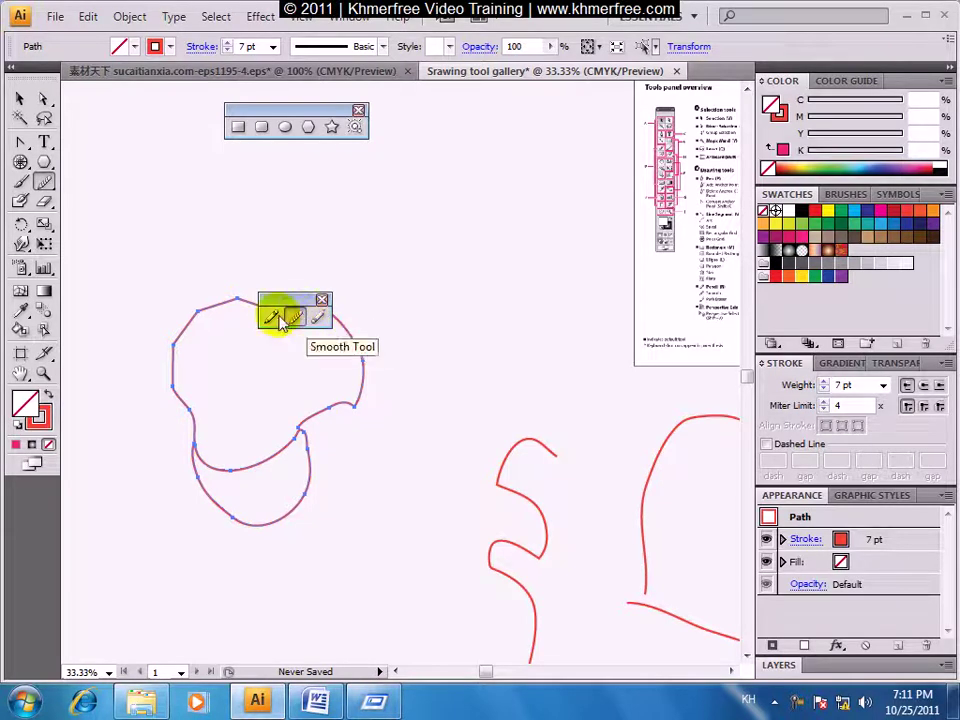
# Draw a new wavy zigzag pencil path rising toward the upper right above the blob.
pyautogui.click(270, 317)
pyautogui.moveTo(416, 301)
pyautogui.mouseDown()
pyautogui.moveTo(368, 375)
pyautogui.moveTo(402, 351)
pyautogui.mouseUp()
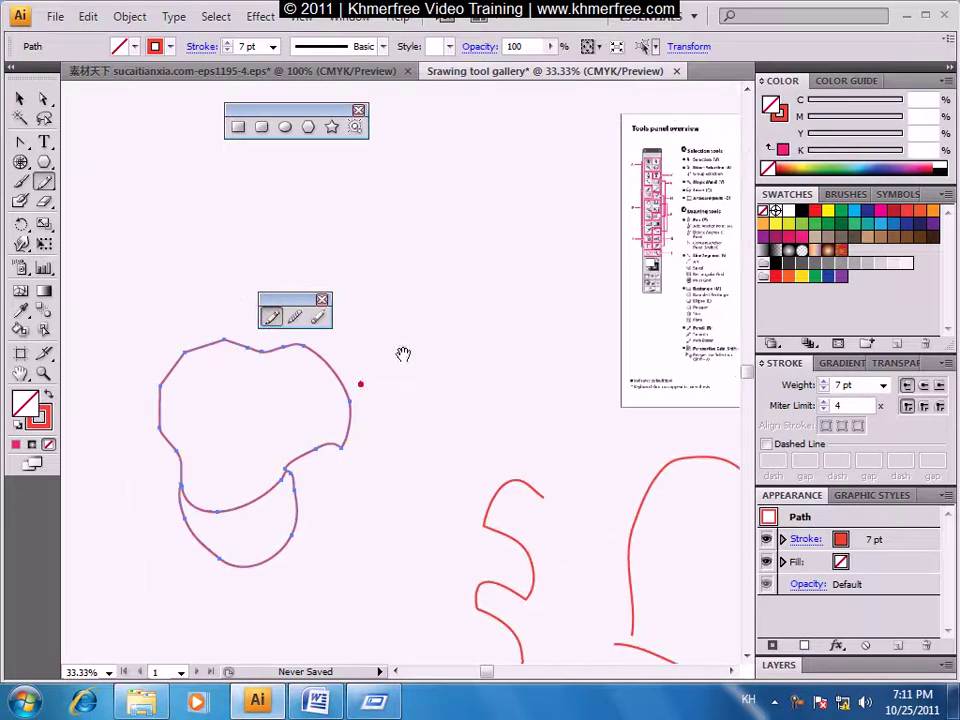
pyautogui.moveTo(220, 452); pyautogui.dragTo(290, 439)
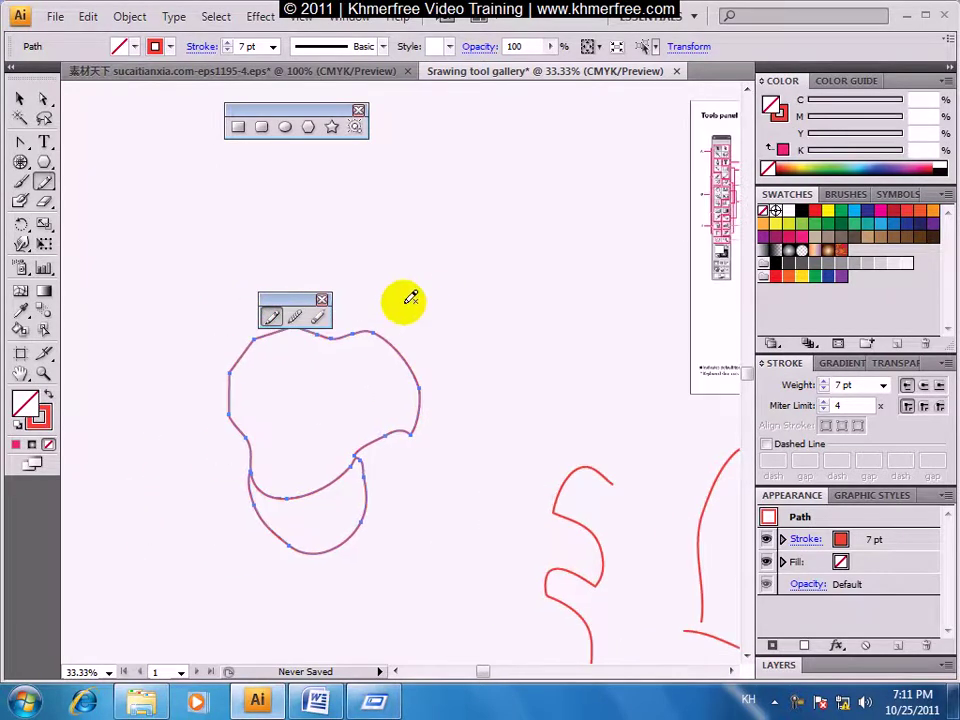
pyautogui.moveTo(409, 303)
pyautogui.mouseDown()
pyautogui.moveTo(509, 195)
pyautogui.moveTo(523, 126)
pyautogui.moveTo(546, 148)
pyautogui.moveTo(547, 113)
pyautogui.moveTo(585, 103)
pyautogui.moveTo(613, 110)
pyautogui.mouseUp()
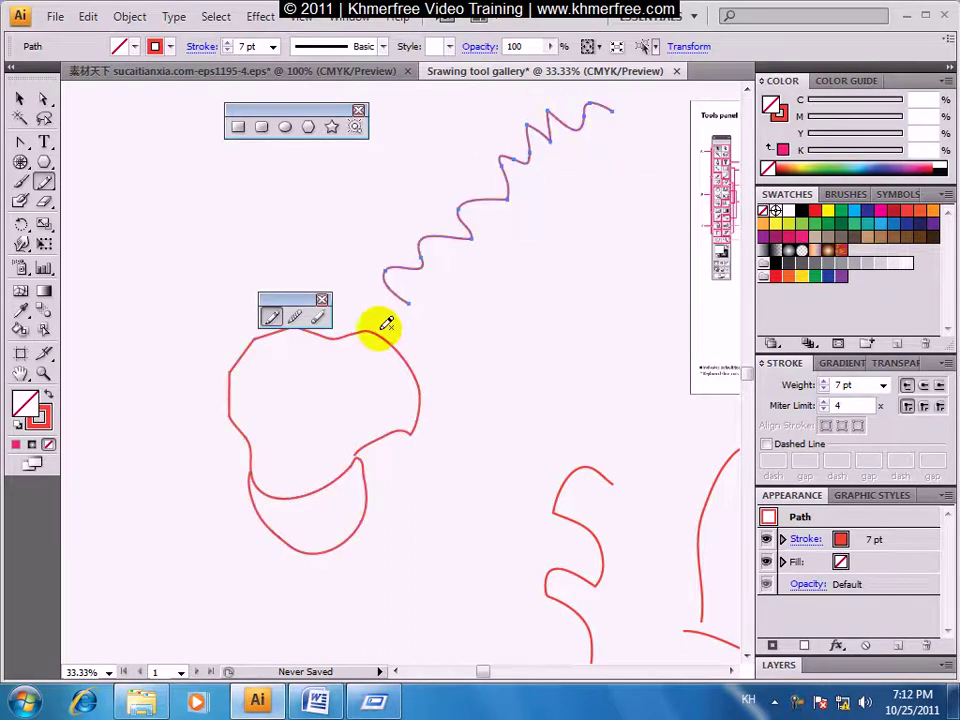
# Smooth the zigzag path from its top end down through its upper bends.
pyautogui.click(296, 318)
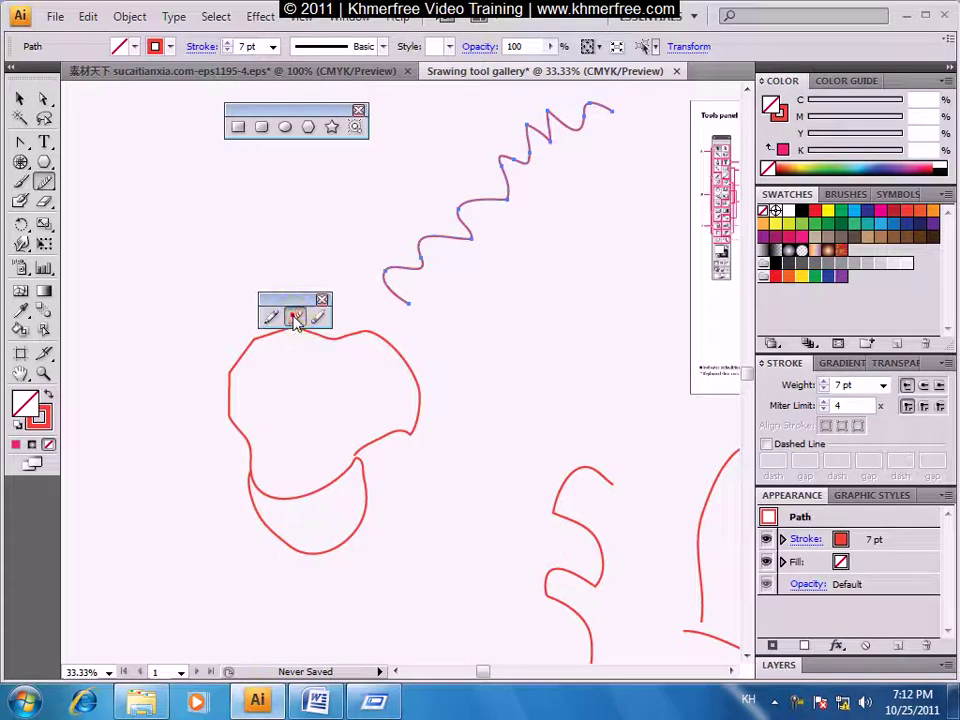
pyautogui.moveTo(390, 278)
pyautogui.mouseDown()
pyautogui.moveTo(585, 103)
pyautogui.moveTo(376, 288)
pyautogui.mouseUp()
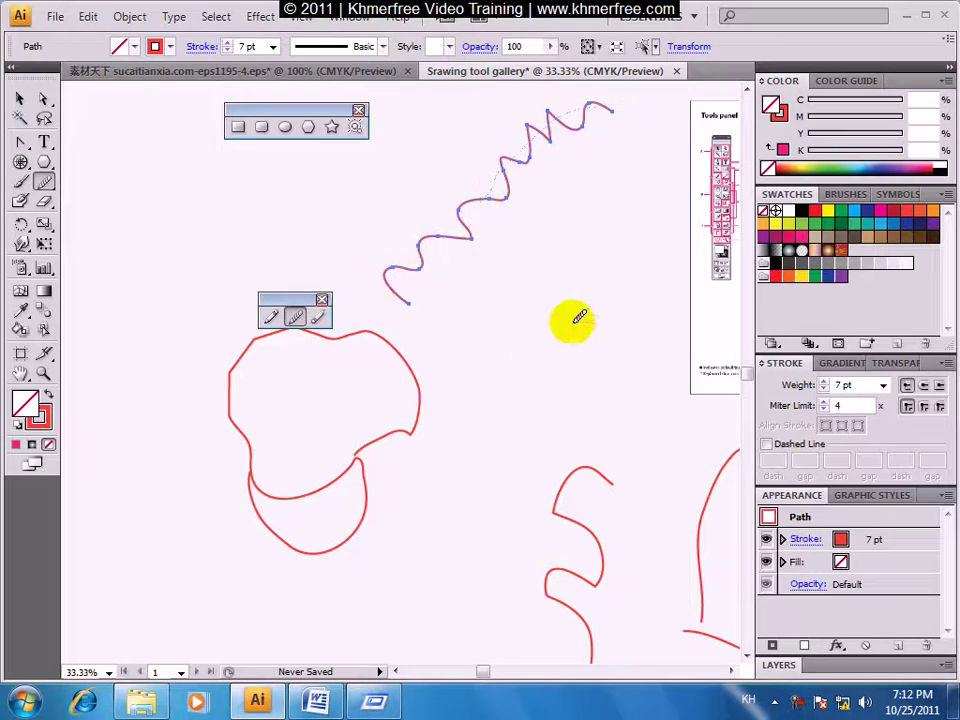
pyautogui.moveTo(628, 93)
pyautogui.mouseDown()
pyautogui.moveTo(490, 178)
pyautogui.moveTo(414, 321)
pyautogui.mouseUp()
pyautogui.moveTo(494, 190); pyautogui.dragTo(454, 253)
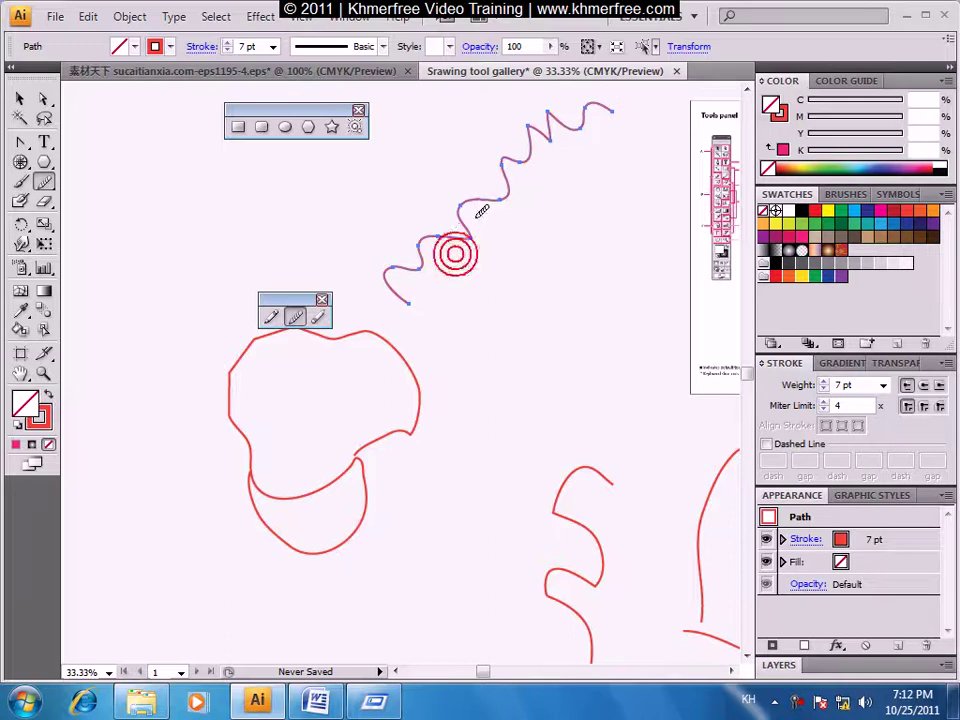
pyautogui.click(434, 258)
pyautogui.moveTo(607, 99); pyautogui.dragTo(543, 127)
pyautogui.click(611, 92)
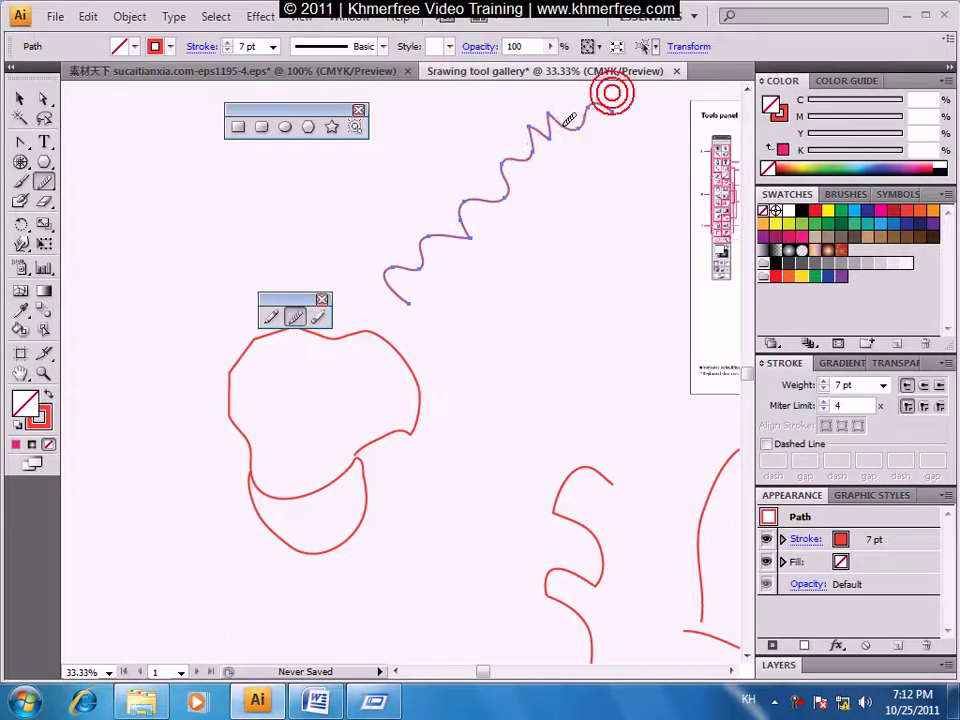
pyautogui.click(537, 113)
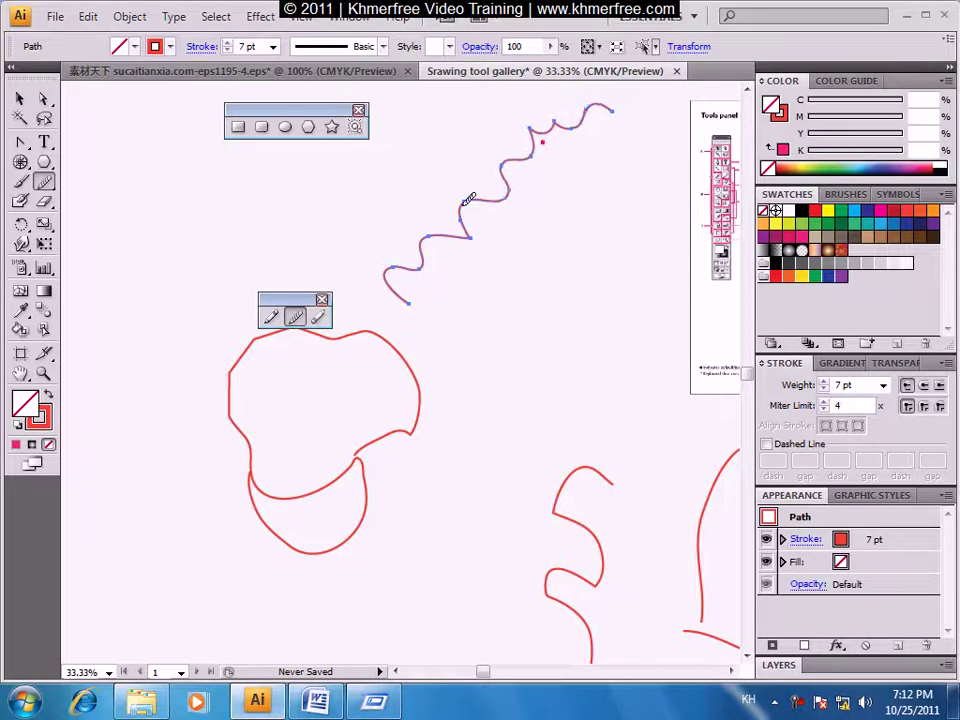
pyautogui.click(611, 86)
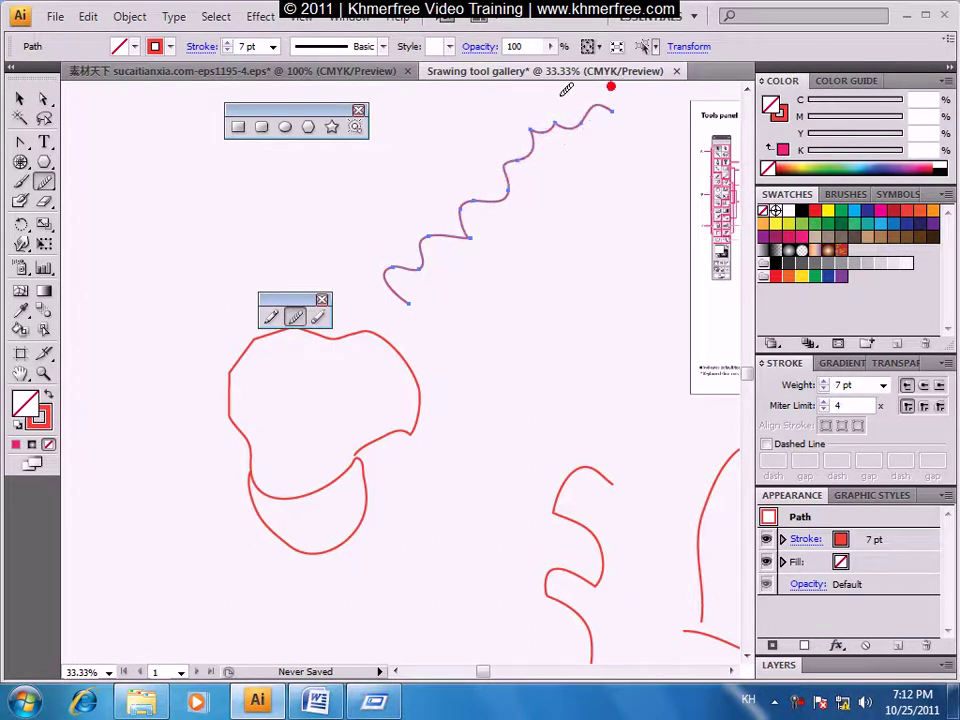
# Float the document in its own window, maximize and restore it, then dock it back.
pyautogui.moveTo(602, 74)
pyautogui.mouseDown()
pyautogui.moveTo(574, 128)
pyautogui.moveTo(457, 117)
pyautogui.mouseUp()
pyautogui.doubleClick(540, 121)
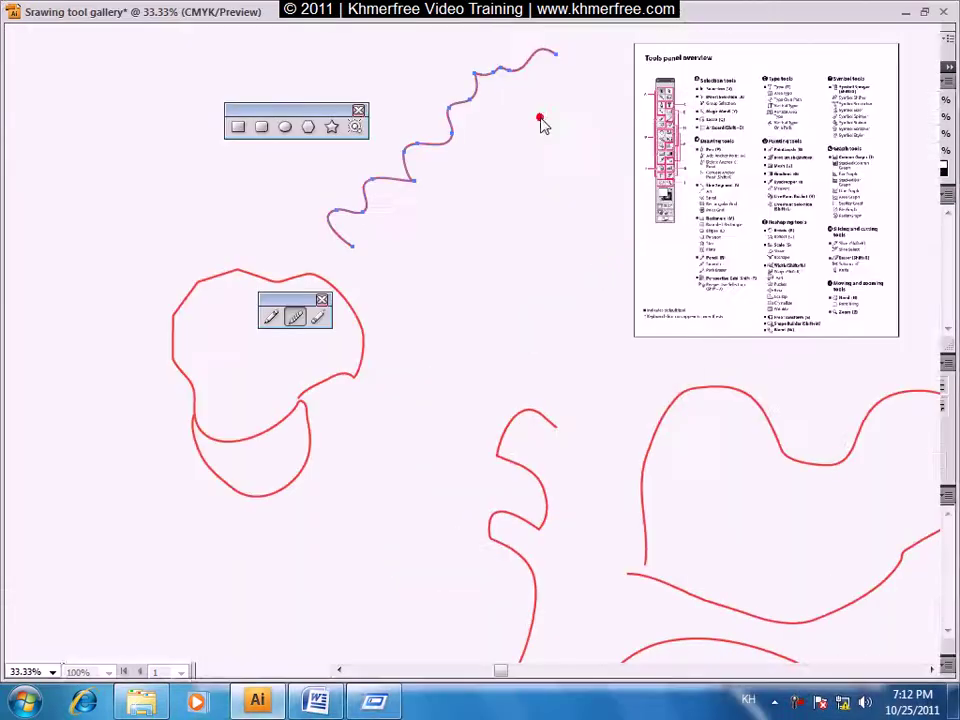
pyautogui.click(925, 12)
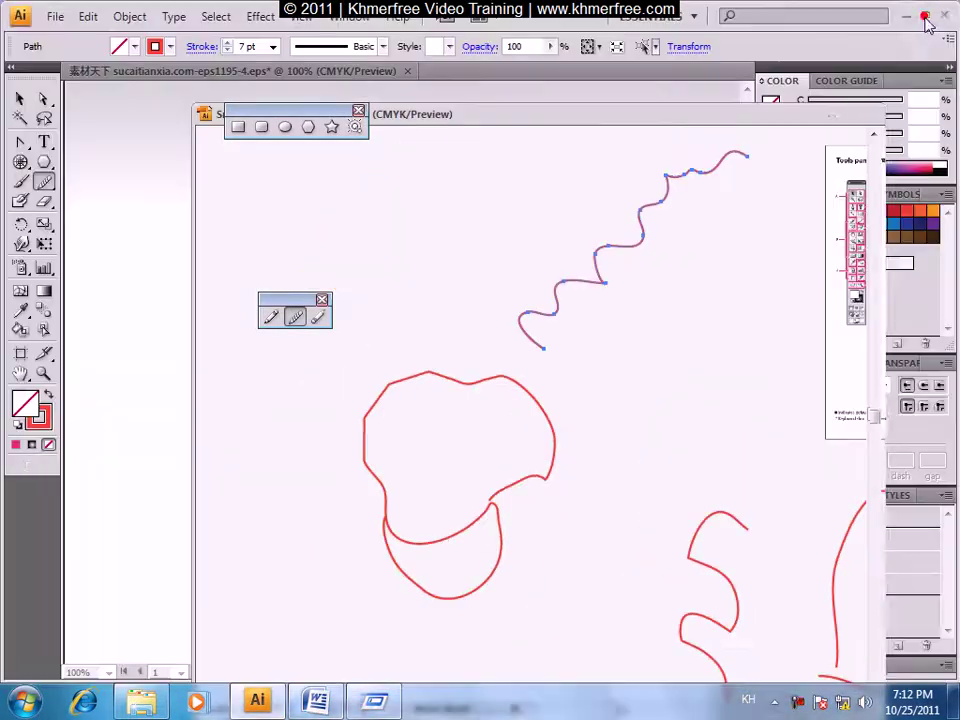
pyautogui.moveTo(537, 110); pyautogui.dragTo(514, 79)
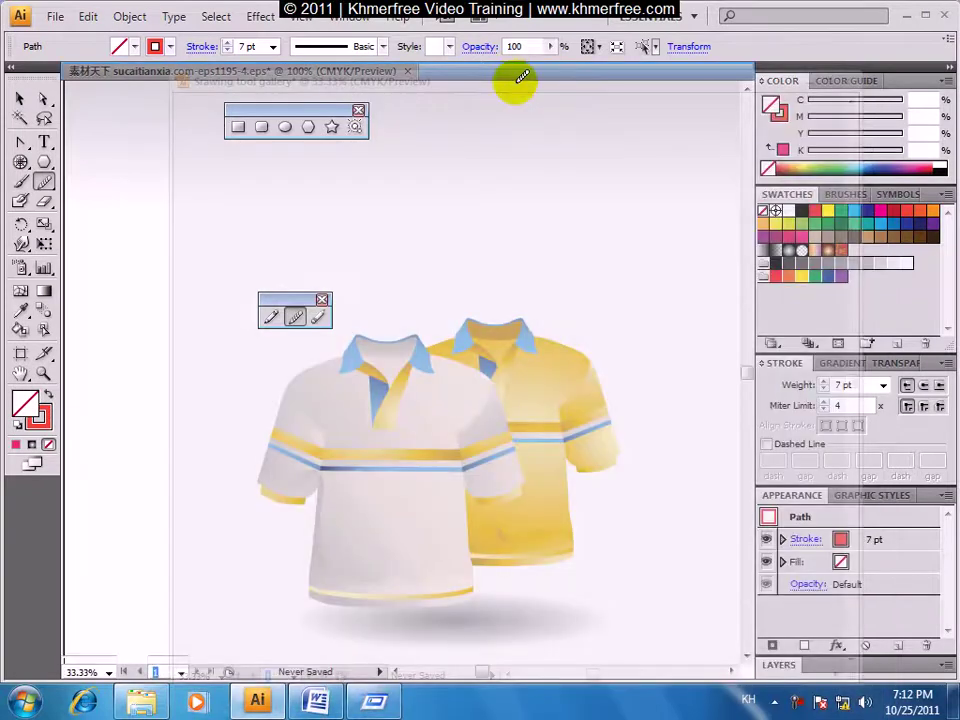
# Smooth the path's upper, middle and lower bends into gentler, flatter curves.
pyautogui.moveTo(573, 117); pyautogui.dragTo(444, 208)
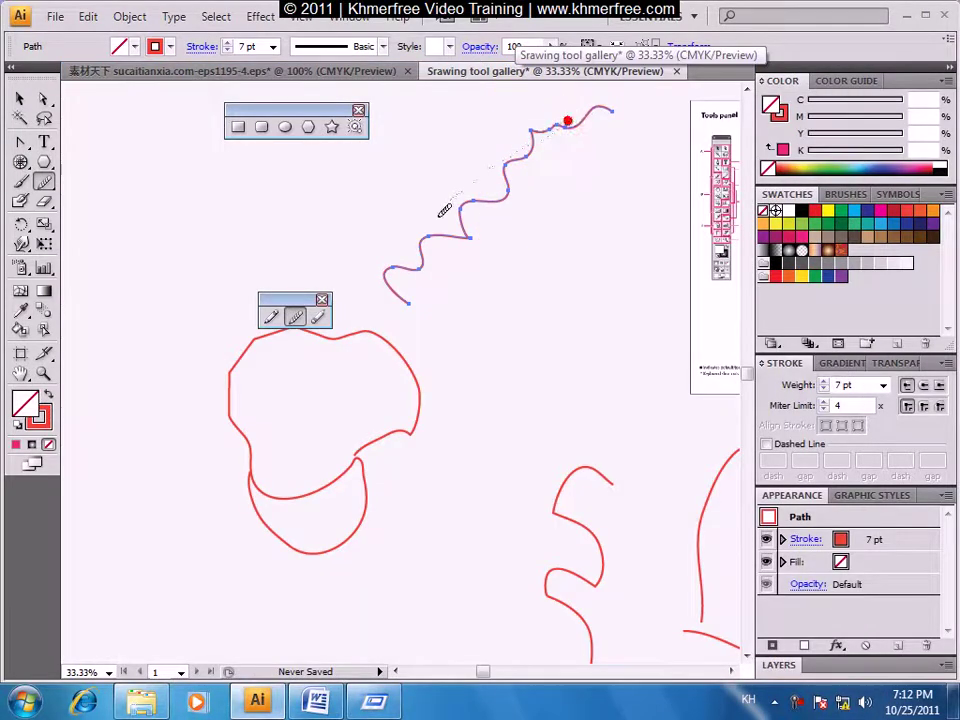
pyautogui.moveTo(568, 122); pyautogui.dragTo(427, 237)
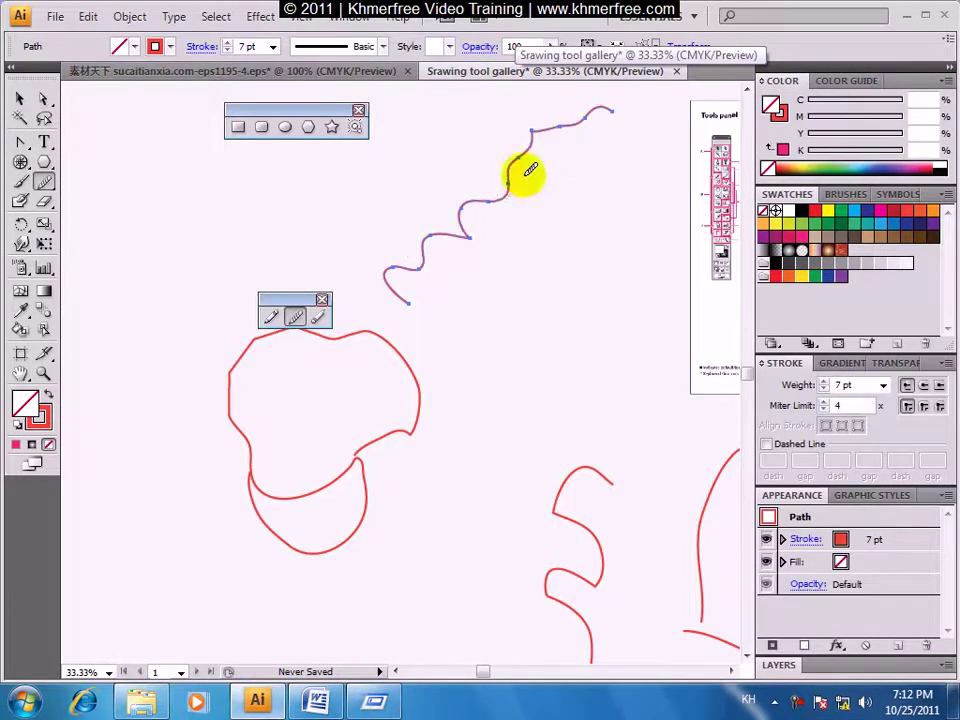
pyautogui.moveTo(503, 205)
pyautogui.mouseDown()
pyautogui.moveTo(455, 245)
pyautogui.moveTo(425, 194)
pyautogui.mouseUp()
pyautogui.moveTo(484, 183); pyautogui.dragTo(410, 266)
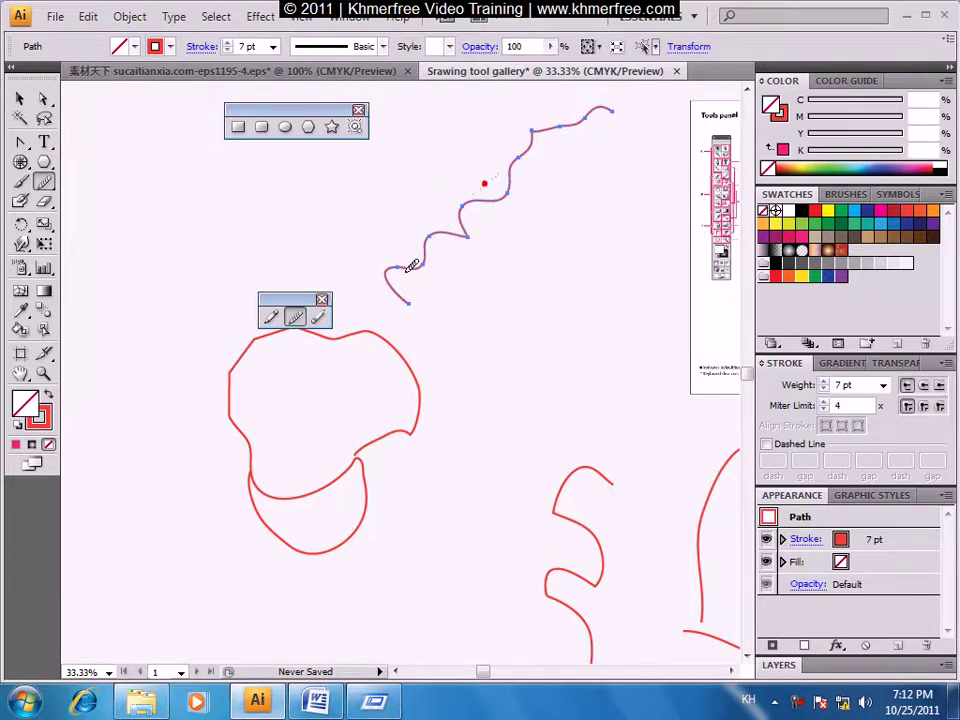
pyautogui.moveTo(520, 160); pyautogui.dragTo(397, 275)
pyautogui.moveTo(502, 188); pyautogui.dragTo(445, 251)
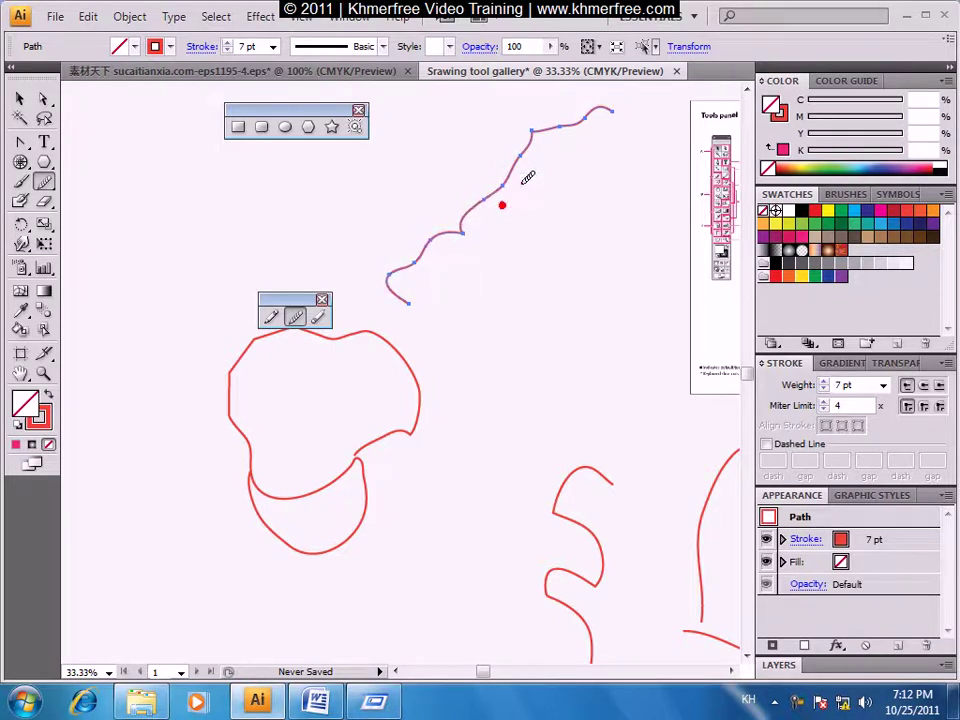
pyautogui.moveTo(489, 208); pyautogui.dragTo(397, 281)
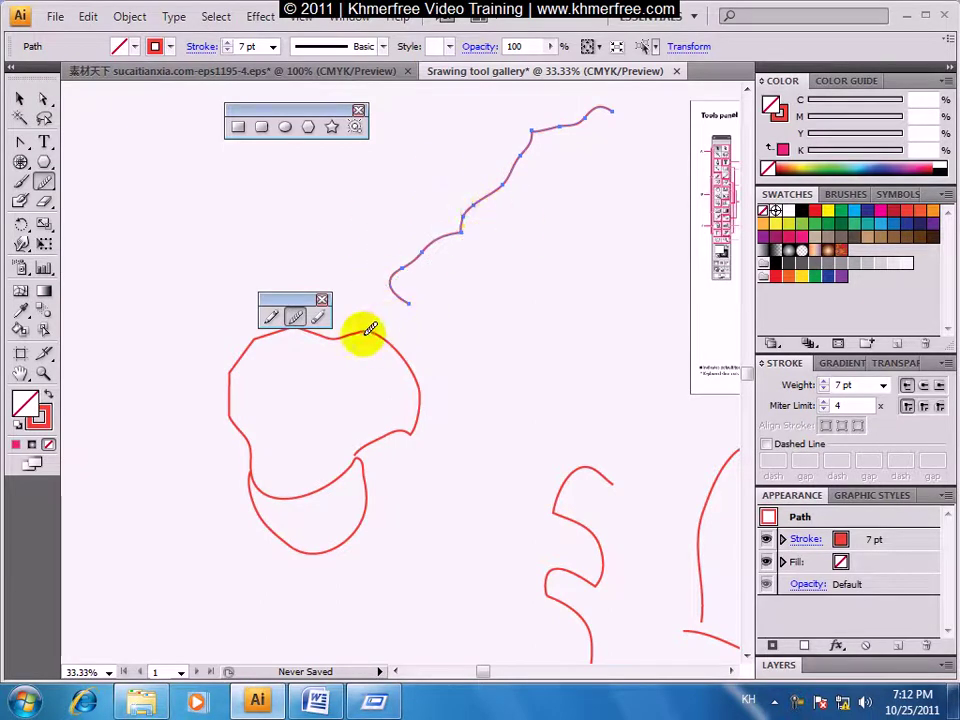
pyautogui.click(319, 318)
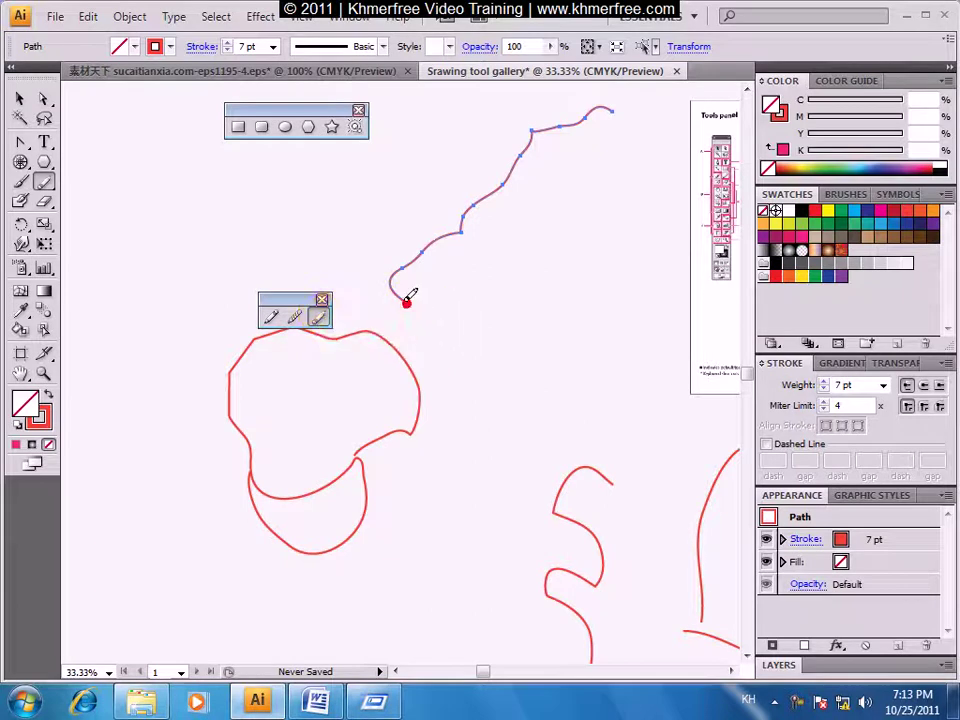
# Erase the wavy path's hooked lower end, then draw a small polygon and smooth its lower edge.
pyautogui.moveTo(406, 288)
pyautogui.mouseDown()
pyautogui.moveTo(400, 267)
pyautogui.moveTo(468, 238)
pyautogui.moveTo(516, 191)
pyautogui.moveTo(502, 184)
pyautogui.mouseUp()
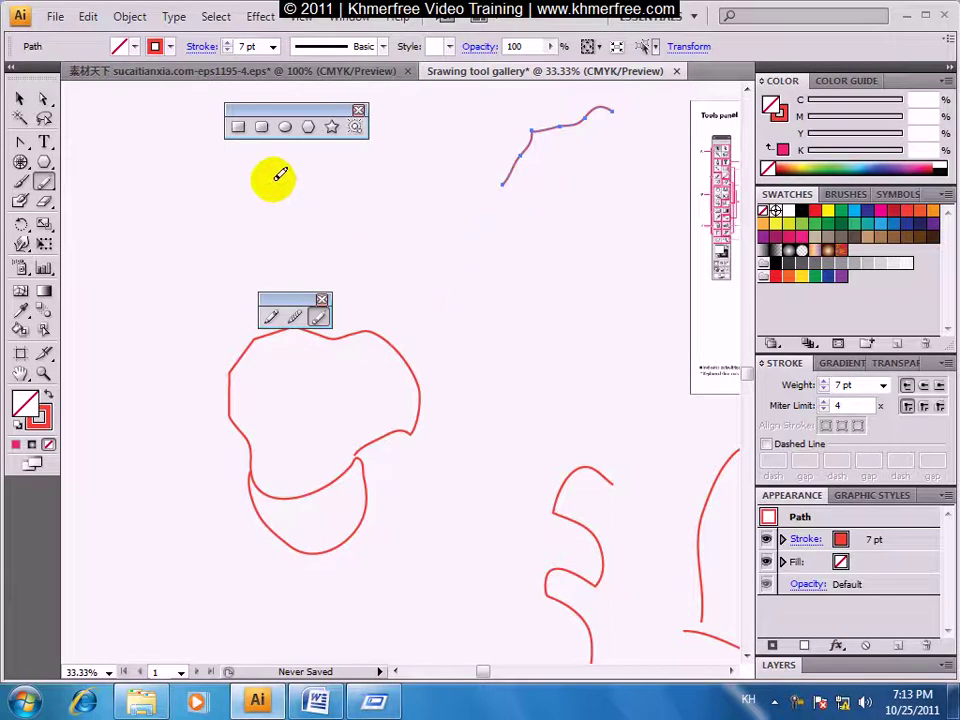
pyautogui.click(298, 124)
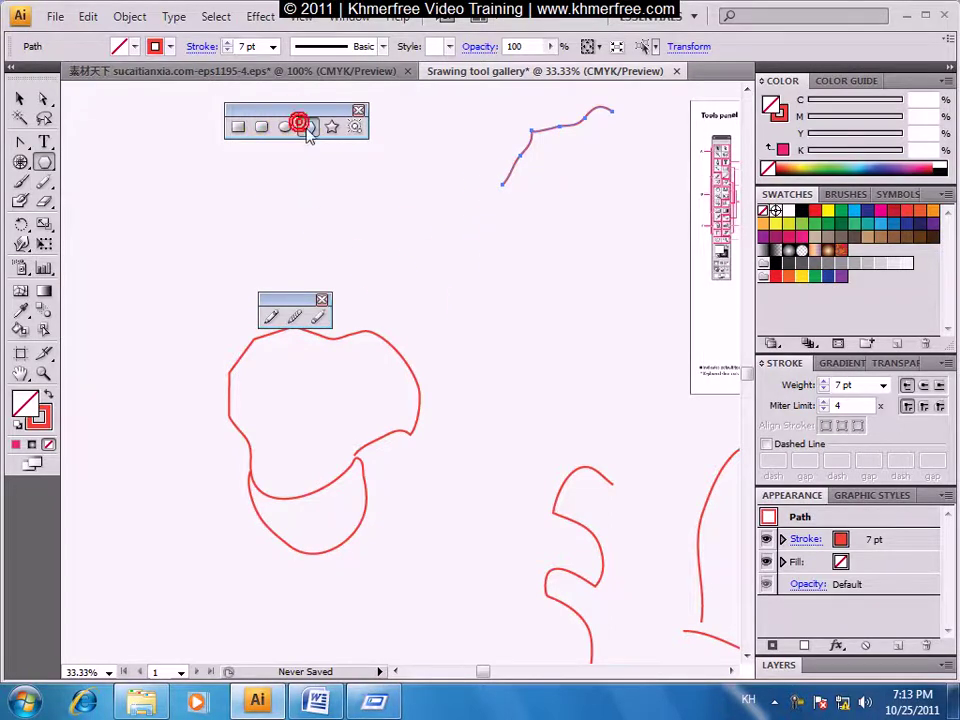
pyautogui.moveTo(403, 220); pyautogui.dragTo(440, 236)
pyautogui.click(317, 318)
pyautogui.moveTo(396, 257)
pyautogui.mouseDown()
pyautogui.moveTo(437, 213)
pyautogui.moveTo(424, 258)
pyautogui.mouseUp()
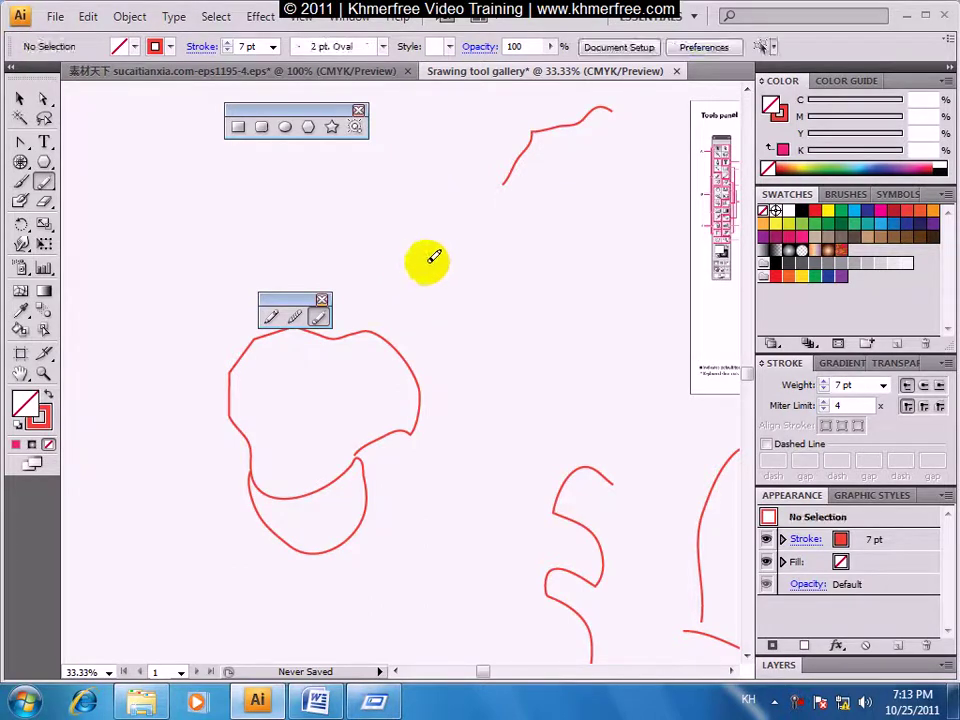
# Path-erase the polygon's right end and bottom-left segments, leaving a short open arc.
pyautogui.hotkey('ctrl', 'z')
pyautogui.moveTo(443, 238)
pyautogui.mouseDown()
pyautogui.moveTo(438, 228)
pyautogui.moveTo(432, 248)
pyautogui.moveTo(451, 232)
pyautogui.mouseUp()
pyautogui.moveTo(396, 248); pyautogui.dragTo(386, 240)
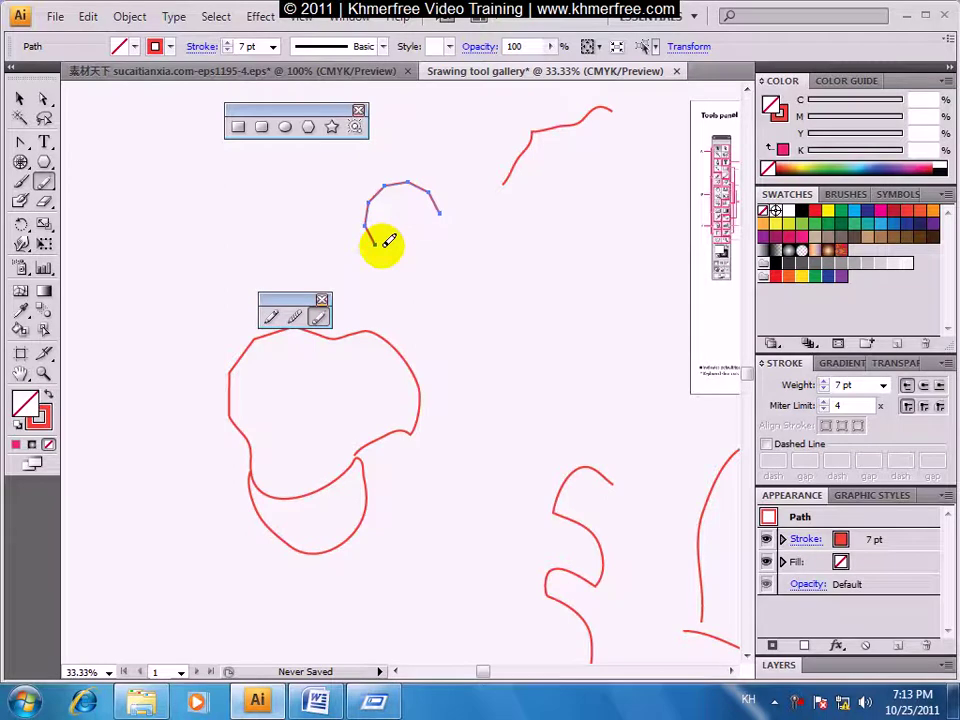
pyautogui.moveTo(380, 240); pyautogui.dragTo(379, 197)
pyautogui.click(375, 242)
pyautogui.click(368, 225)
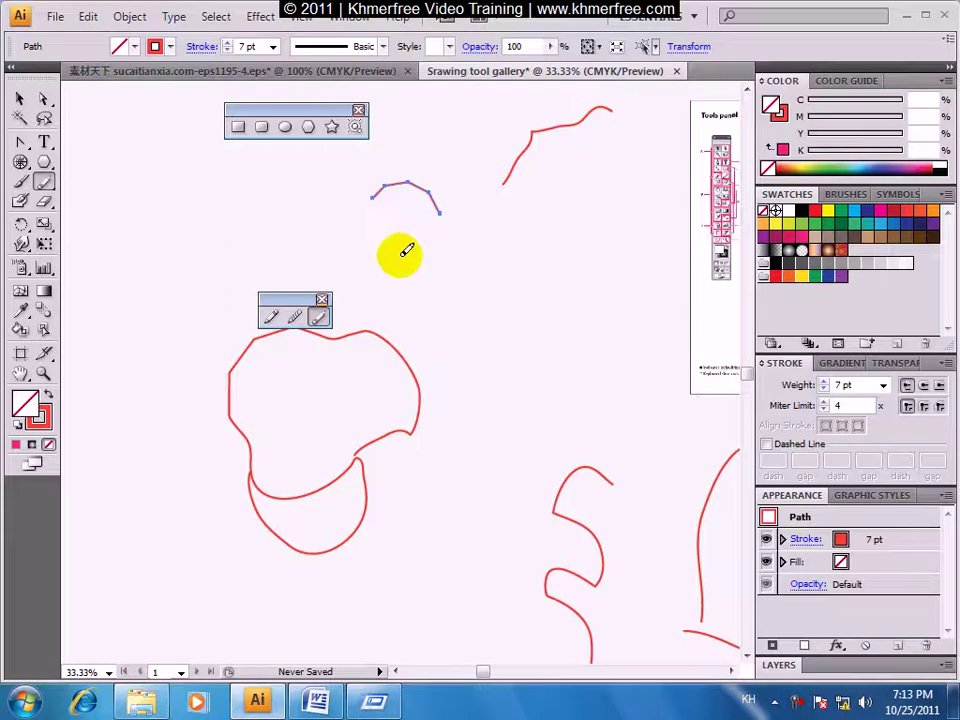
# Zoom out to show all the pages, then zoom in on the Tools panel overview page.
pyautogui.scroll(-2, 451, 367)
pyautogui.scroll(-3, 460, 362)
pyautogui.scroll(-2, 473, 354)
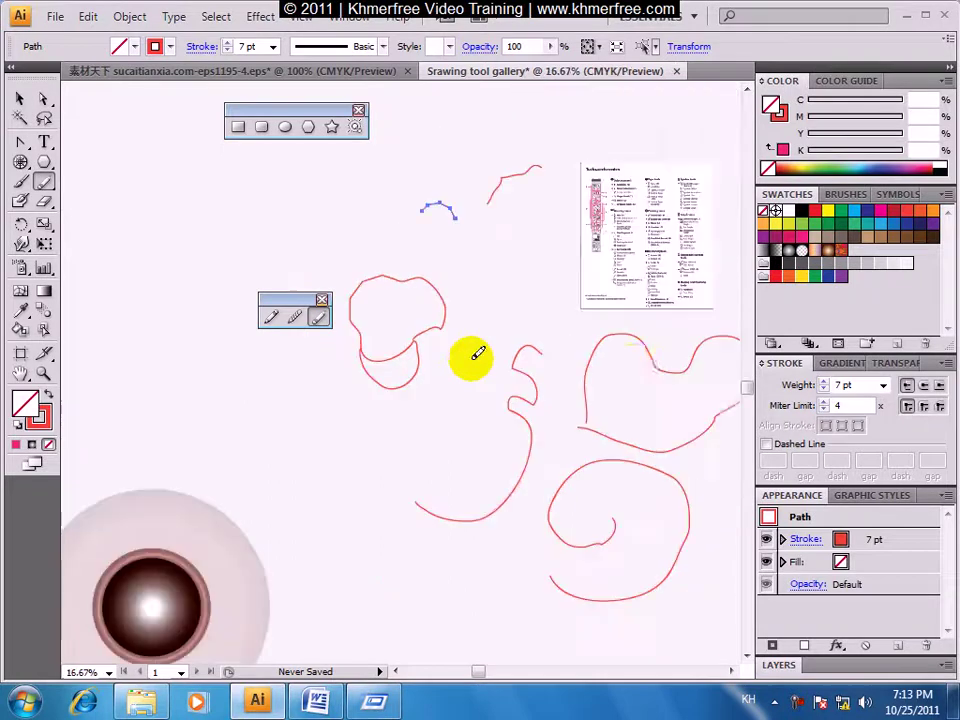
pyautogui.moveTo(476, 424); pyautogui.dragTo(273, 508)
pyautogui.moveTo(336, 237); pyautogui.dragTo(490, 385)
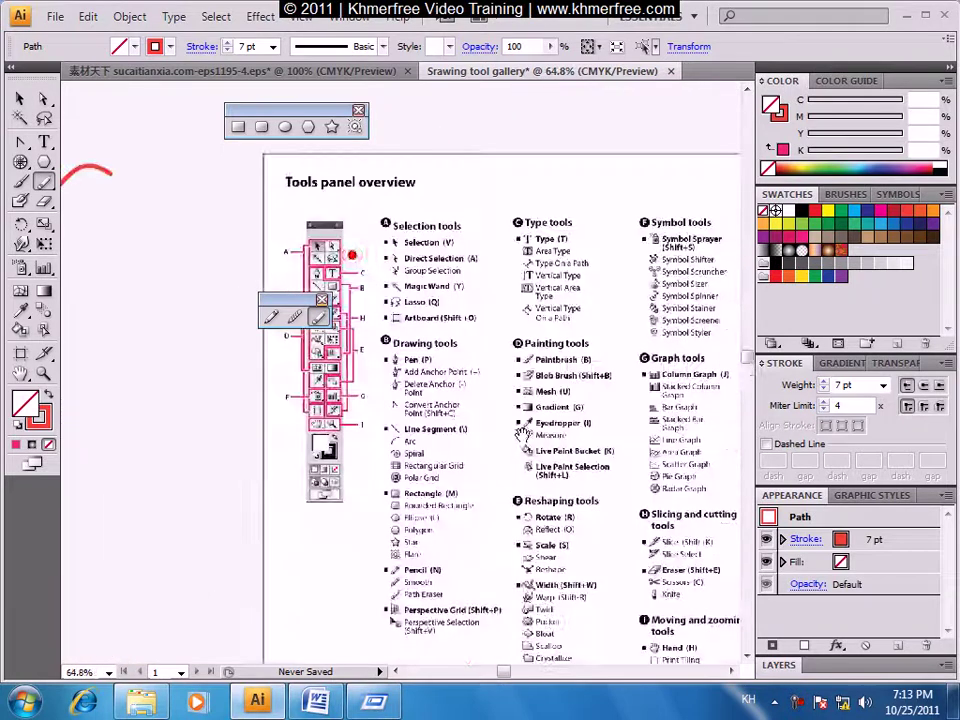
# Pan the Tools panel overview page at about 65% to bring the Drawing tools list into view.
pyautogui.scroll(-3, 488, 364)
pyautogui.scroll(1, 460, 445)
pyautogui.moveTo(427, 424); pyautogui.dragTo(408, 435)
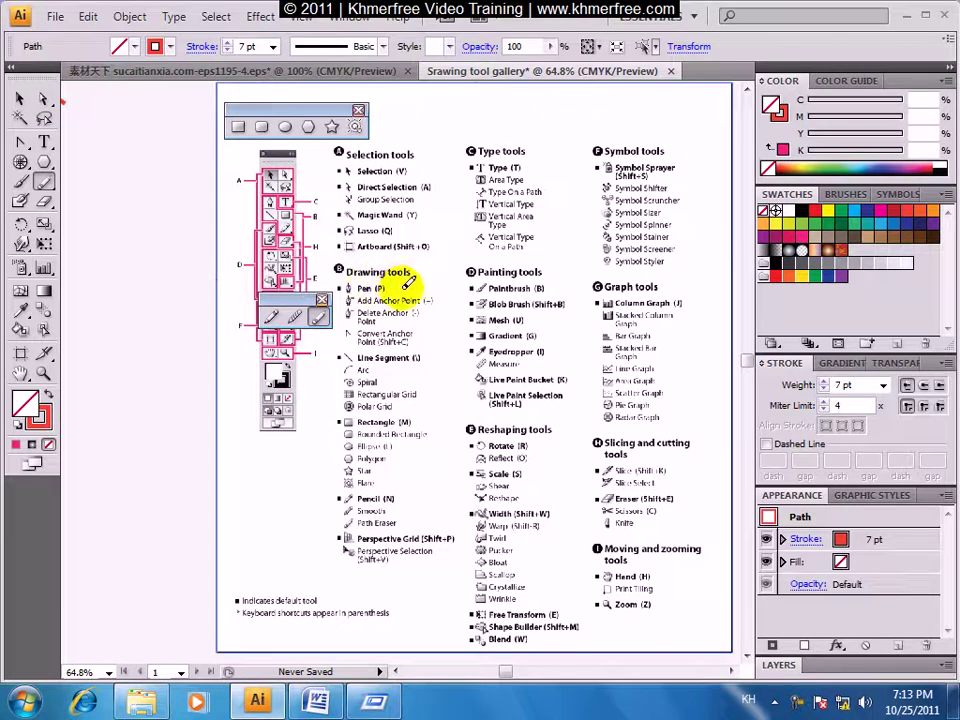
pyautogui.moveTo(376, 383); pyautogui.dragTo(390, 385)
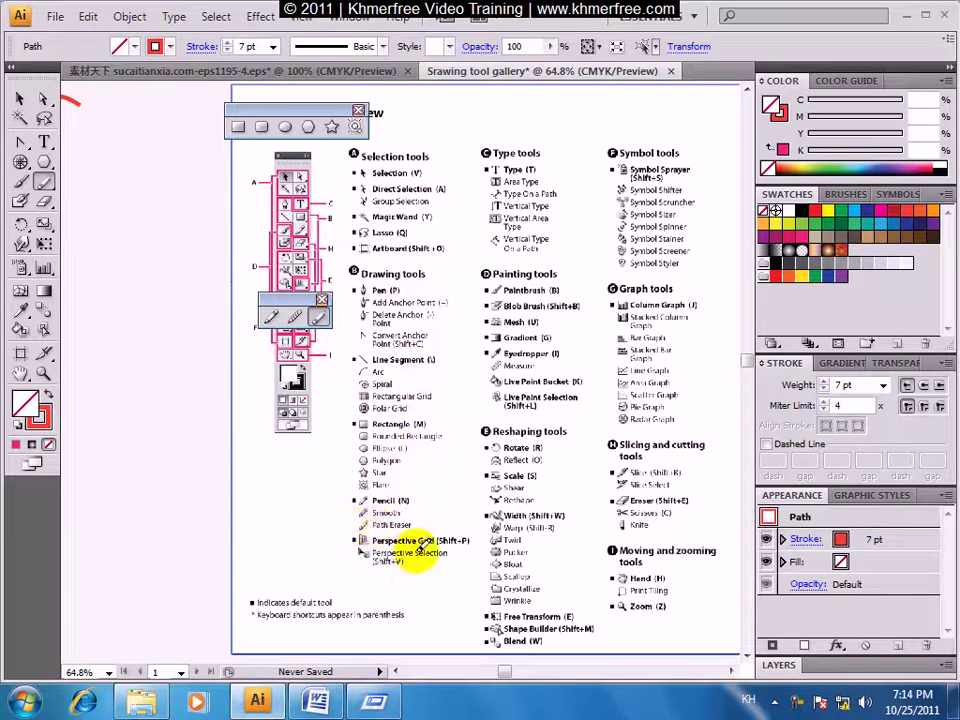
pyautogui.scroll(3, 422, 531)
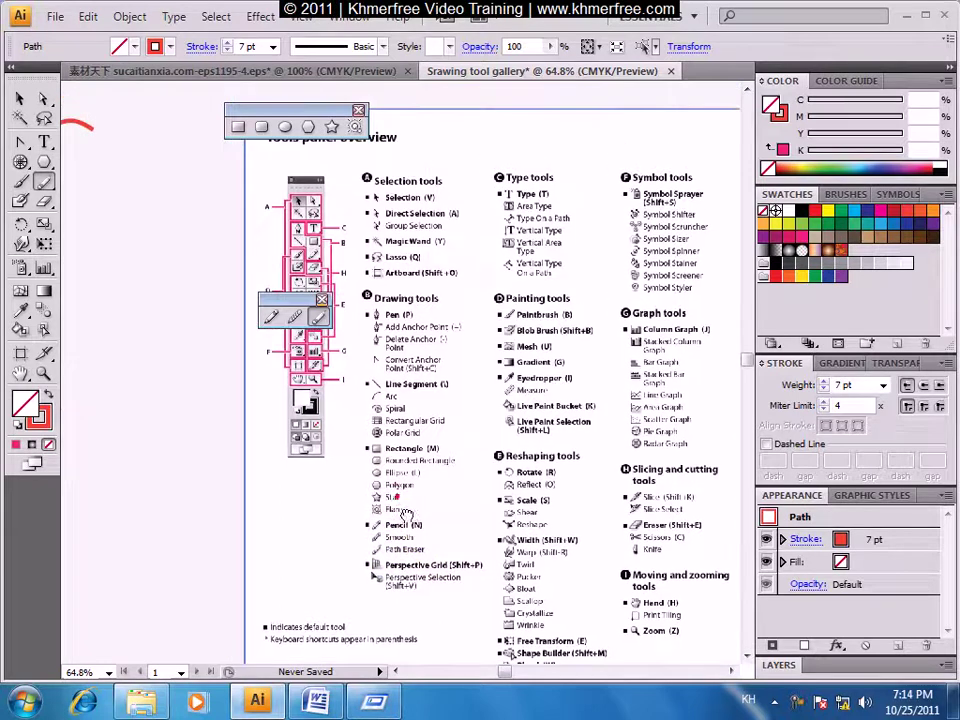
pyautogui.moveTo(150, 418); pyautogui.dragTo(257, 381)
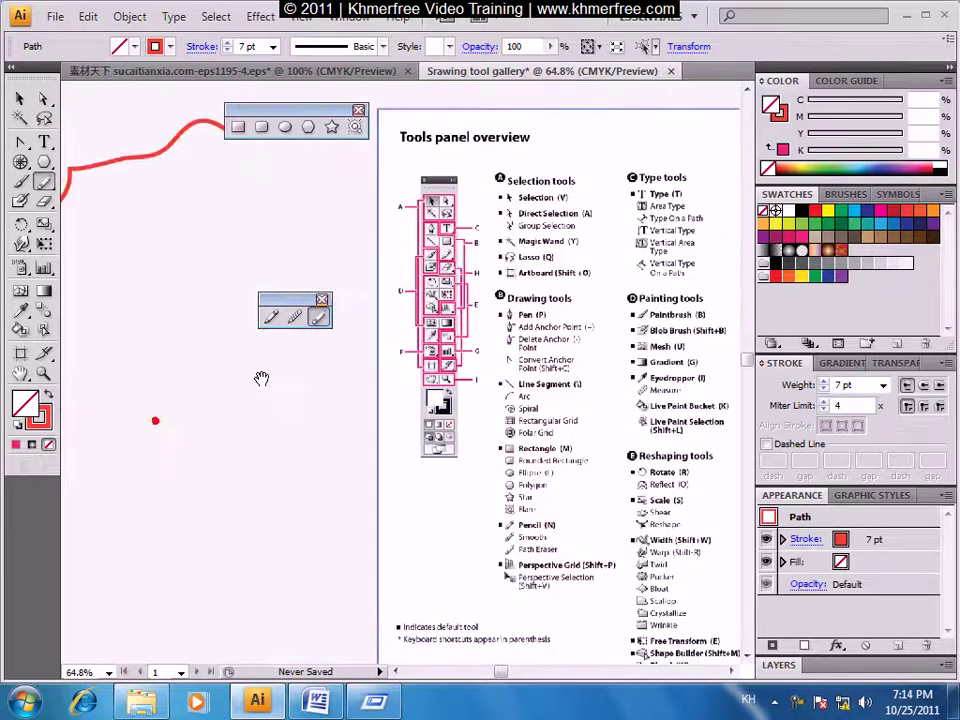
pyautogui.moveTo(428, 283); pyautogui.dragTo(355, 337)
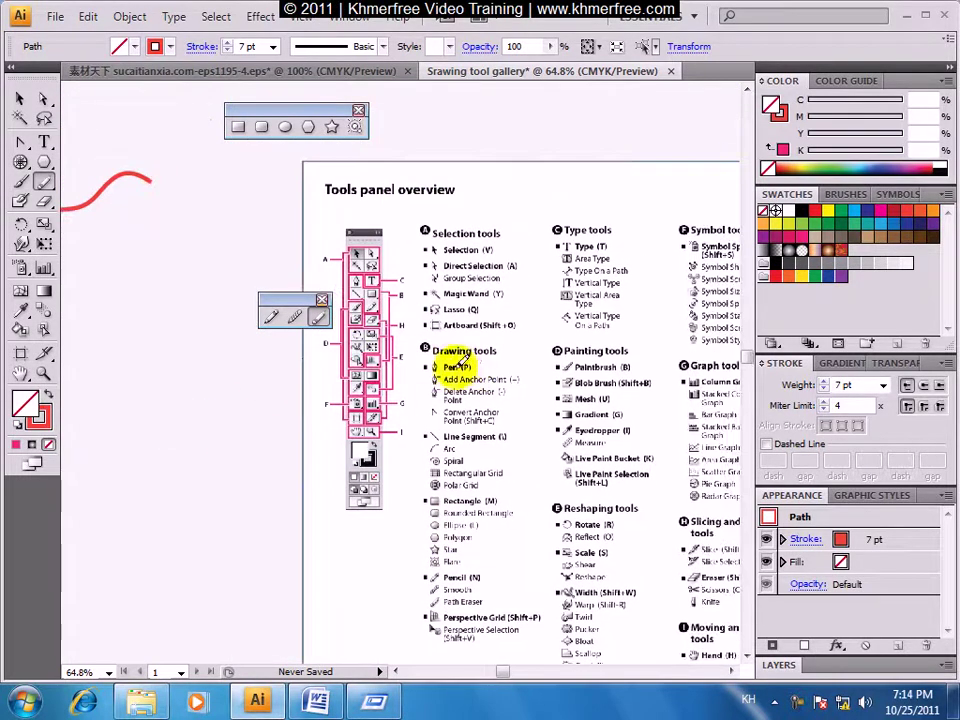
pyautogui.moveTo(332, 425); pyautogui.dragTo(413, 395)
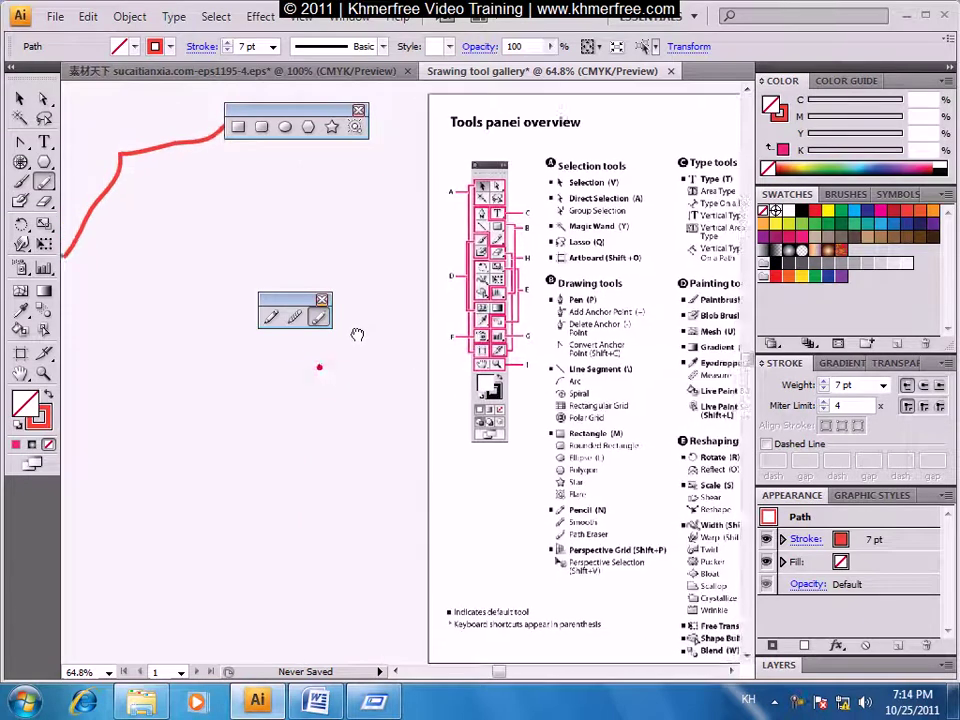